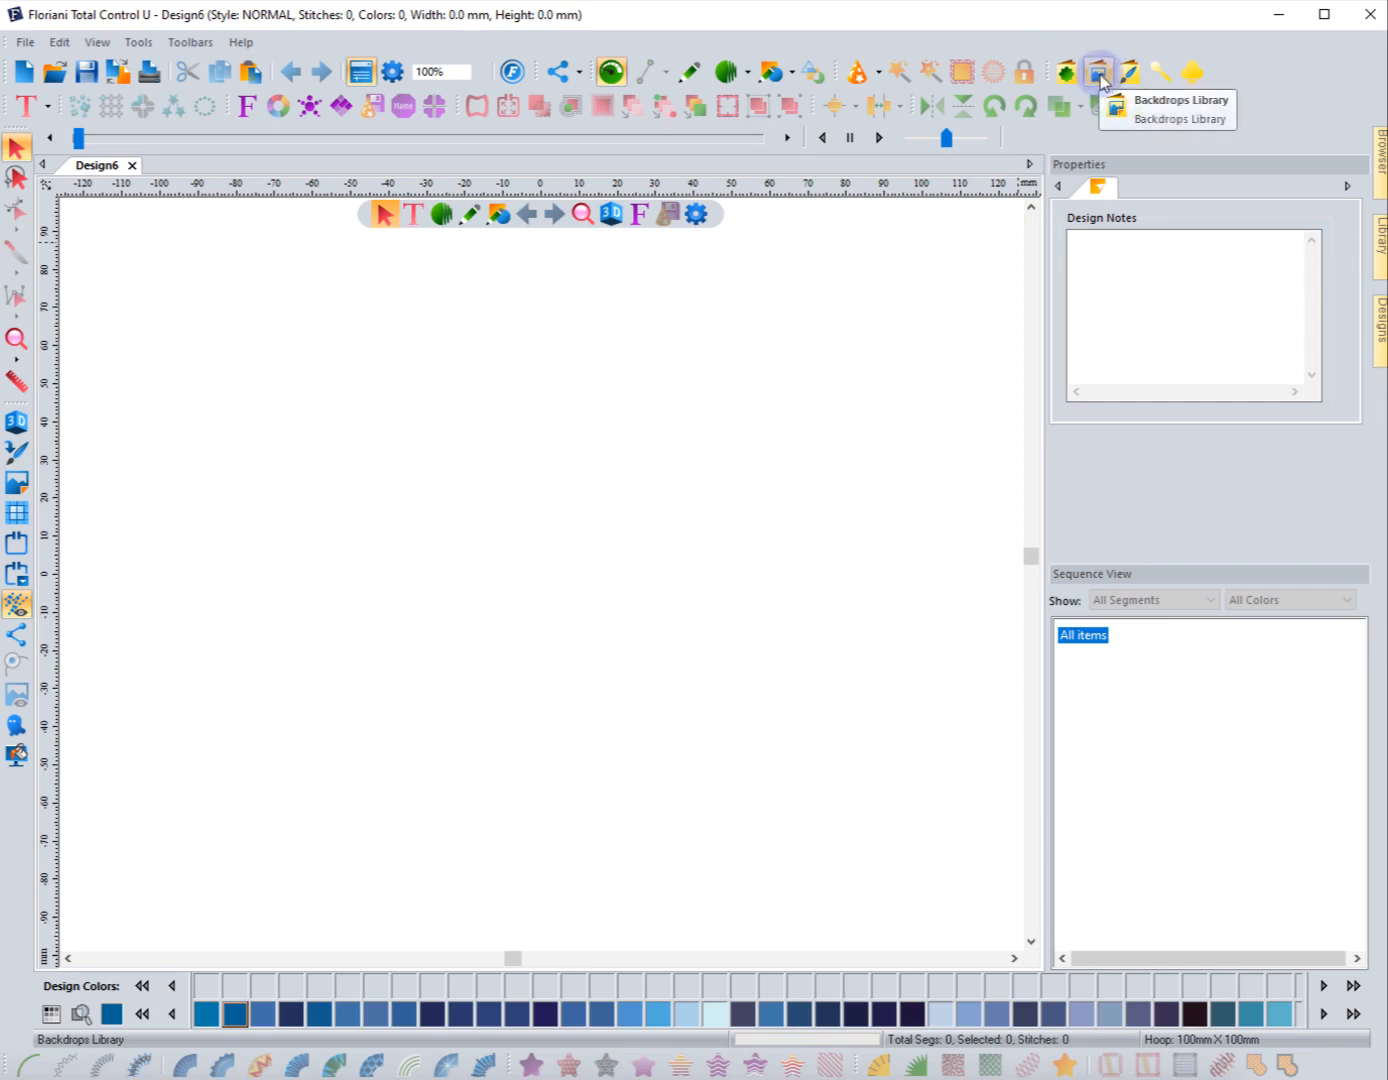
Step: Open the backdrops library, preview the ladybug image FBD001 and show the files as large icons
{"action": "left_click", "coordinate": [1098, 77]}
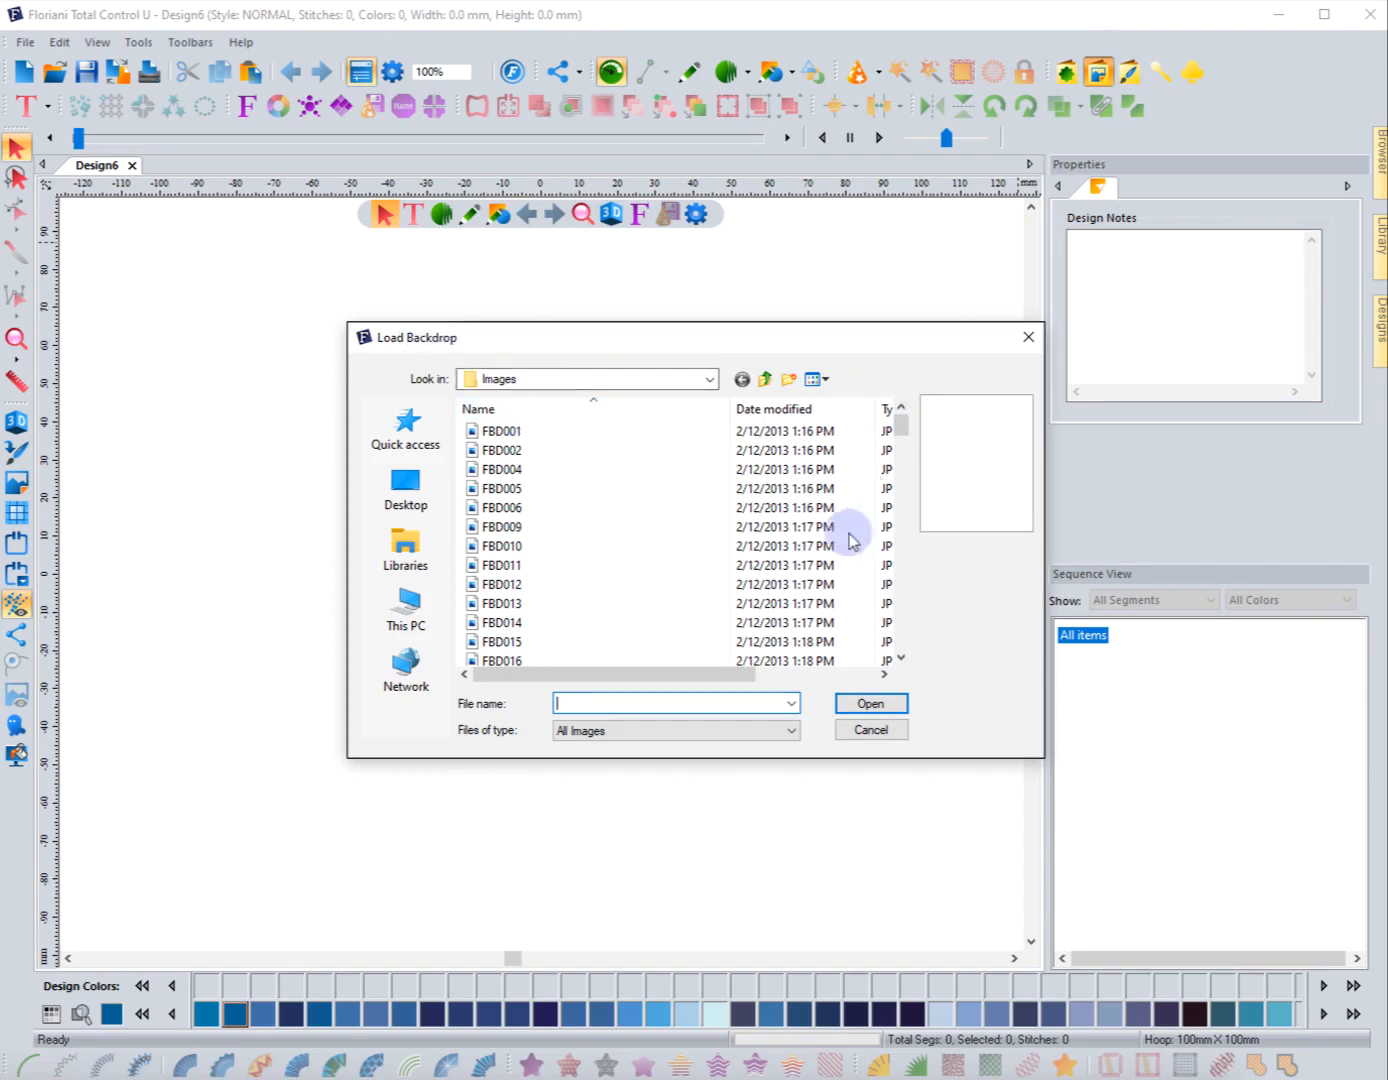
{"action": "left_click", "coordinate": [509, 432]}
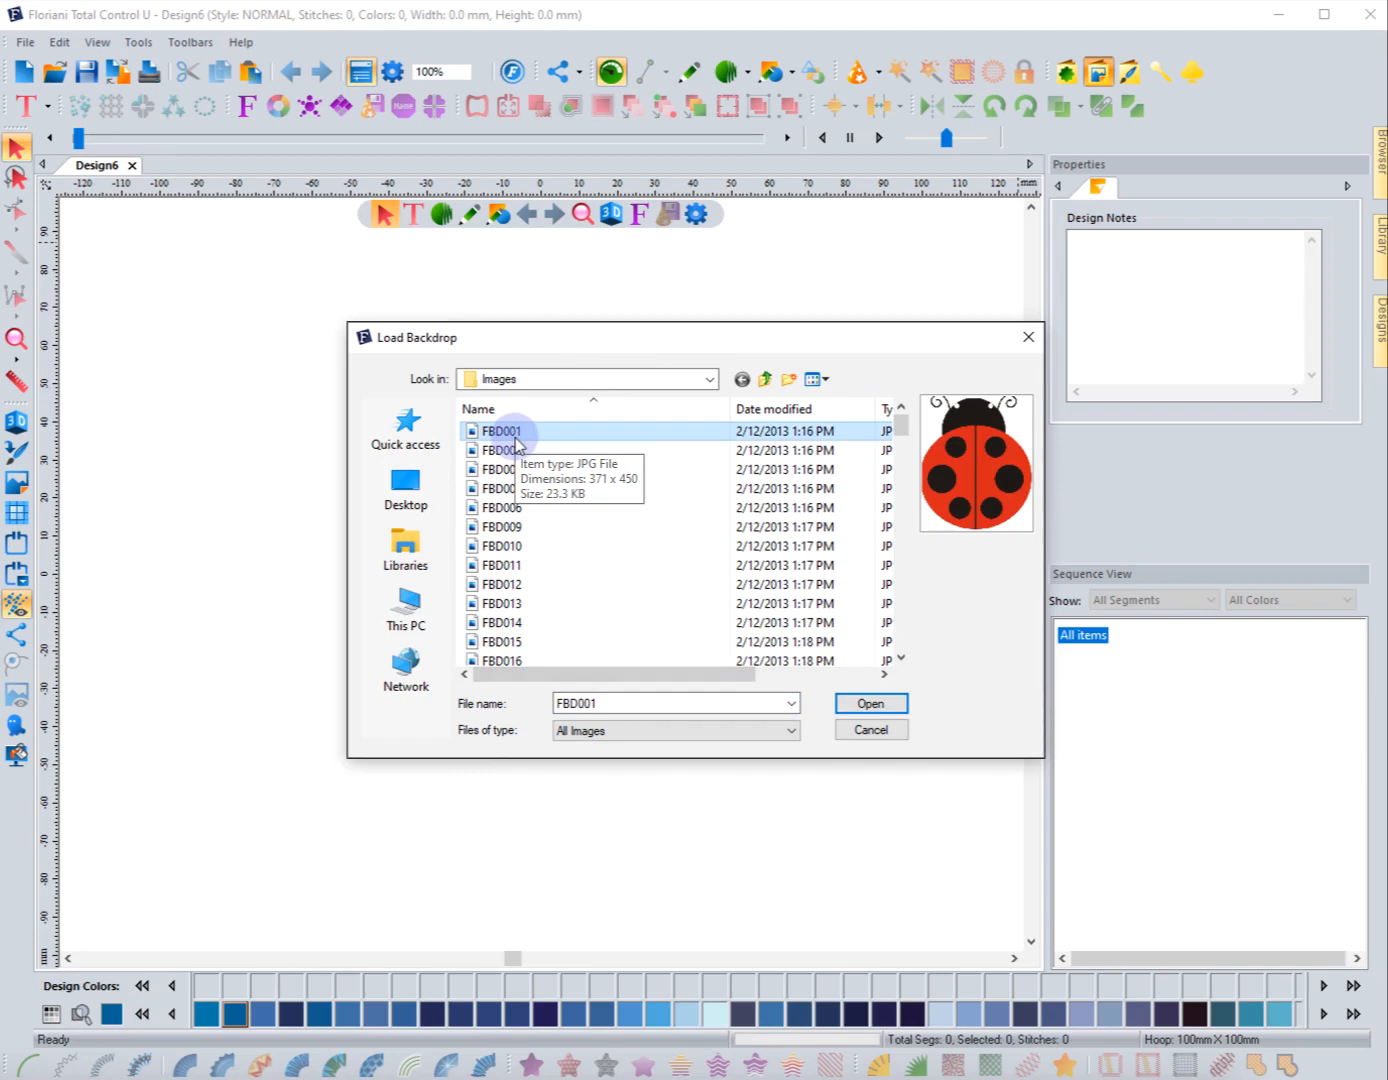
{"action": "key", "text": "Down"}
{"action": "key", "text": "Down"}
{"action": "key", "text": "Up"}
{"action": "key", "text": "Up"}
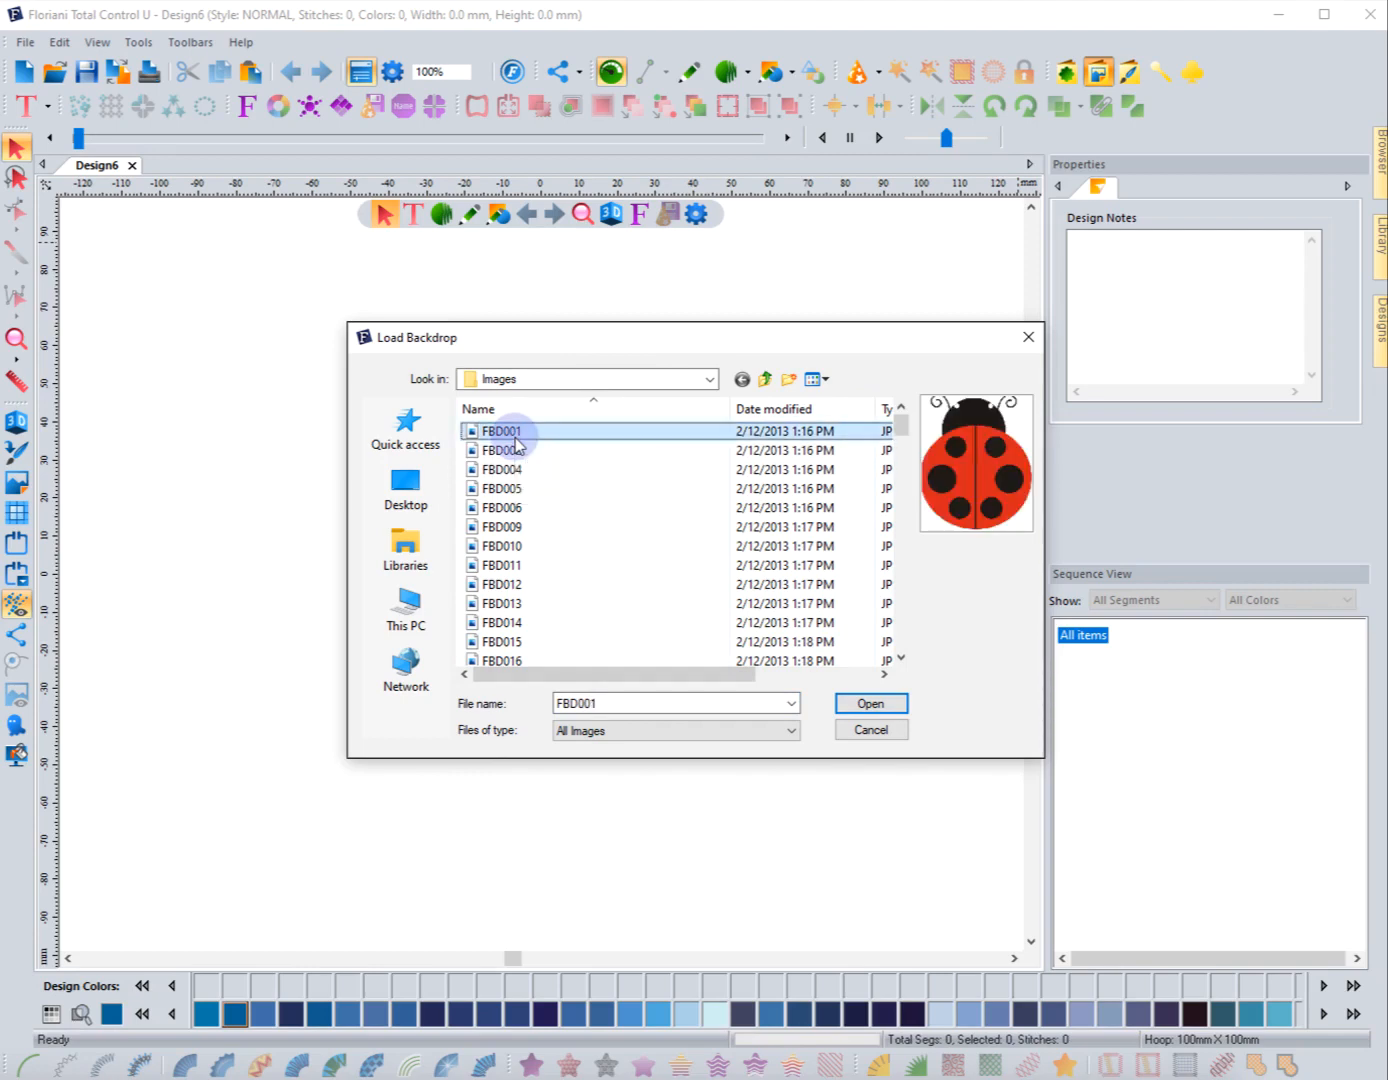
{"action": "left_click", "coordinate": [827, 380]}
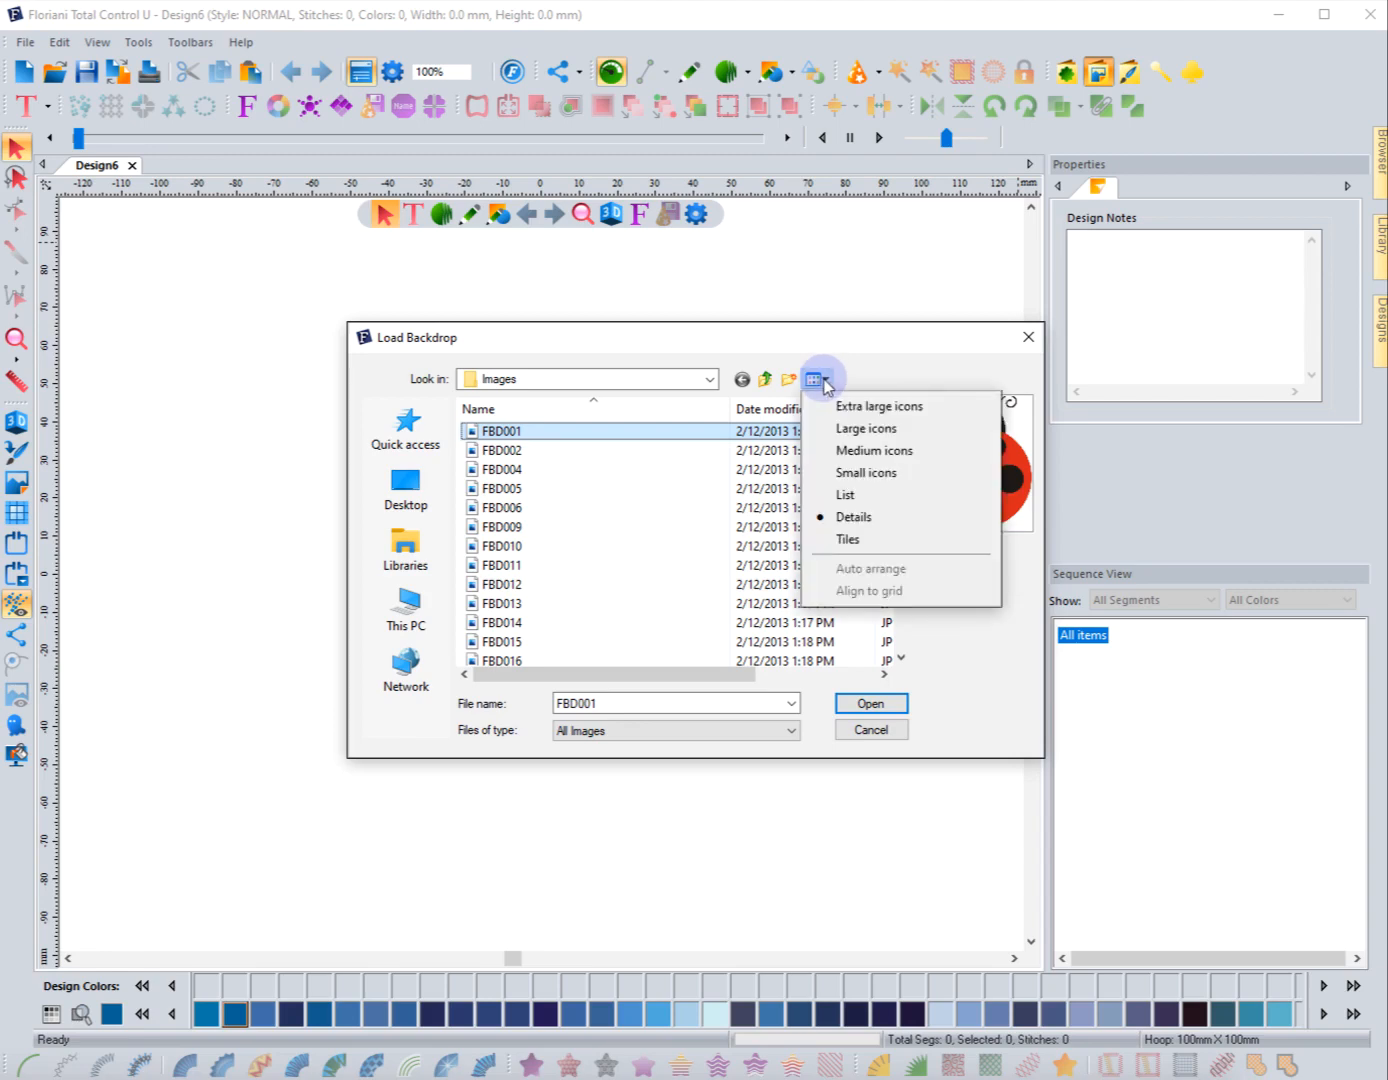
{"action": "left_click", "coordinate": [849, 431]}
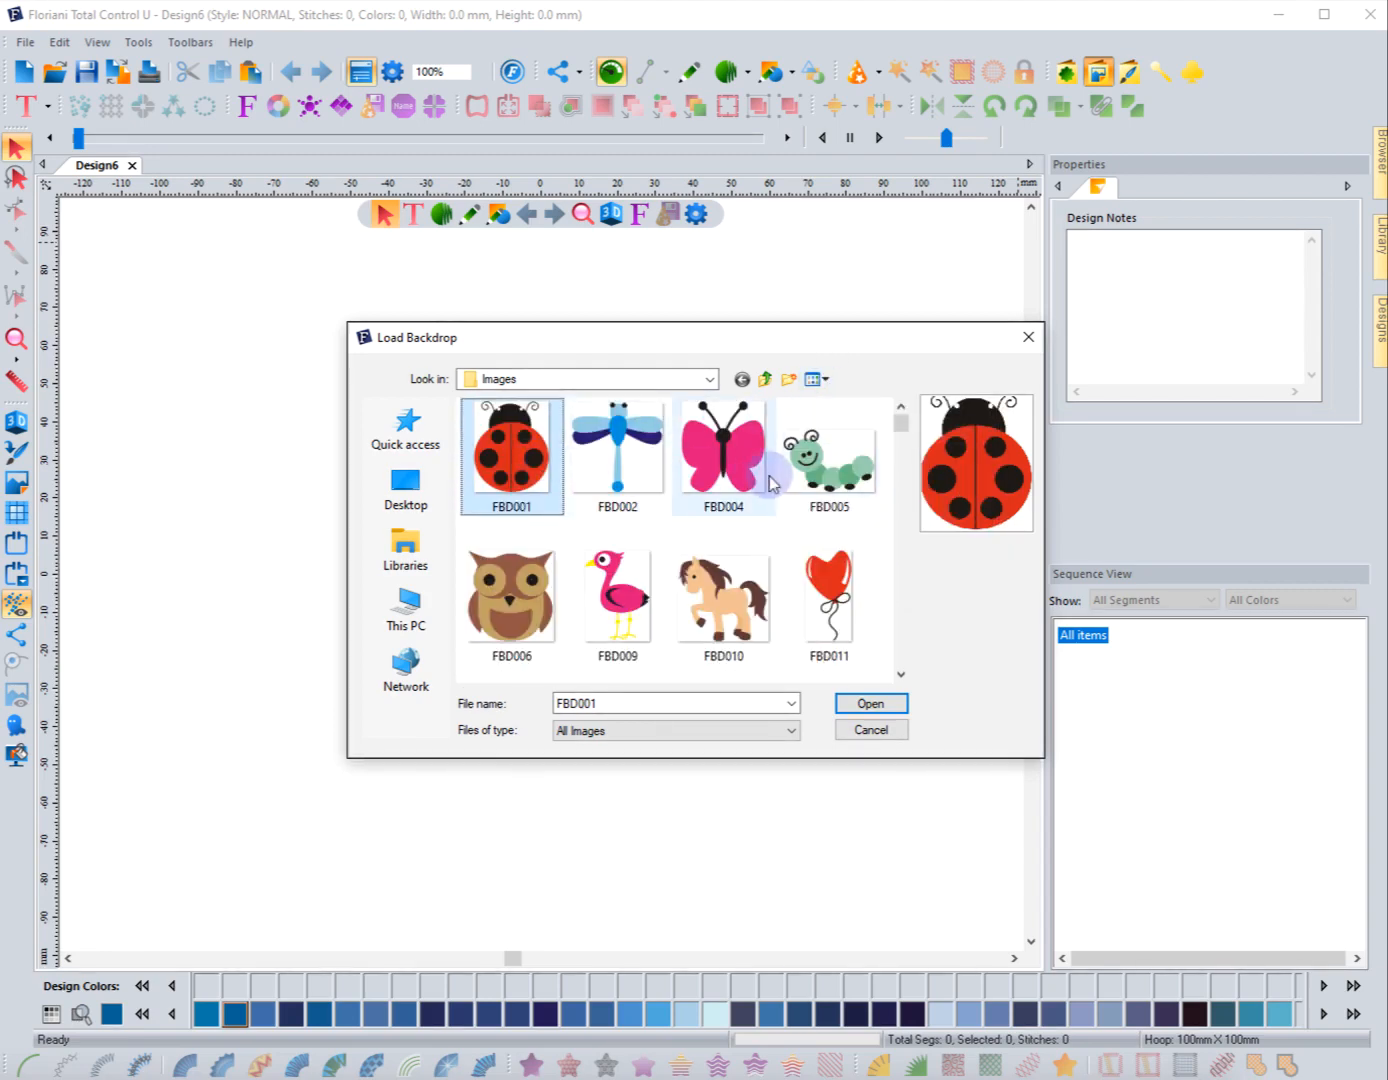
Step: Find the yellow chick image FBD016 in the backdrops library and load it as the design's backdrop
{"action": "scroll", "coordinate": [775, 540], "scroll_direction": "down", "scroll_amount": 1}
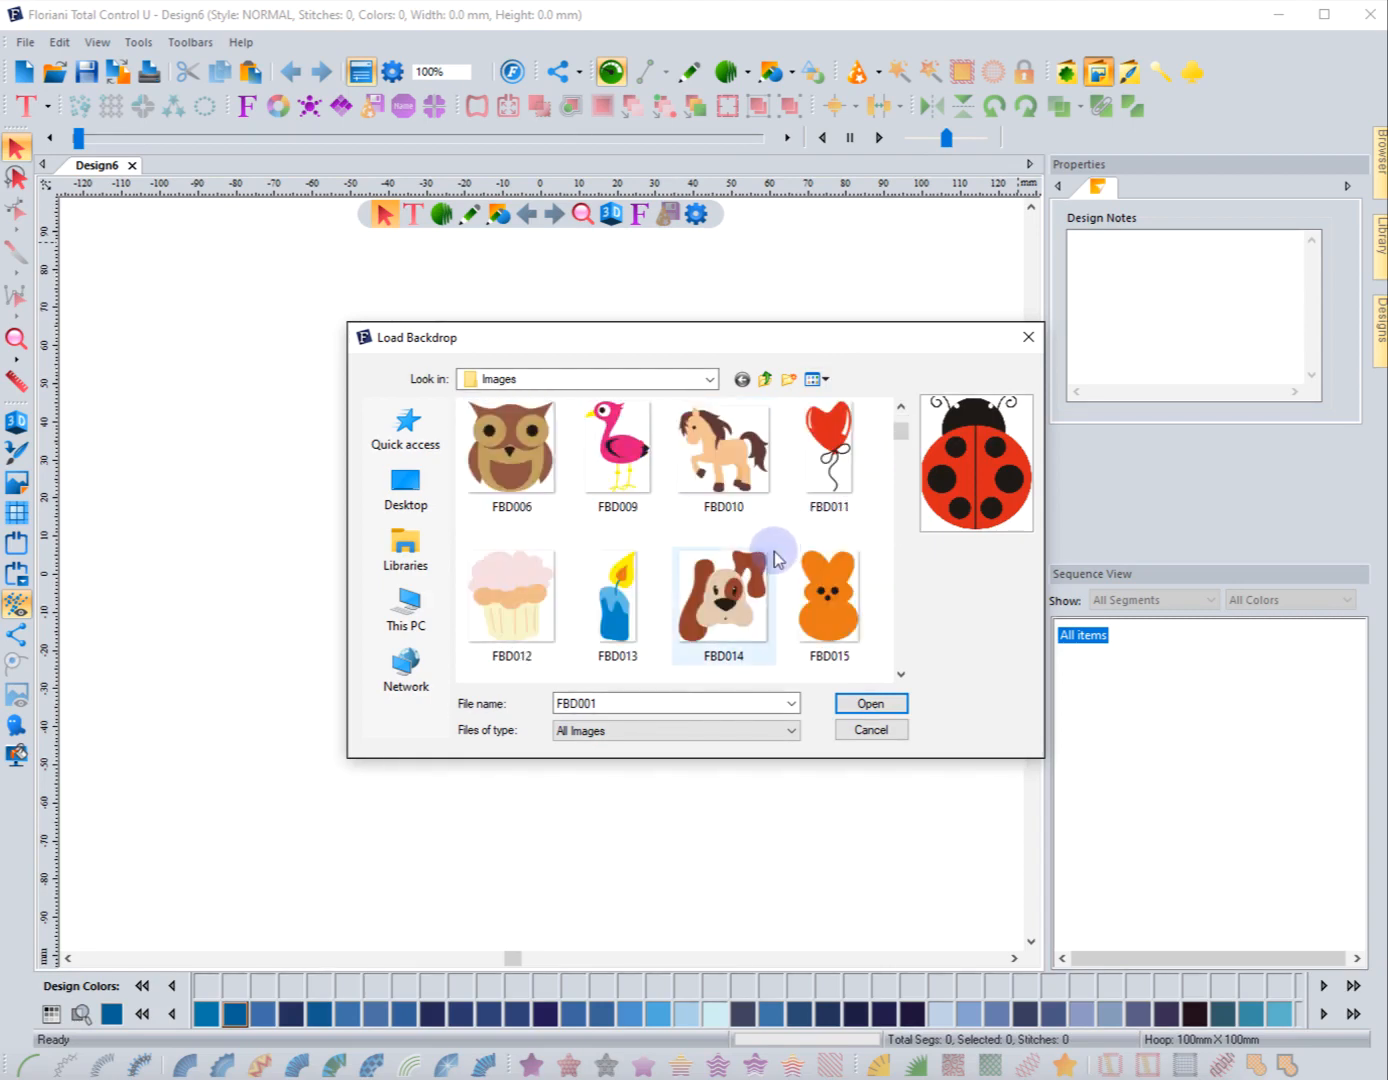
{"action": "scroll", "coordinate": [775, 559], "scroll_direction": "down", "scroll_amount": 1}
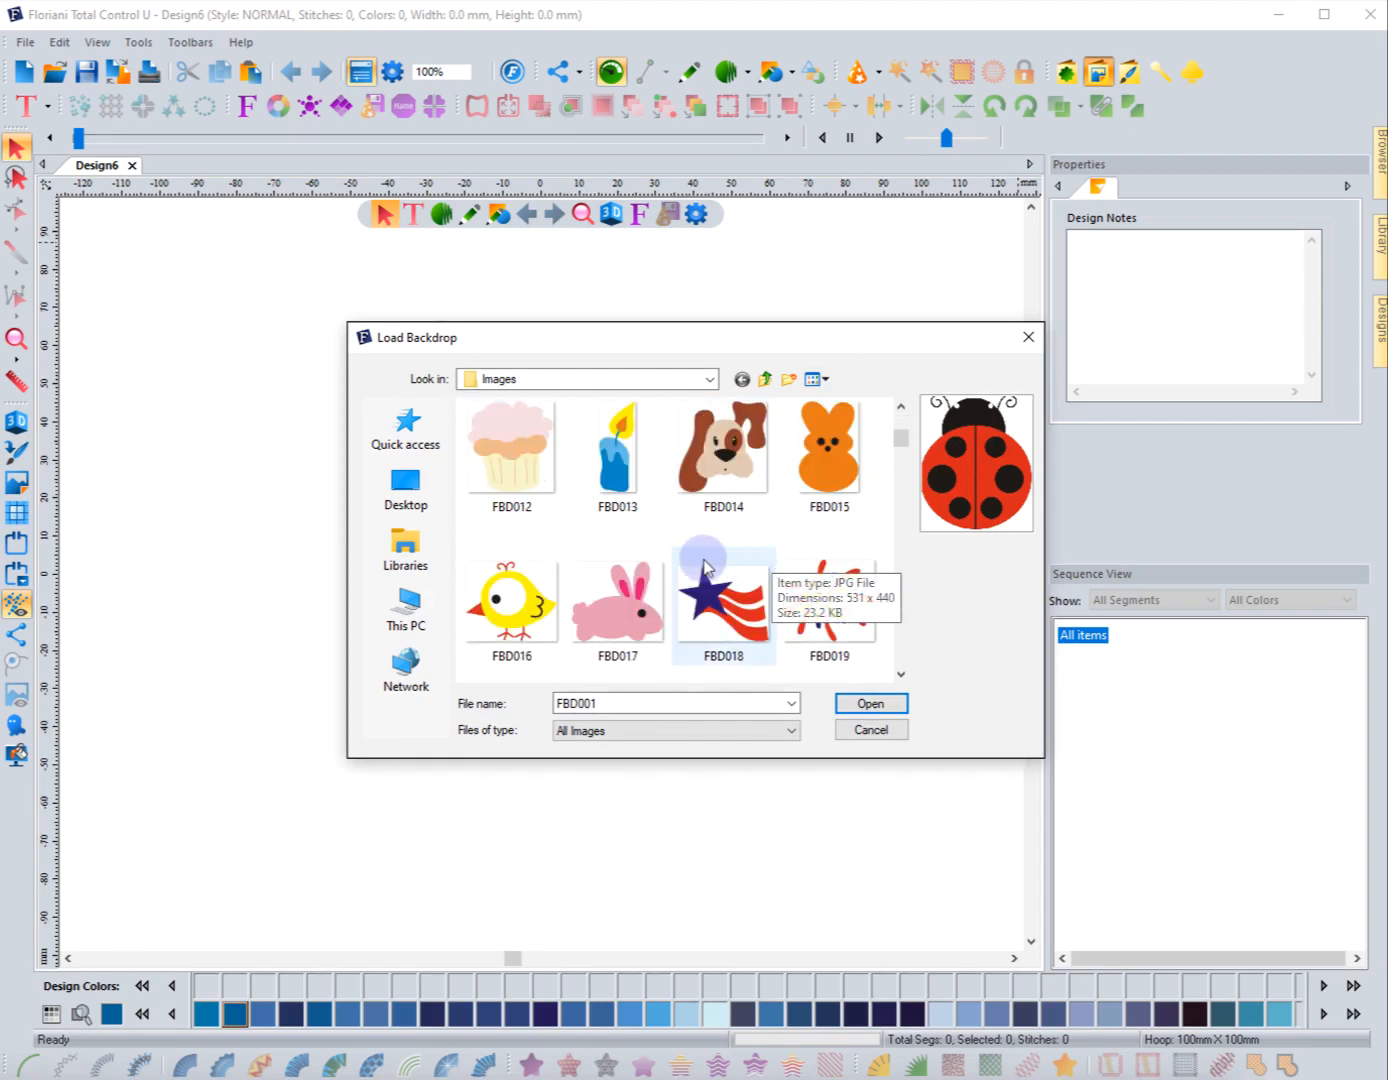
{"action": "scroll", "coordinate": [702, 566], "scroll_direction": "down", "scroll_amount": 1}
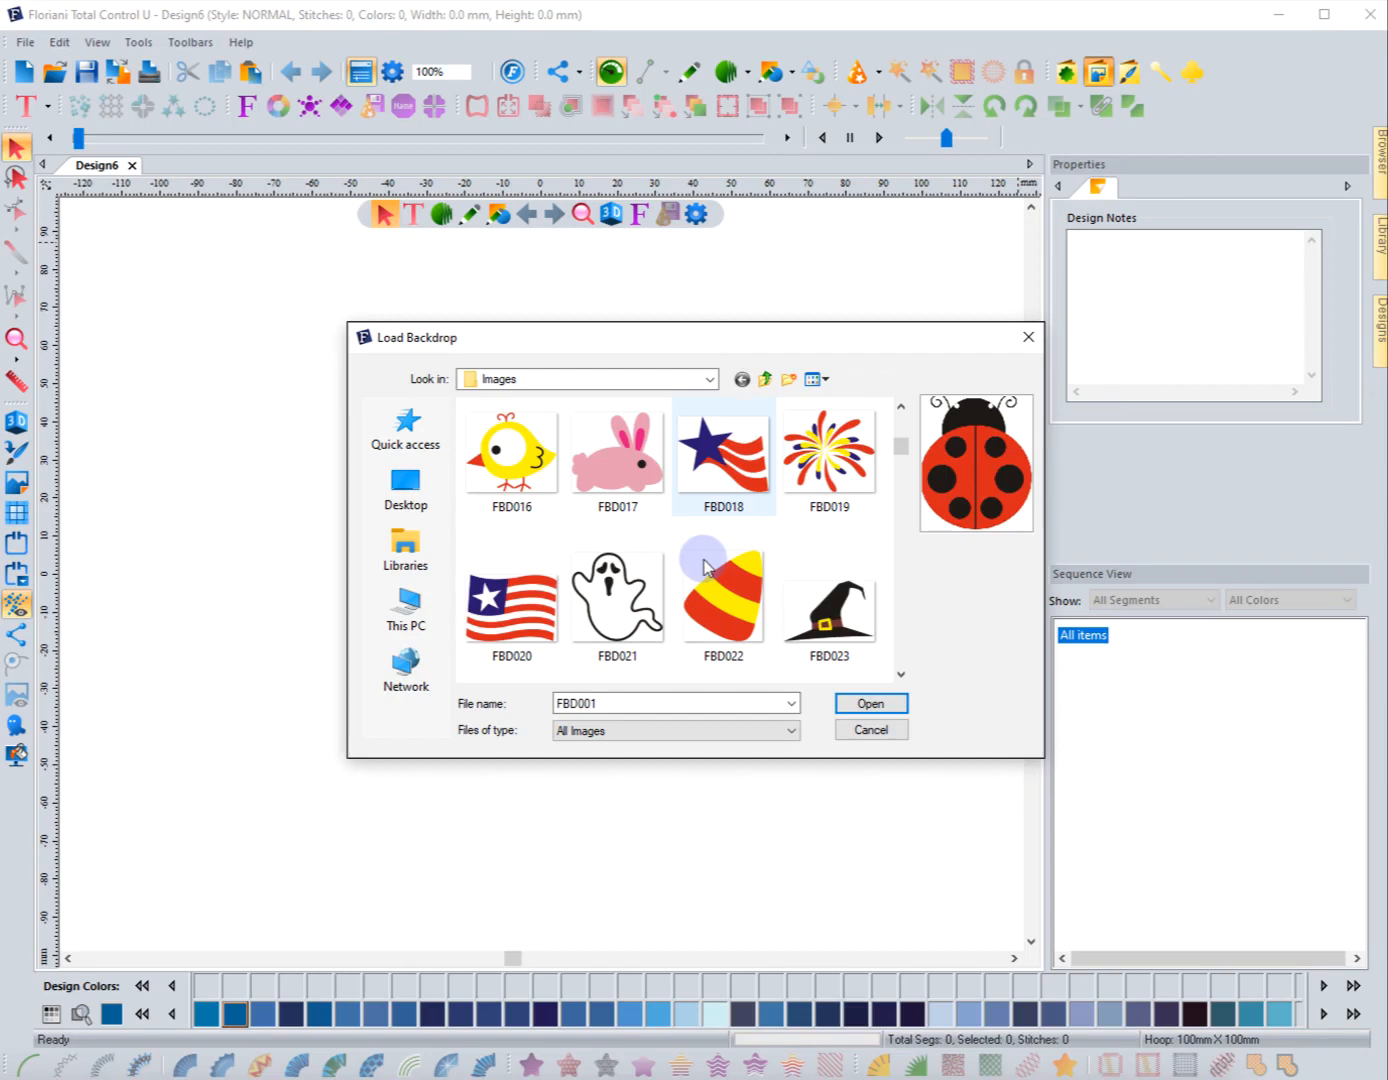
{"action": "scroll", "coordinate": [705, 566], "scroll_direction": "down", "scroll_amount": 1}
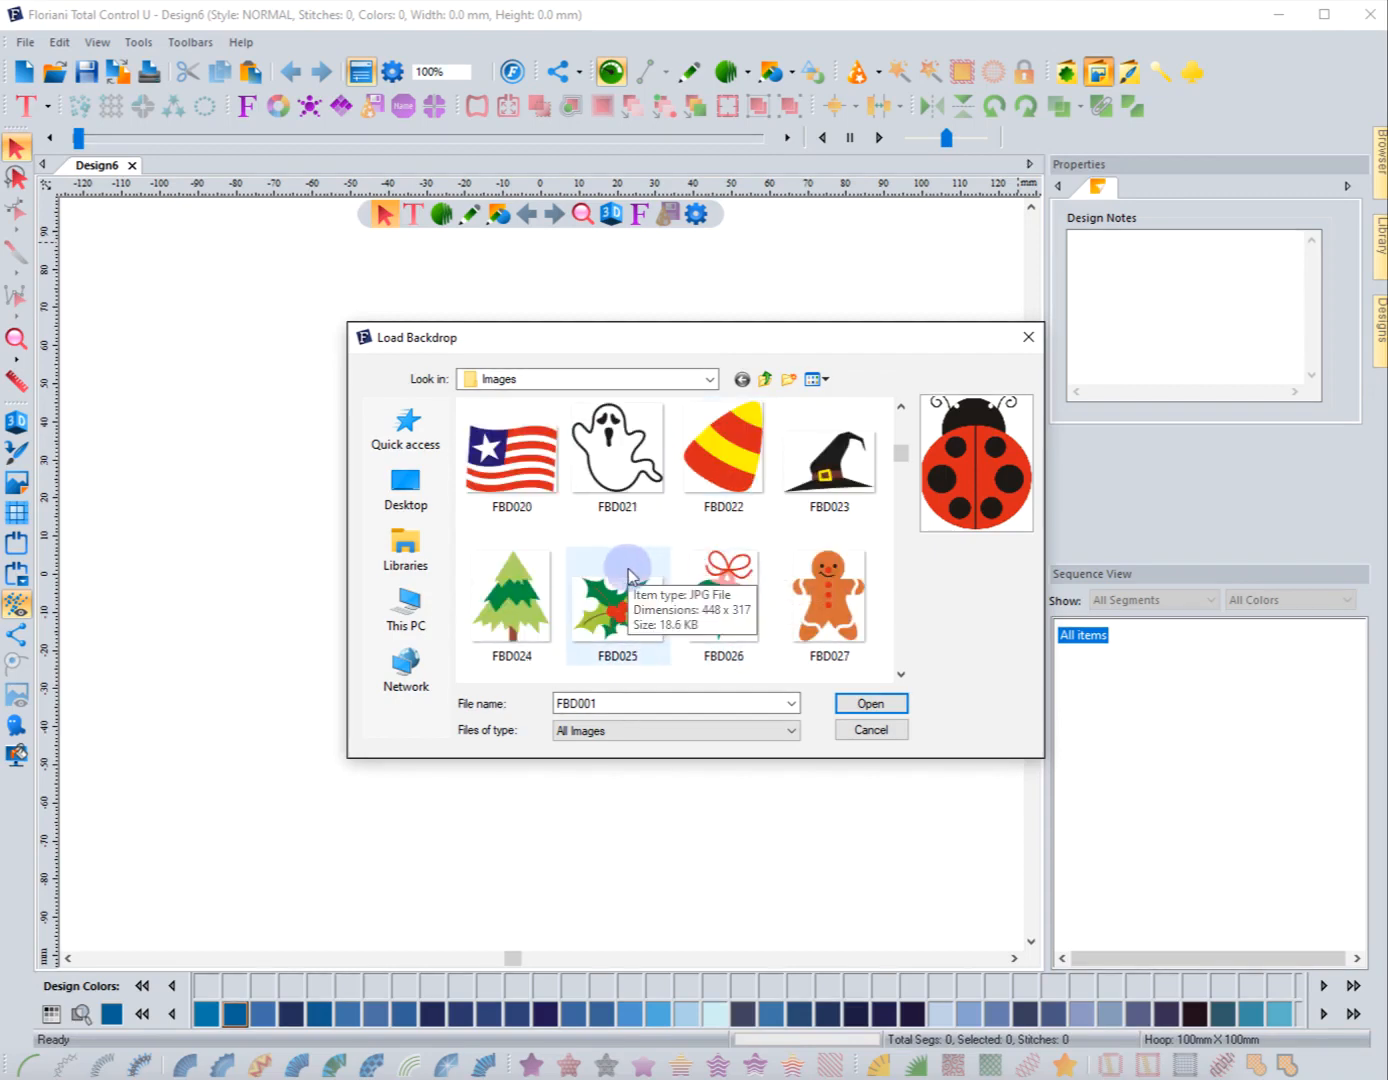
{"action": "scroll", "coordinate": [629, 576], "scroll_direction": "up", "scroll_amount": 1}
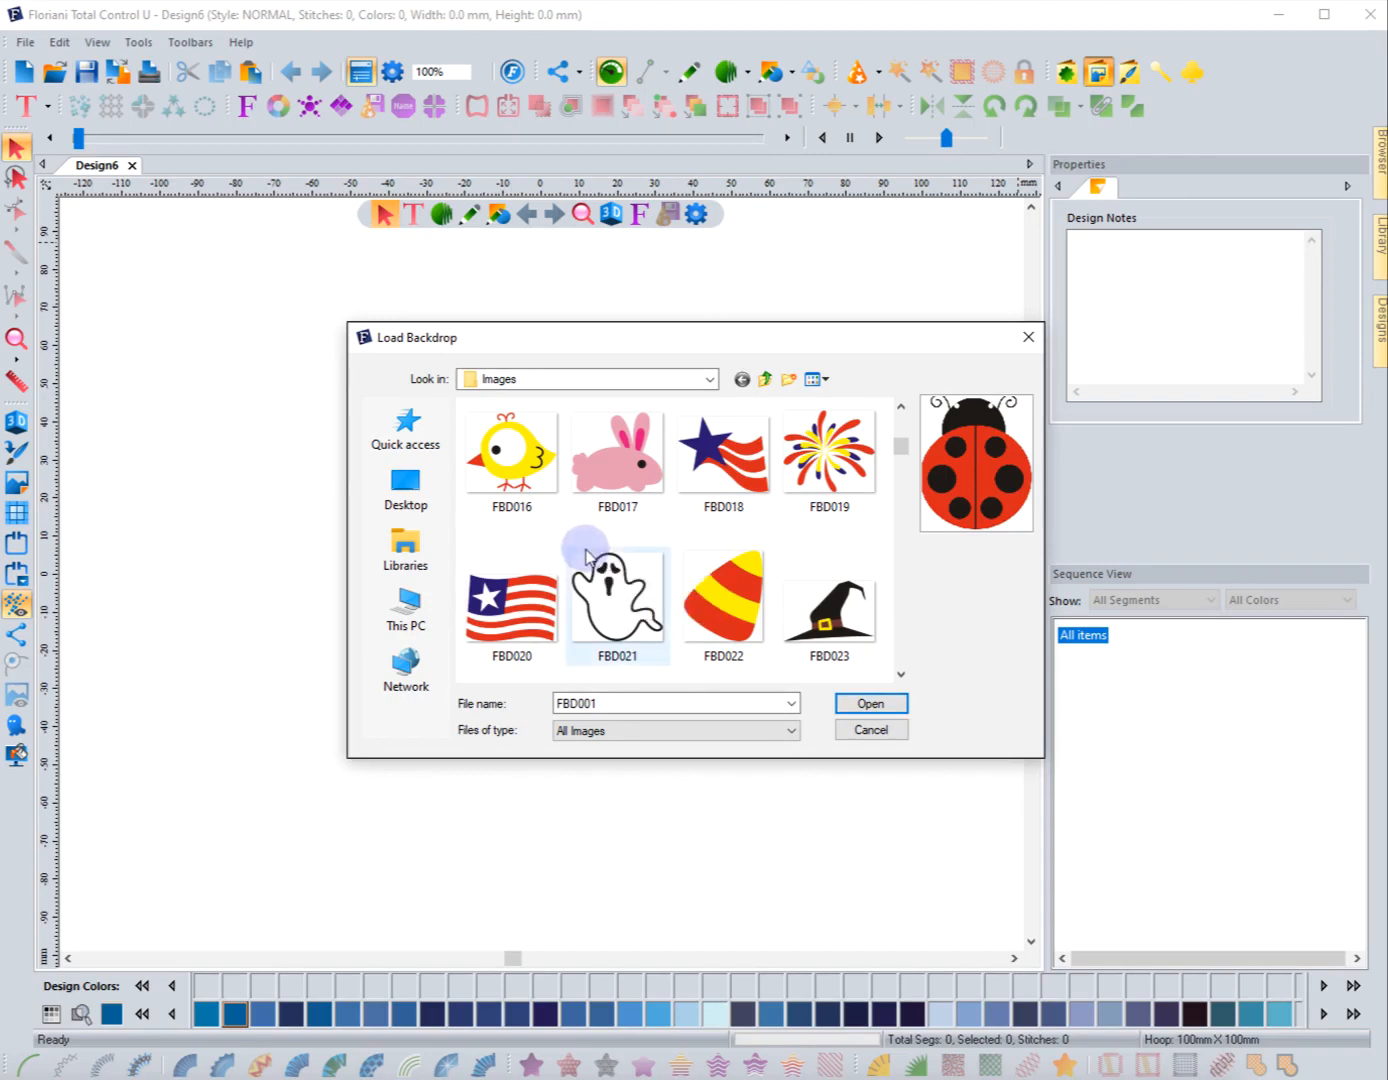
{"action": "scroll", "coordinate": [585, 555], "scroll_direction": "up", "scroll_amount": 1}
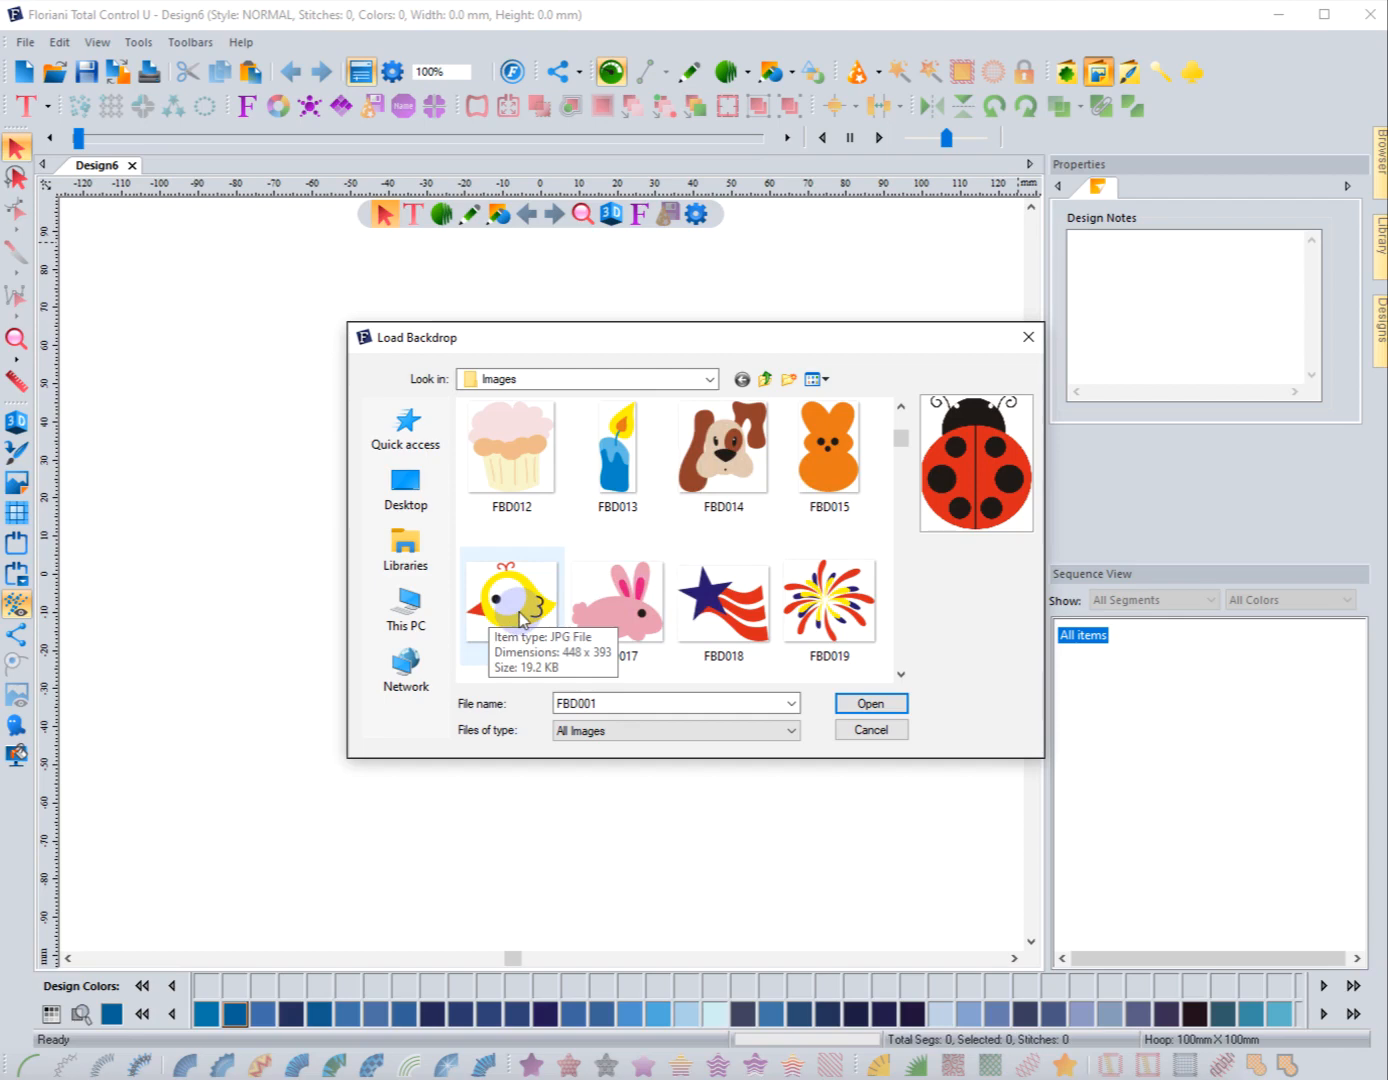
{"action": "left_click", "coordinate": [527, 554]}
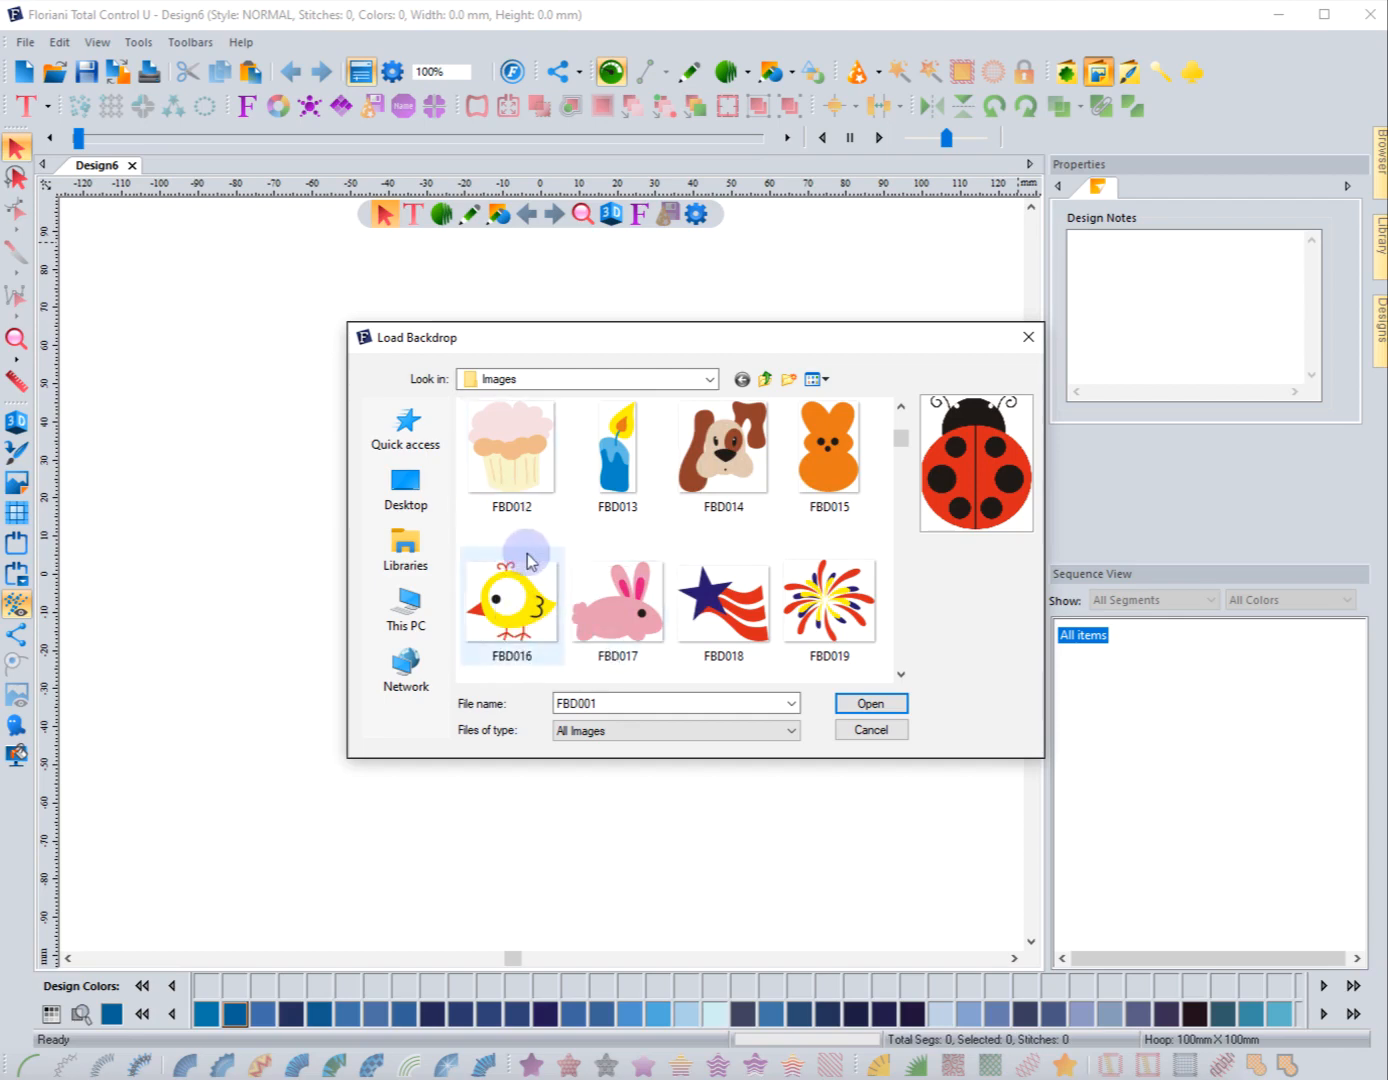
{"action": "scroll", "coordinate": [527, 559], "scroll_direction": "up", "scroll_amount": 1}
{"action": "scroll", "coordinate": [545, 576], "scroll_direction": "down", "scroll_amount": 1}
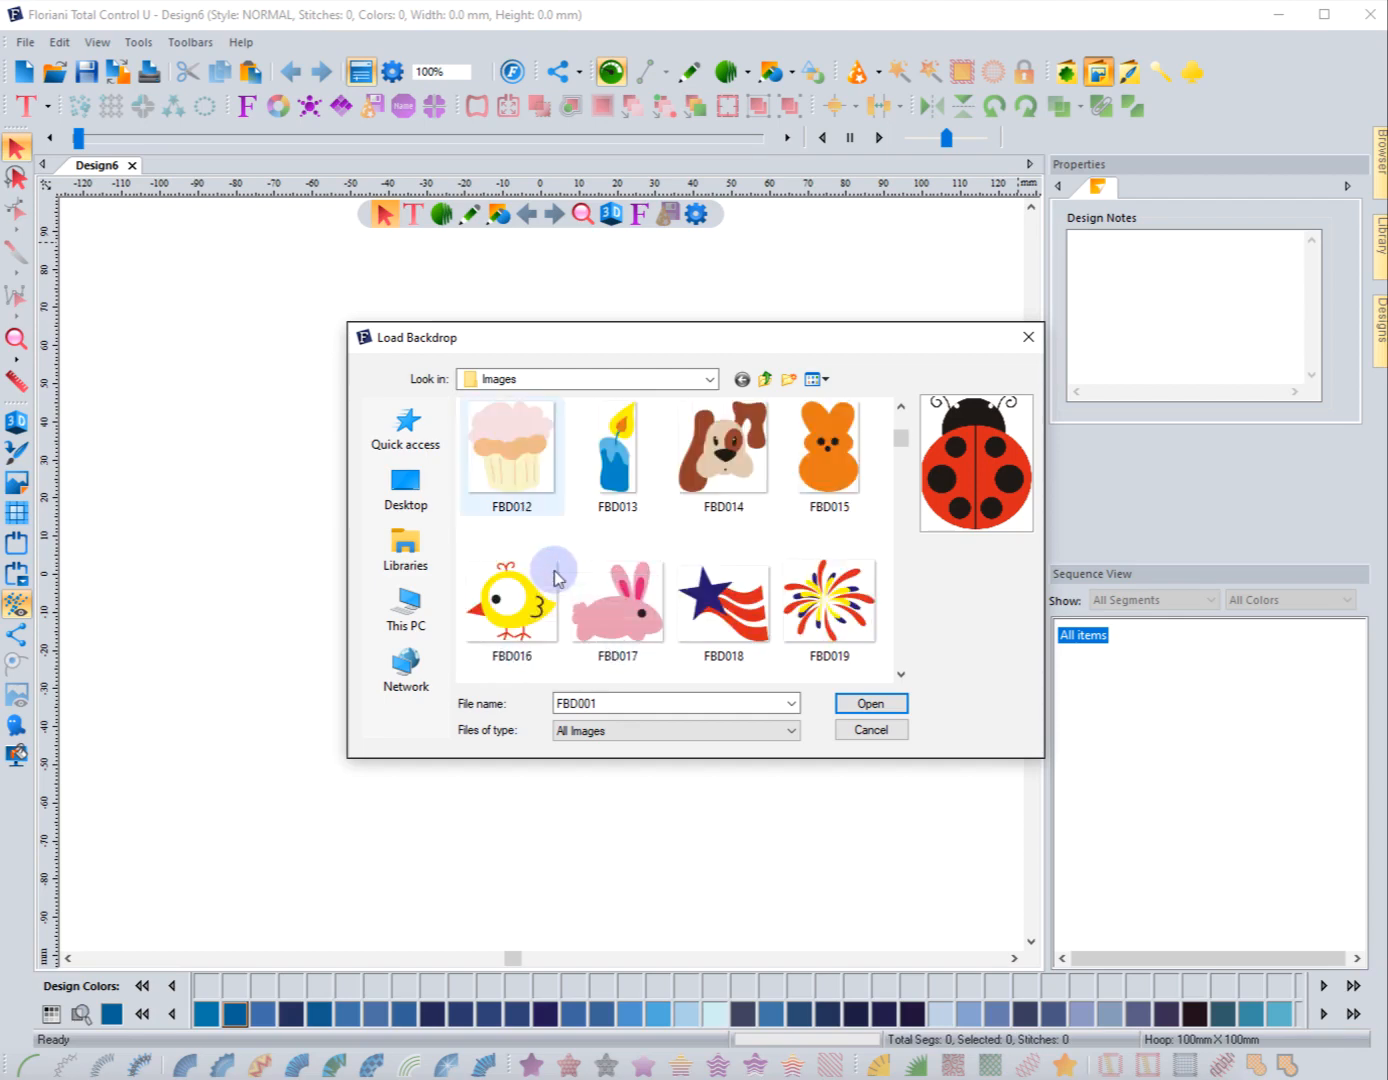
{"action": "left_click", "coordinate": [553, 580]}
{"action": "left_click", "coordinate": [849, 700]}
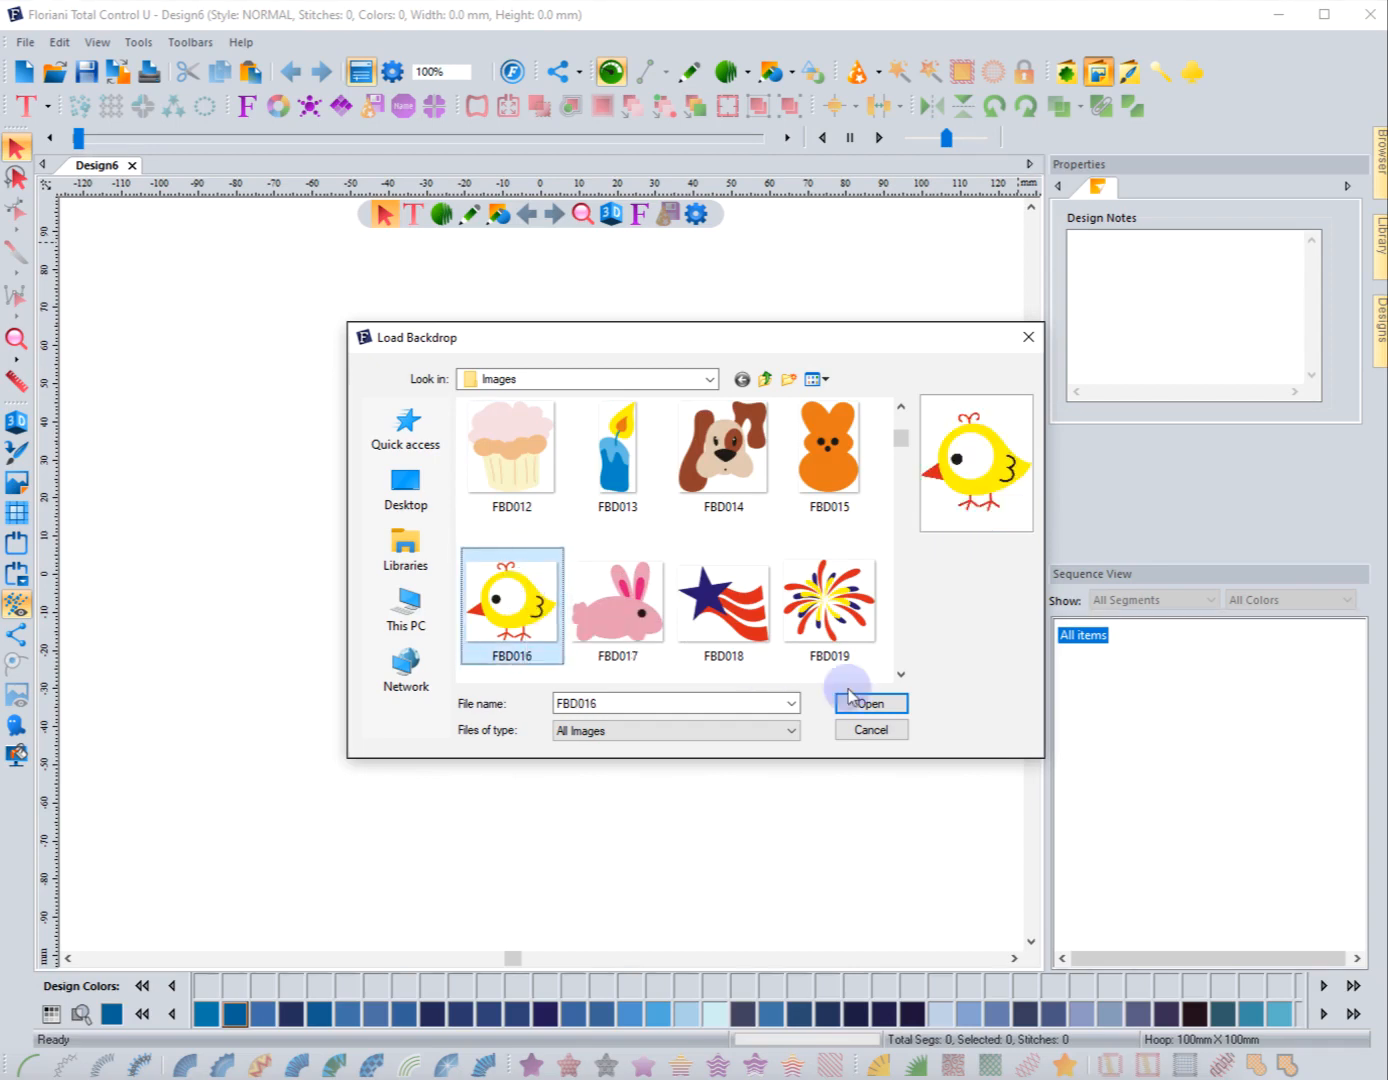
{"action": "left_click", "coordinate": [857, 703]}
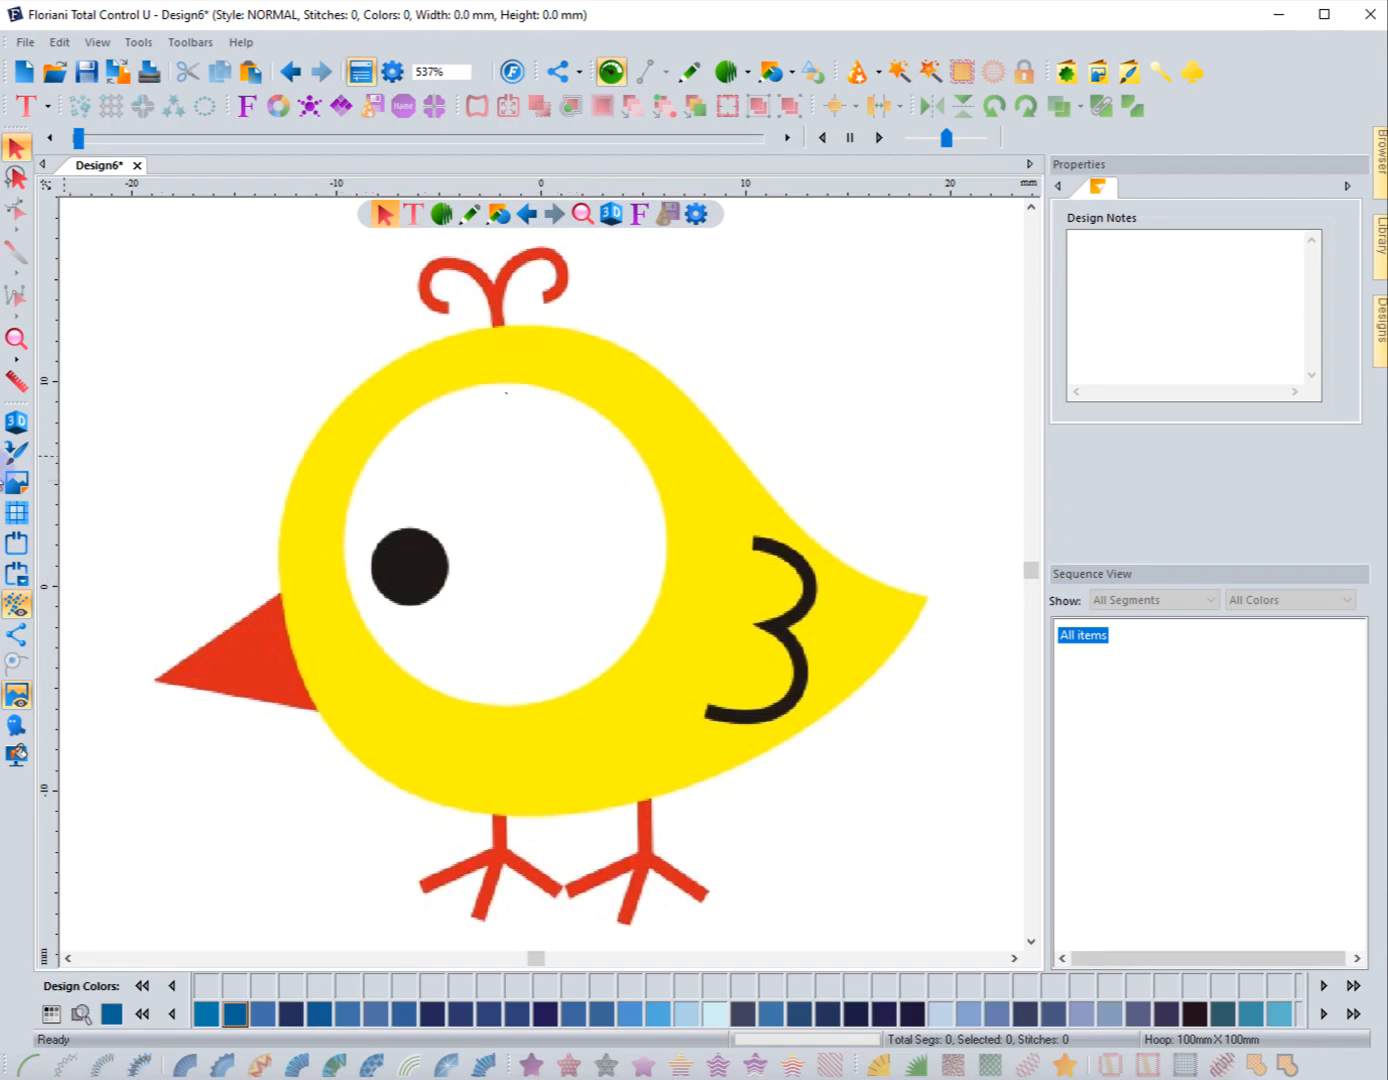
Step: Select the chick backdrop for editing and switch the measurement units from metric to inches
{"action": "left_click", "coordinate": [19, 484]}
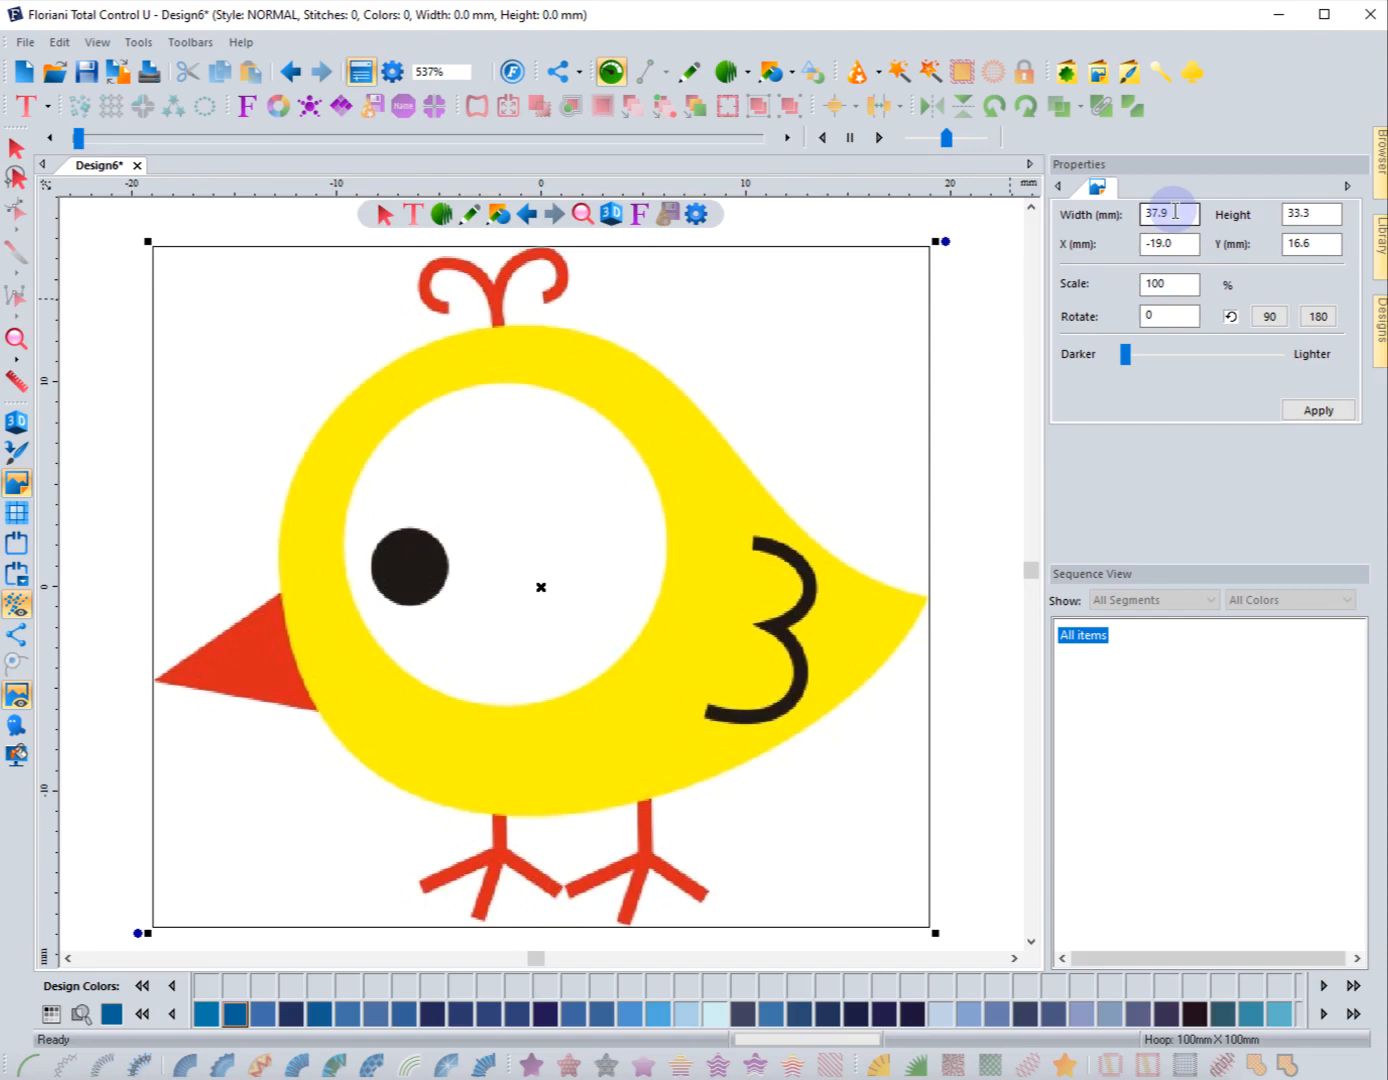
{"action": "right_click", "coordinate": [915, 187]}
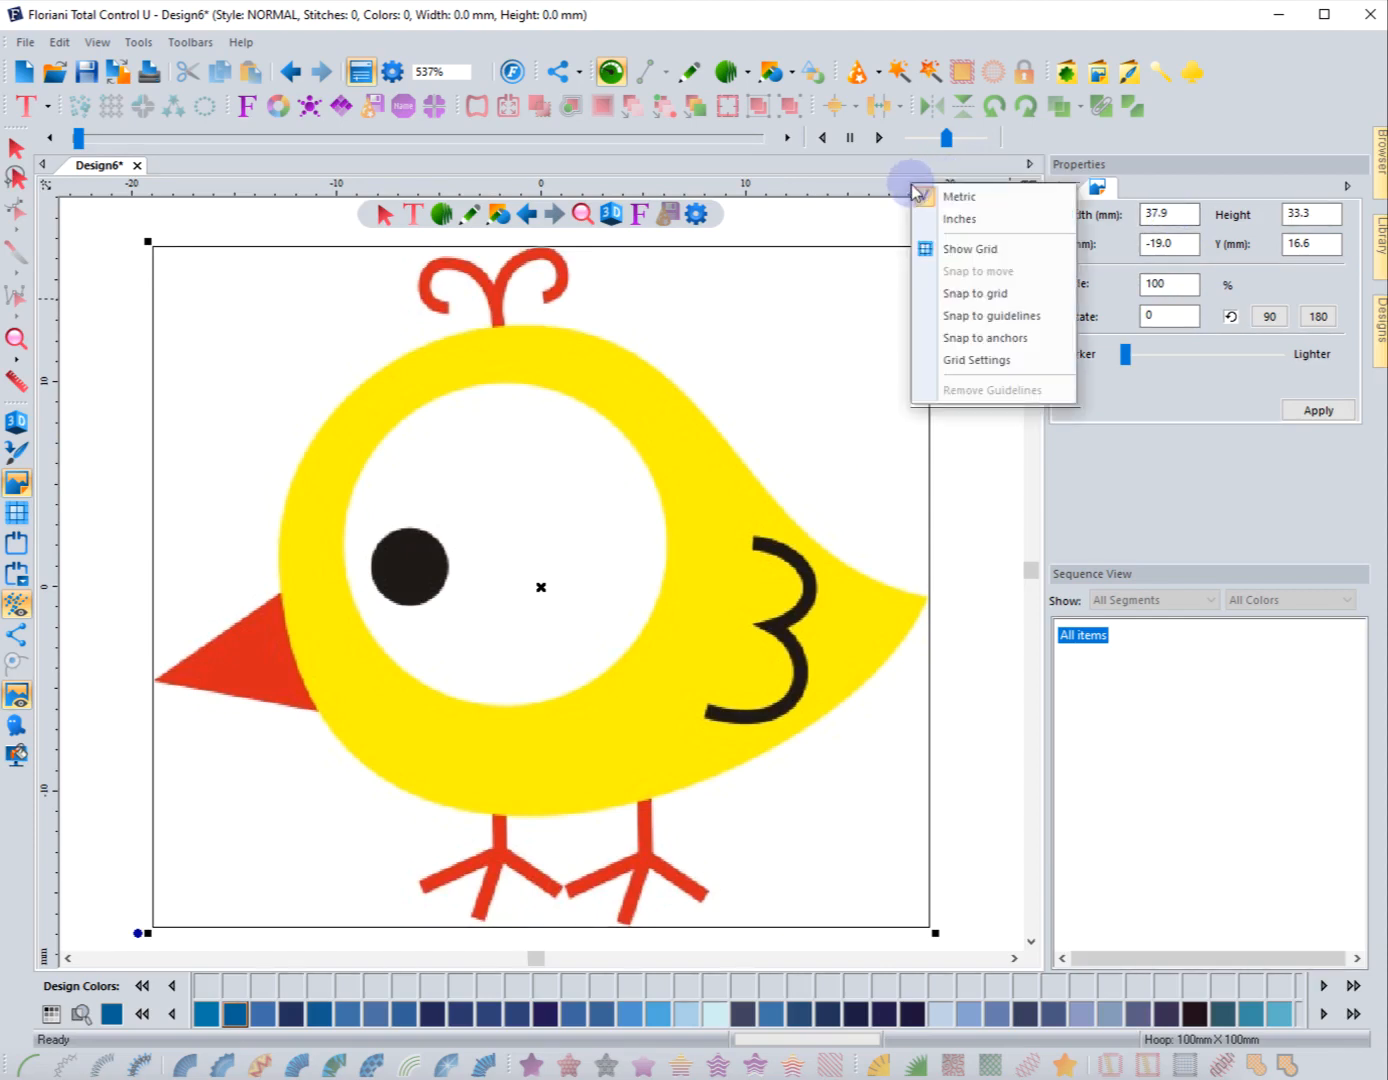
{"action": "left_click", "coordinate": [962, 219]}
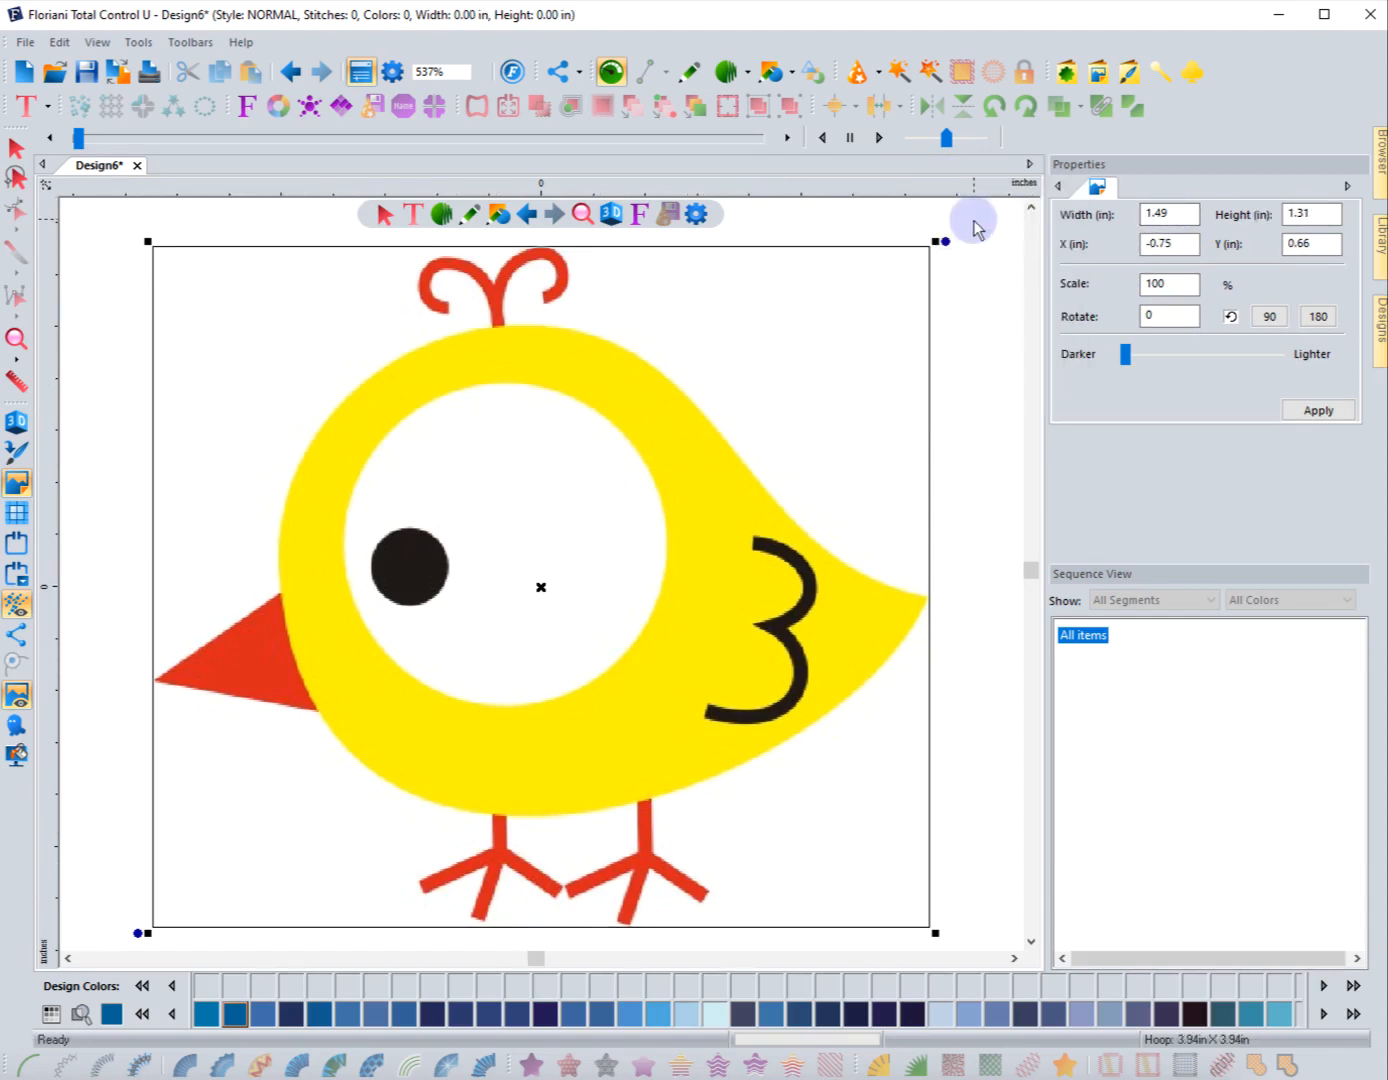
Step: Resize the chick backdrop proportionally to a width of 4 inches and fit it in the view
{"action": "left_click", "coordinate": [1173, 212]}
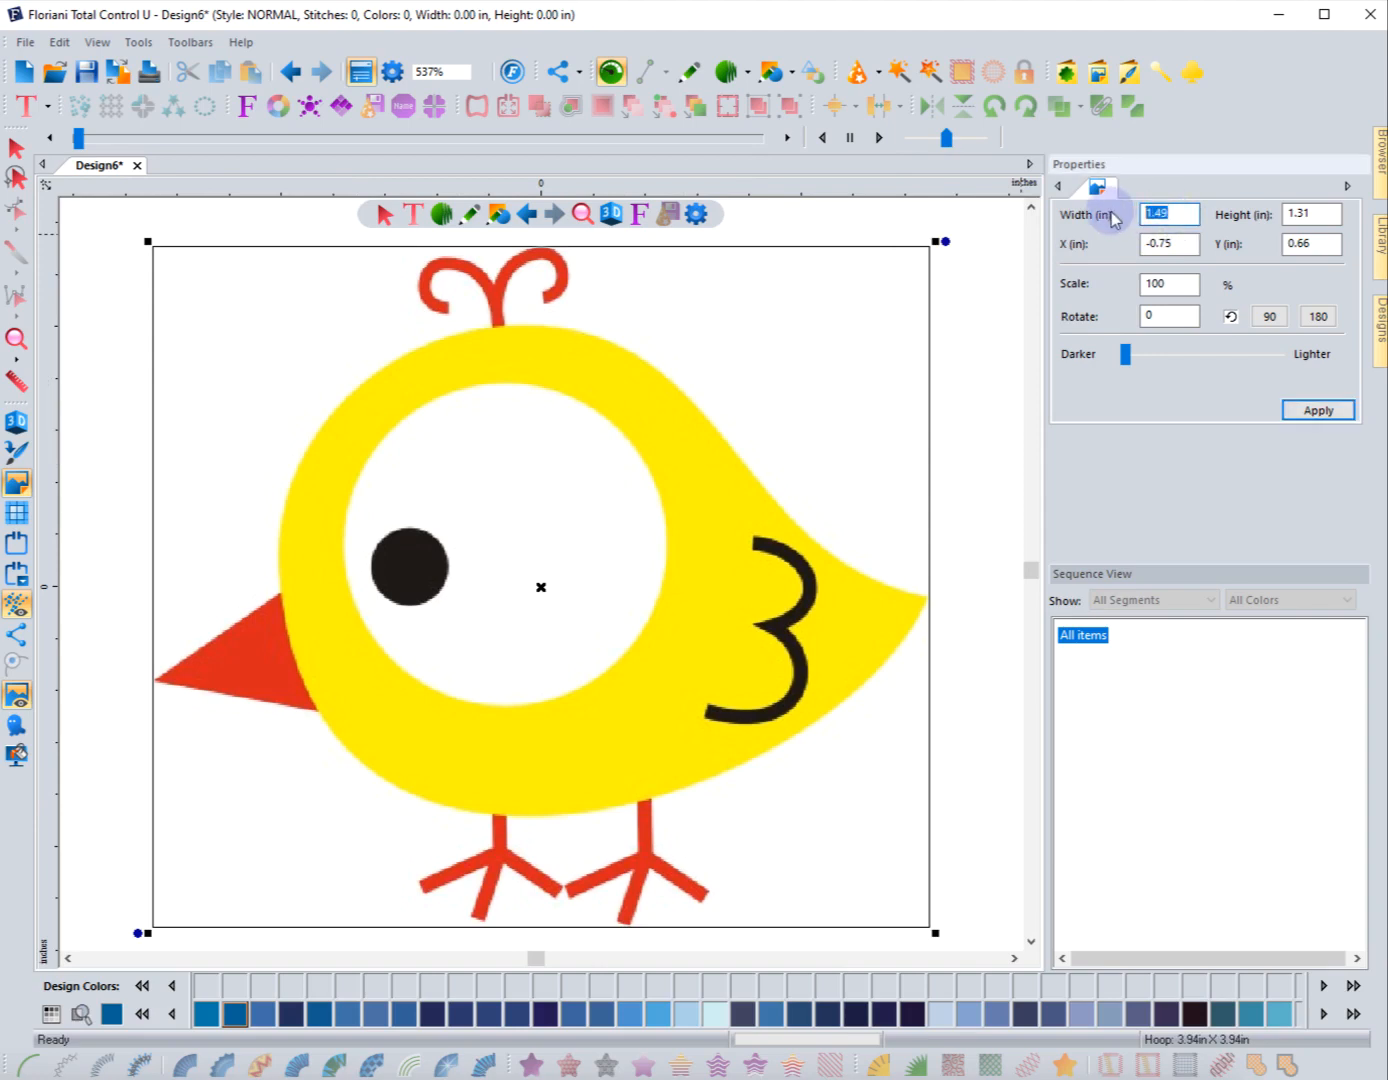
{"action": "type", "text": "4"}
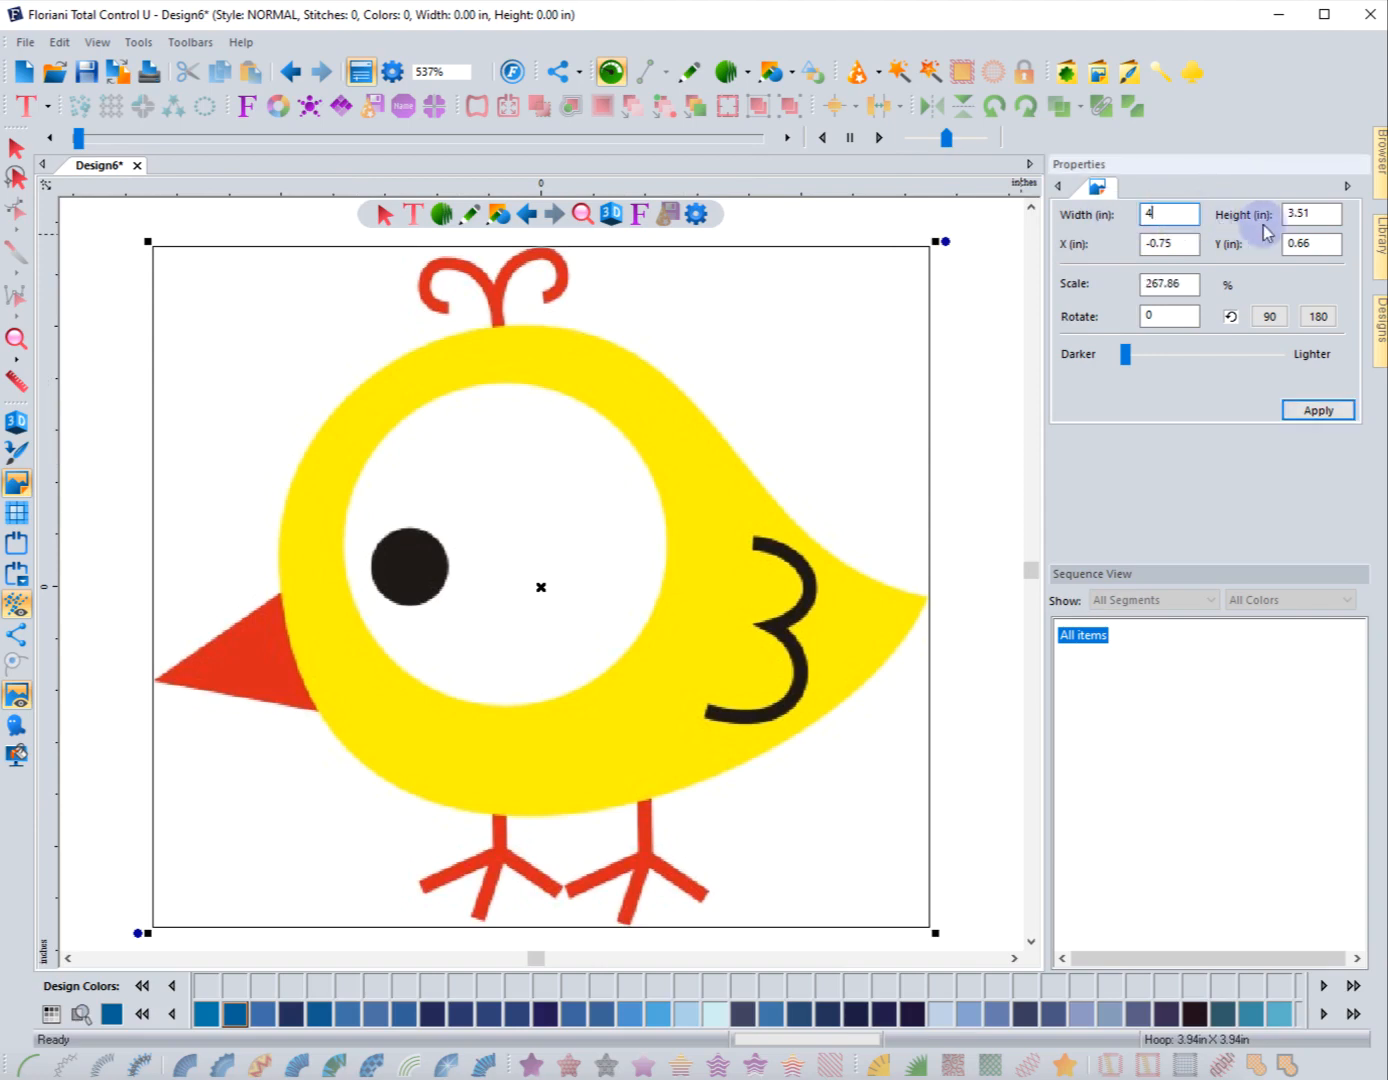
{"action": "left_click", "coordinate": [1316, 411]}
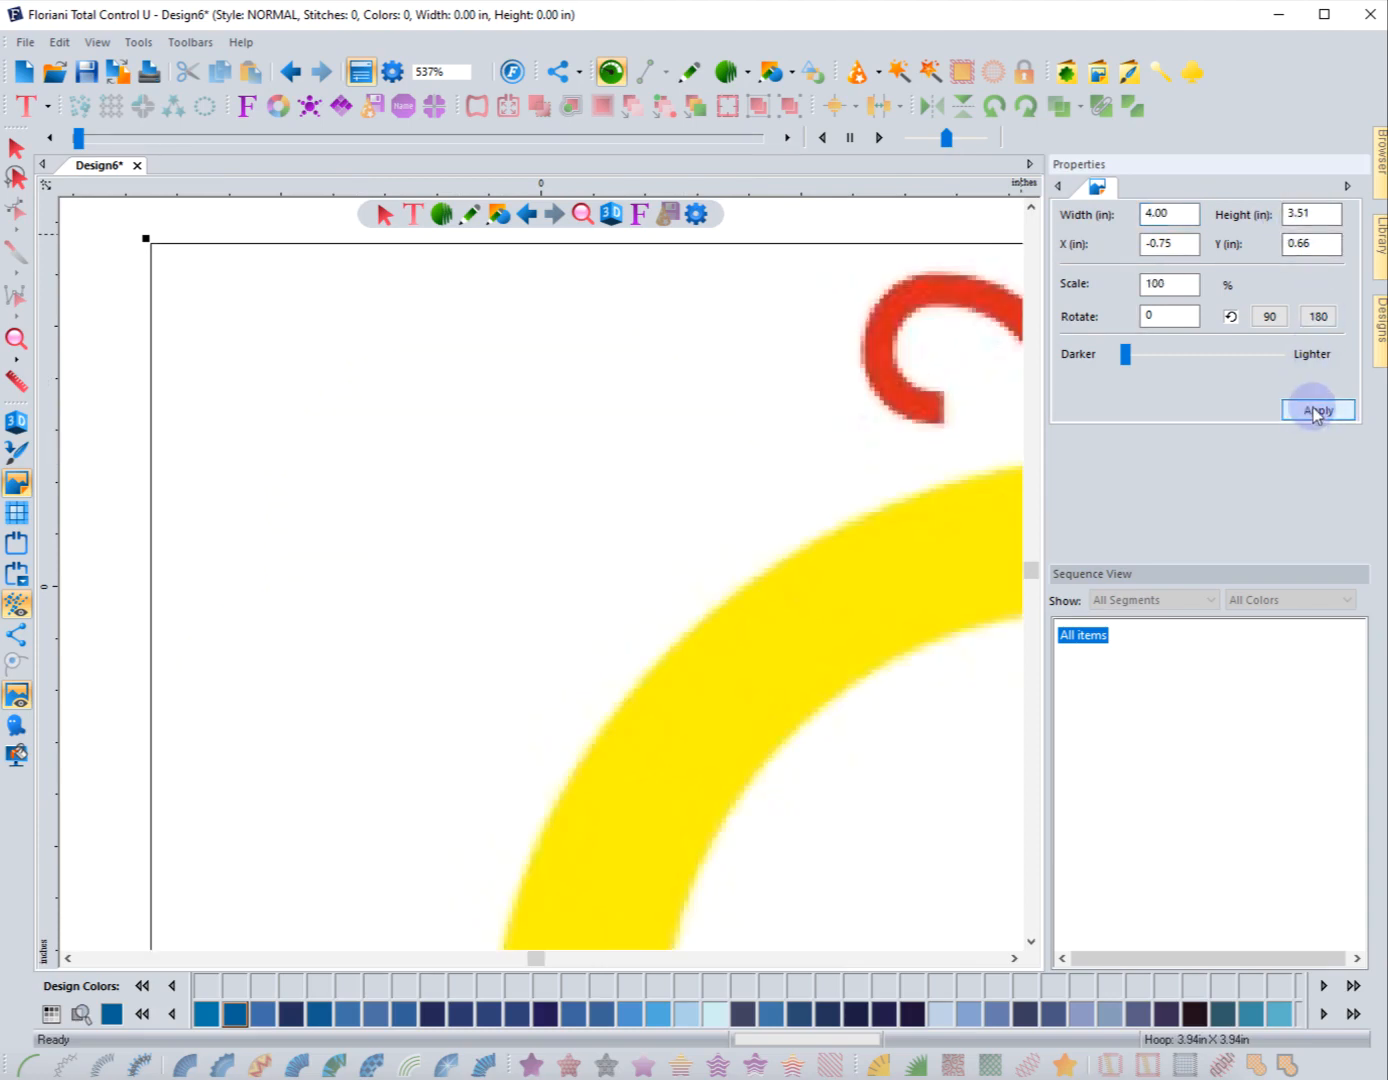
{"action": "left_click", "coordinate": [12, 341]}
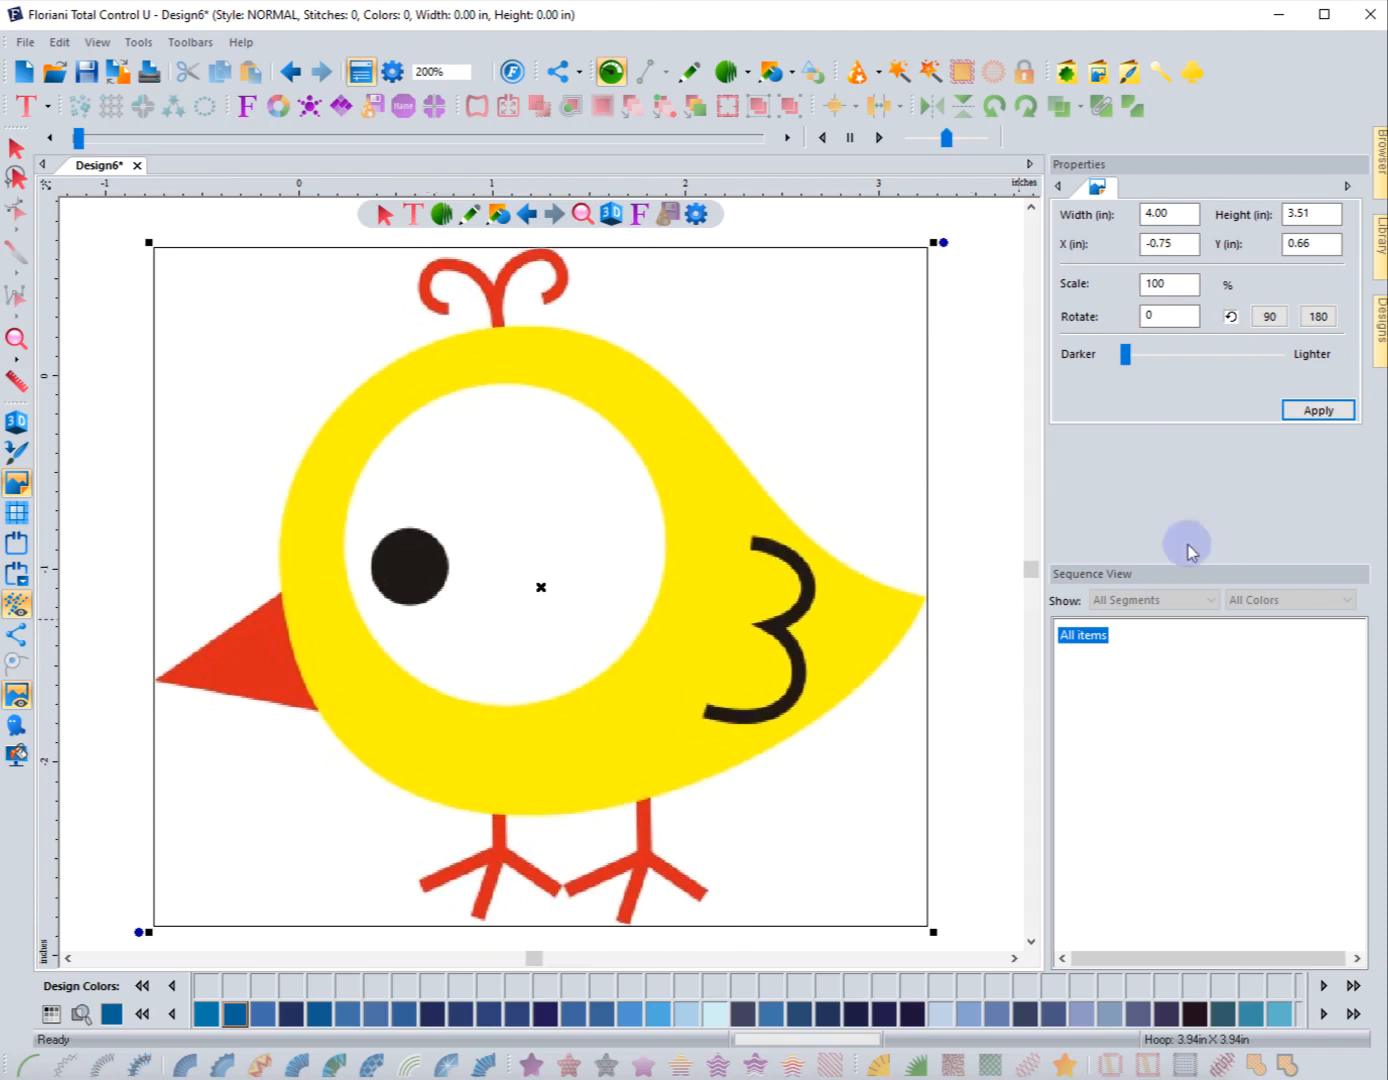
Step: Lighten the chick backdrop to a little past the middle of the darker-to-lighter range and apply it
{"action": "left_click", "coordinate": [1159, 313]}
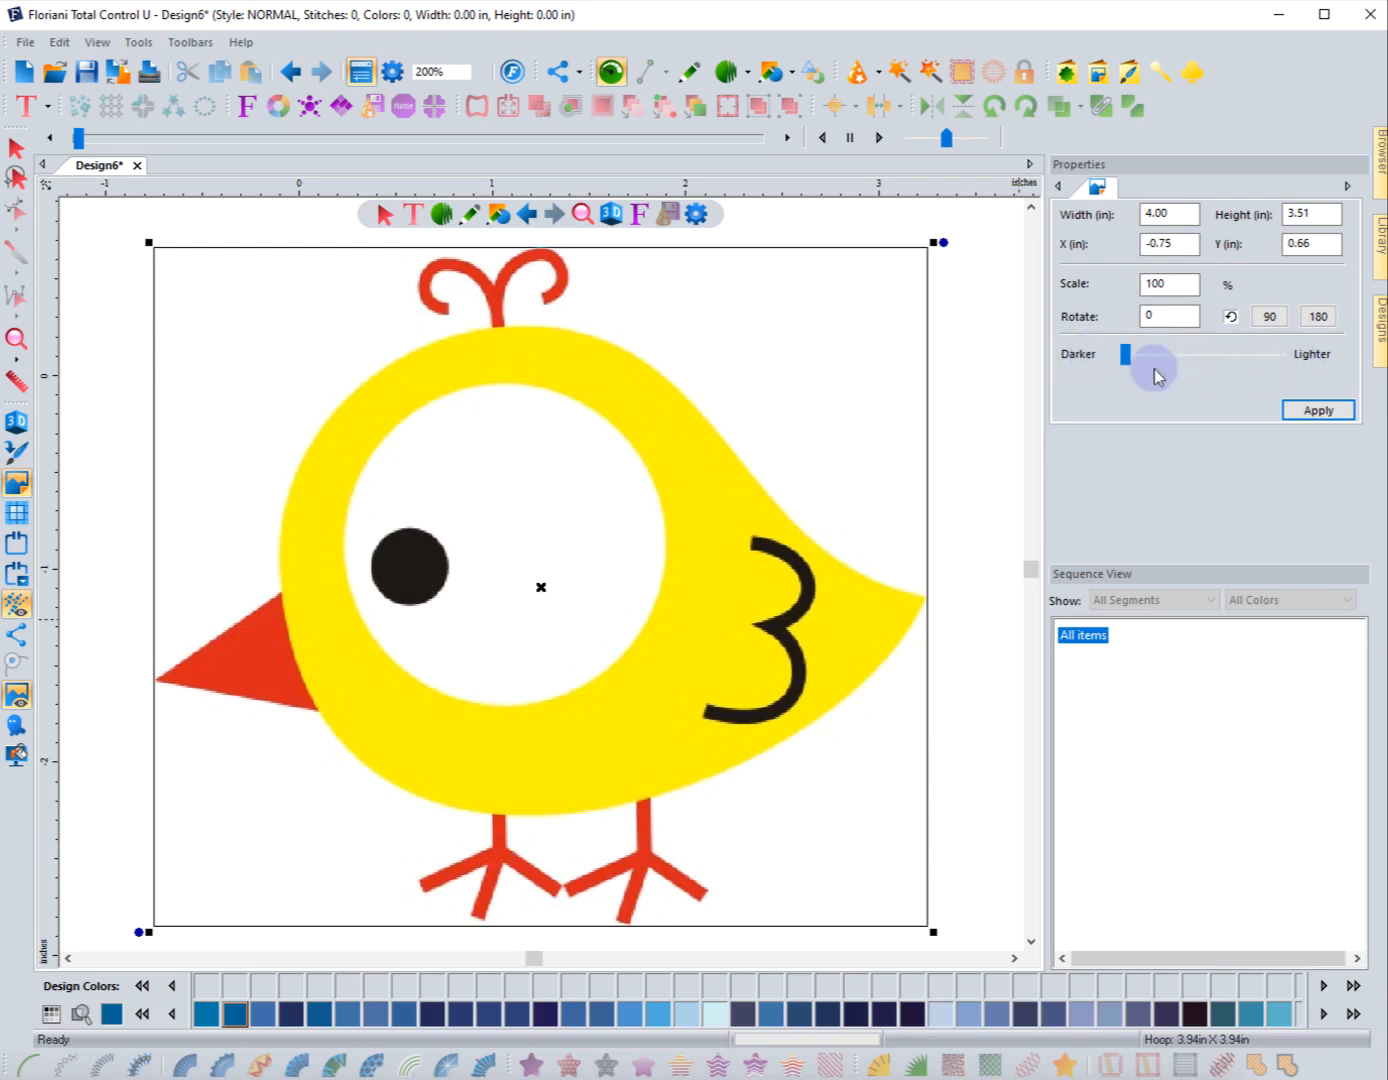
{"action": "left_click", "coordinate": [1236, 354]}
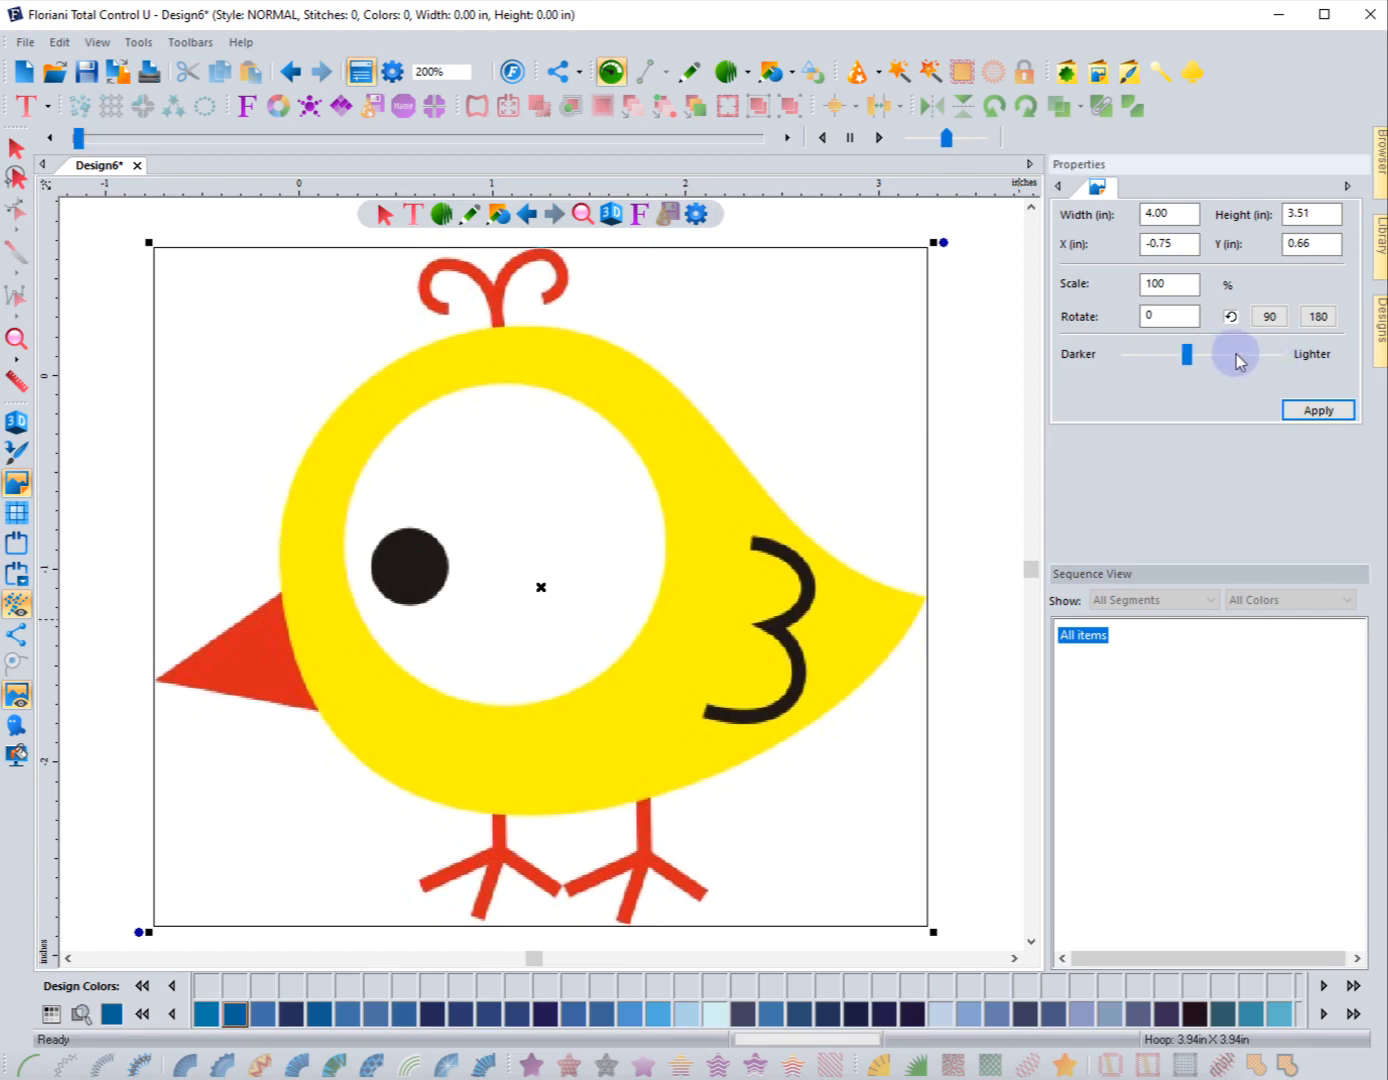
{"action": "left_click_drag", "start_coordinate": [1237, 354], "coordinate": [1214, 354]}
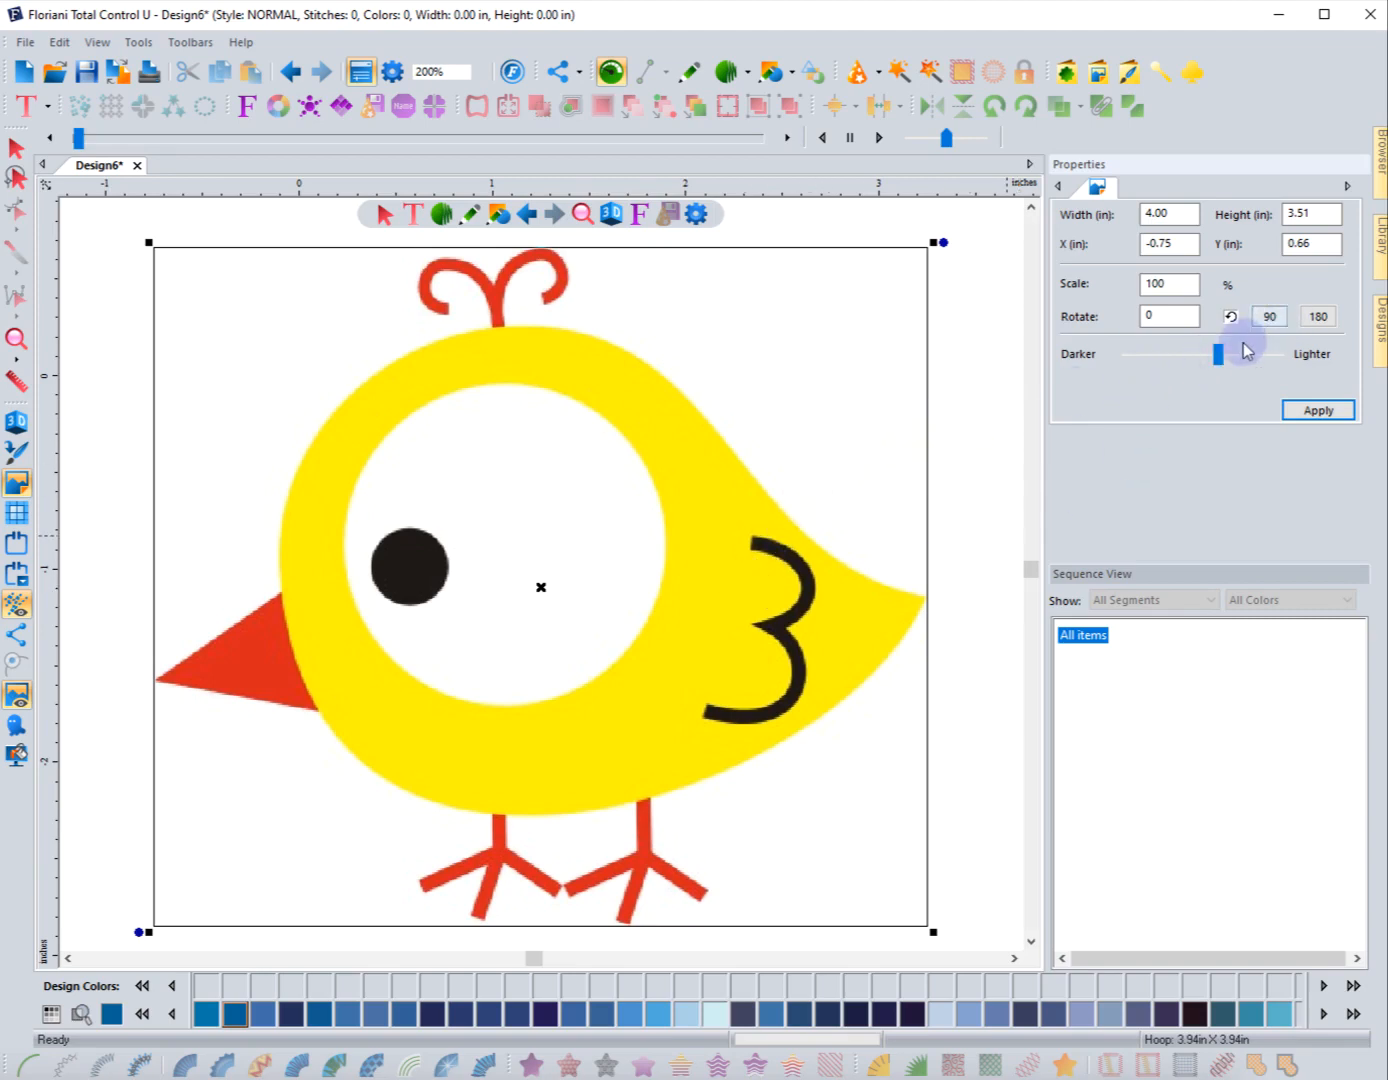
{"action": "left_click", "coordinate": [1318, 414]}
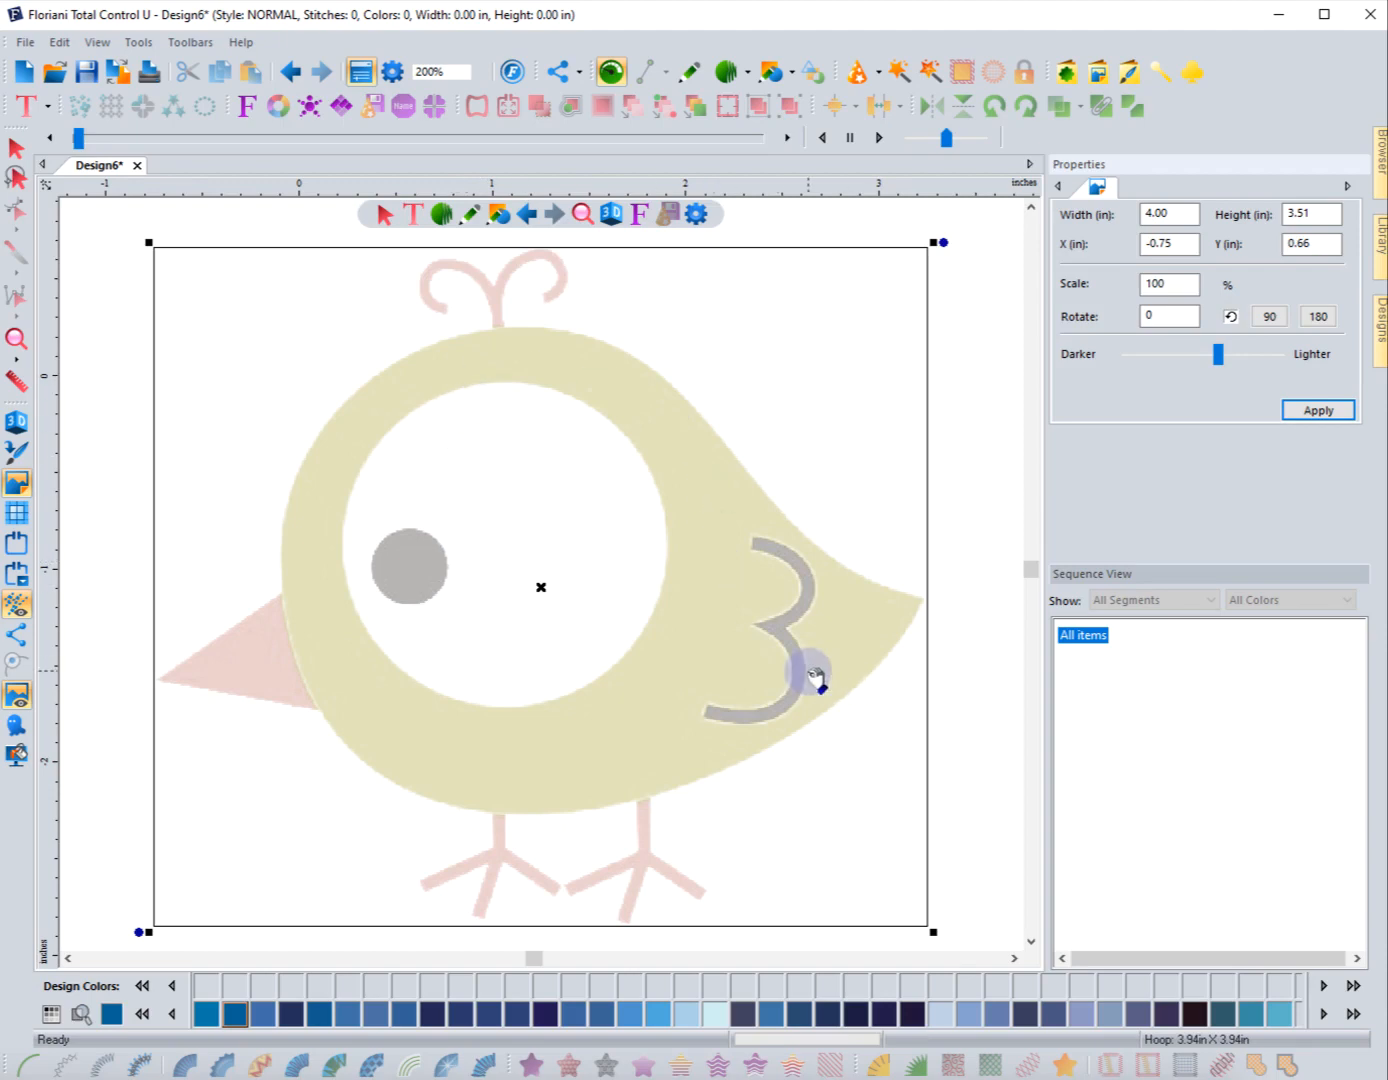
Step: Inspect the faded chick backdrop up close, then reset its brightness to the darkest setting and apply it
{"action": "scroll", "coordinate": [687, 662], "scroll_direction": "down", "scroll_amount": 3}
{"action": "scroll", "coordinate": [687, 664], "scroll_direction": "up", "scroll_amount": 10}
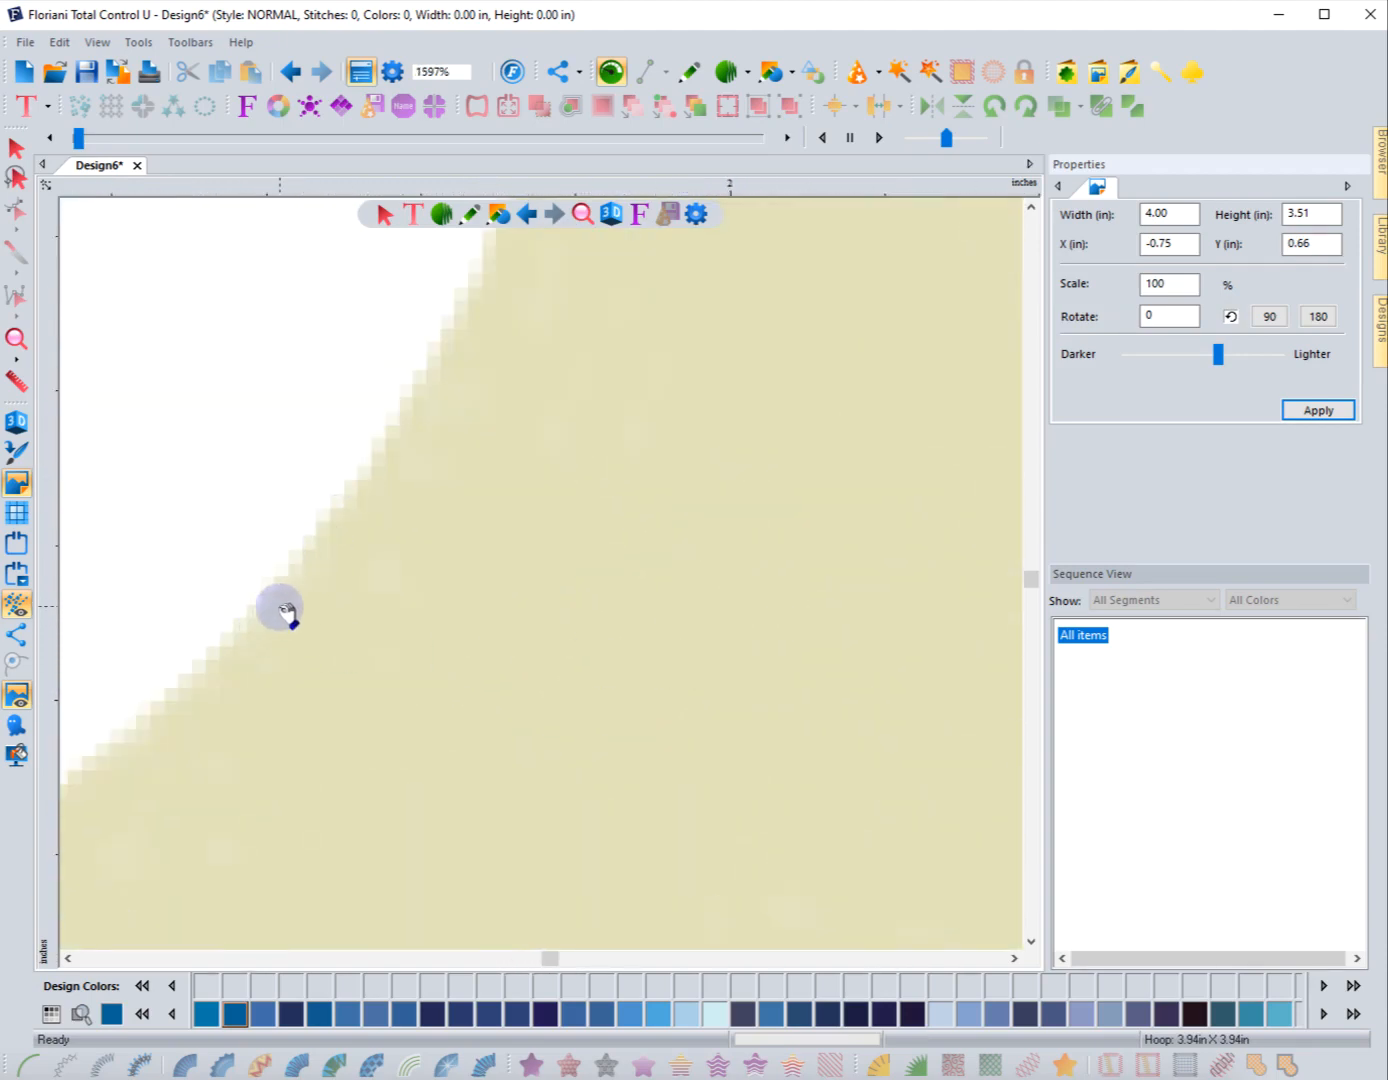
{"action": "scroll", "coordinate": [383, 706], "scroll_direction": "down", "scroll_amount": 5}
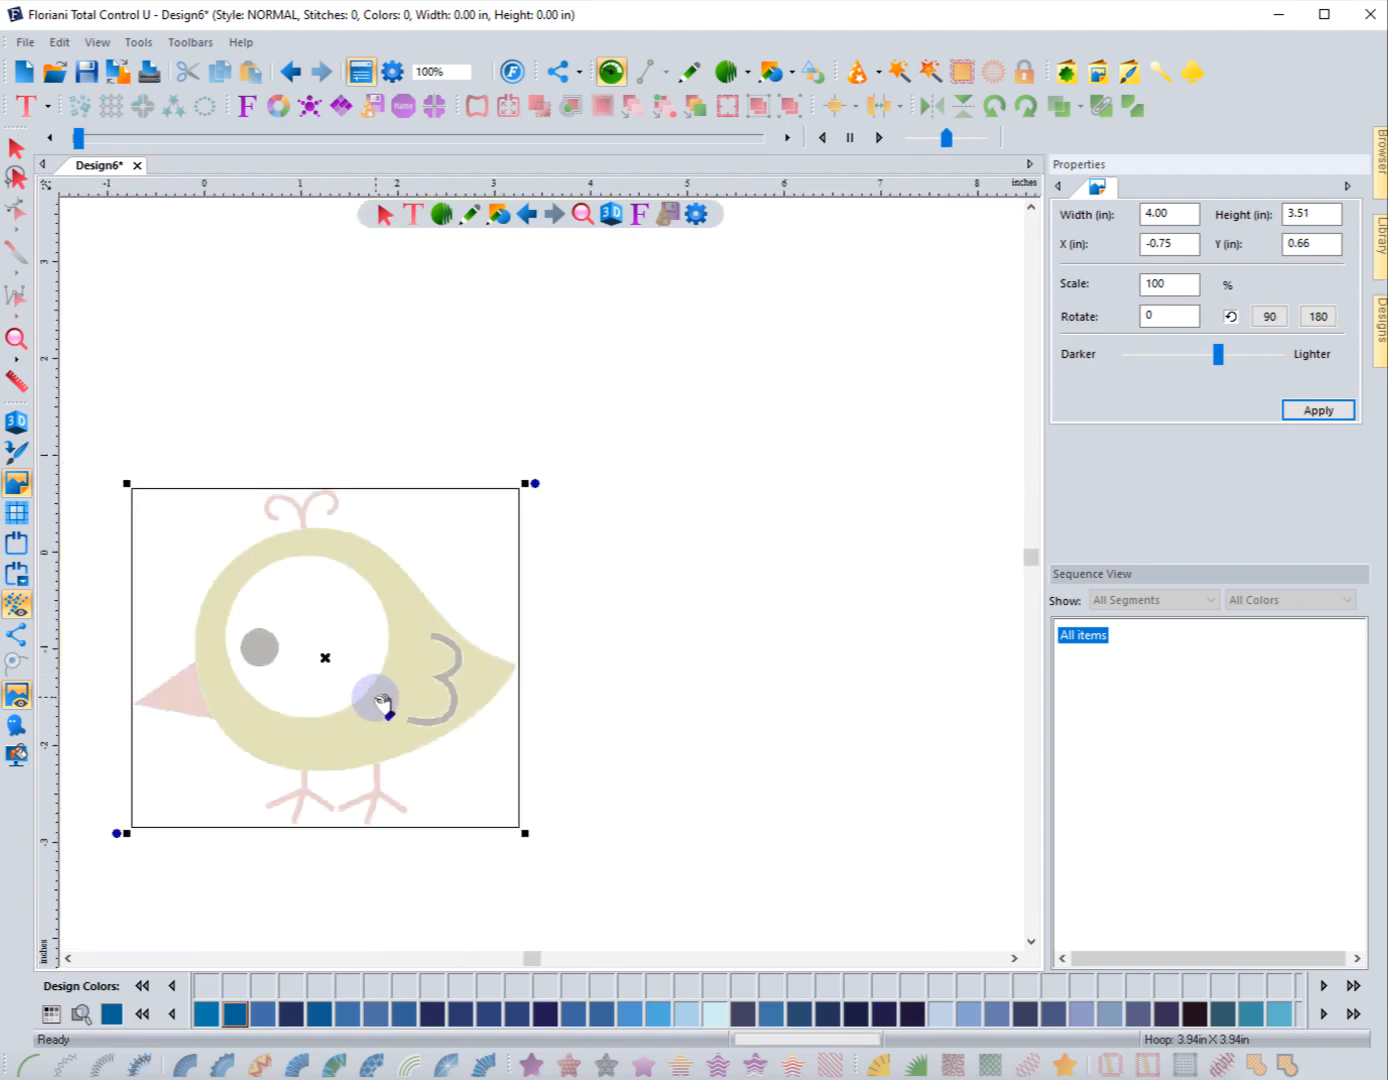
{"action": "scroll", "coordinate": [383, 706], "scroll_direction": "up", "scroll_amount": 2}
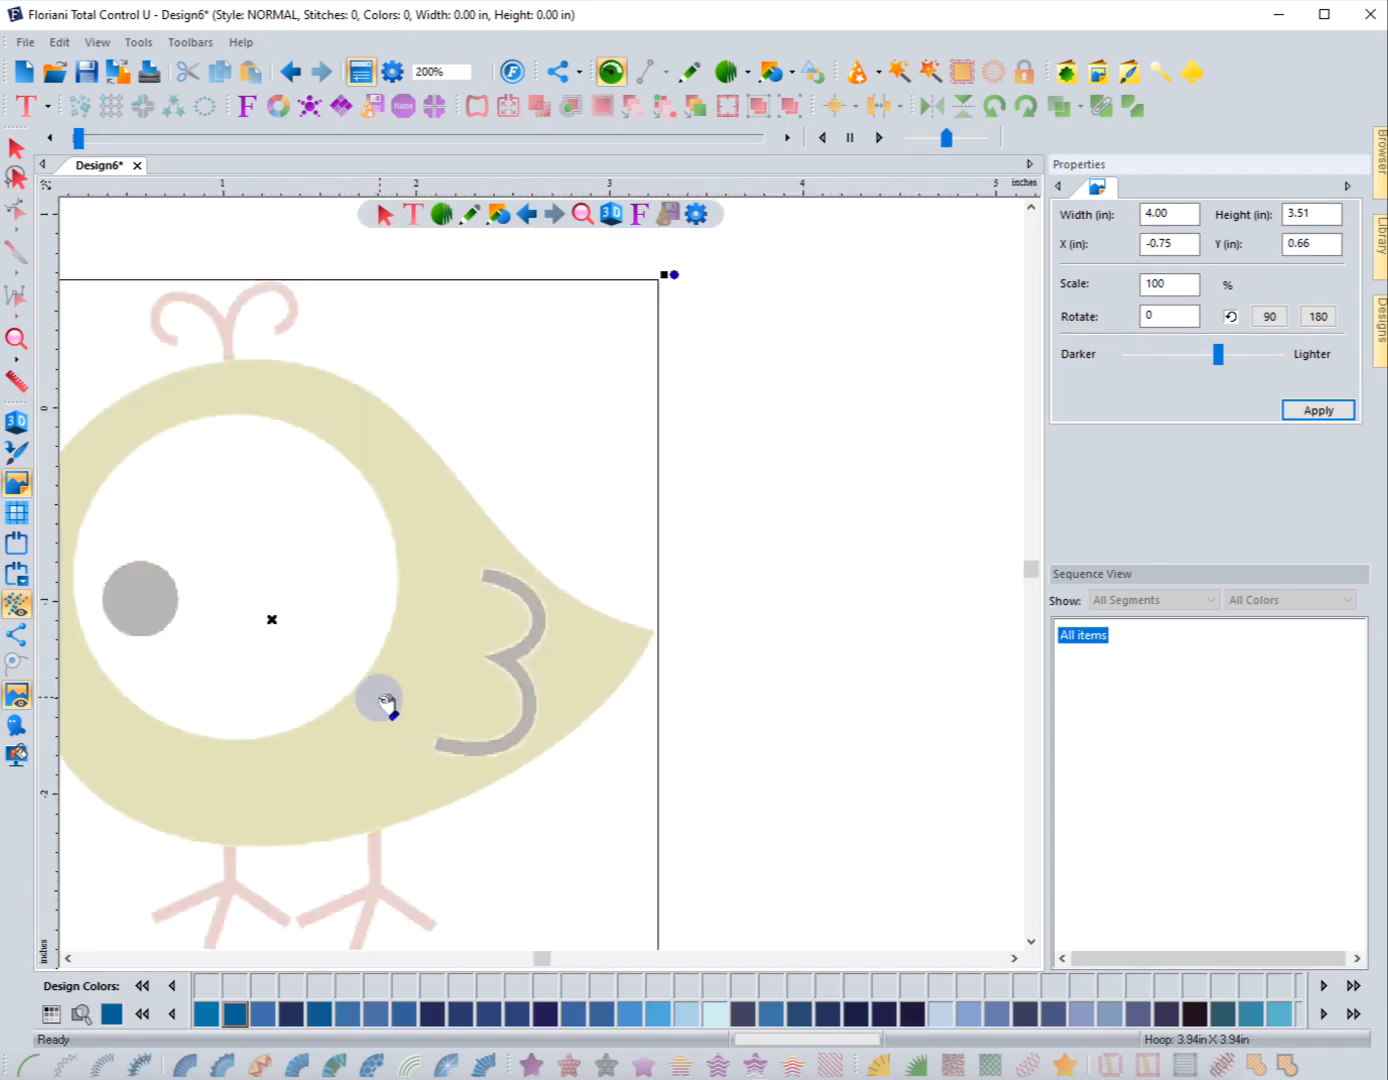
{"action": "left_click", "coordinate": [16, 338]}
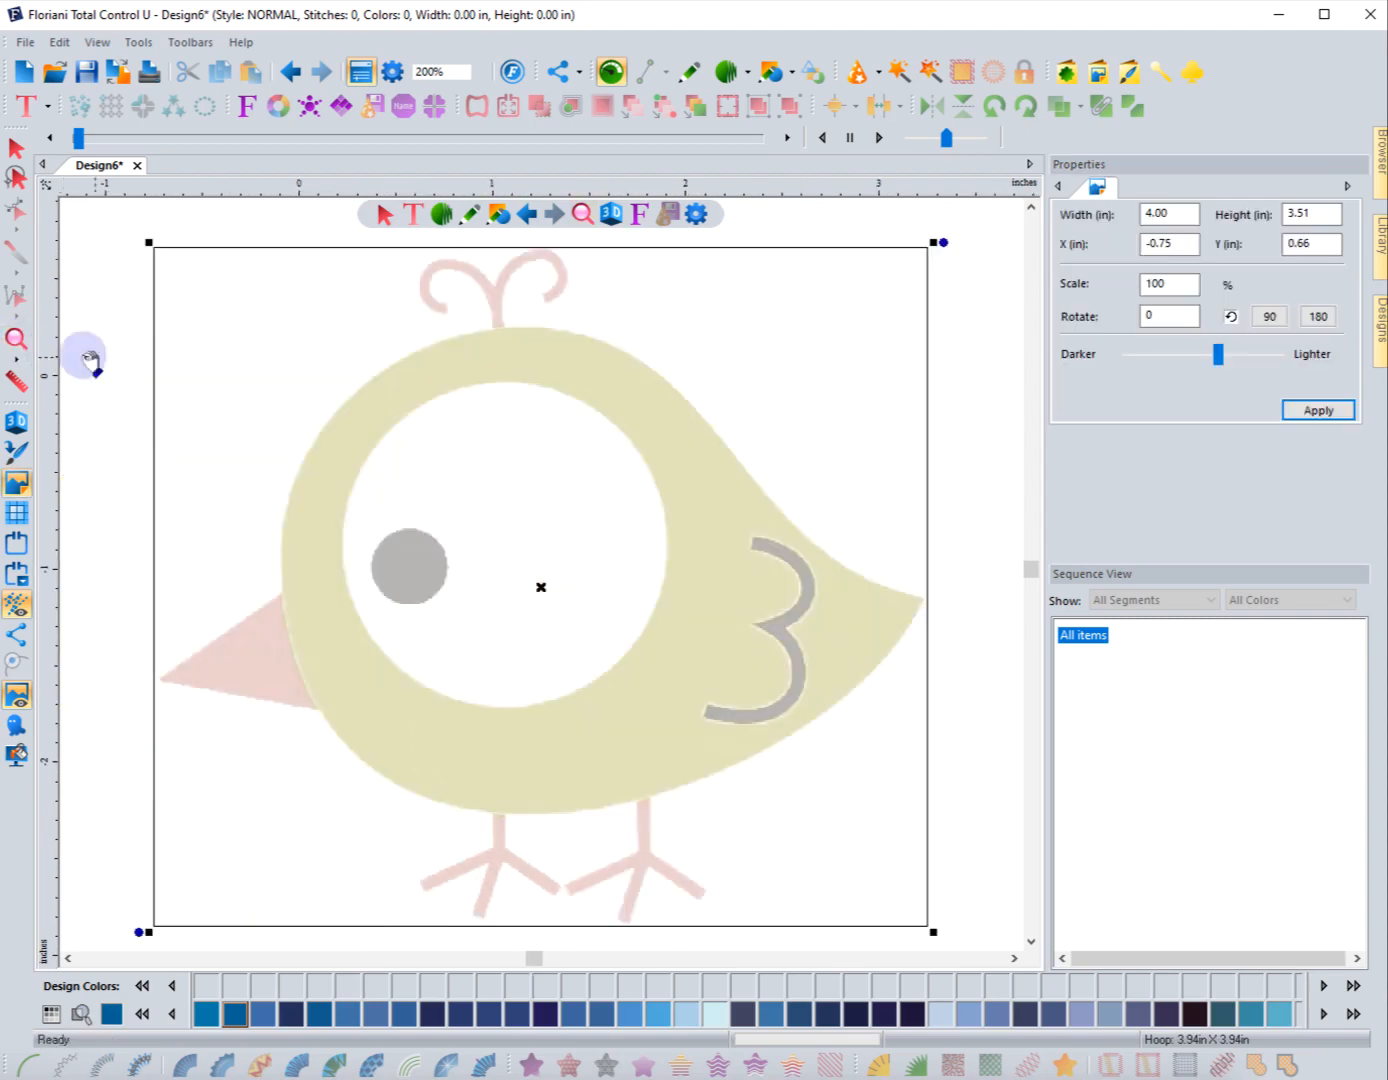
{"action": "left_click_drag", "start_coordinate": [1200, 355], "coordinate": [1078, 370]}
{"action": "left_click", "coordinate": [1305, 411]}
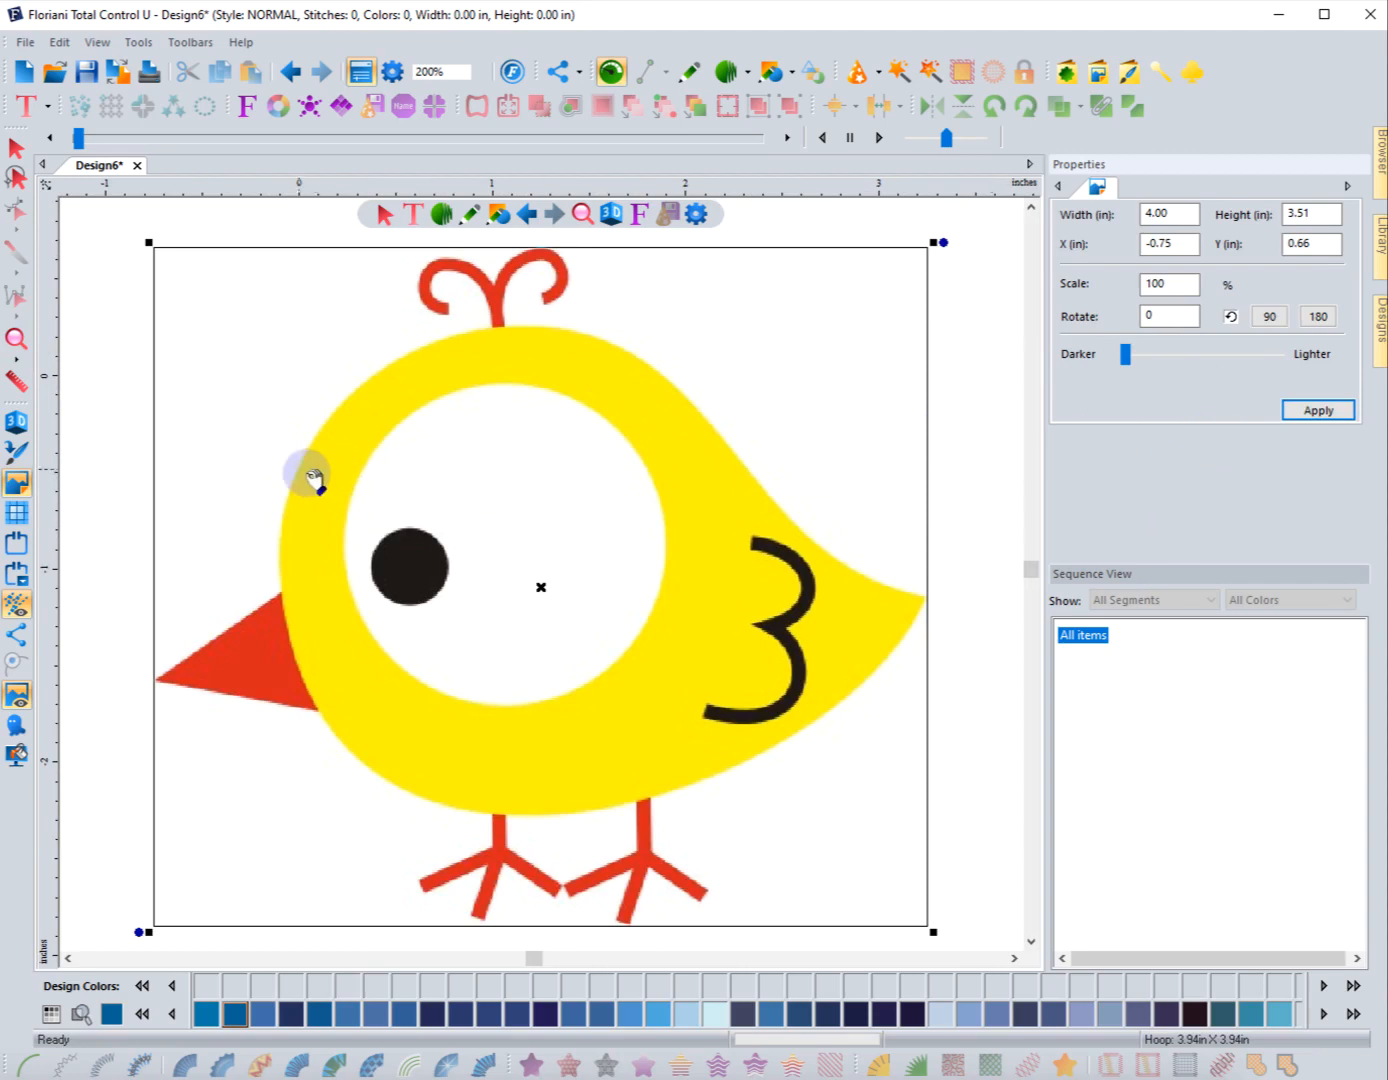
Step: Release the chick backdrop with the Selection tool, reselect it for editing and toggle the backdrop view
{"action": "left_click", "coordinate": [27, 149]}
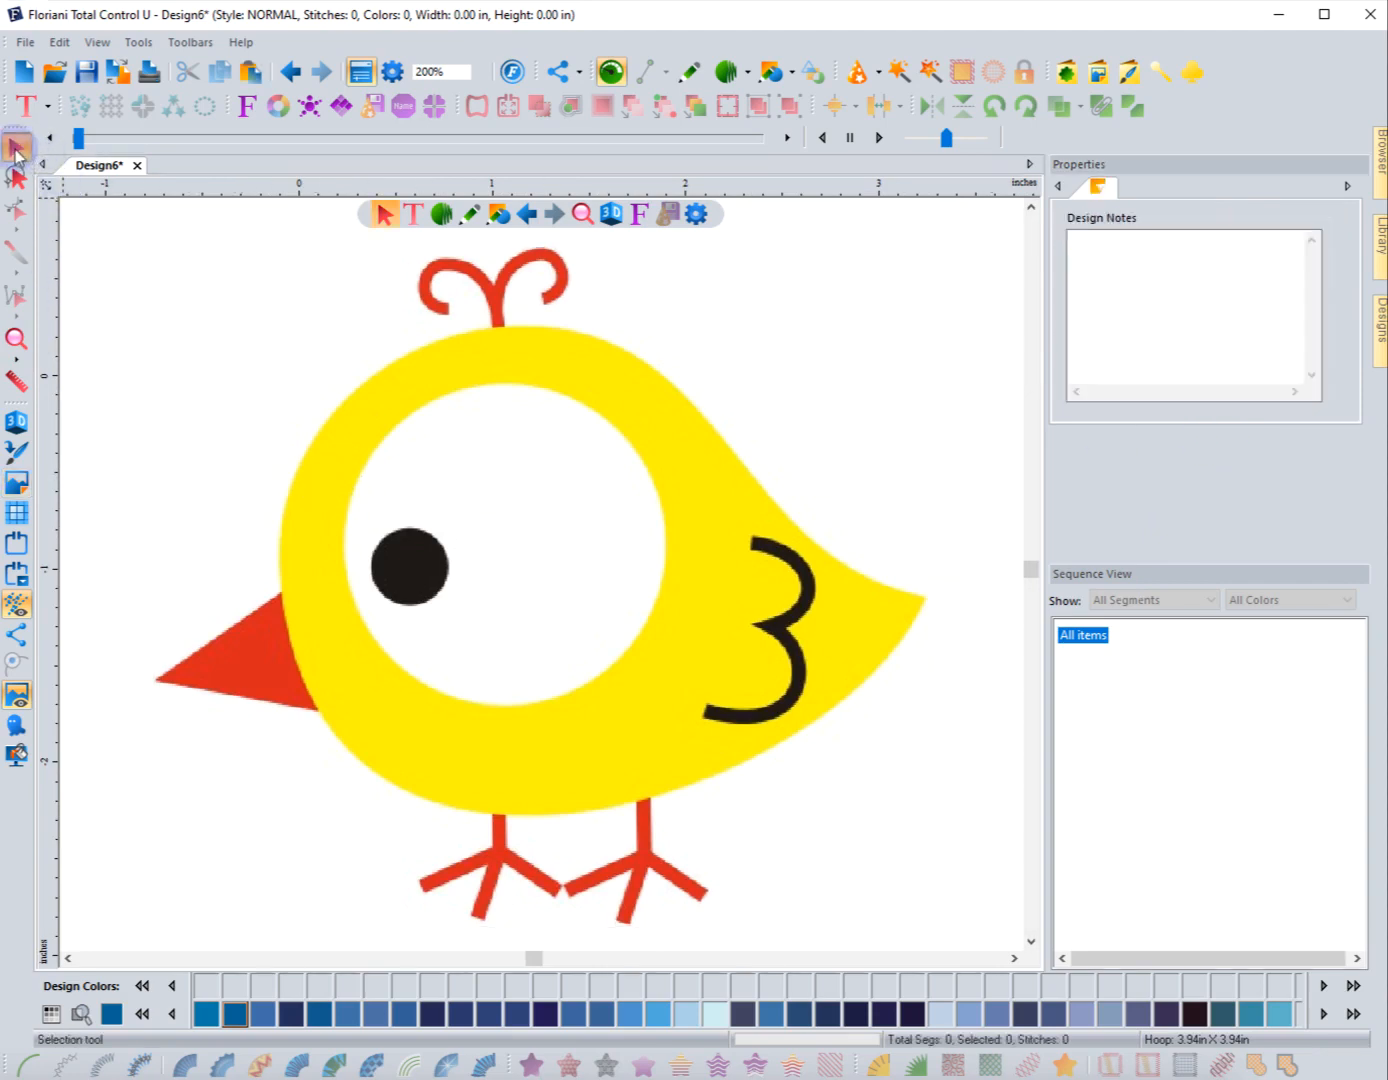
{"action": "left_click", "coordinate": [110, 260]}
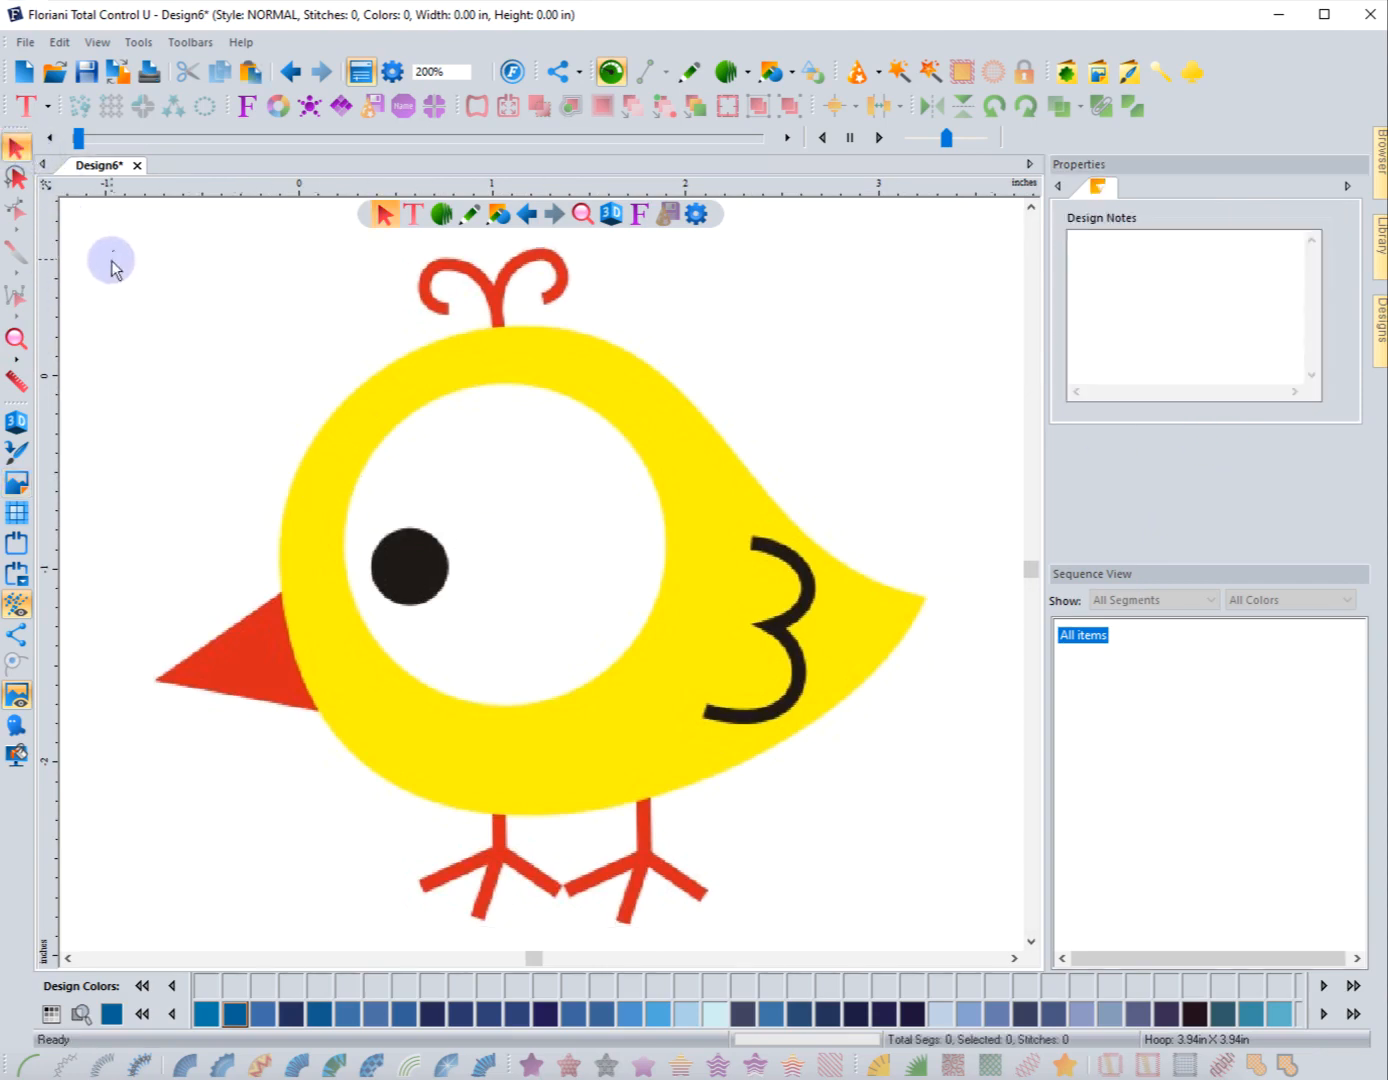
{"action": "left_click", "coordinate": [17, 485]}
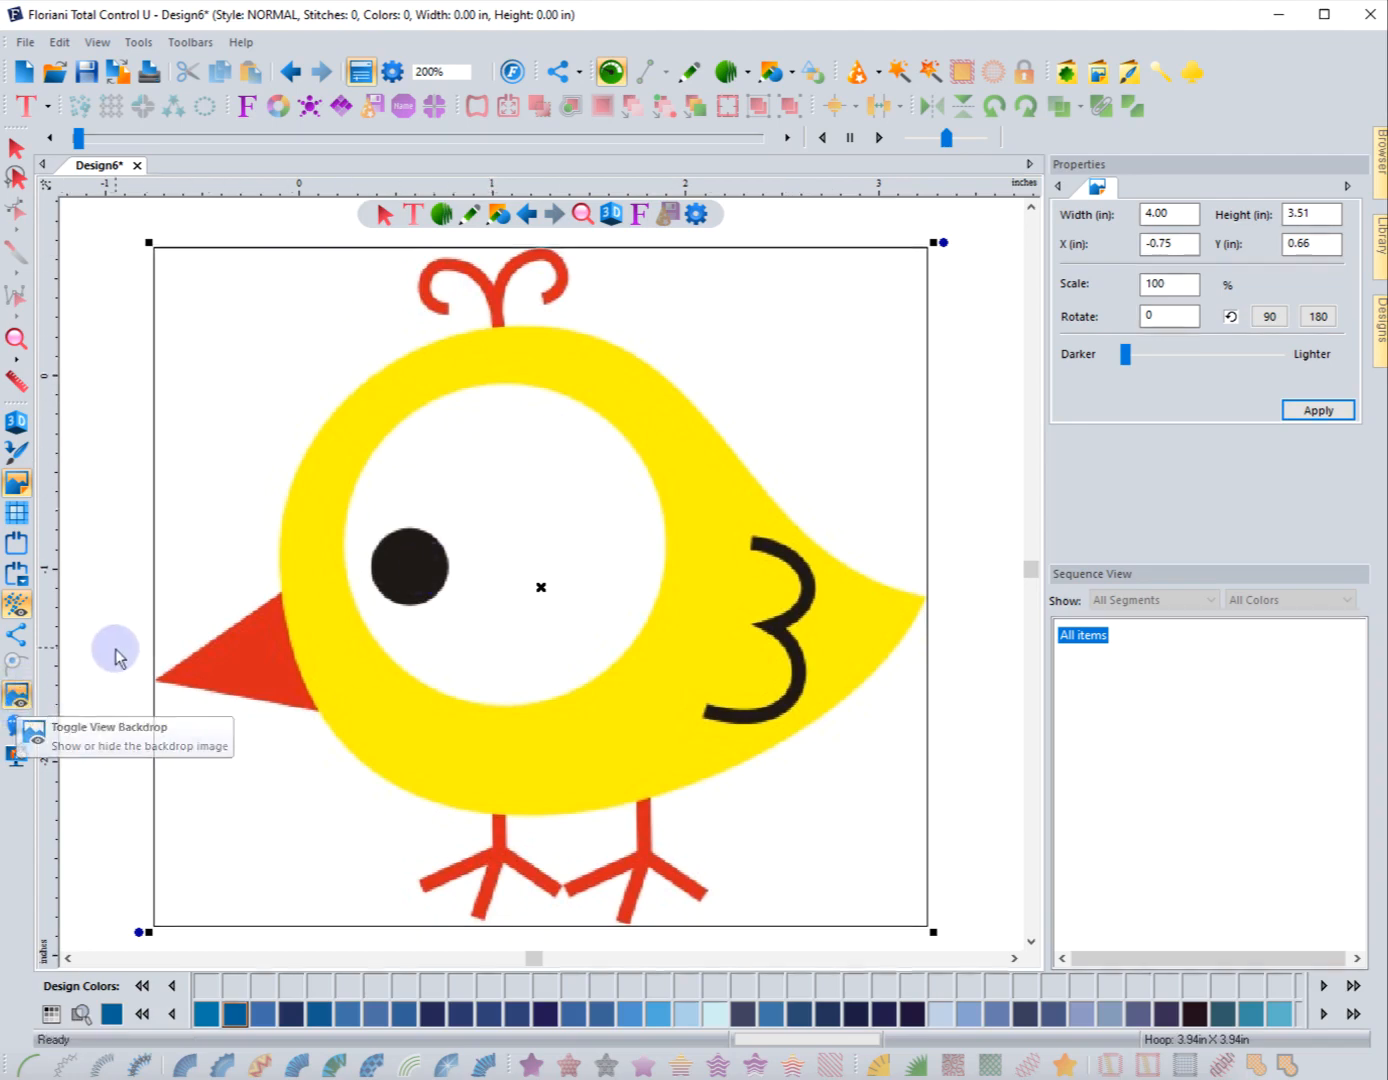
{"action": "left_click", "coordinate": [18, 697]}
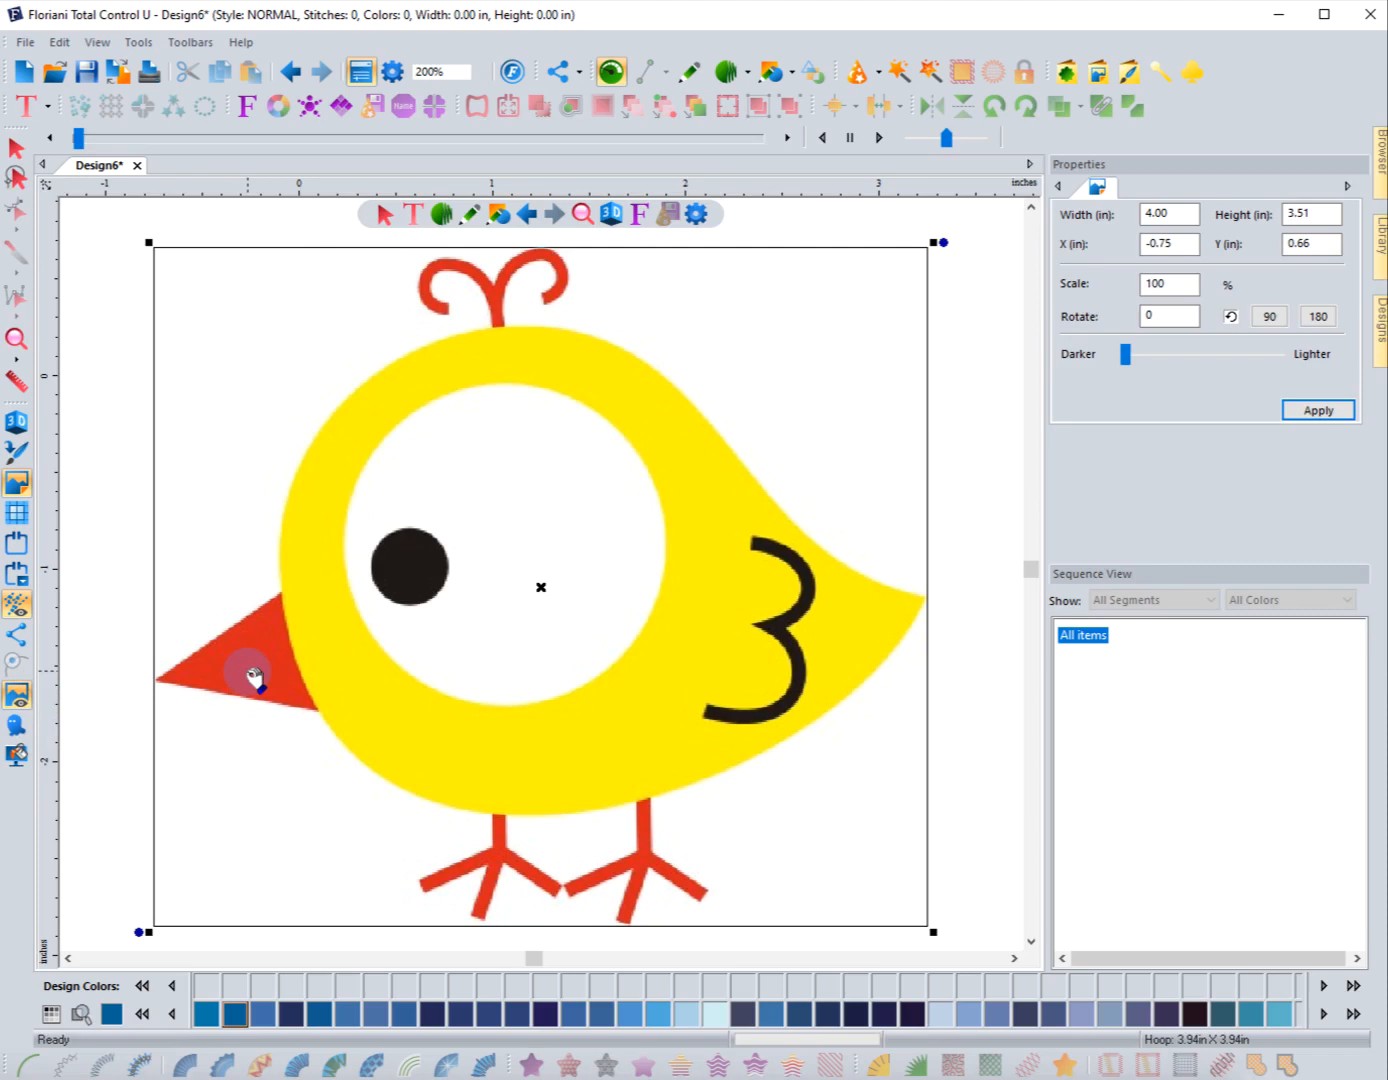
Step: Hide and show the chick backdrop several times, leaving it visible
{"action": "left_click", "coordinate": [17, 700]}
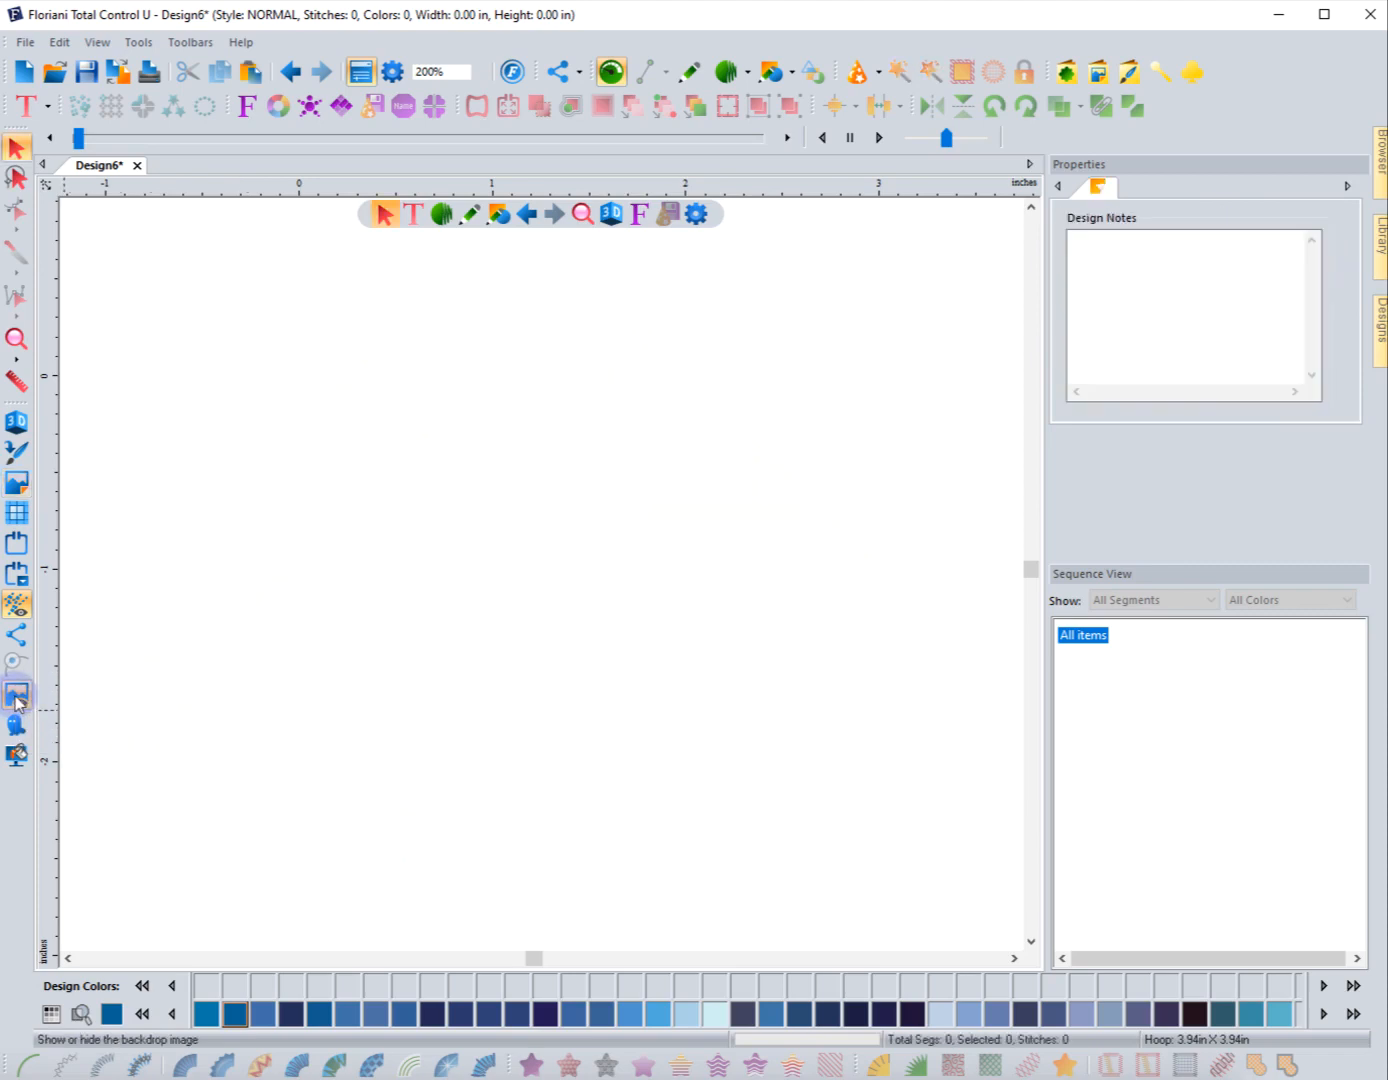
{"action": "left_click", "coordinate": [18, 698]}
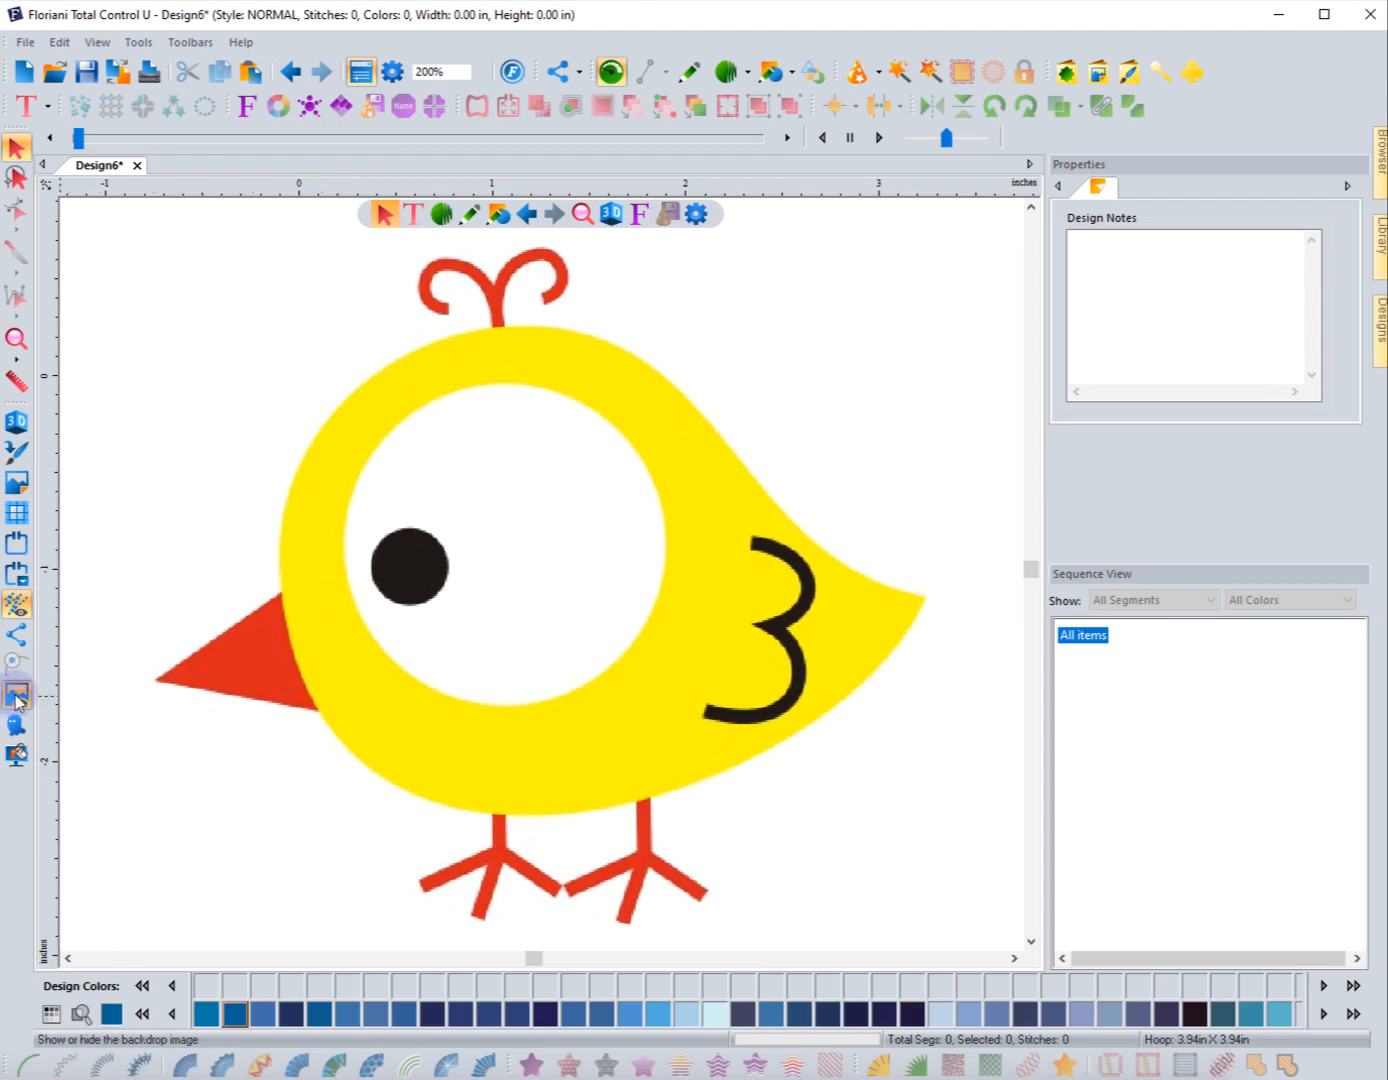
{"action": "left_click", "coordinate": [18, 700]}
{"action": "left_click", "coordinate": [17, 699]}
{"action": "left_click", "coordinate": [19, 700]}
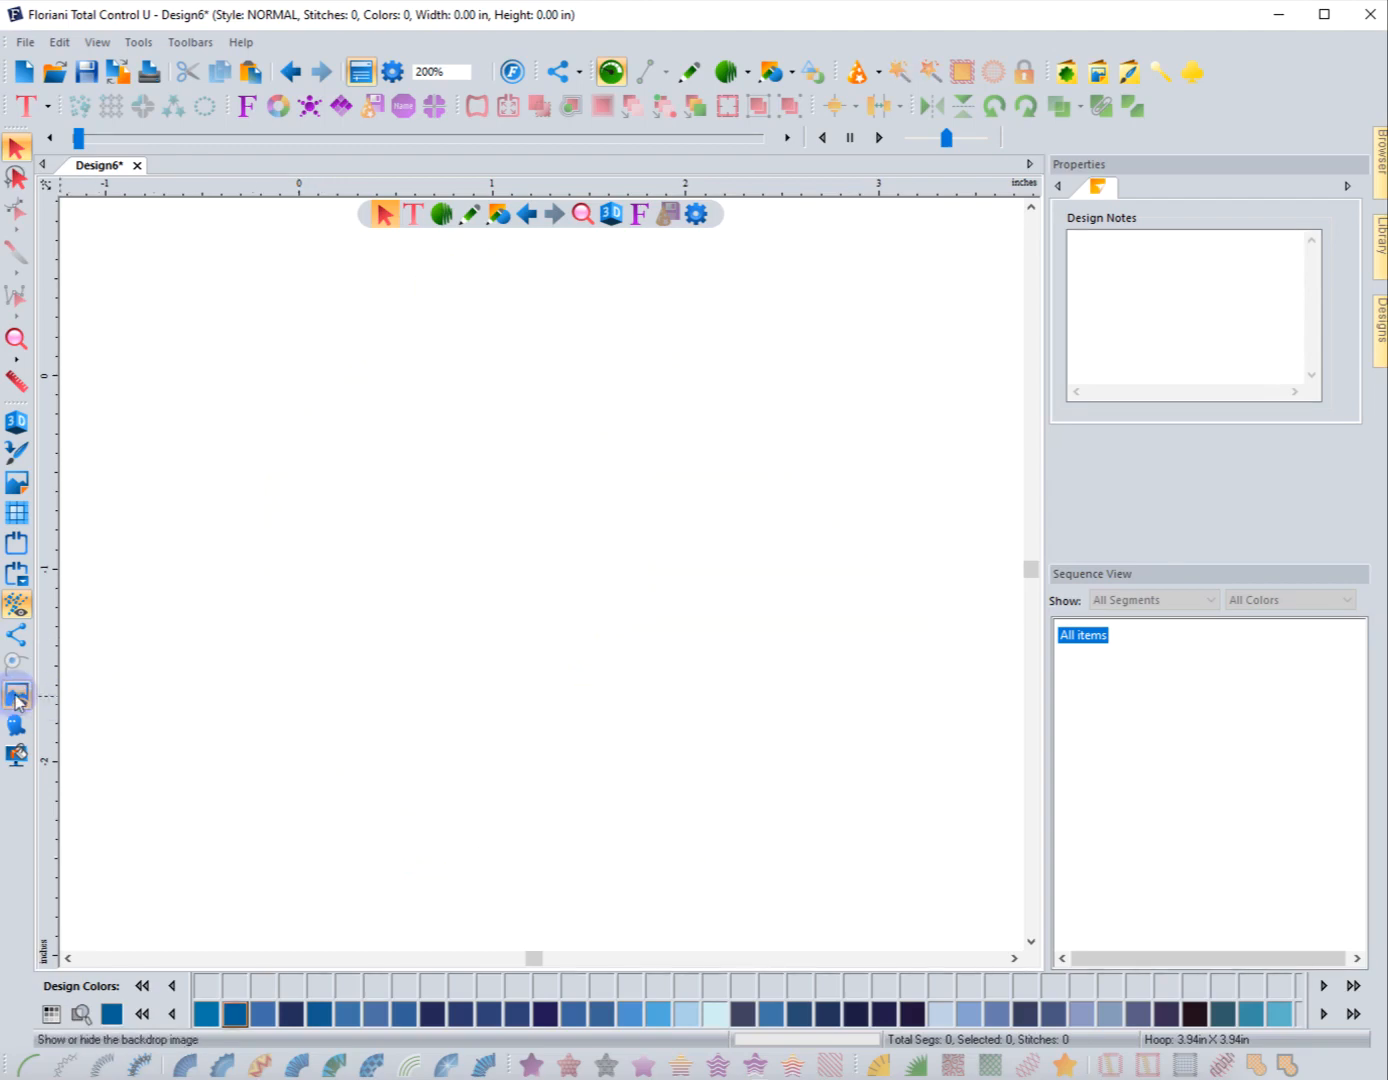
{"action": "left_click", "coordinate": [18, 699]}
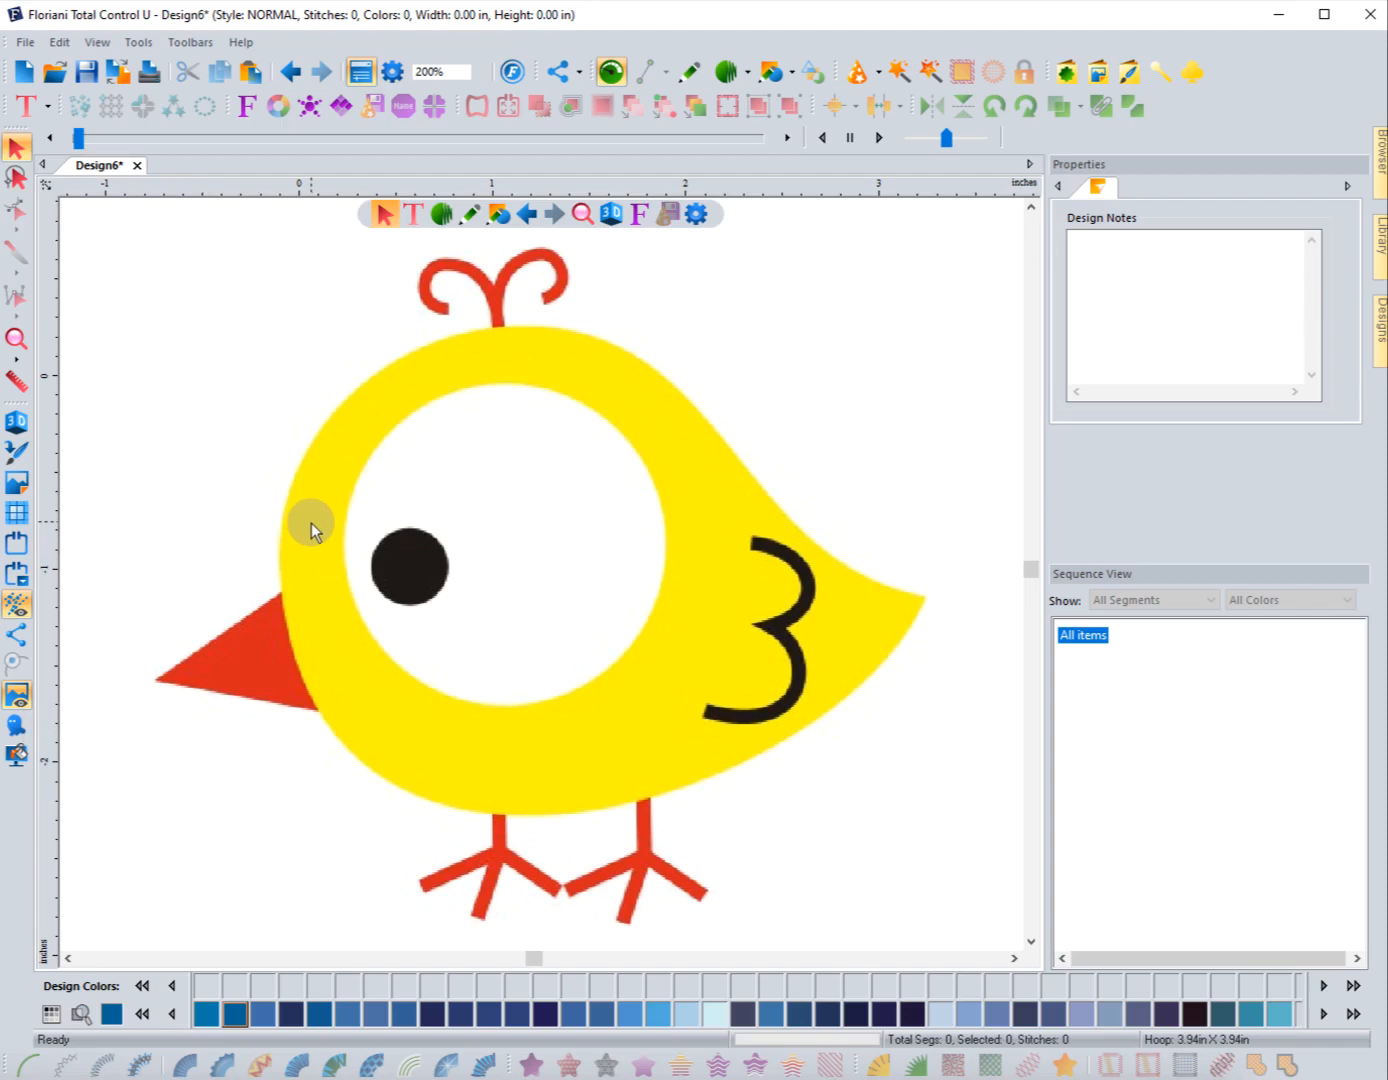
Step: Browse the images available in the backdrops library and close it without loading one
{"action": "left_click", "coordinate": [1102, 73]}
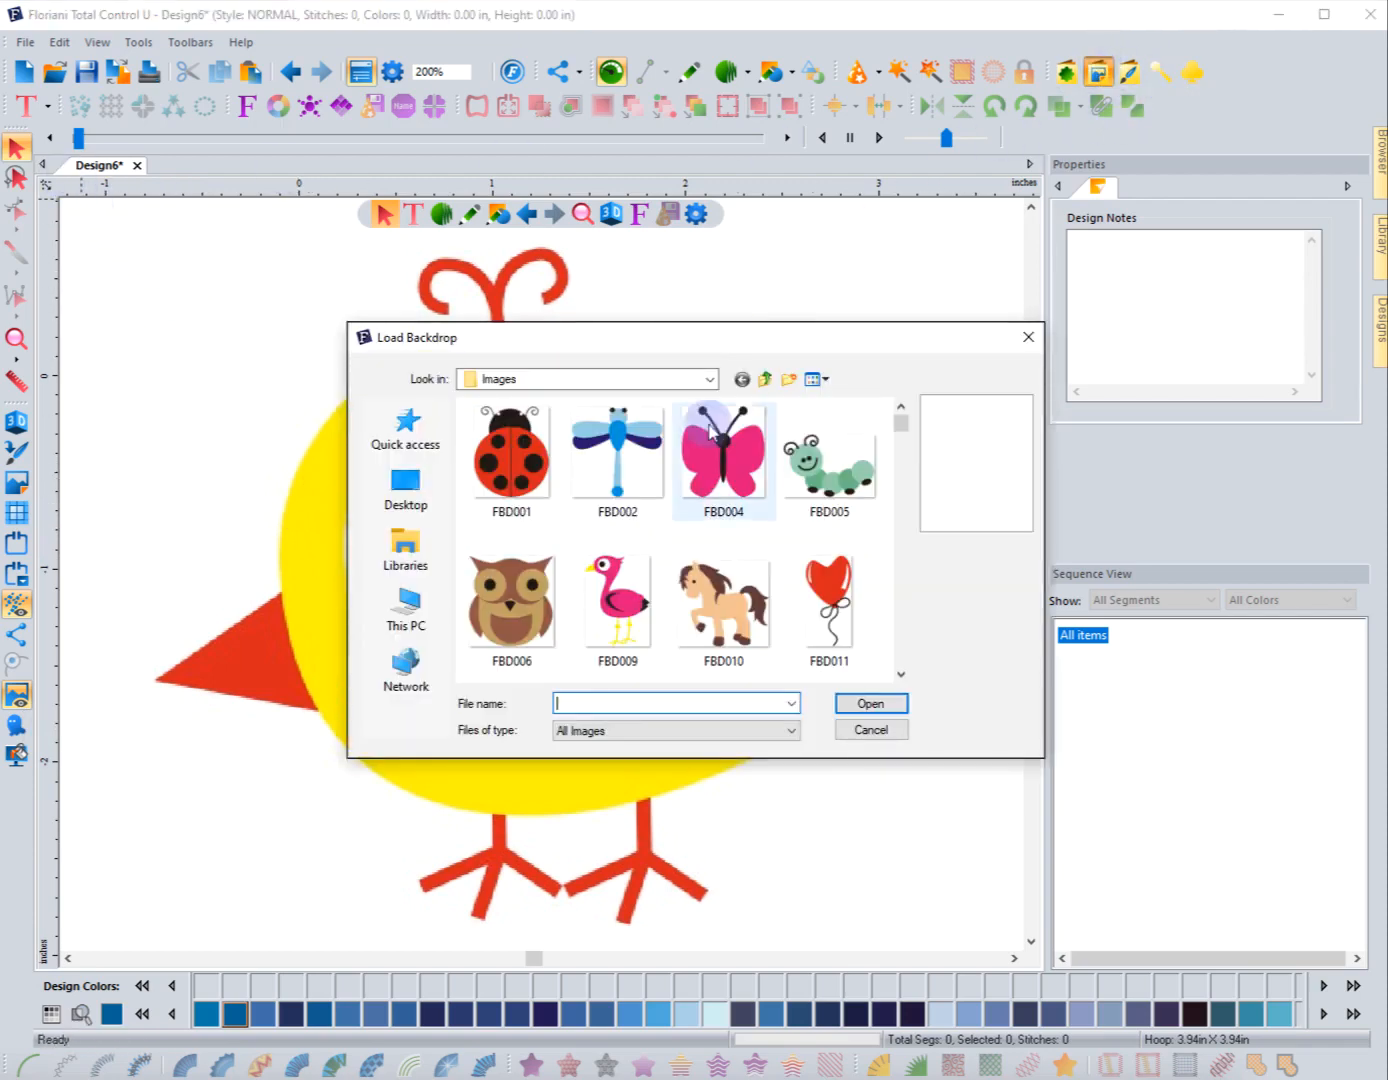
{"action": "scroll", "coordinate": [713, 505], "scroll_direction": "down", "scroll_amount": 5}
{"action": "scroll", "coordinate": [712, 506], "scroll_direction": "down", "scroll_amount": 3}
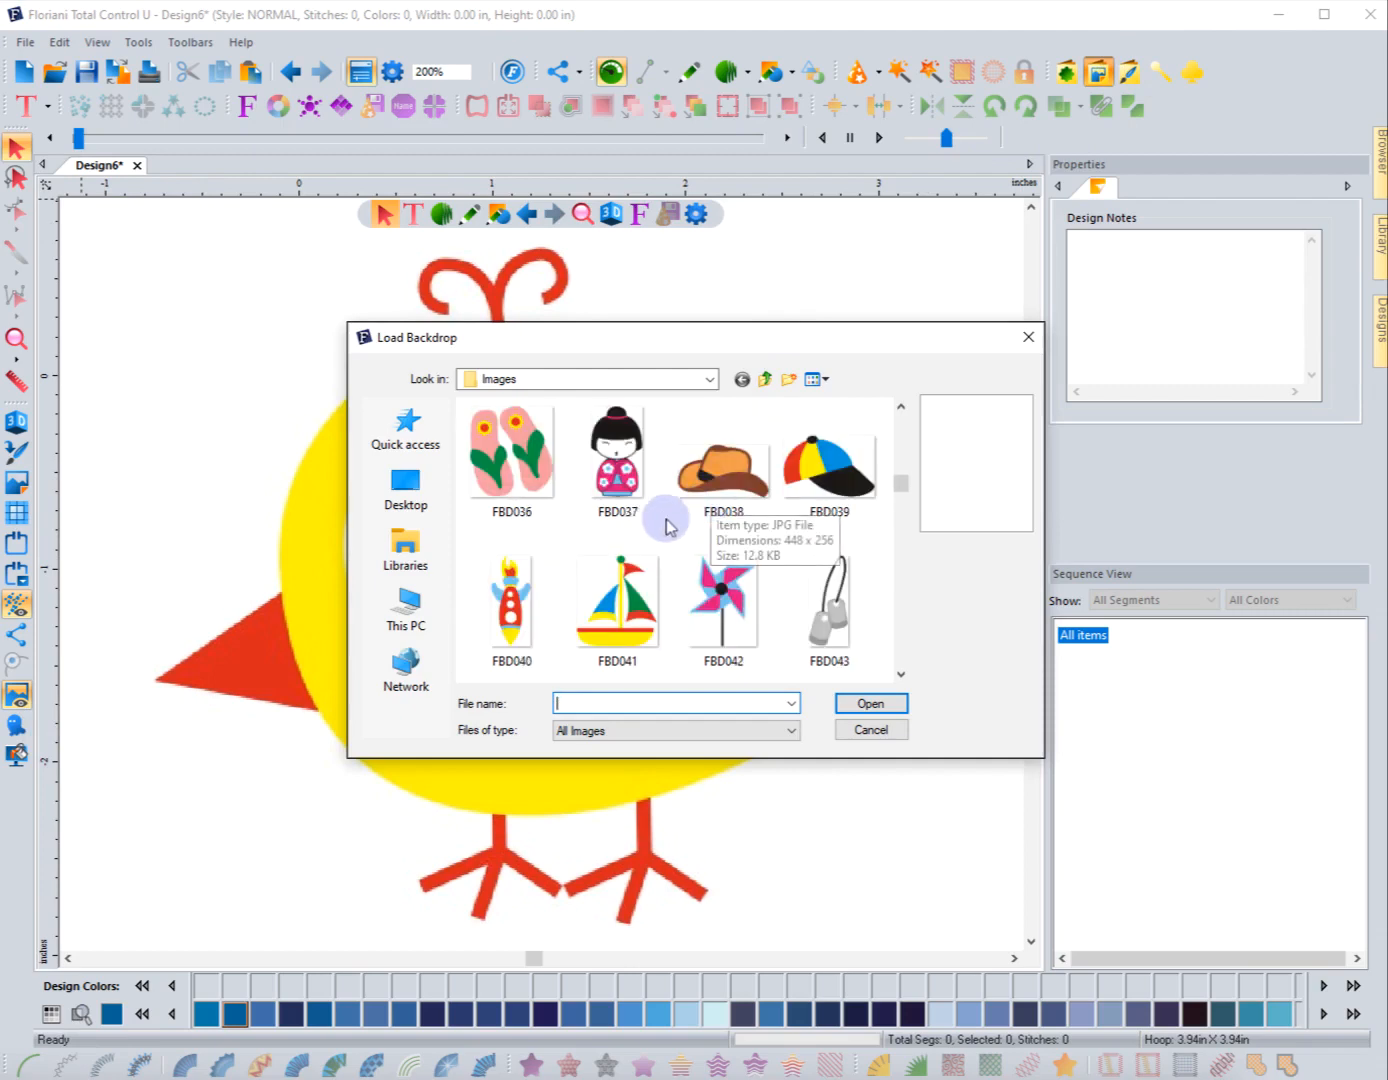
{"action": "scroll", "coordinate": [629, 533], "scroll_direction": "down", "scroll_amount": 1}
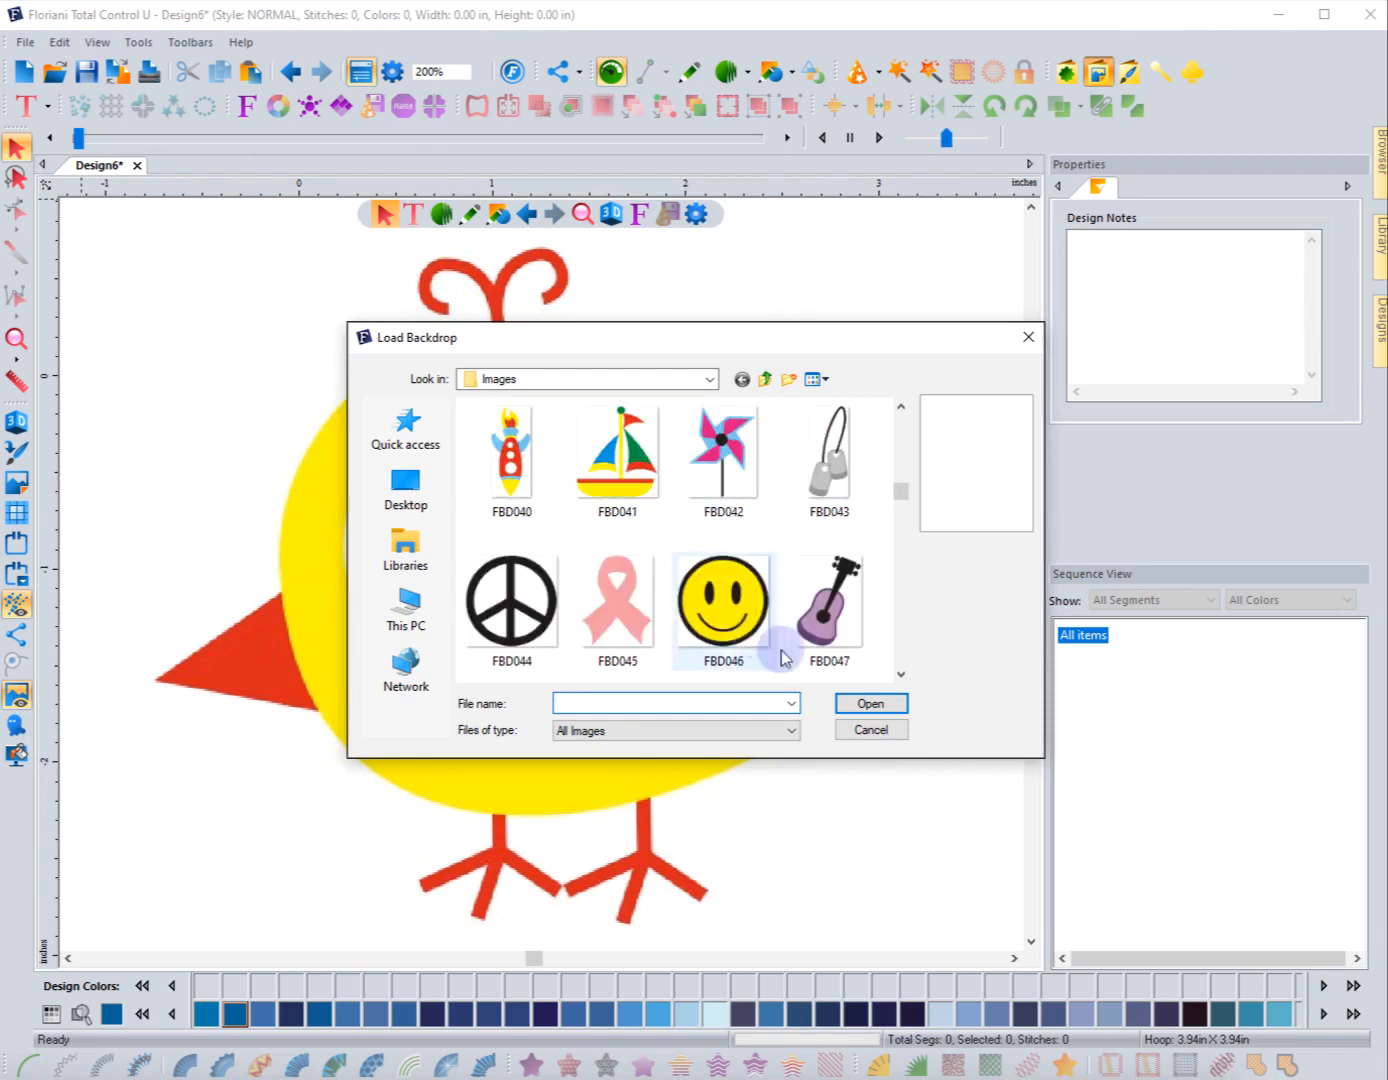
{"action": "left_click", "coordinate": [870, 730]}
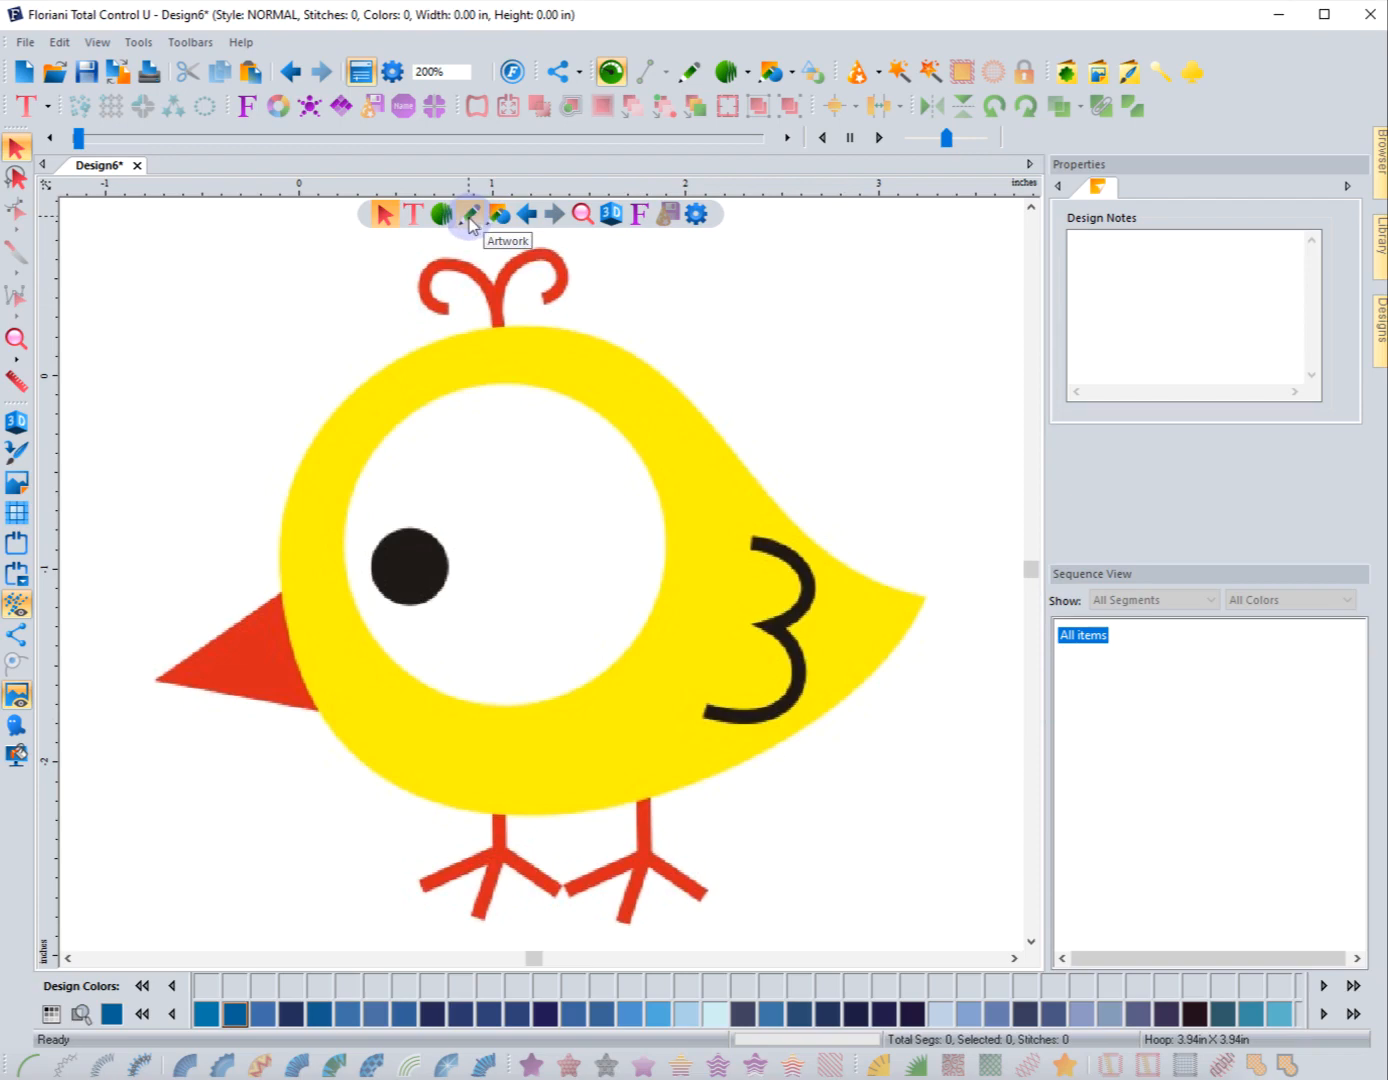
Step: Trace the chick's red beak into a vector outline with the wand tool and undo the traced outline
{"action": "left_click", "coordinate": [897, 72]}
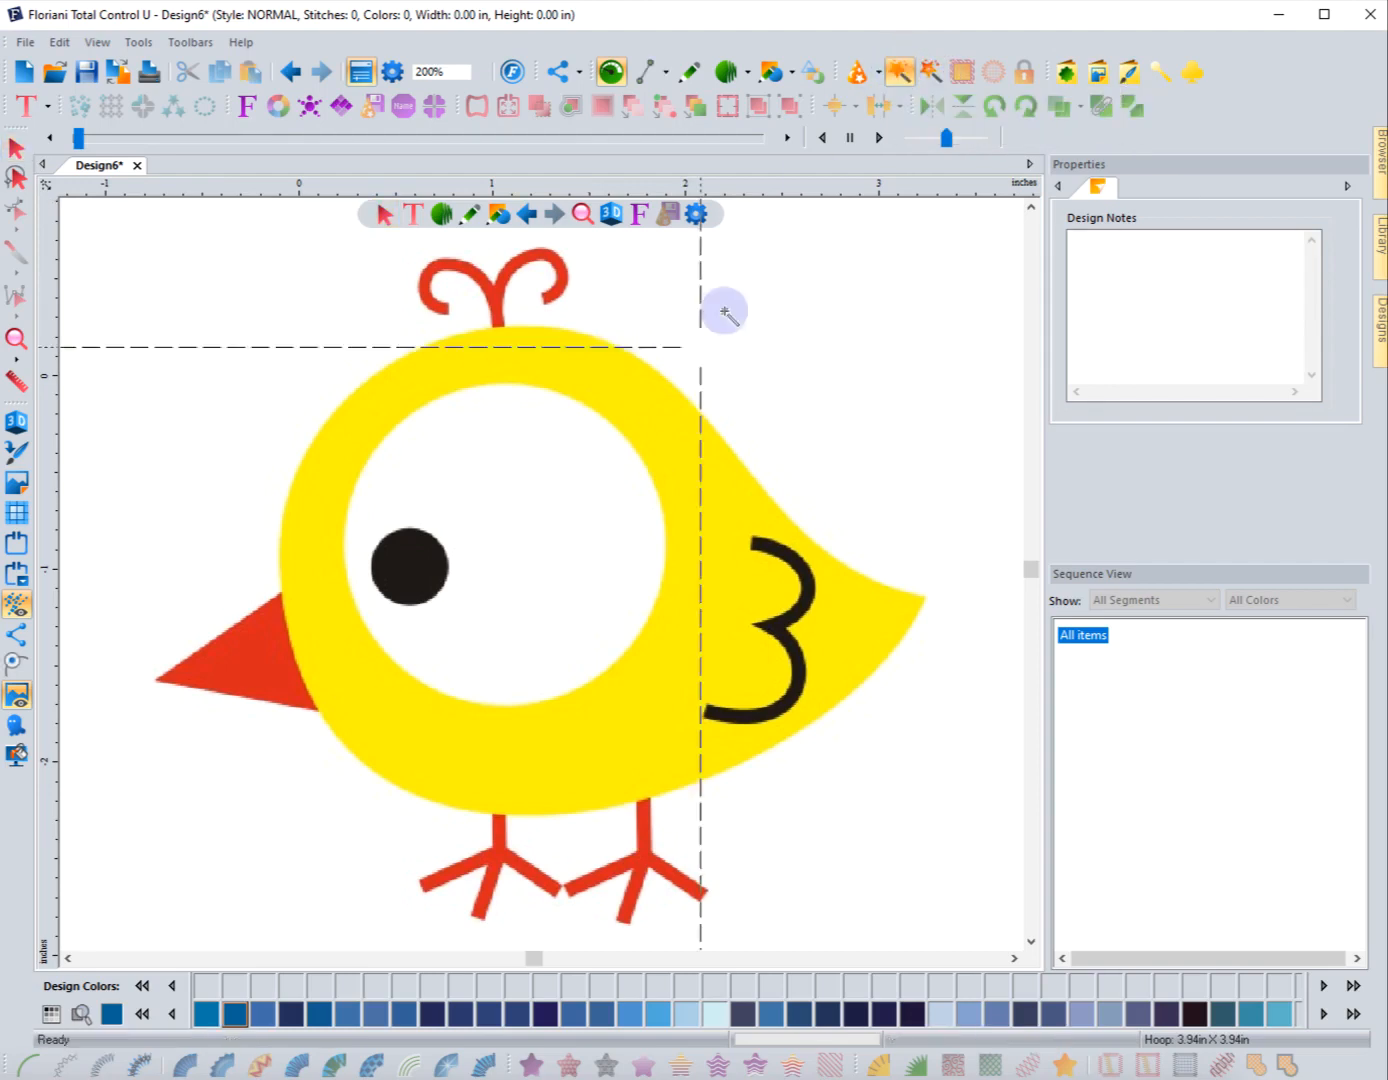
{"action": "left_click", "coordinate": [254, 668]}
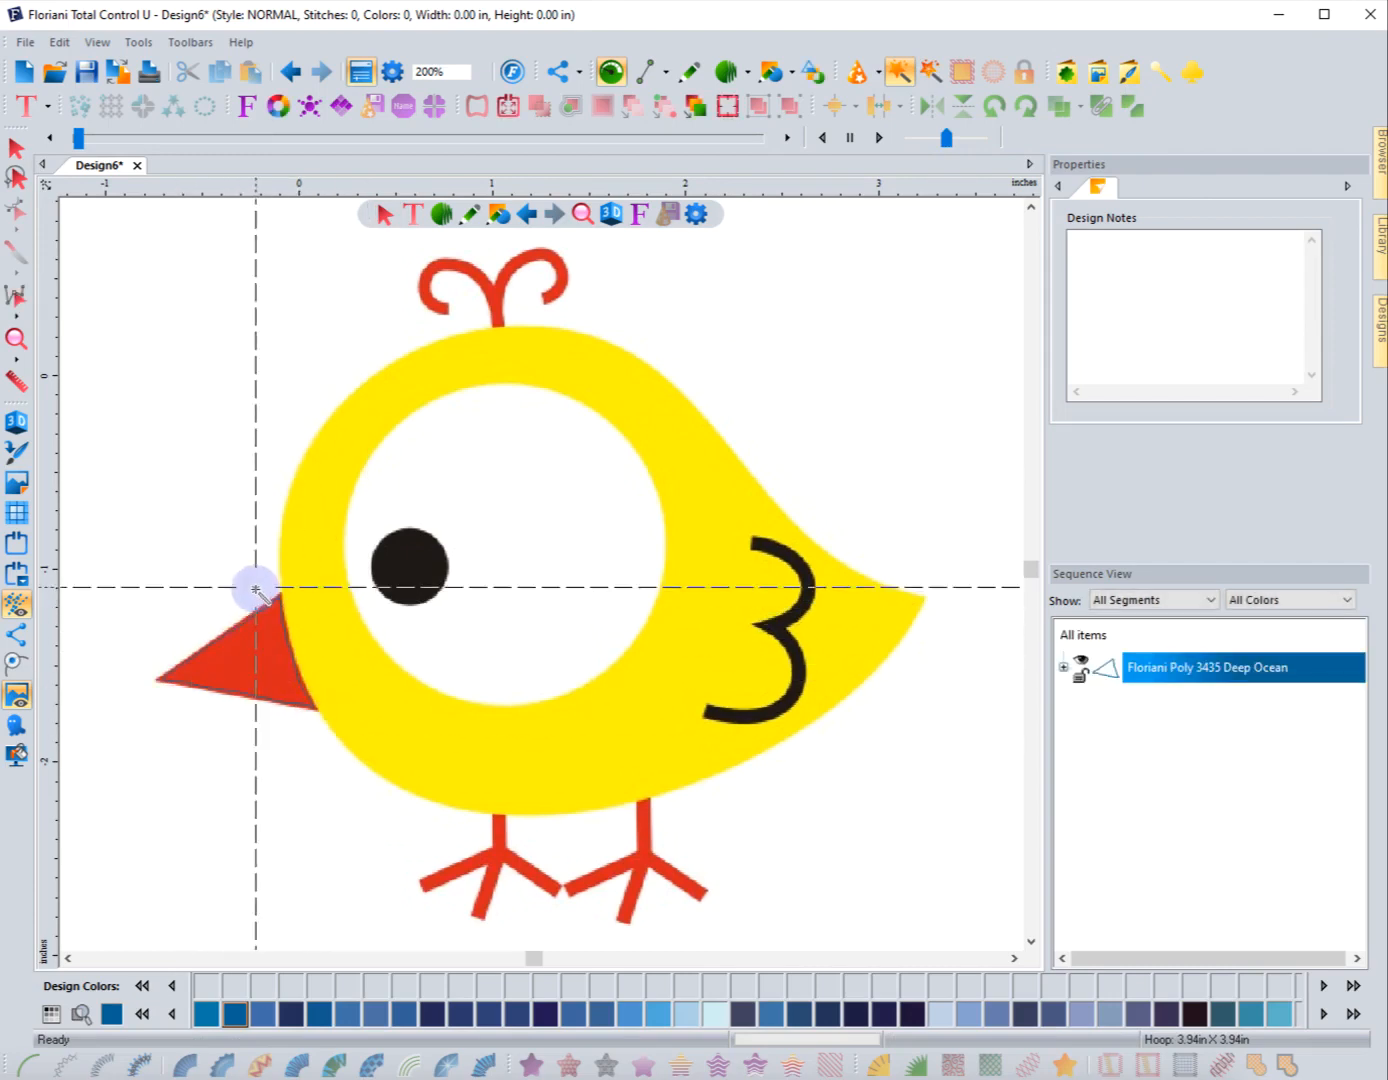
{"action": "left_click", "coordinate": [16, 149]}
{"action": "left_click", "coordinate": [291, 72]}
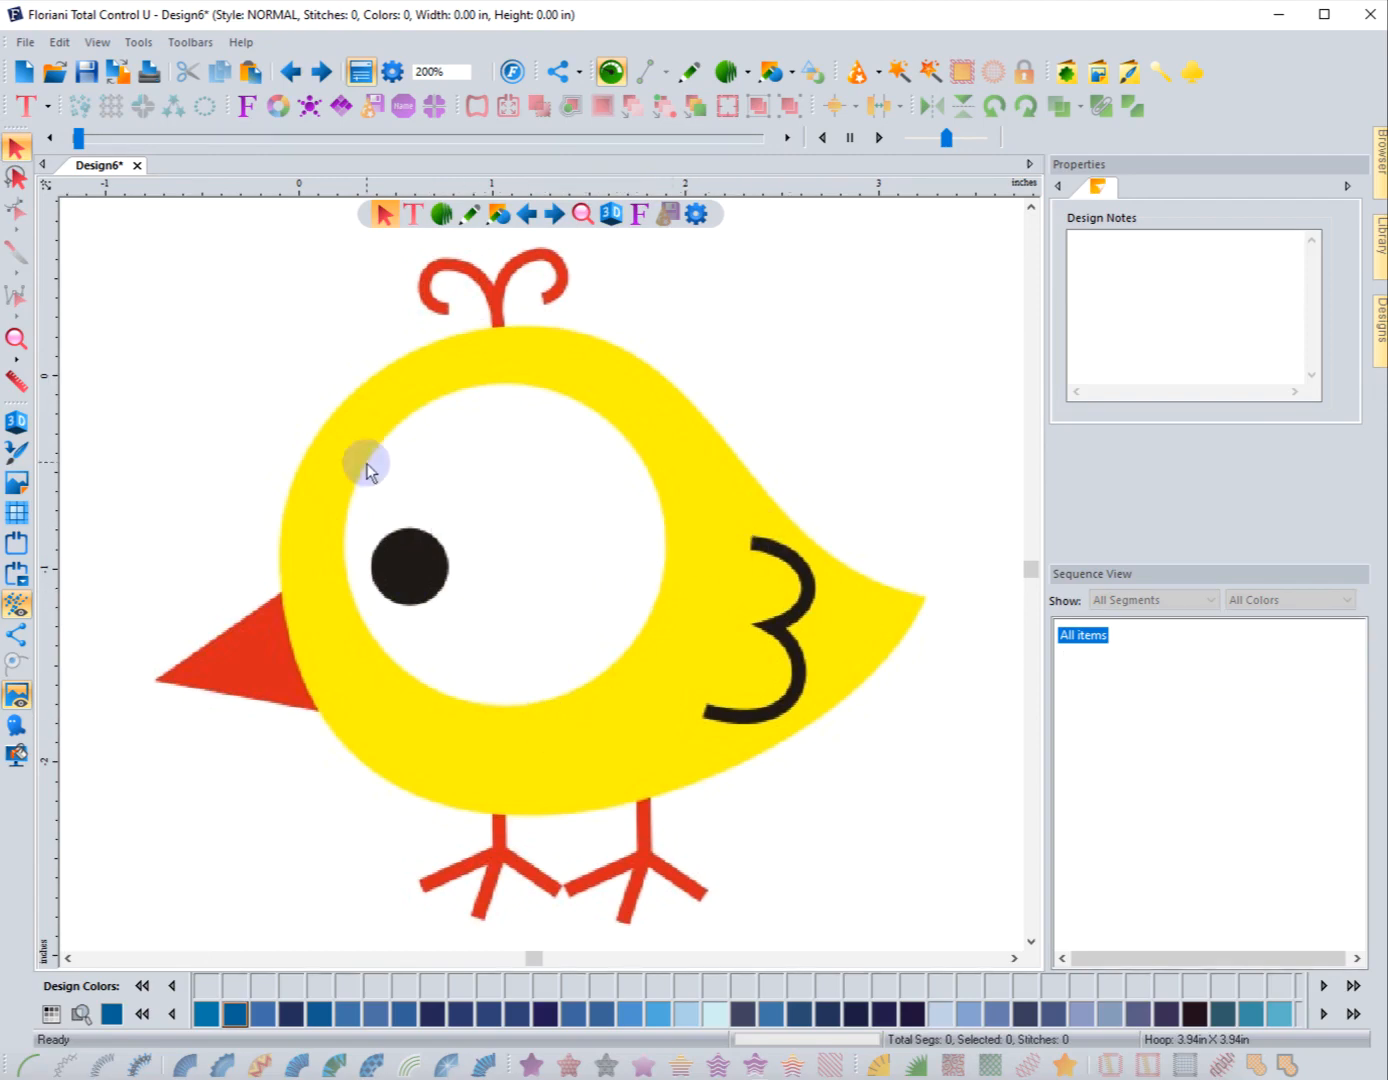
Step: Create a new design and open the Artwork Library with its files shown as large icons
{"action": "left_click", "coordinate": [21, 71]}
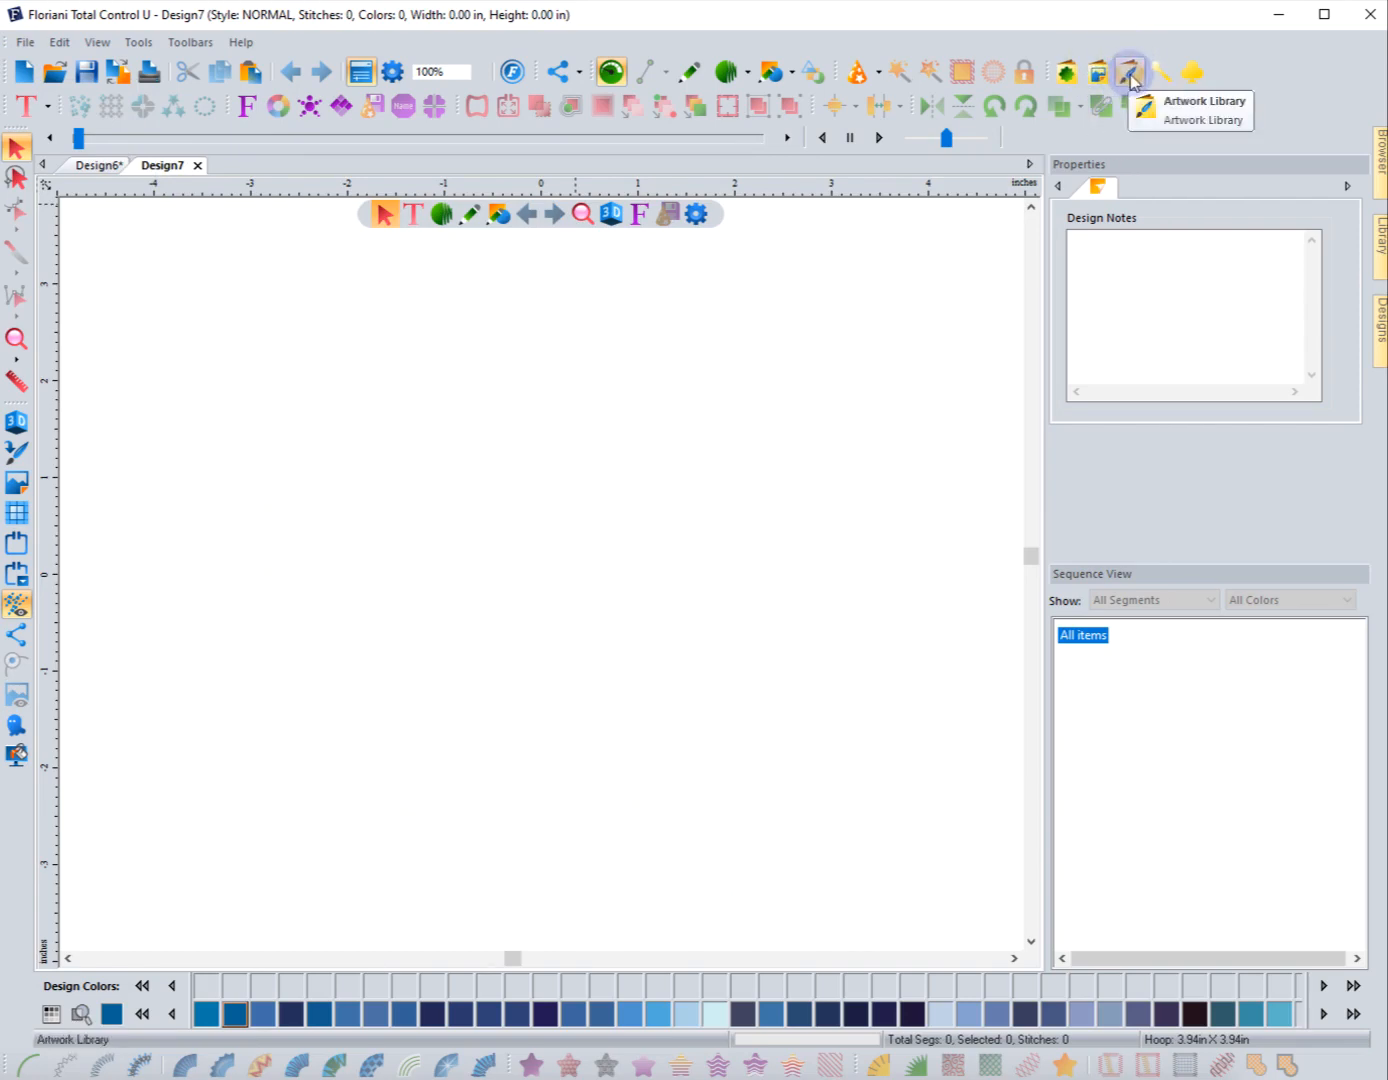
{"action": "left_click", "coordinate": [1130, 73]}
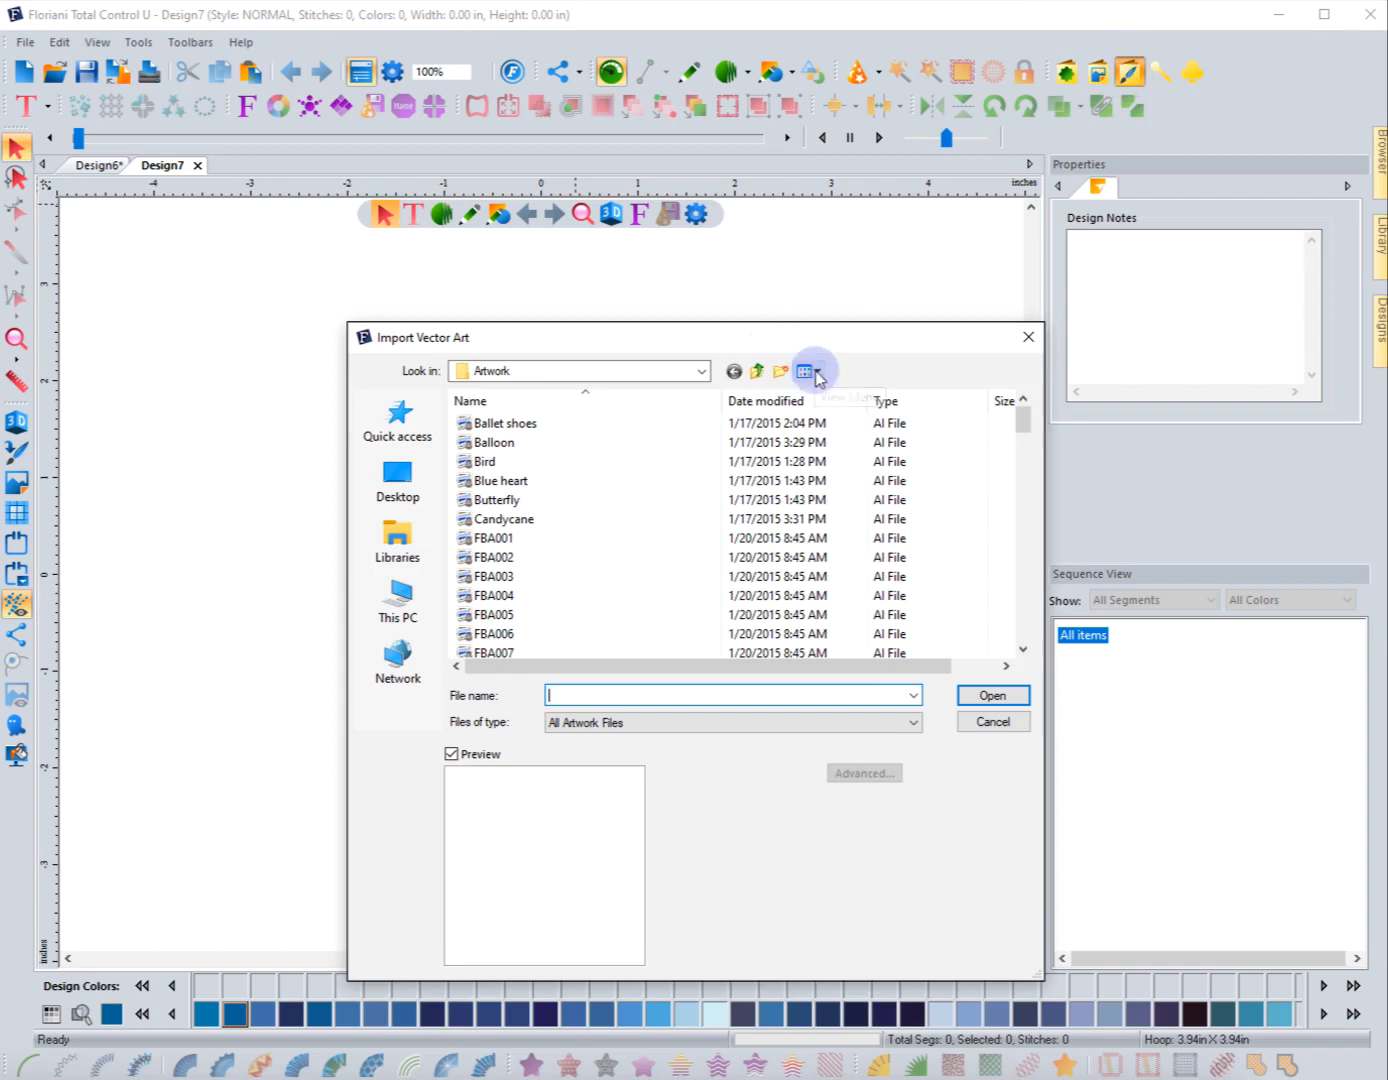
{"action": "left_click", "coordinate": [817, 375]}
{"action": "left_click", "coordinate": [845, 419]}
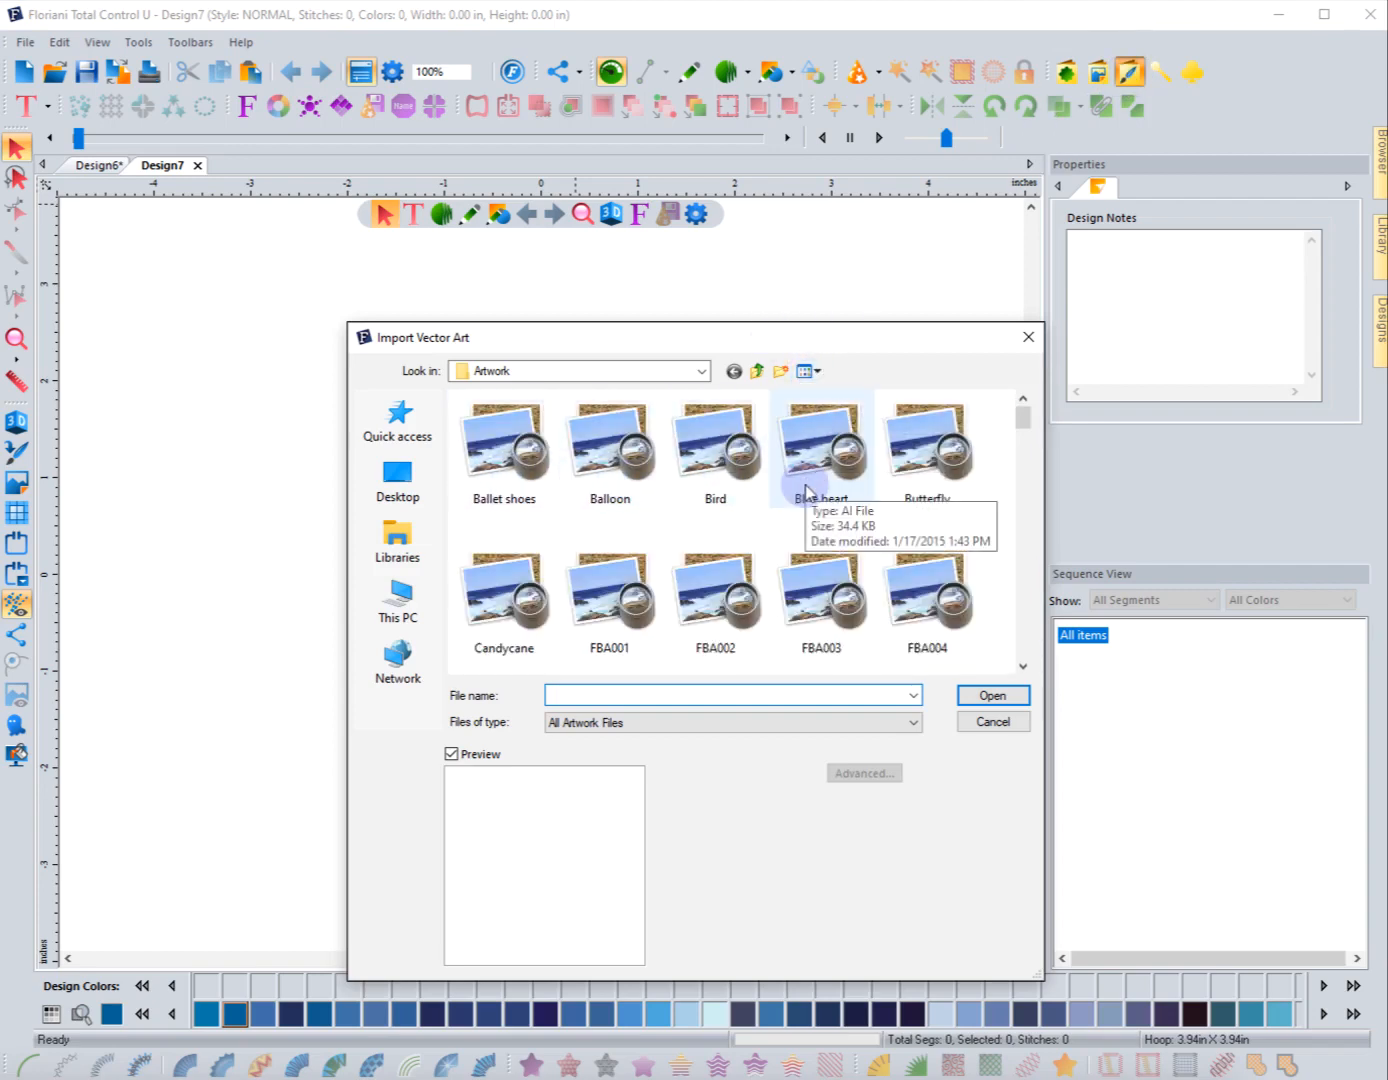
Step: Preview several artwork files, including Ballet shoes, Balloon, Bird, Butterfly, Candycane and FBA001 to FBA003
{"action": "left_click", "coordinate": [519, 474]}
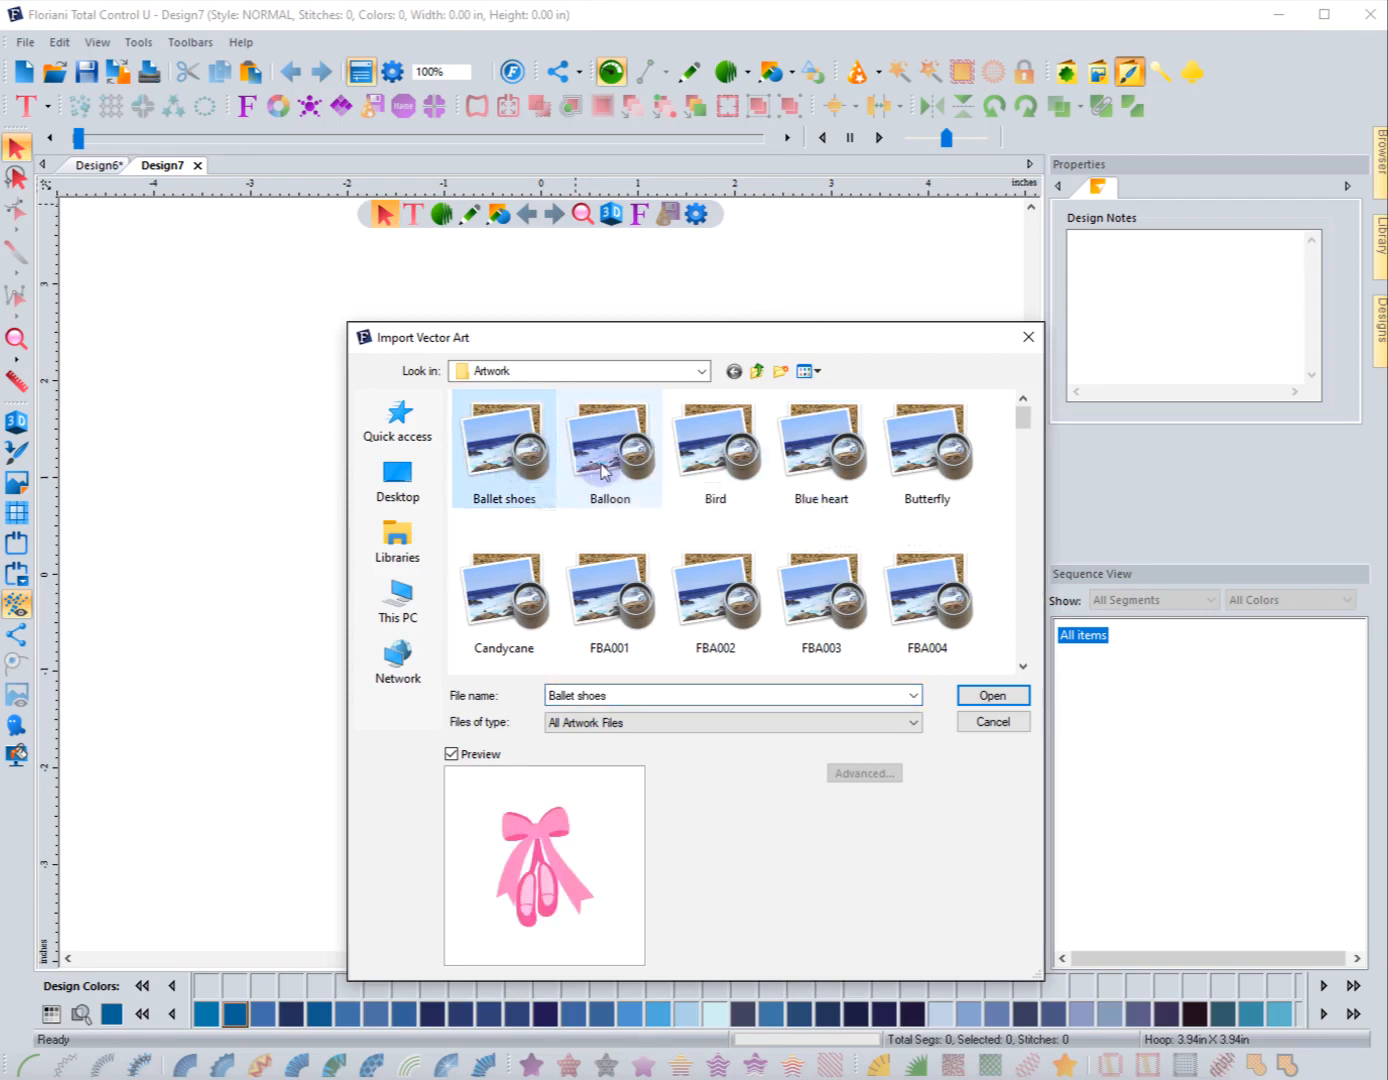
{"action": "left_click", "coordinate": [625, 469]}
{"action": "left_click", "coordinate": [735, 468]}
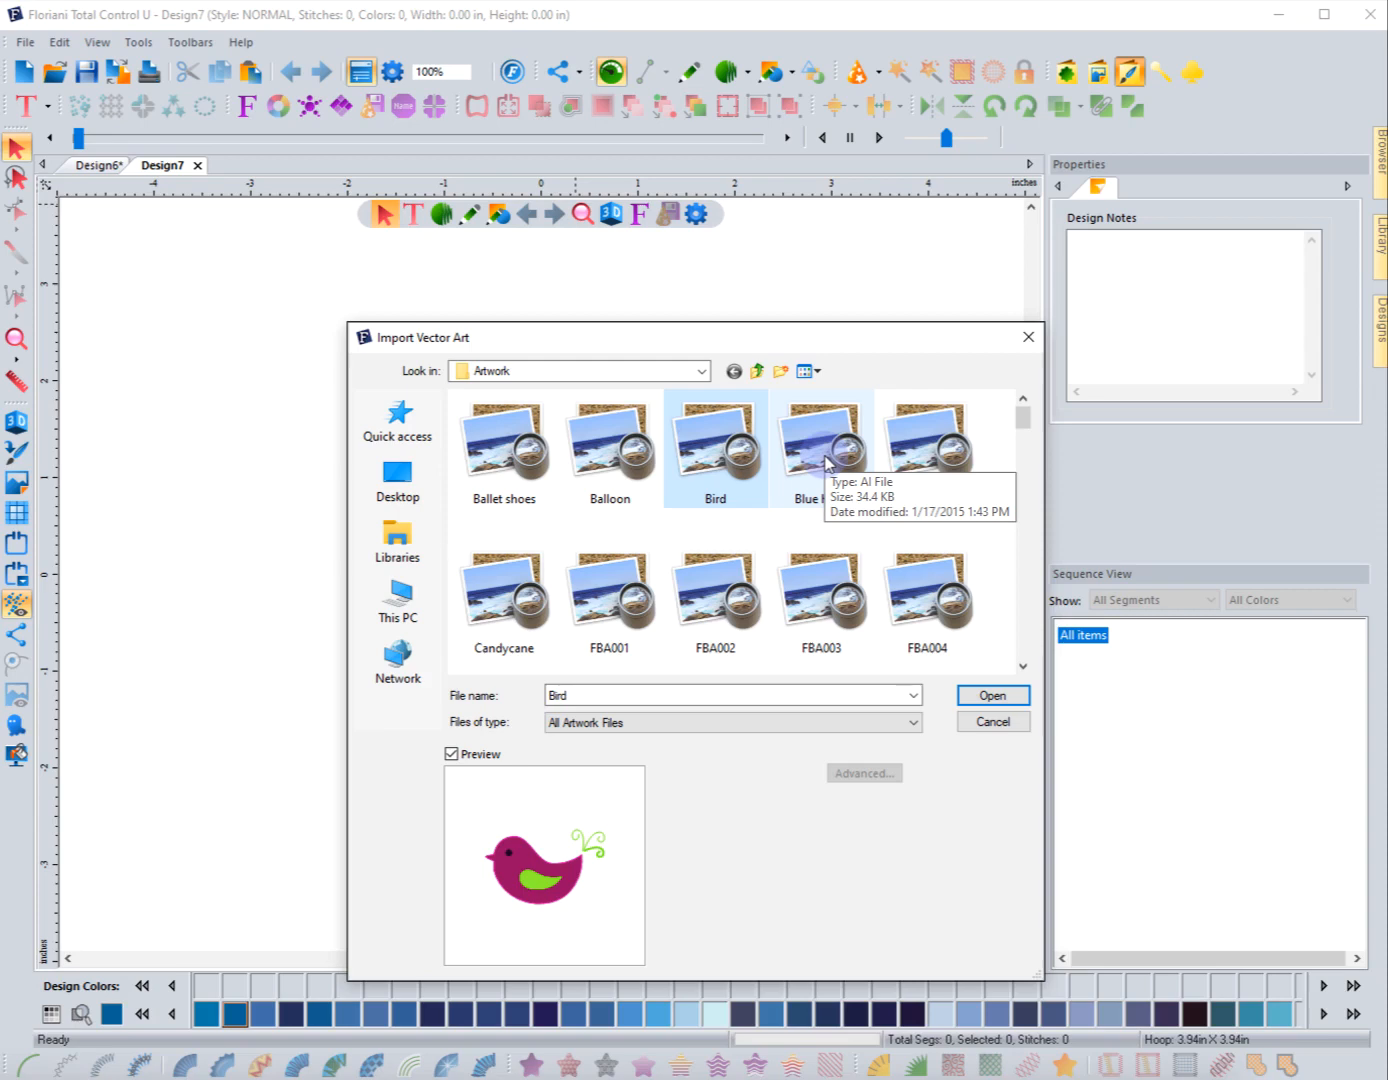
{"action": "left_click", "coordinate": [928, 448]}
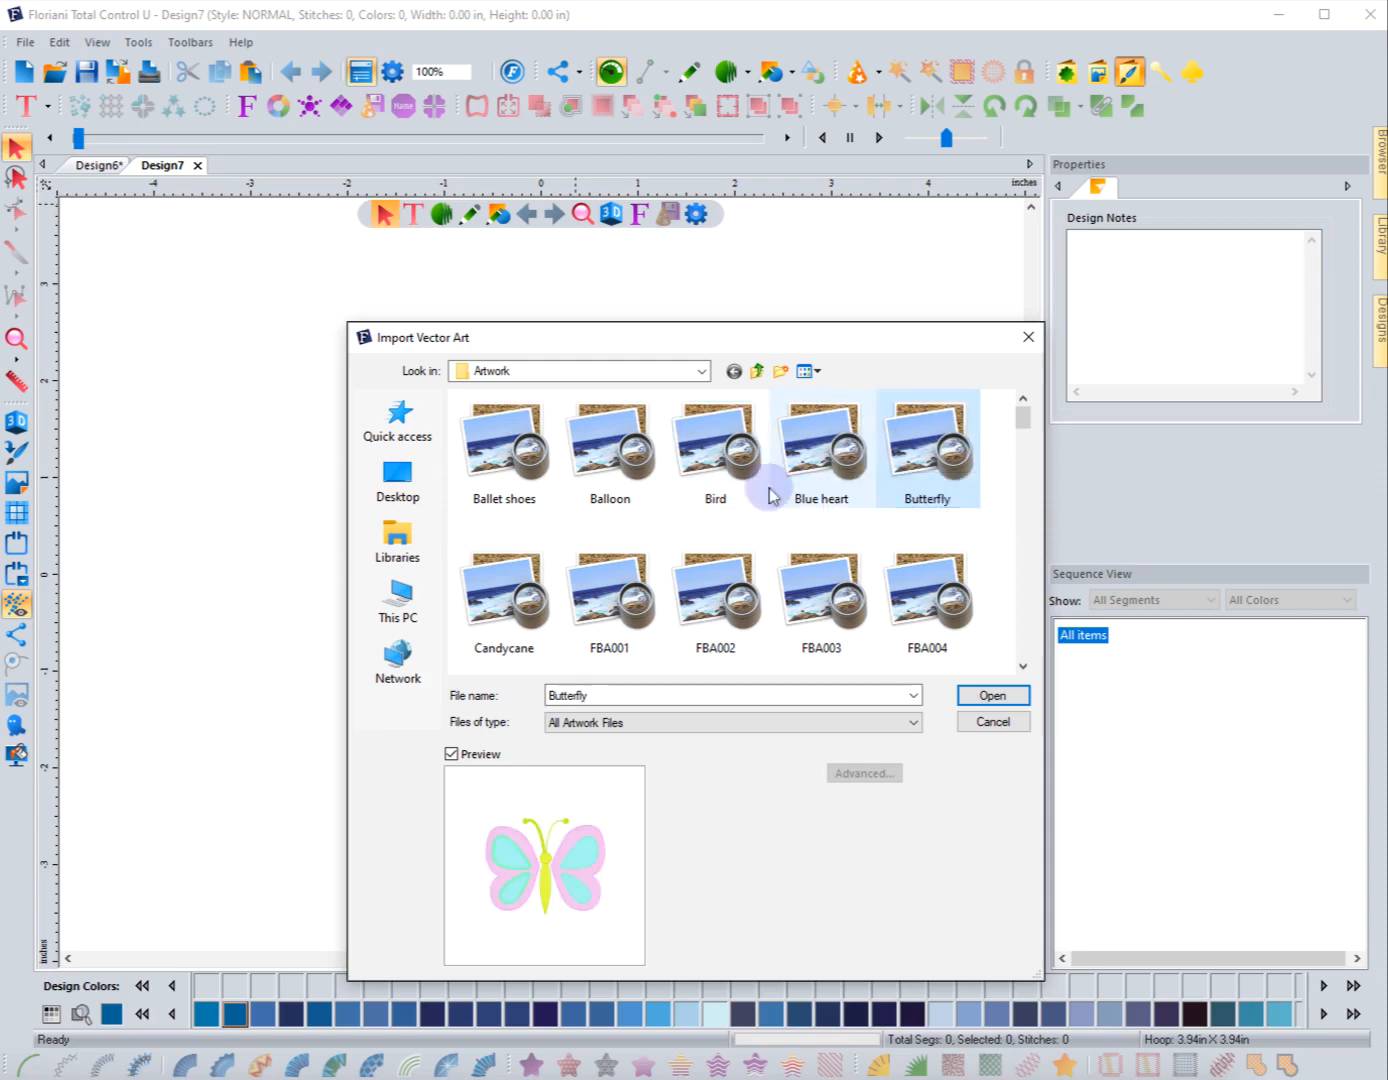
{"action": "left_click", "coordinate": [527, 596]}
{"action": "left_click", "coordinate": [605, 593]}
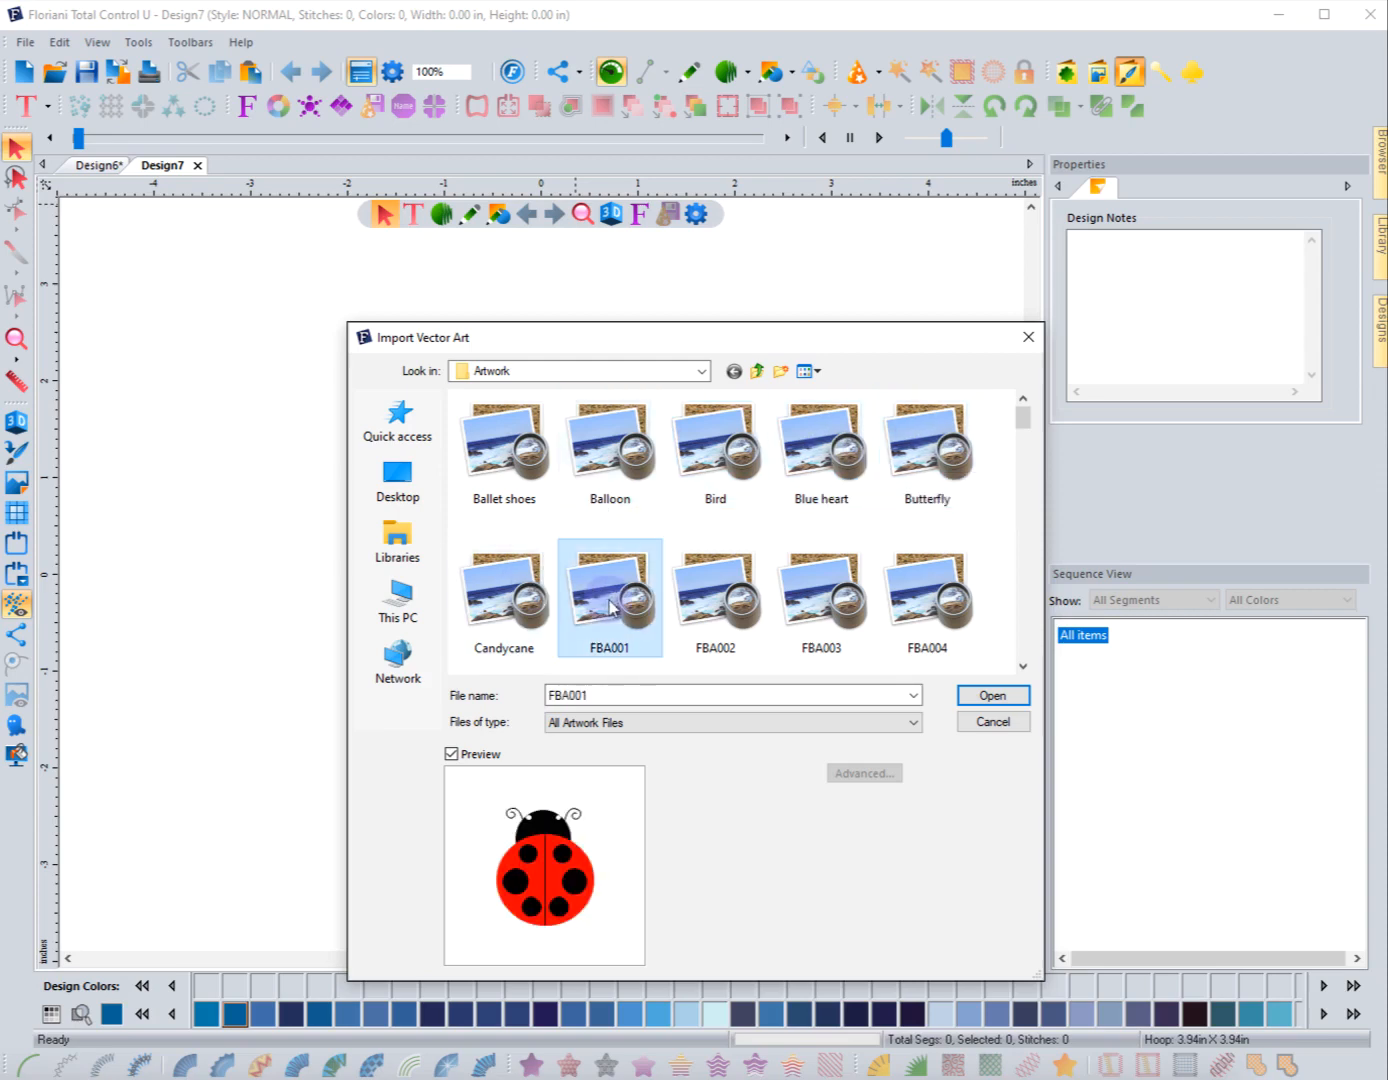
{"action": "left_click", "coordinate": [685, 599]}
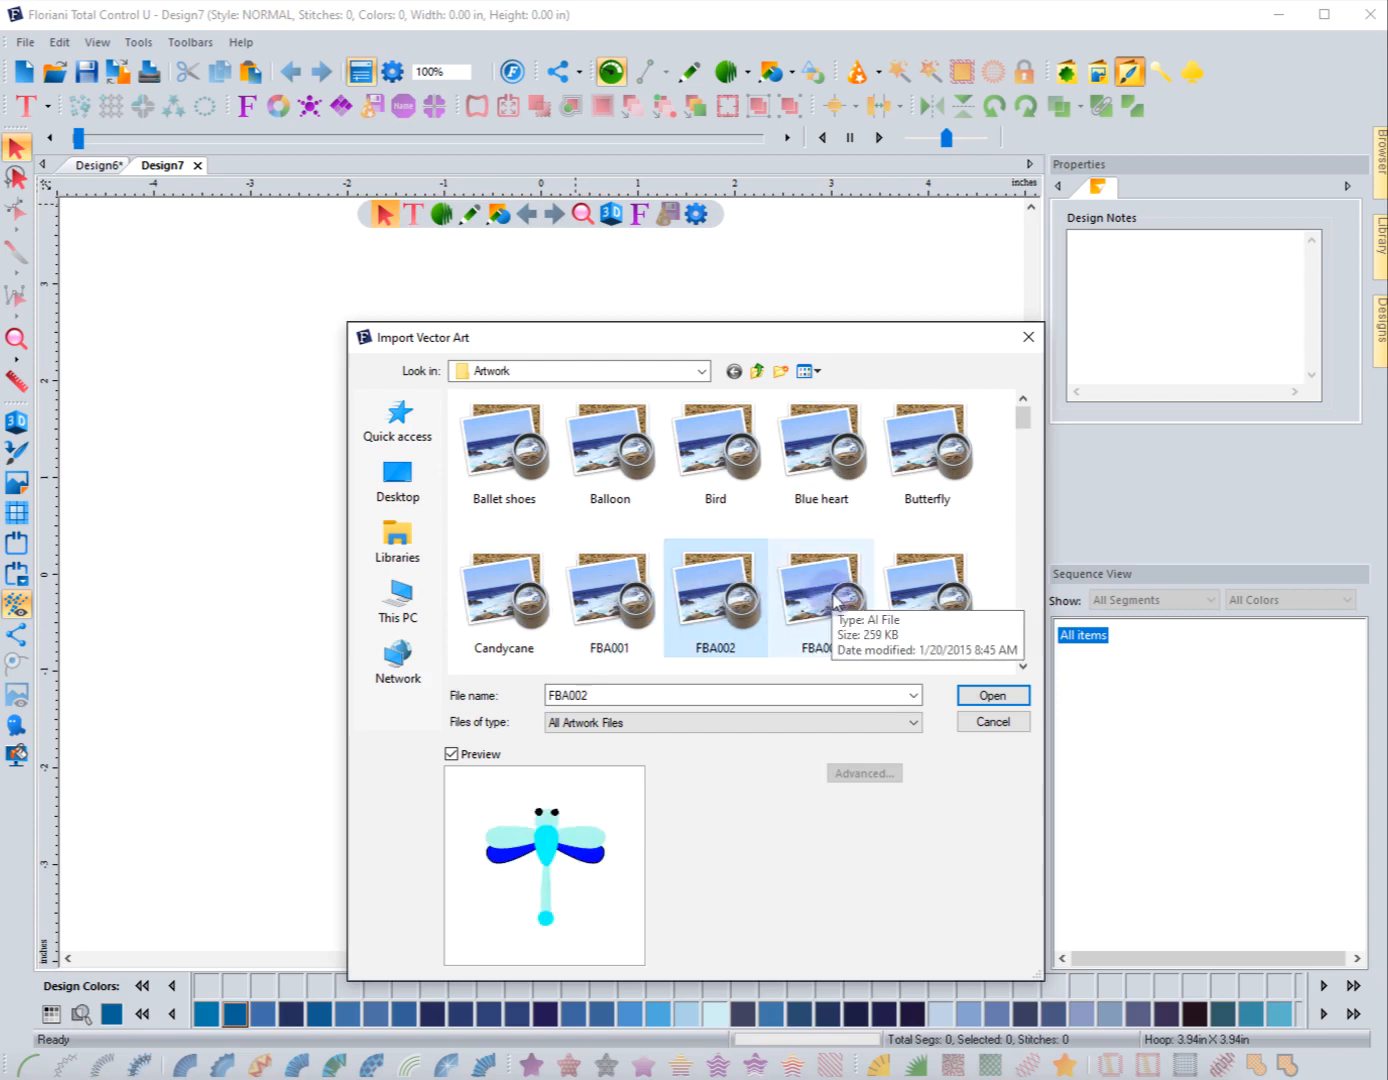
{"action": "left_click", "coordinate": [832, 596]}
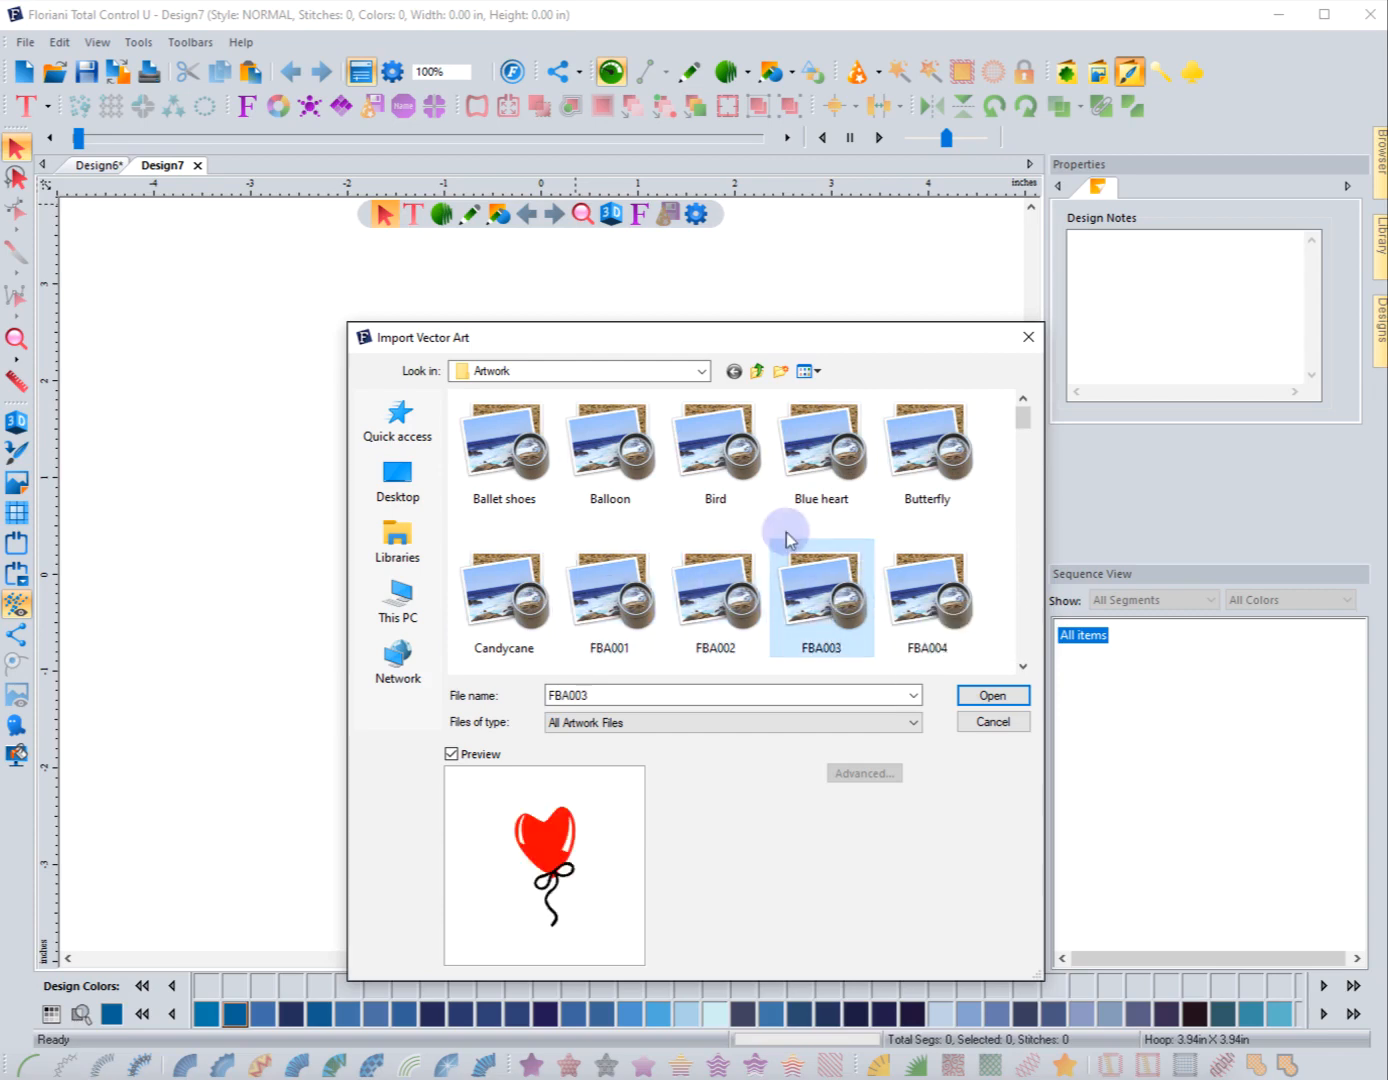
{"action": "key", "text": "Right"}
{"action": "key", "text": "Left"}
{"action": "key", "text": "Left"}
{"action": "key", "text": "Left"}
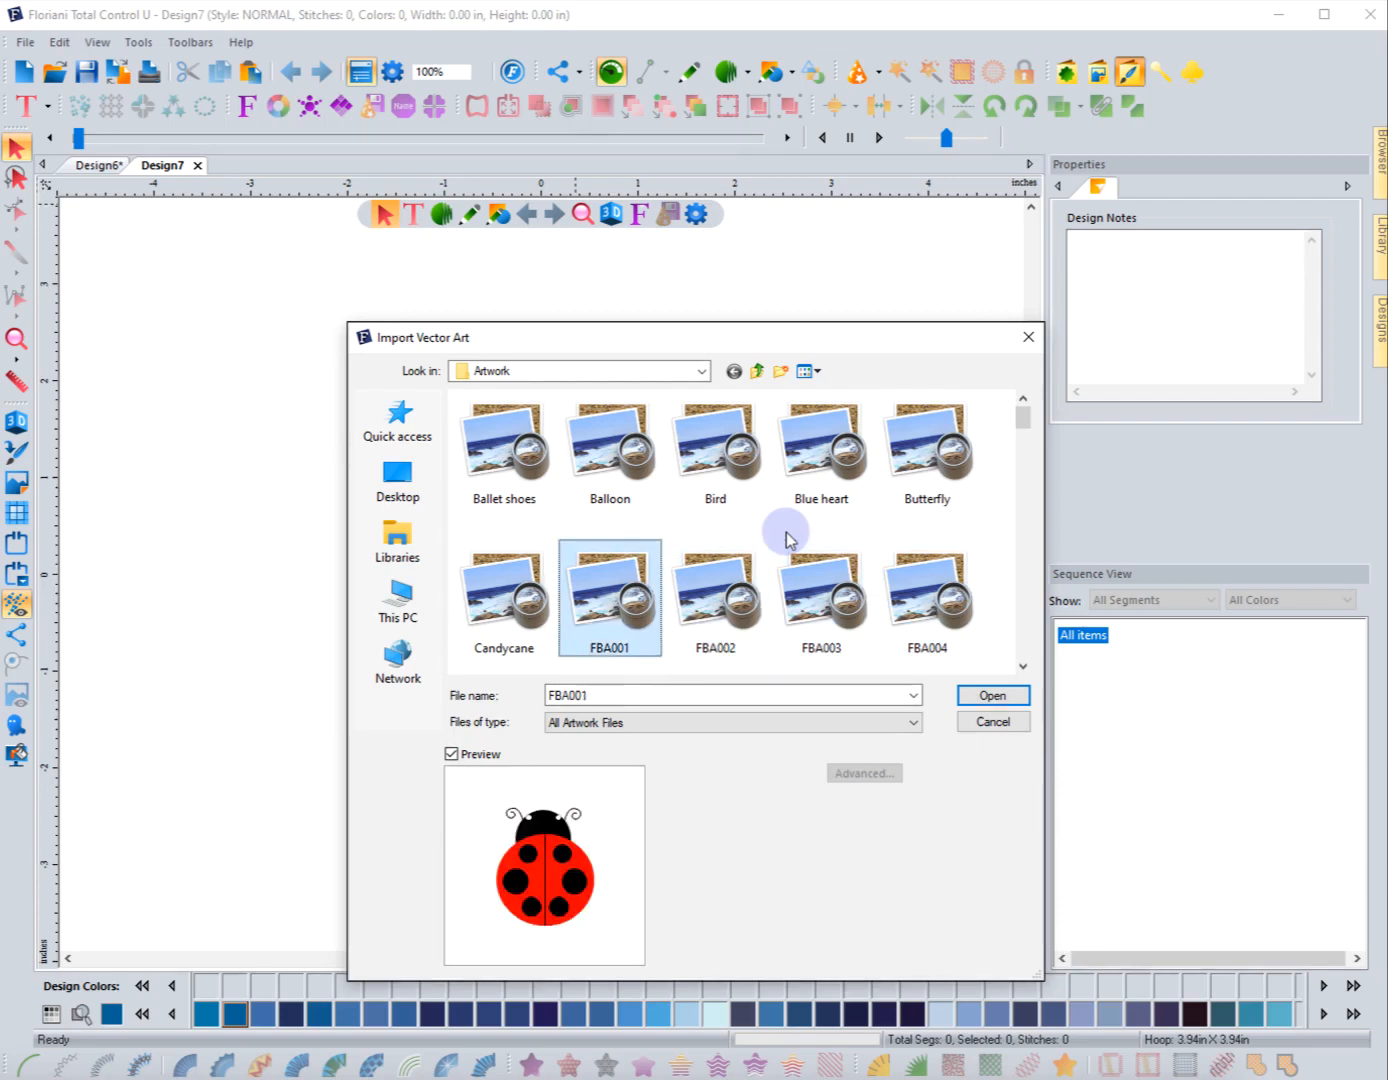
Step: Switch the artwork files to the List view and preview them from Ballet shoes down to Blue heart
{"action": "left_click", "coordinate": [809, 371]}
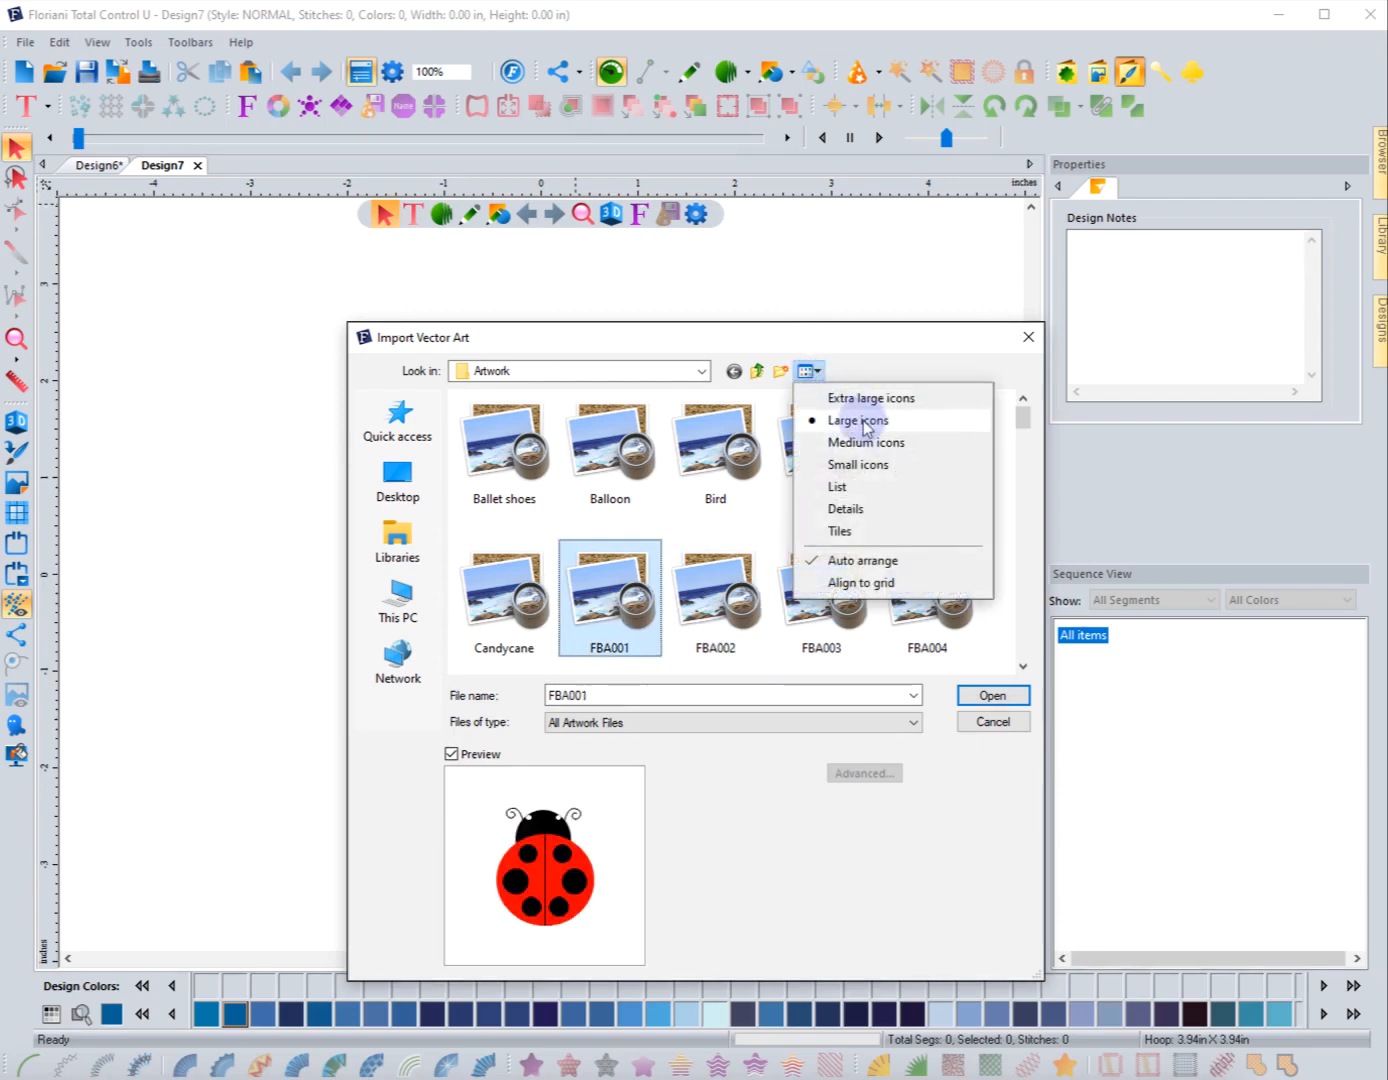
{"action": "left_click", "coordinate": [837, 486]}
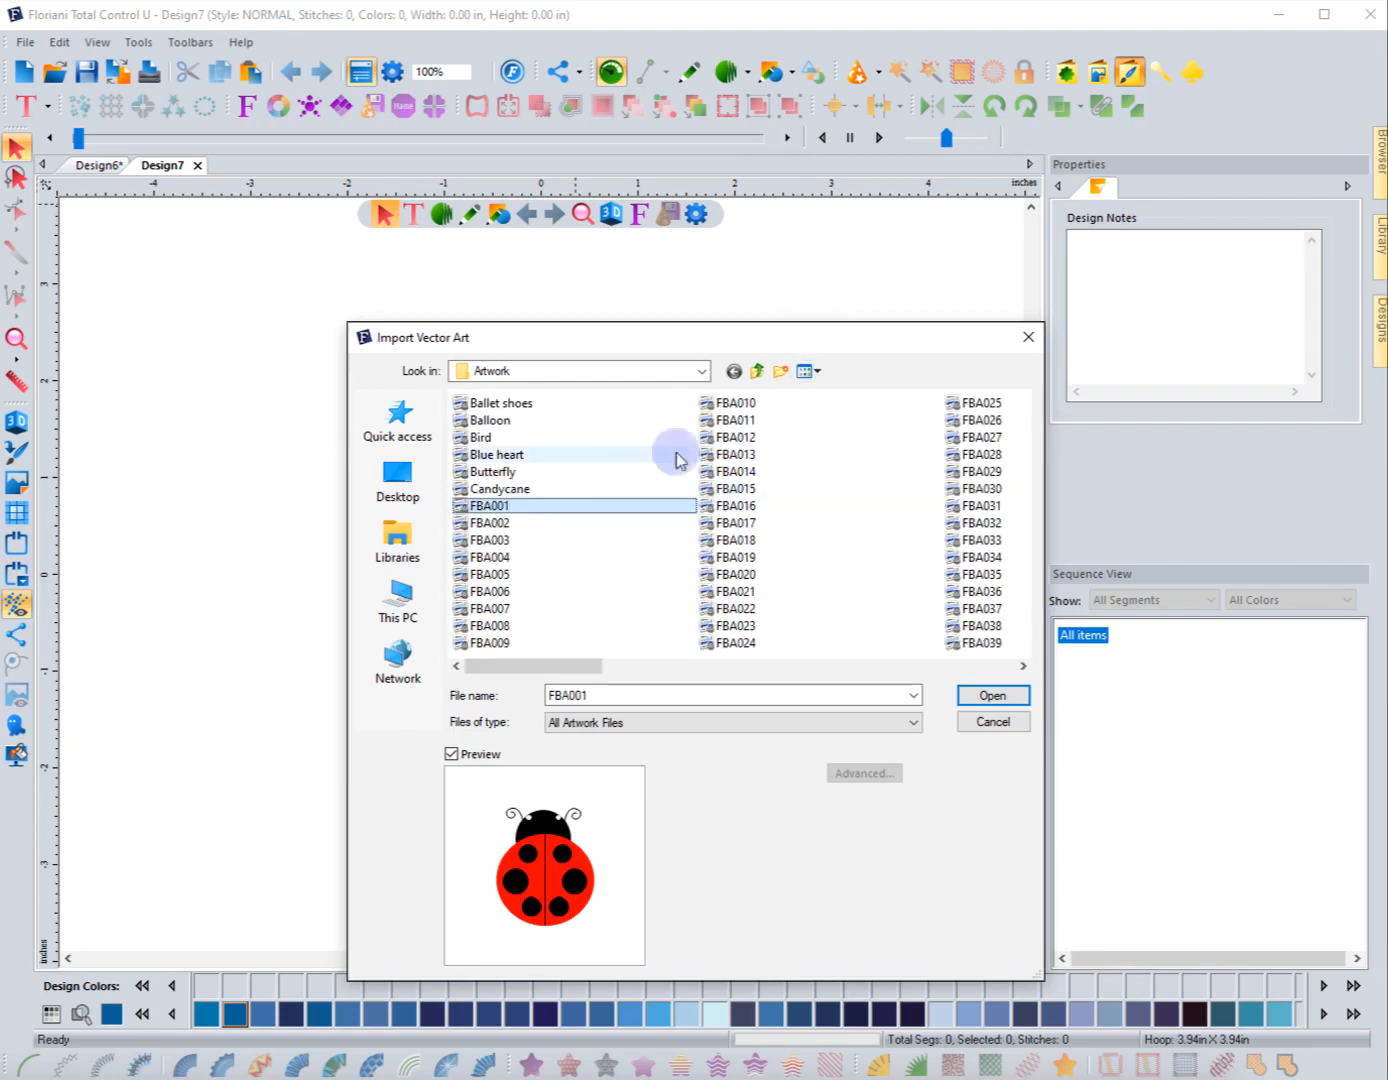
{"action": "left_click", "coordinate": [528, 405]}
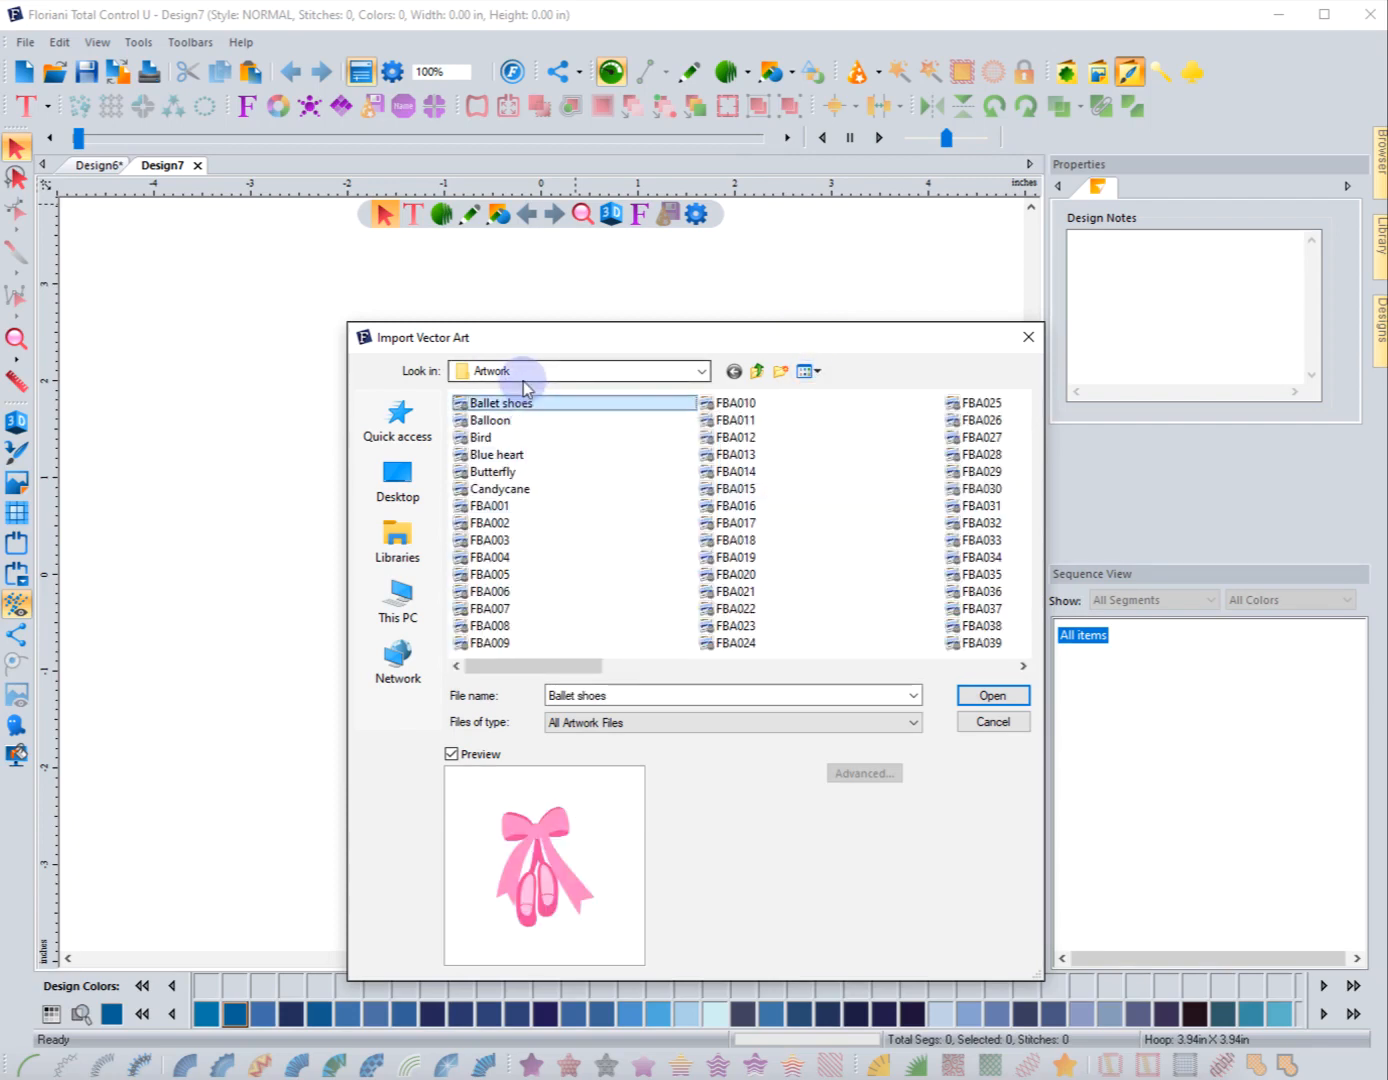
{"action": "key", "text": "Down"}
{"action": "key", "text": "Down"}
{"action": "key", "text": "Down"}
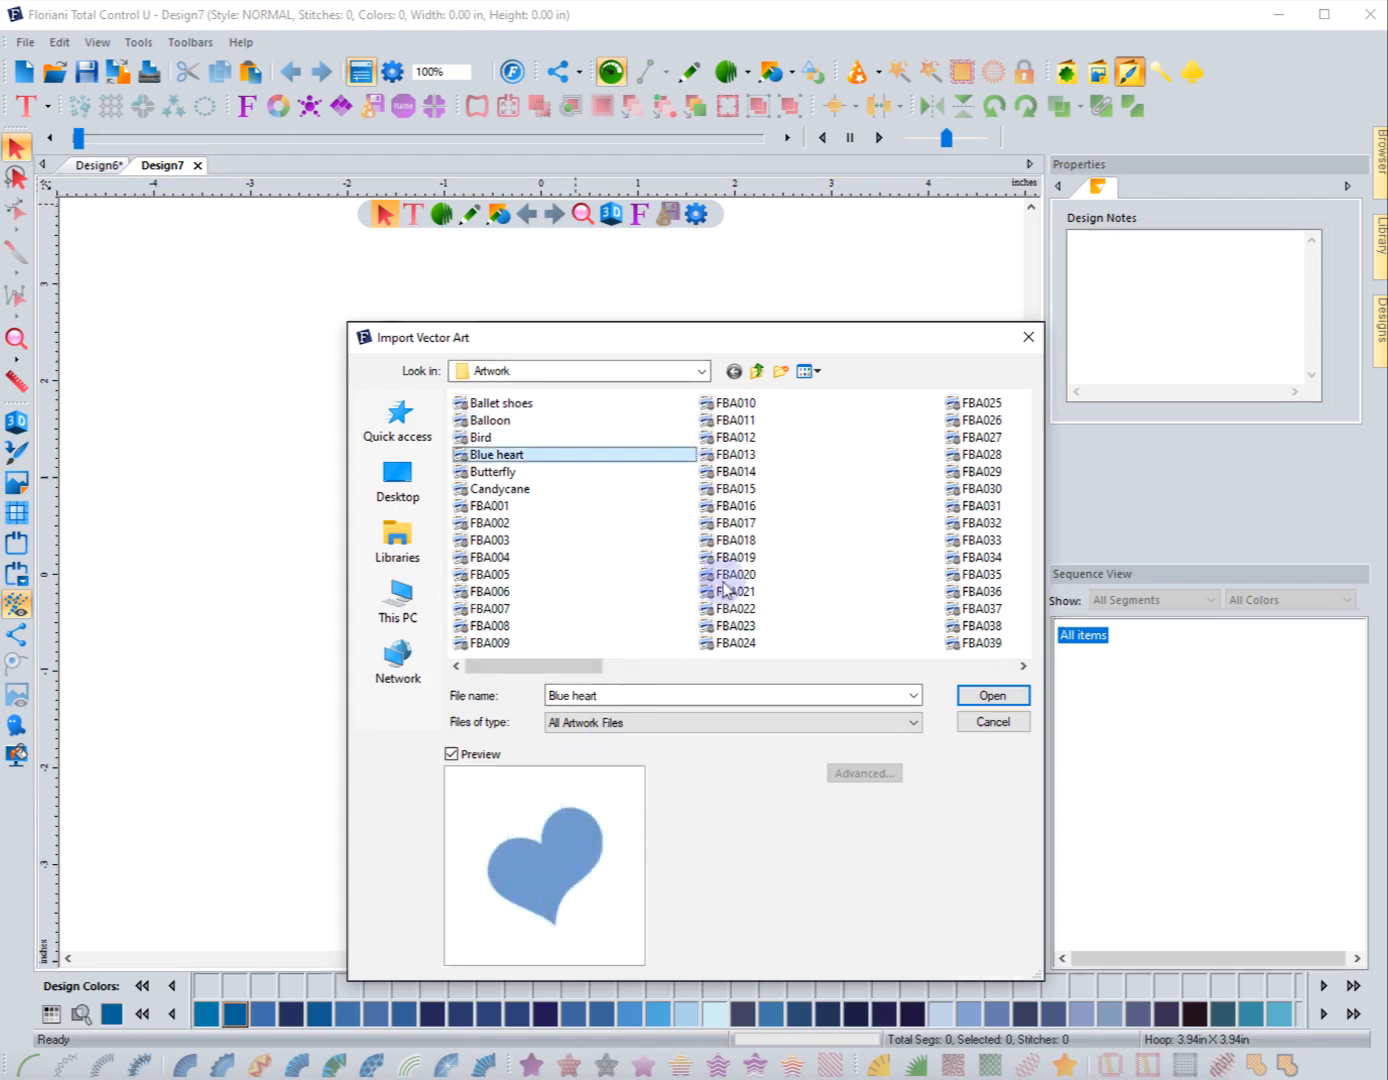
Step: Show the artwork files in the Details view
{"action": "left_click", "coordinate": [815, 372]}
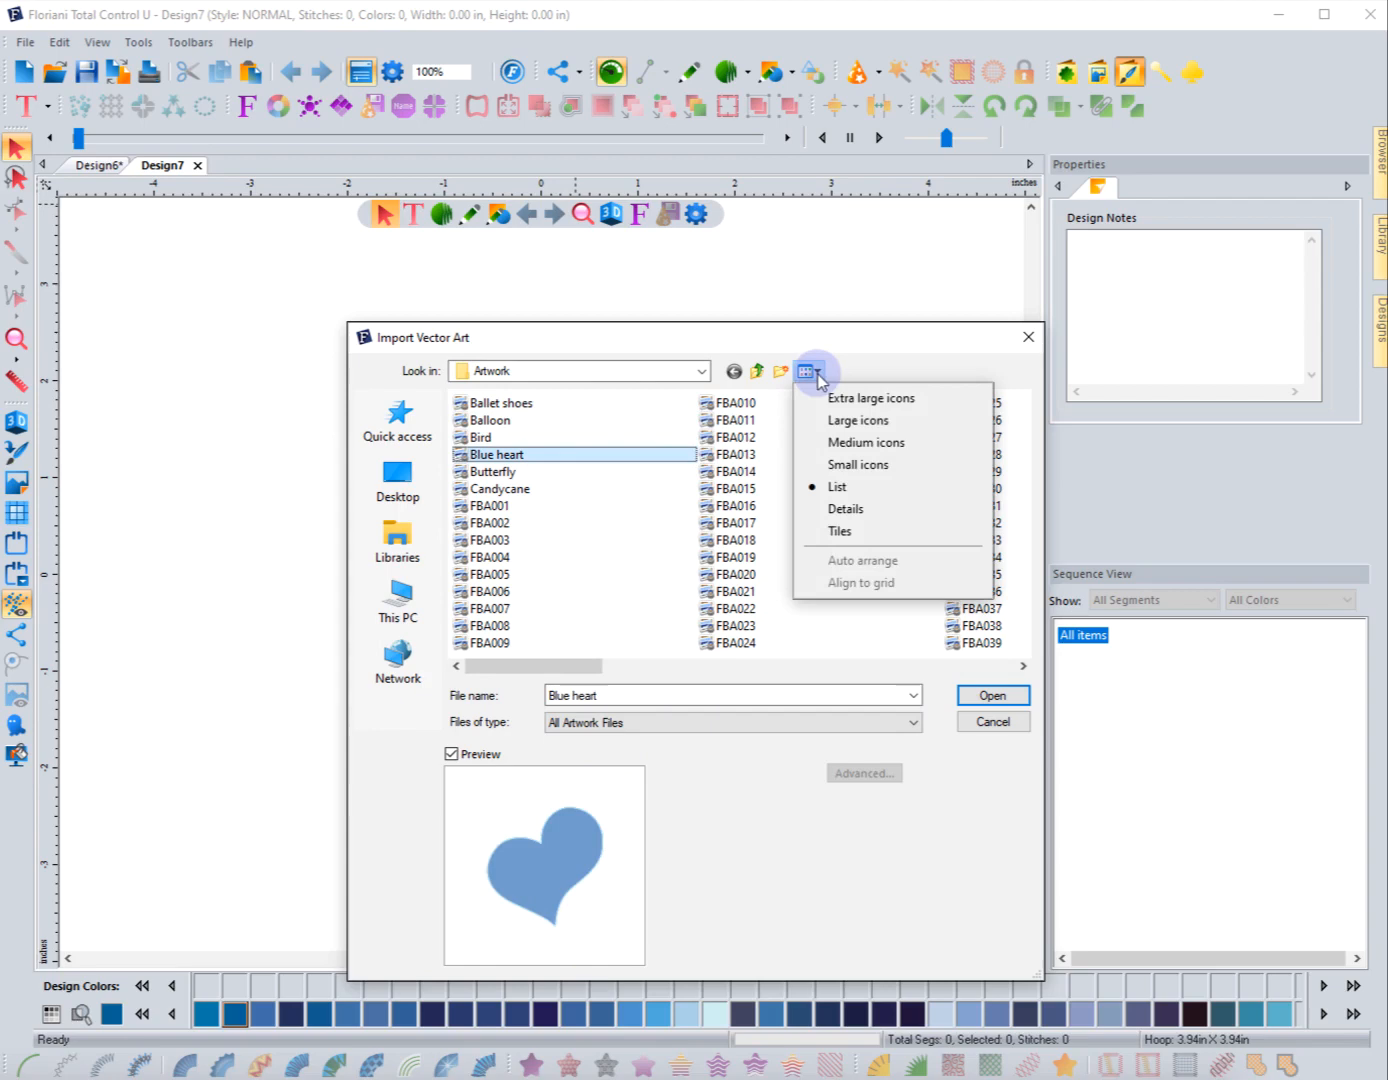
{"action": "left_click", "coordinate": [845, 507]}
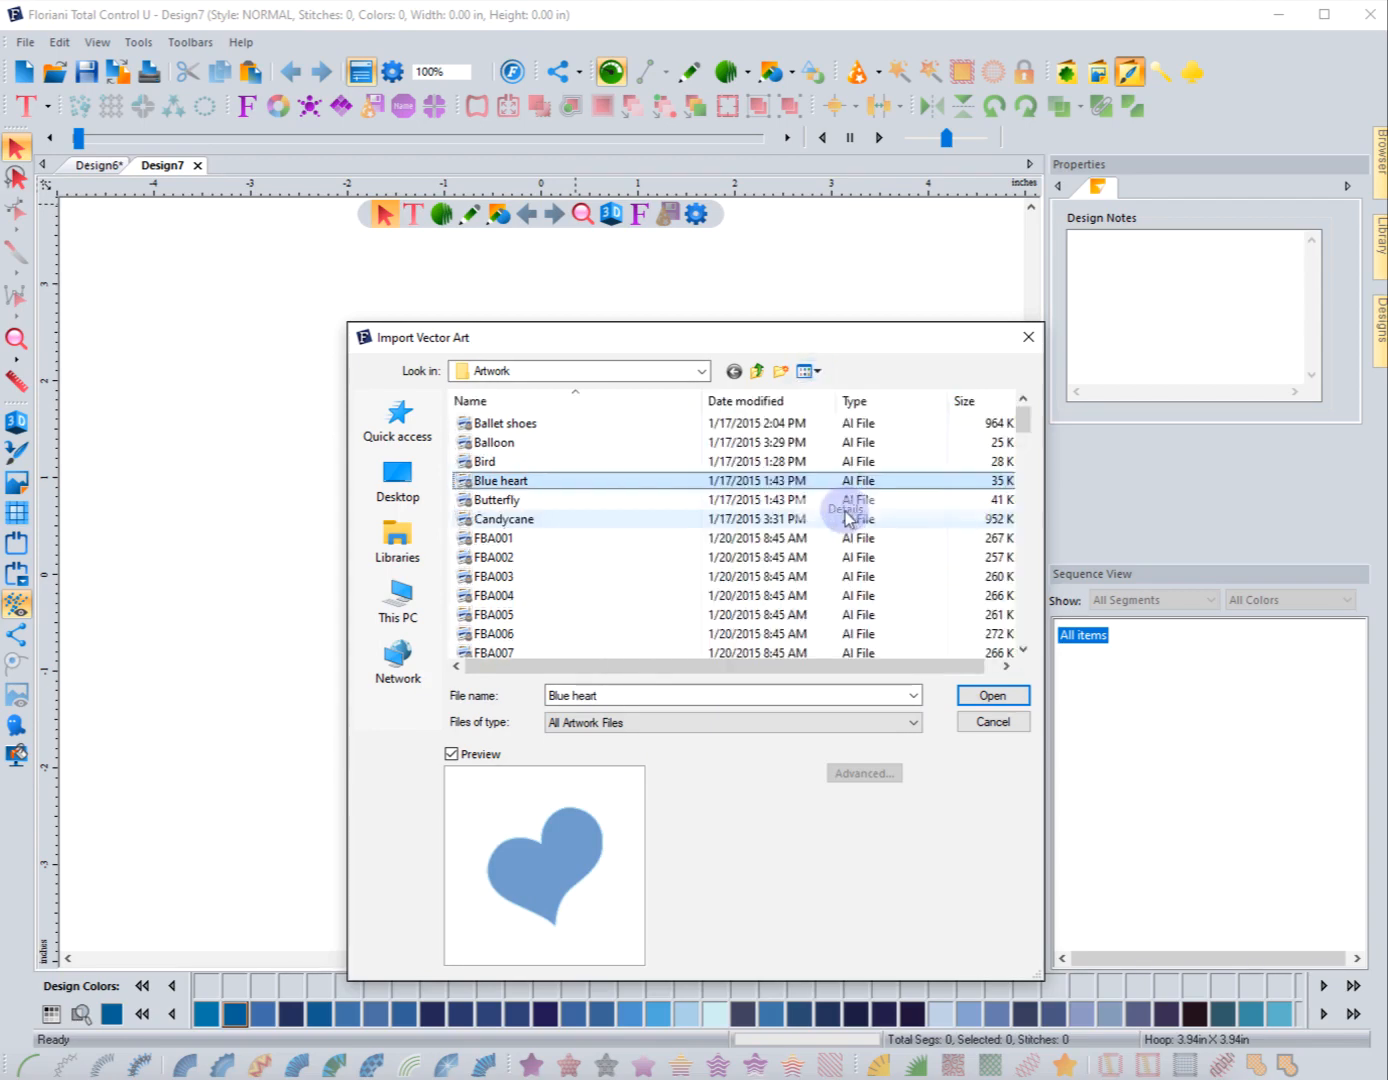
{"action": "left_click", "coordinate": [806, 372]}
{"action": "left_click", "coordinate": [803, 371]}
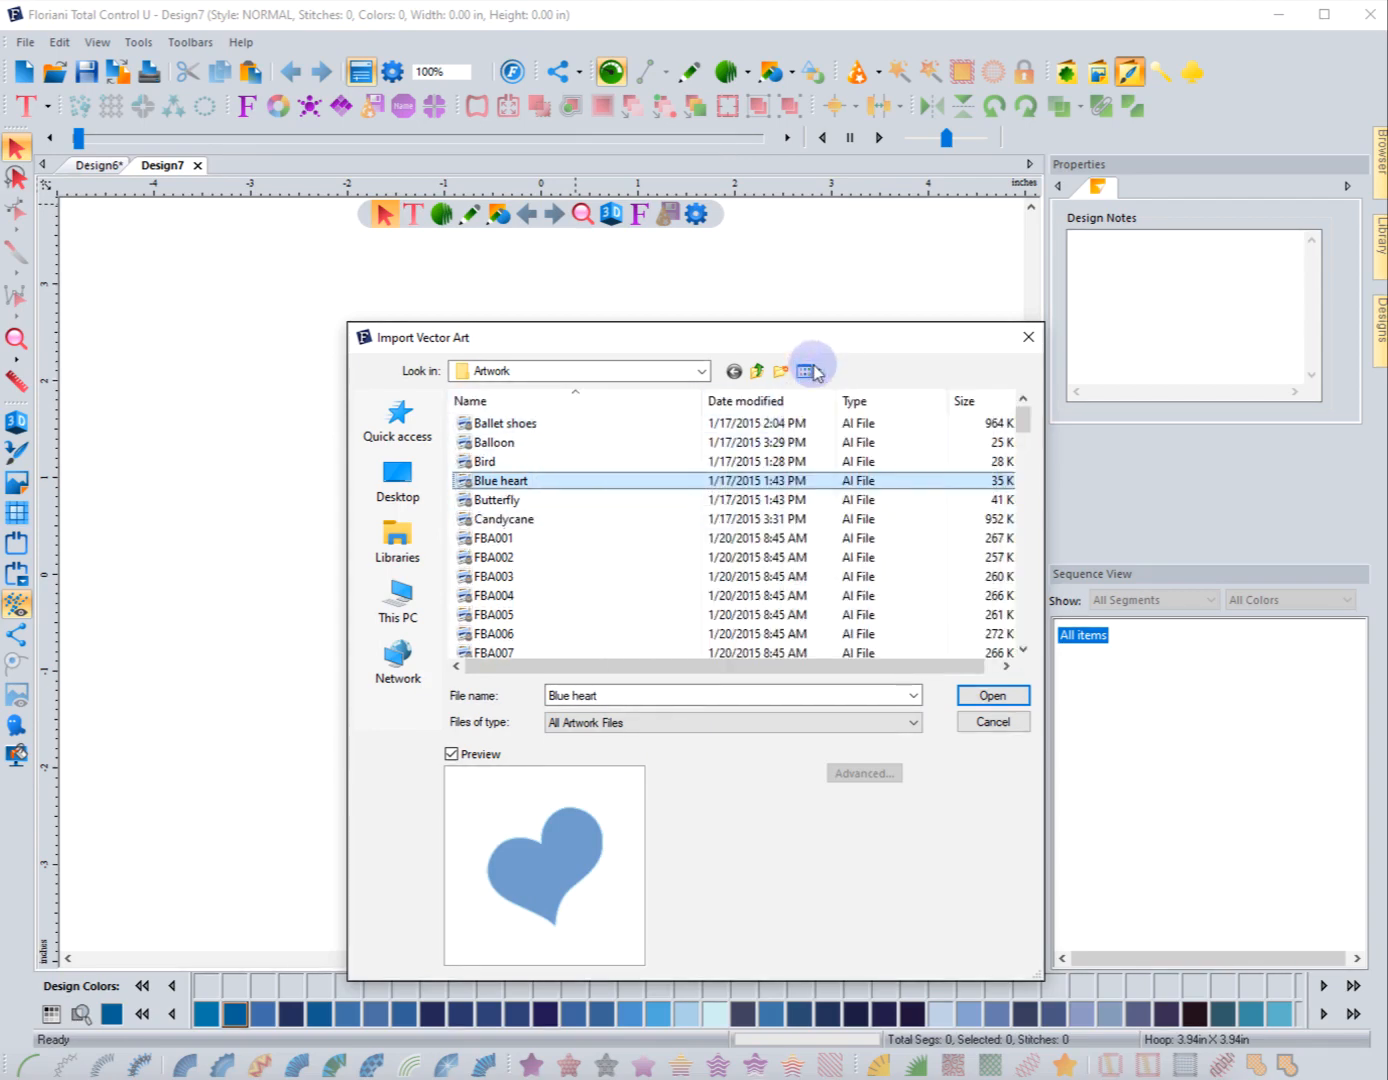
Step: Preview the artwork files below Blue heart and import the caterpillar artwork FBA005 into the new design
{"action": "key", "text": "Down"}
{"action": "key", "text": "Down"}
{"action": "key", "text": "Down"}
{"action": "key", "text": "Down"}
{"action": "key", "text": "Down"}
{"action": "key", "text": "Down"}
{"action": "key", "text": "Down"}
{"action": "key", "text": "Down"}
{"action": "key", "text": "Down"}
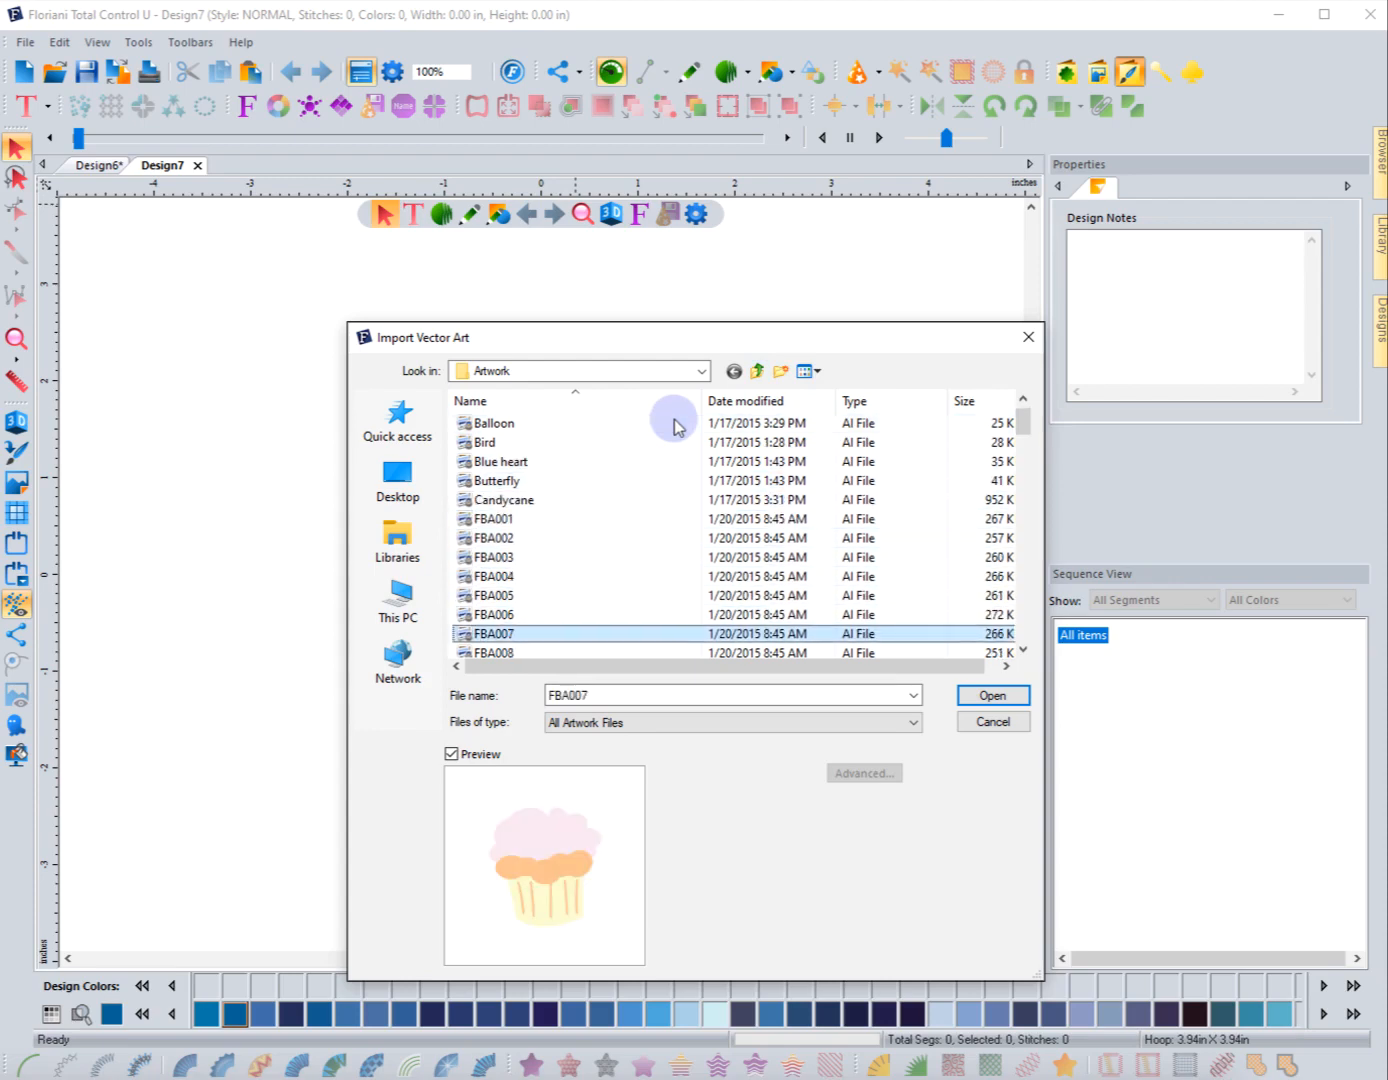
{"action": "key", "text": "Down"}
{"action": "key", "text": "Down"}
{"action": "key", "text": "Up"}
{"action": "key", "text": "Up"}
{"action": "key", "text": "Up"}
{"action": "key", "text": "Up"}
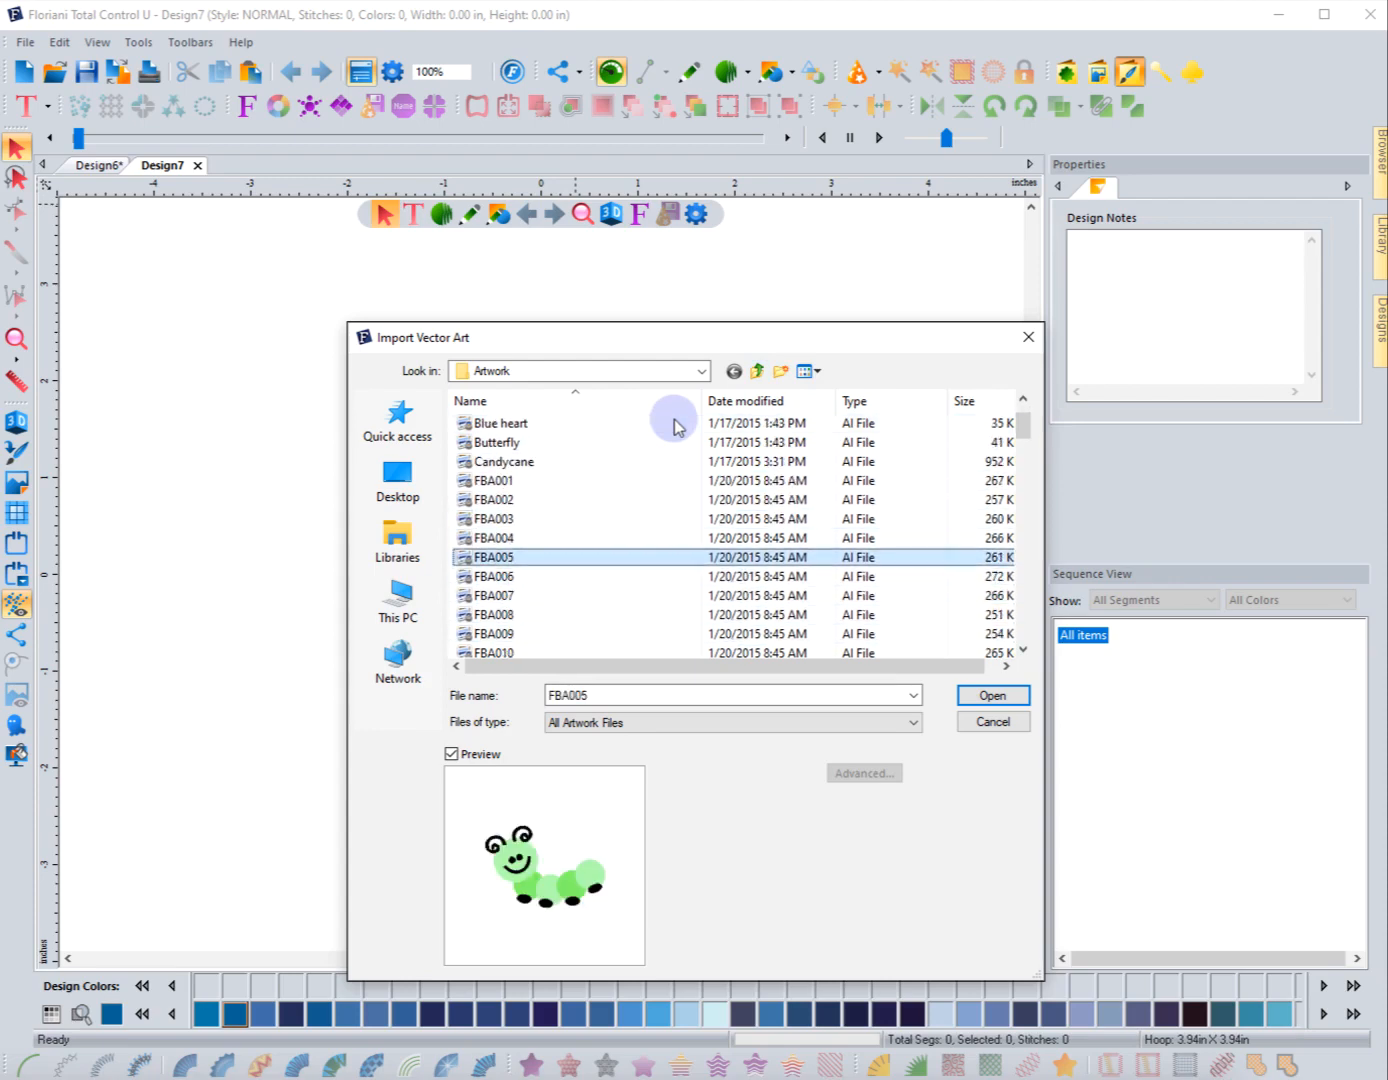
{"action": "left_click", "coordinate": [993, 695]}
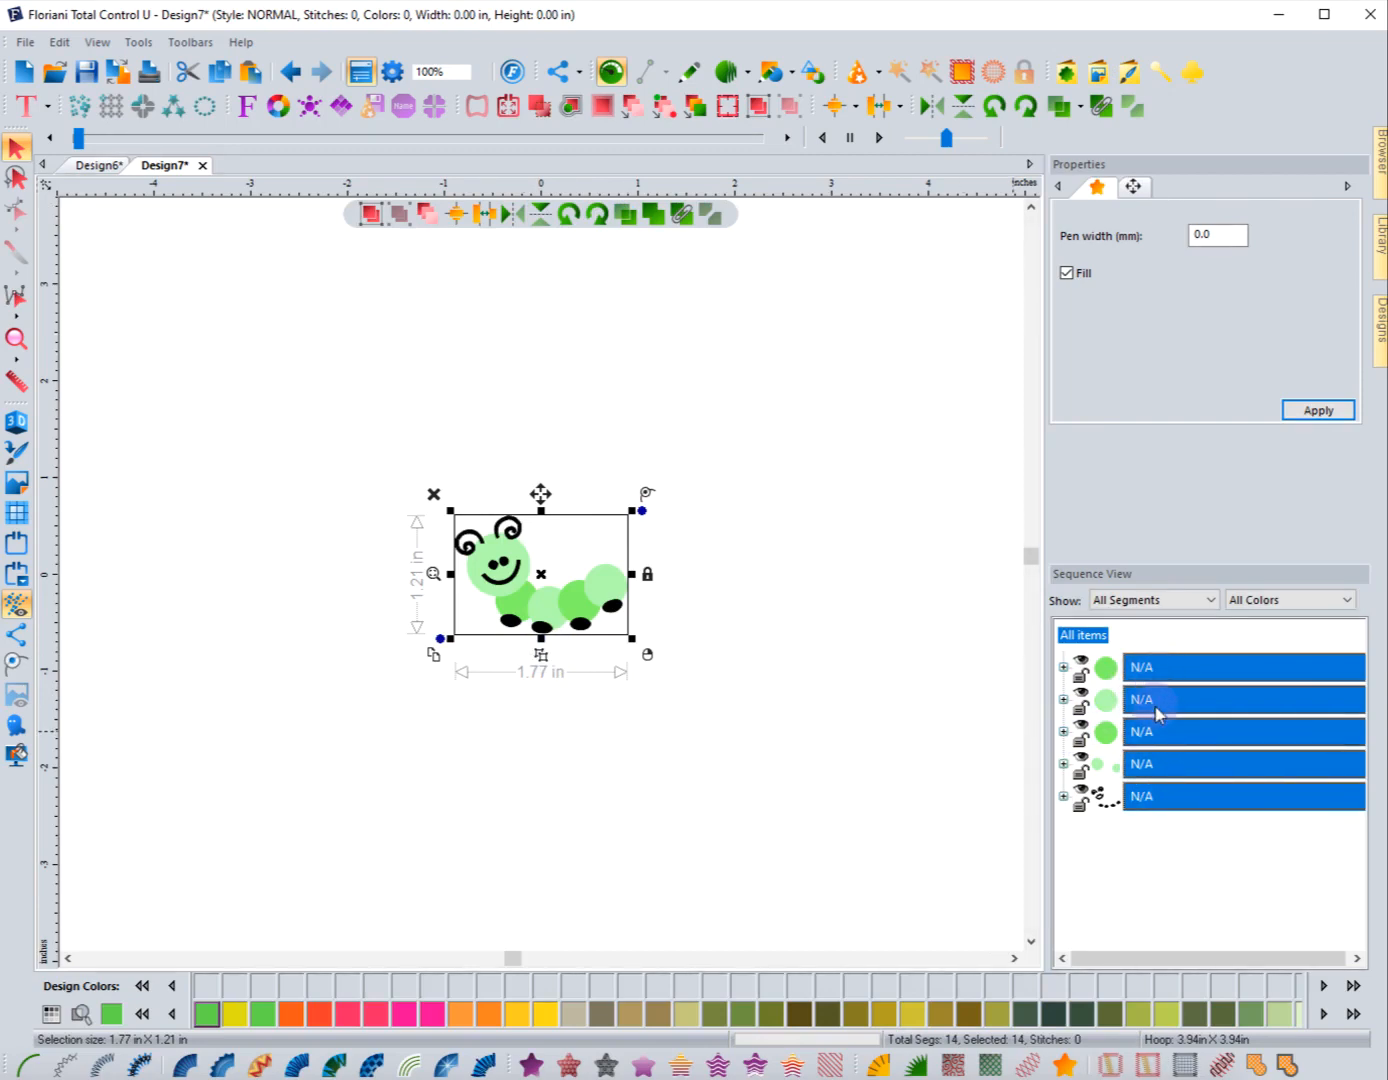
Step: Expand the first two color groups in the sequence and move the second group's light green body circle to above the caterpillar
{"action": "left_click", "coordinate": [1062, 667]}
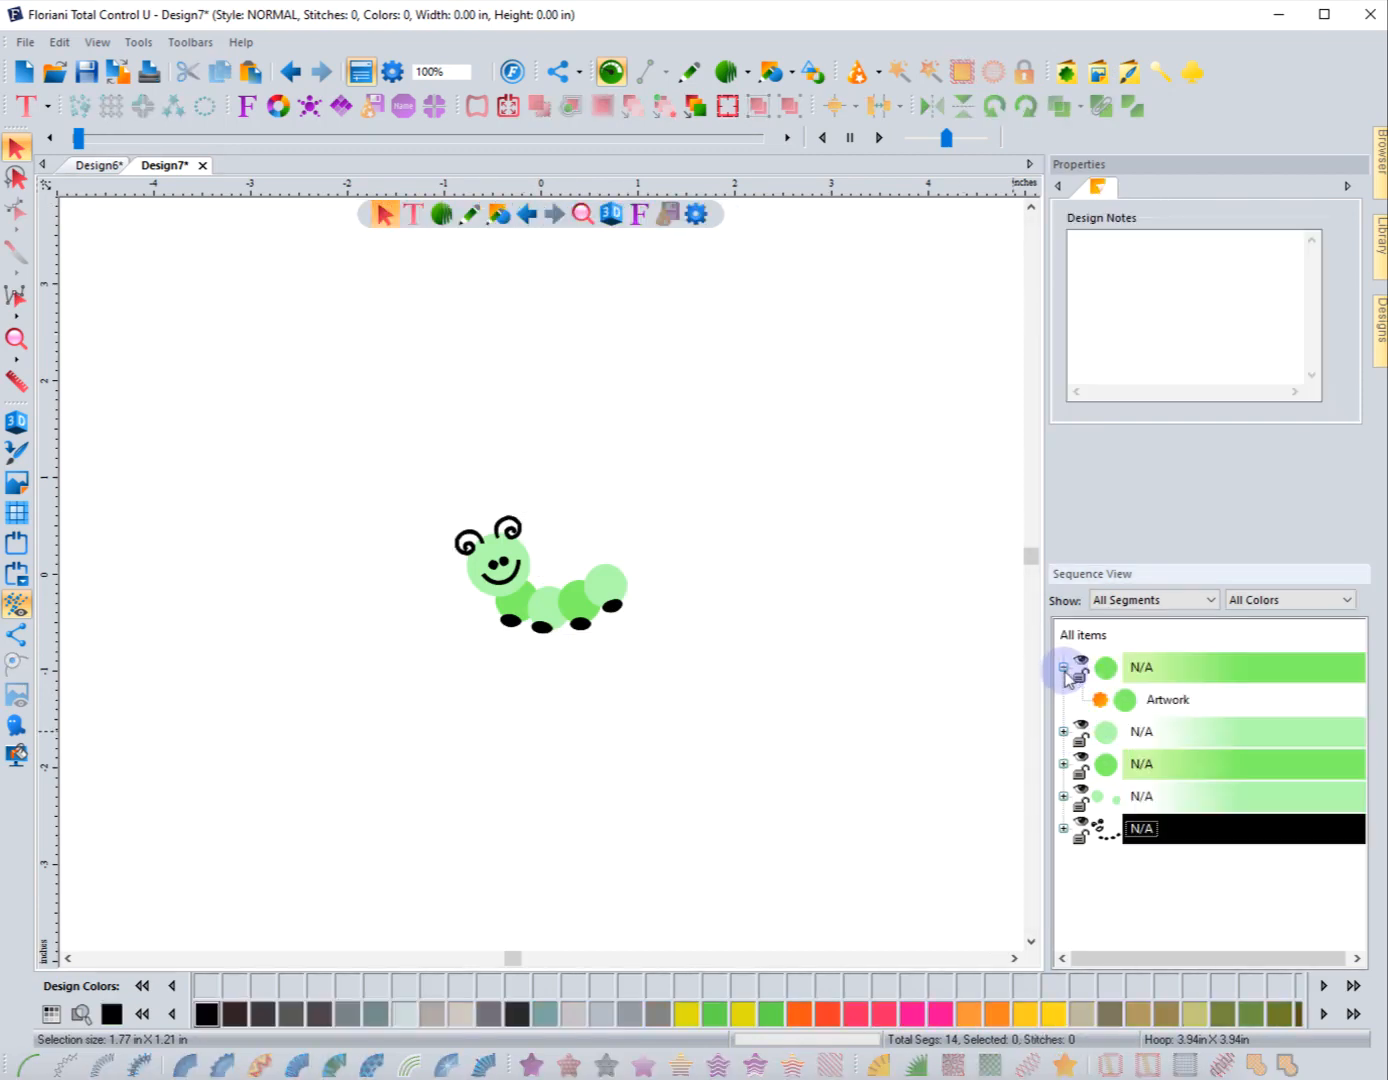
{"action": "left_click", "coordinate": [1151, 701]}
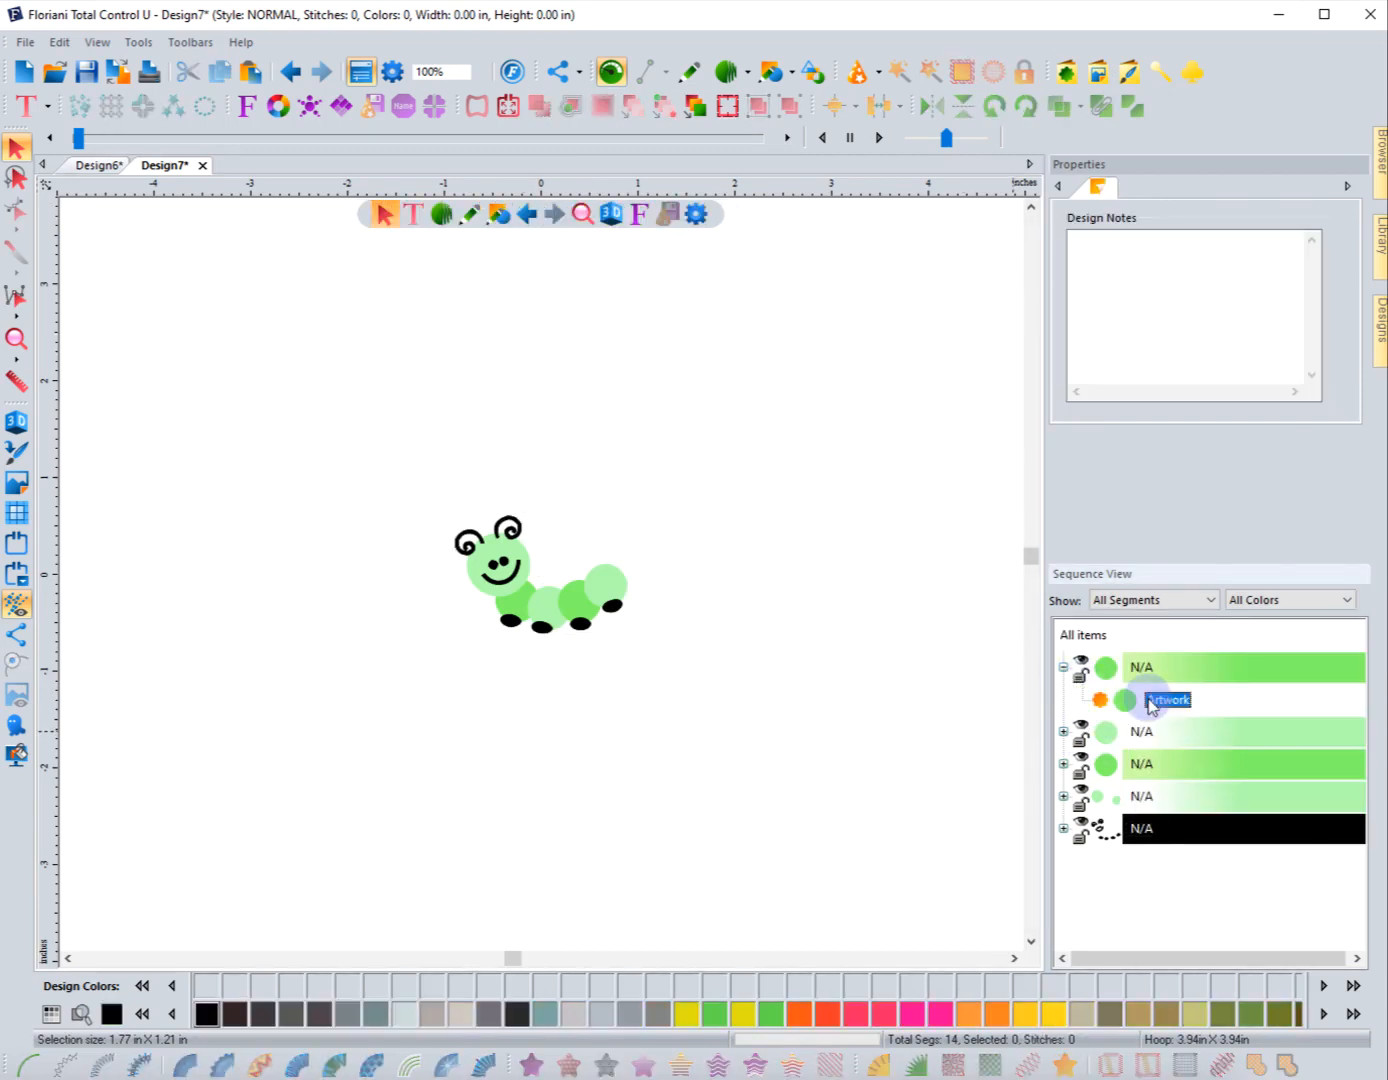
{"action": "left_click", "coordinate": [1062, 731]}
{"action": "left_click", "coordinate": [1168, 765]}
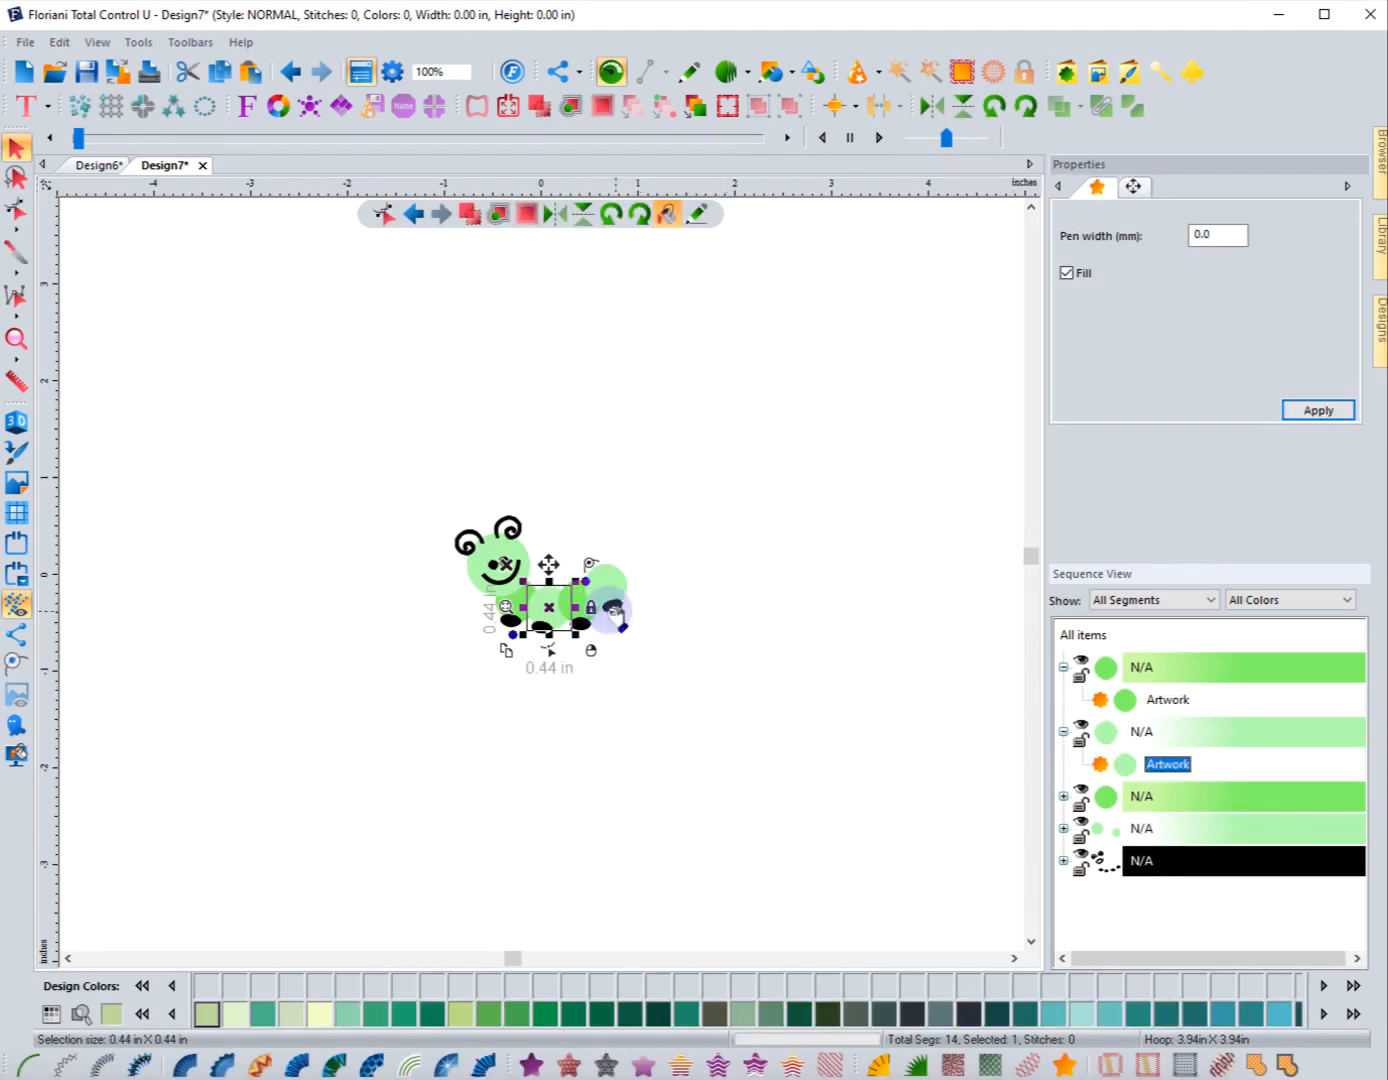
{"action": "left_click_drag", "start_coordinate": [559, 606], "coordinate": [602, 445]}
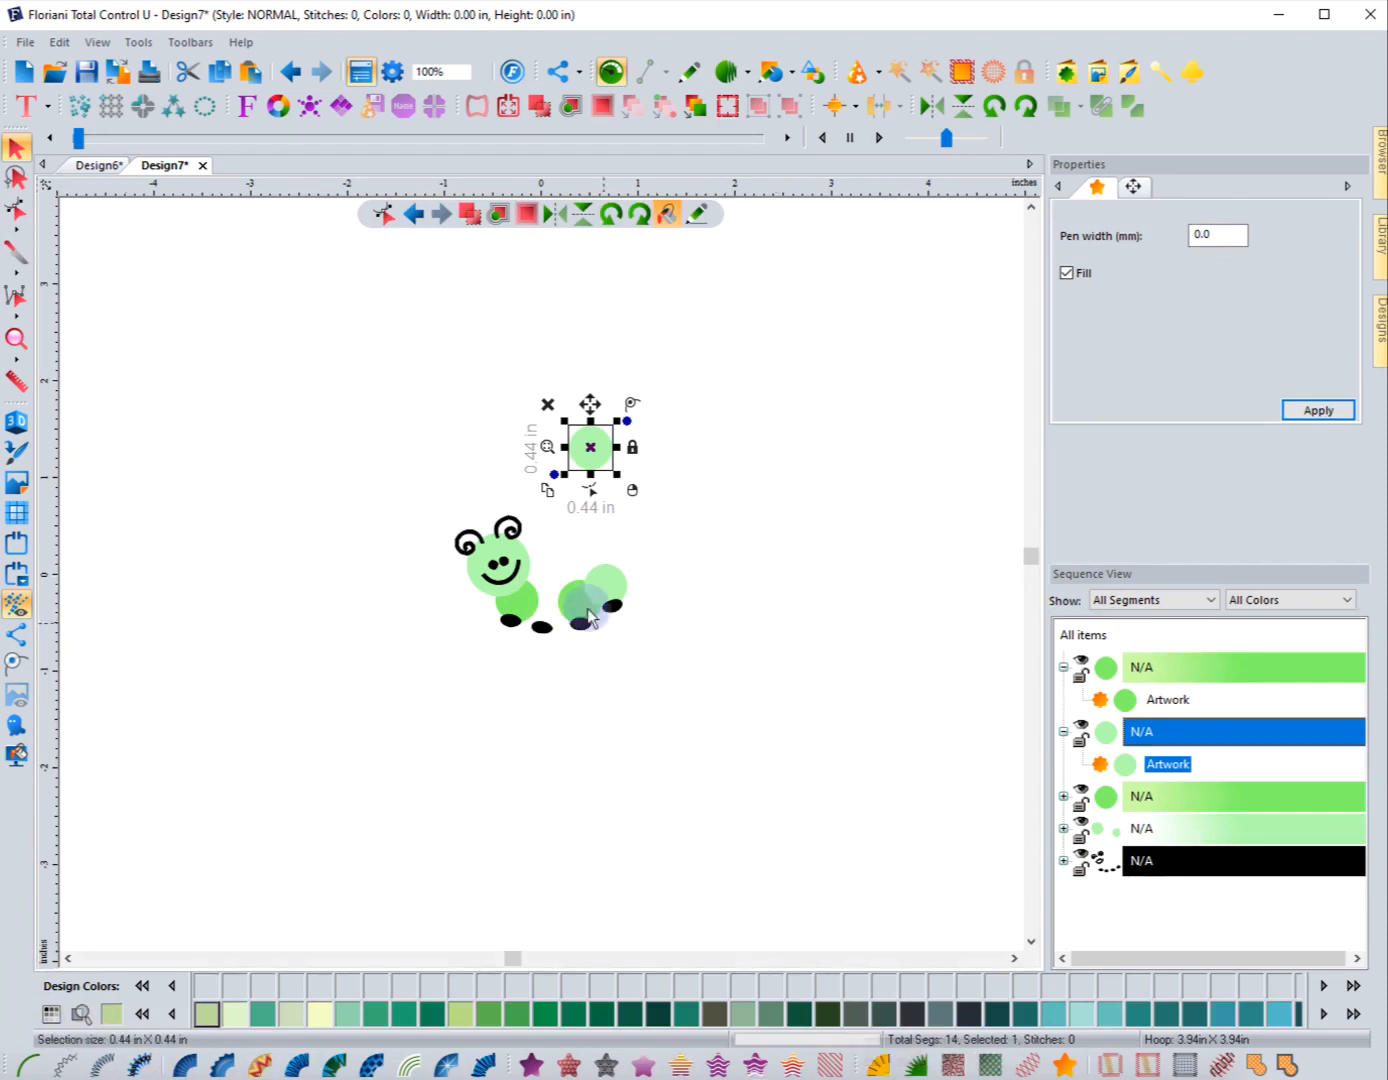
Step: Undo the last move of the light green body circle and clear the selection
{"action": "left_click", "coordinate": [289, 71]}
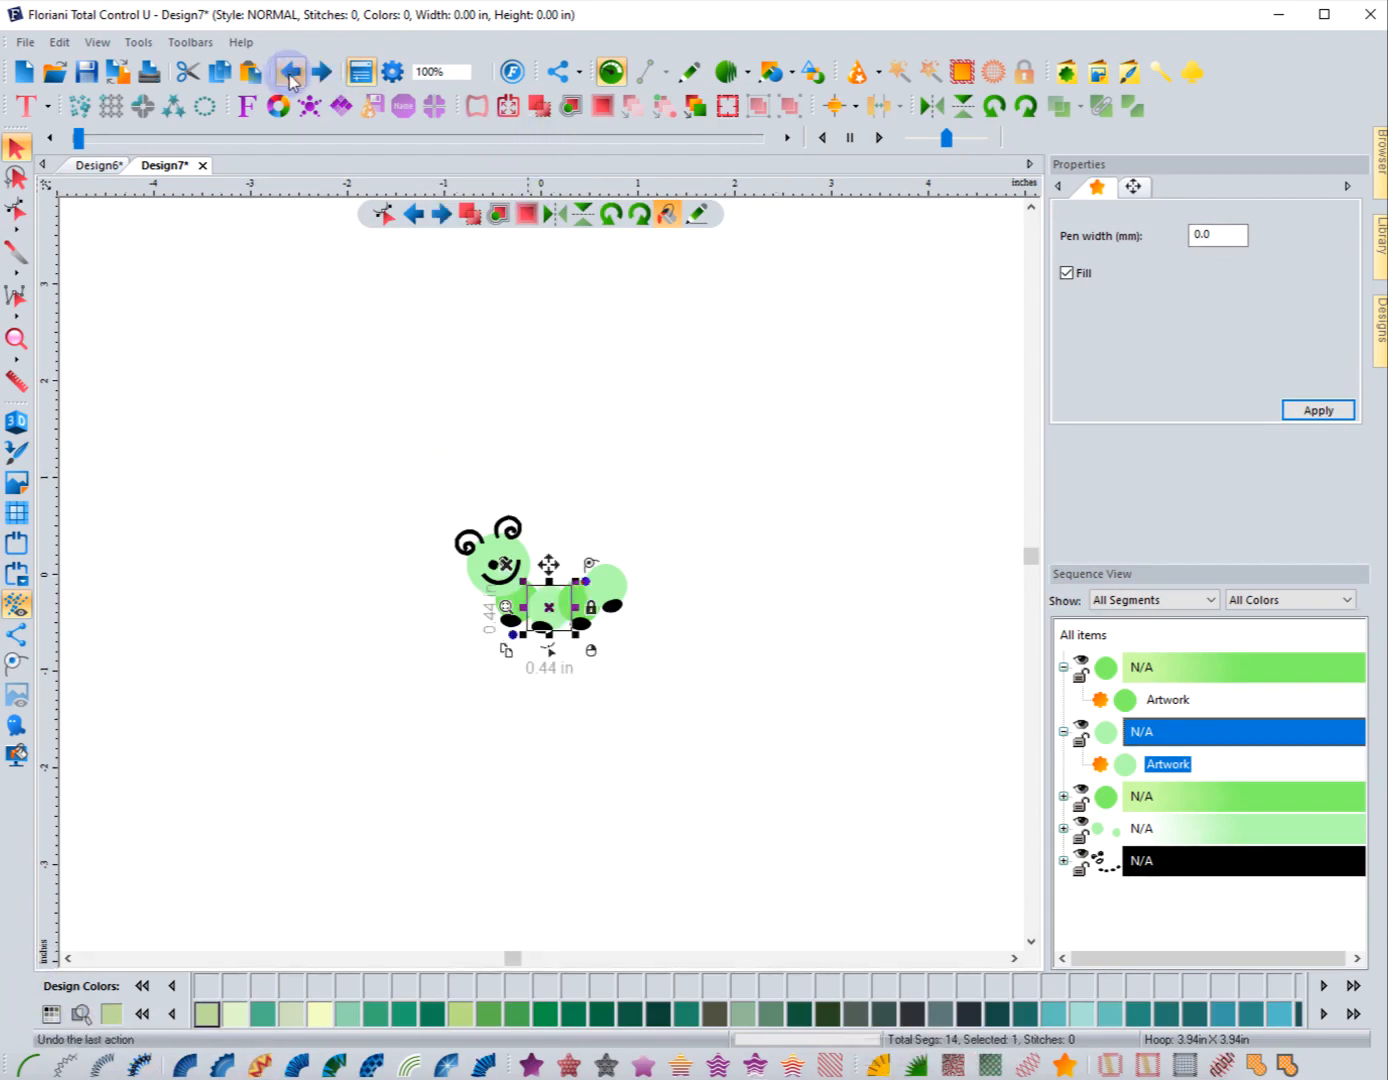
{"action": "left_click", "coordinate": [325, 347]}
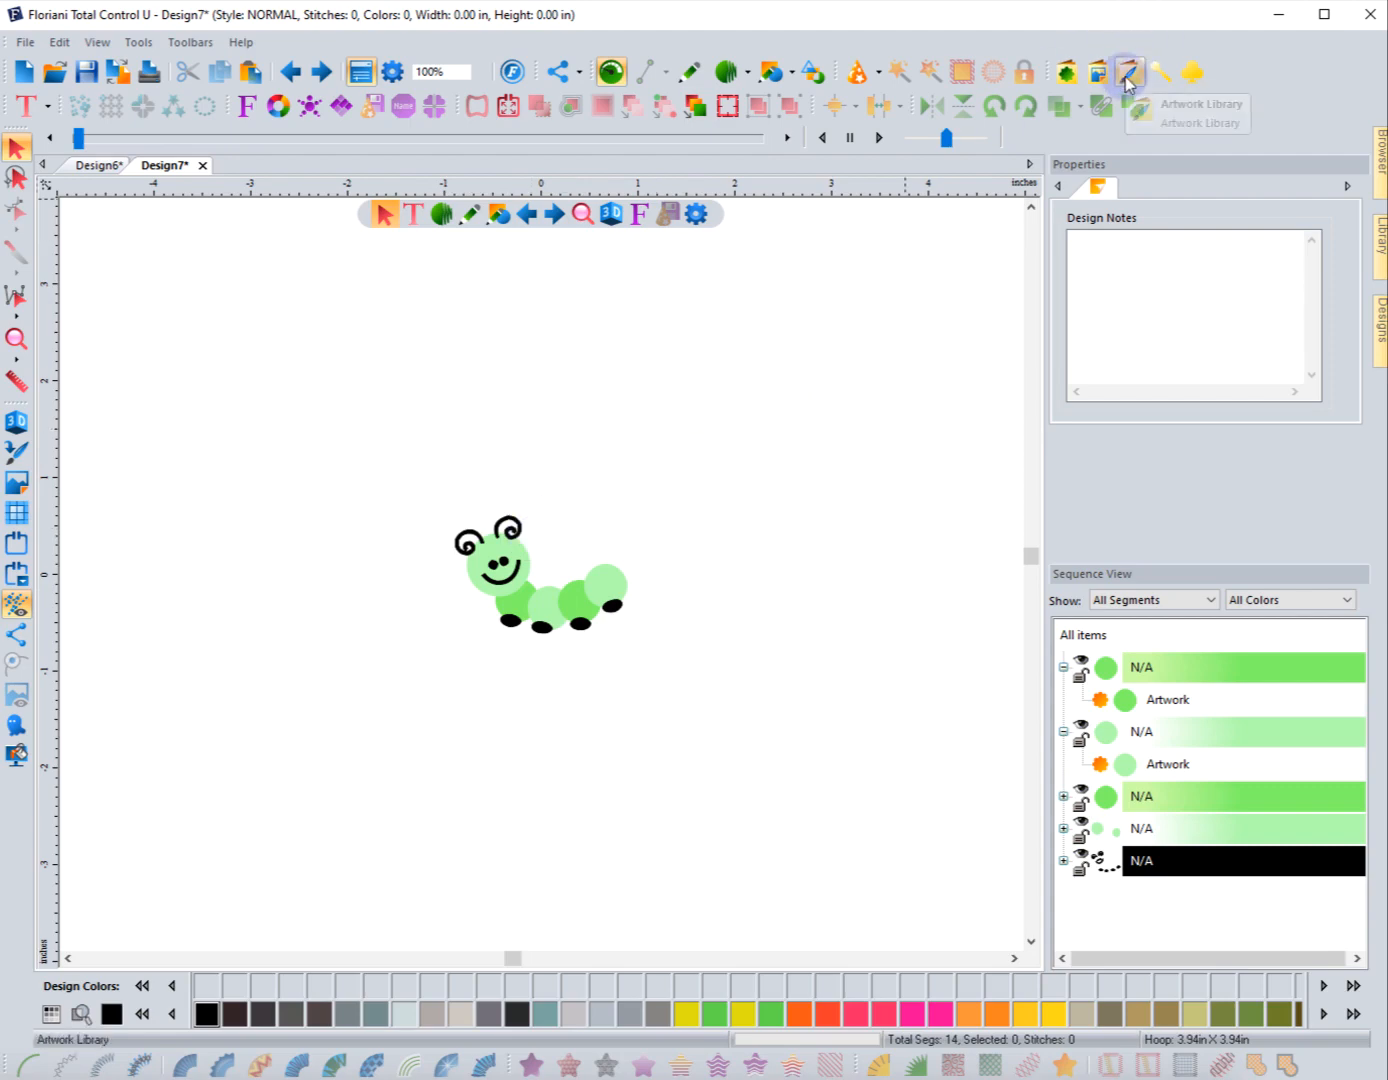
Step: Browse the artwork library, previewing FBA015, FBA034, gingerbread, Graduate and FBA051, and close it without importing
{"action": "left_click", "coordinate": [1126, 76]}
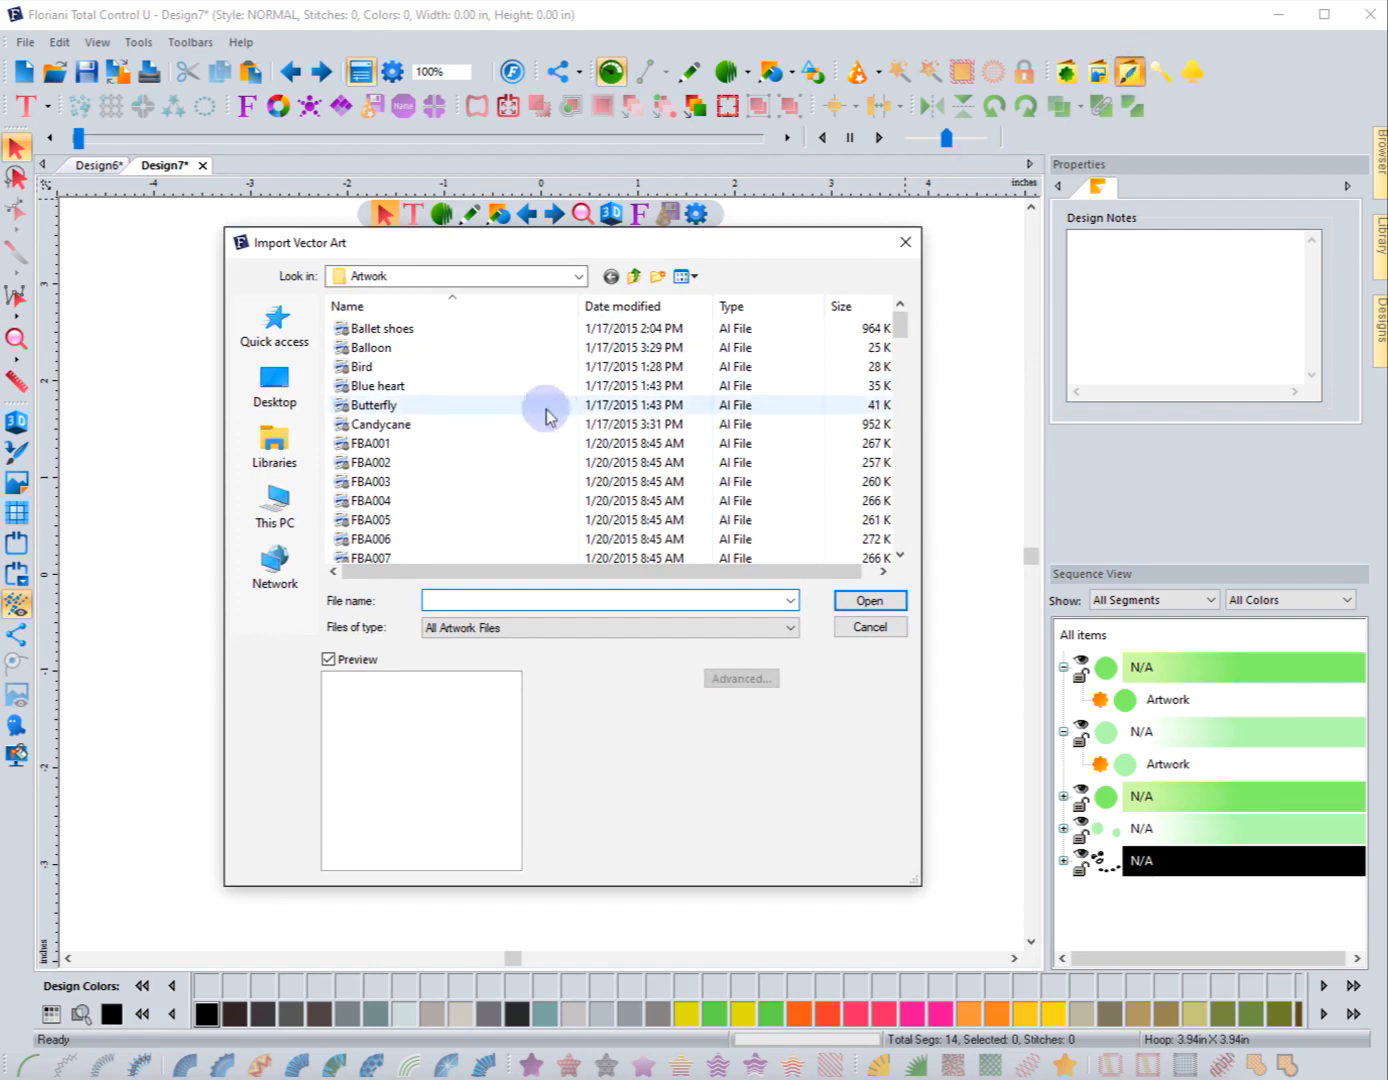
{"action": "scroll", "coordinate": [418, 478], "scroll_direction": "down", "scroll_amount": 4}
{"action": "left_click", "coordinate": [417, 481]}
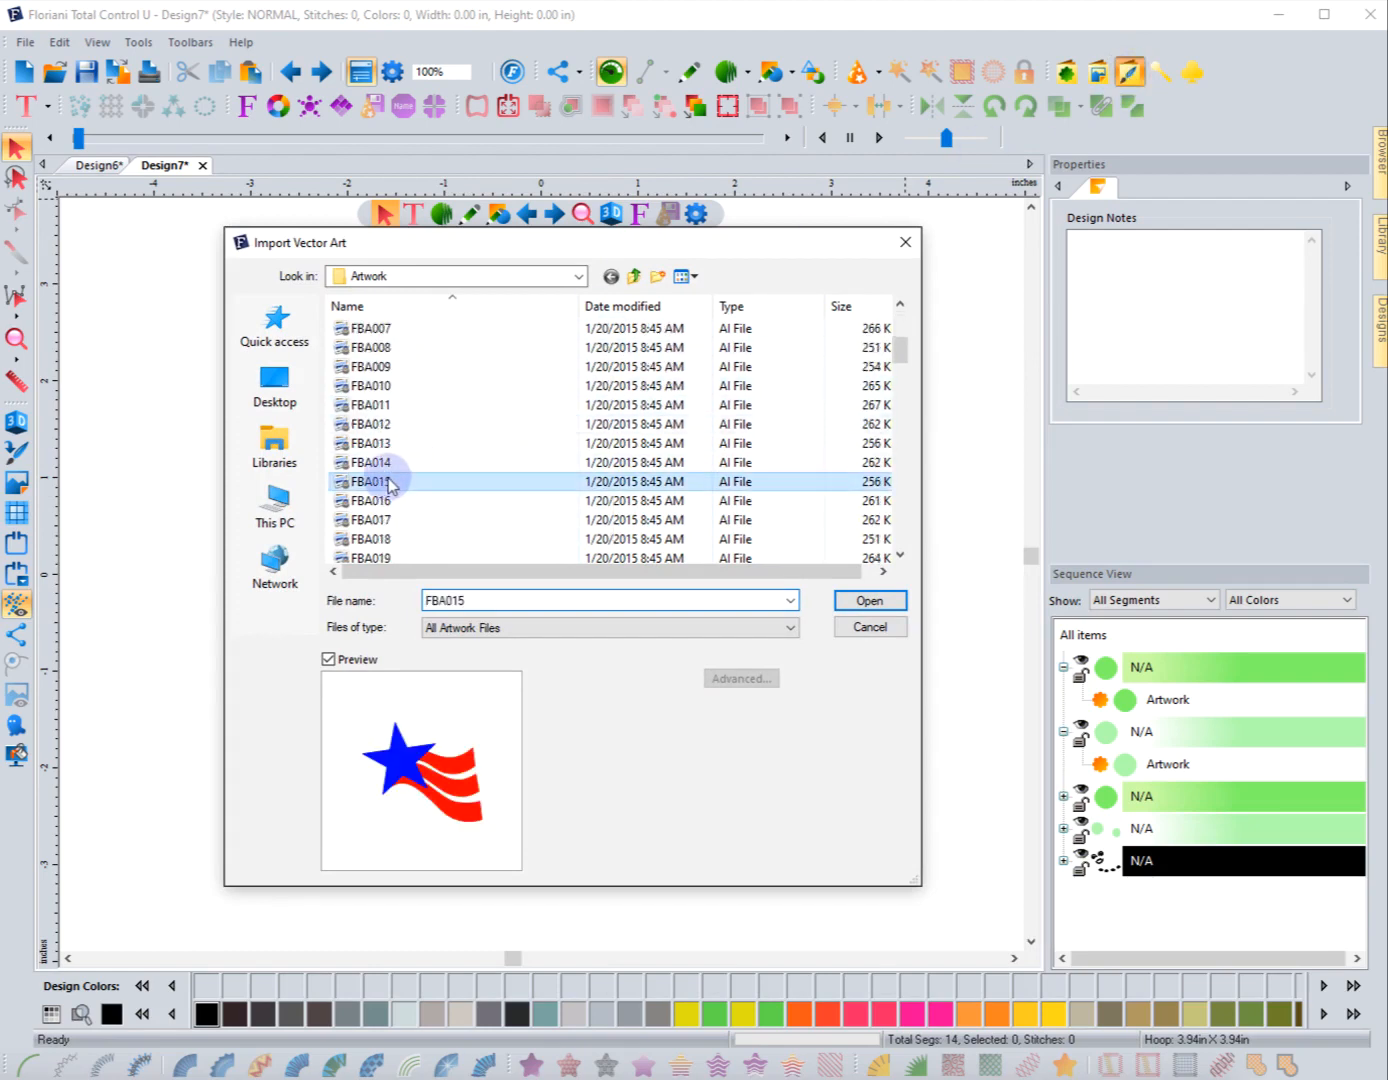
{"action": "scroll", "coordinate": [402, 491], "scroll_direction": "down", "scroll_amount": 6}
{"action": "left_click", "coordinate": [390, 500]}
{"action": "scroll", "coordinate": [395, 506], "scroll_direction": "down", "scroll_amount": 19}
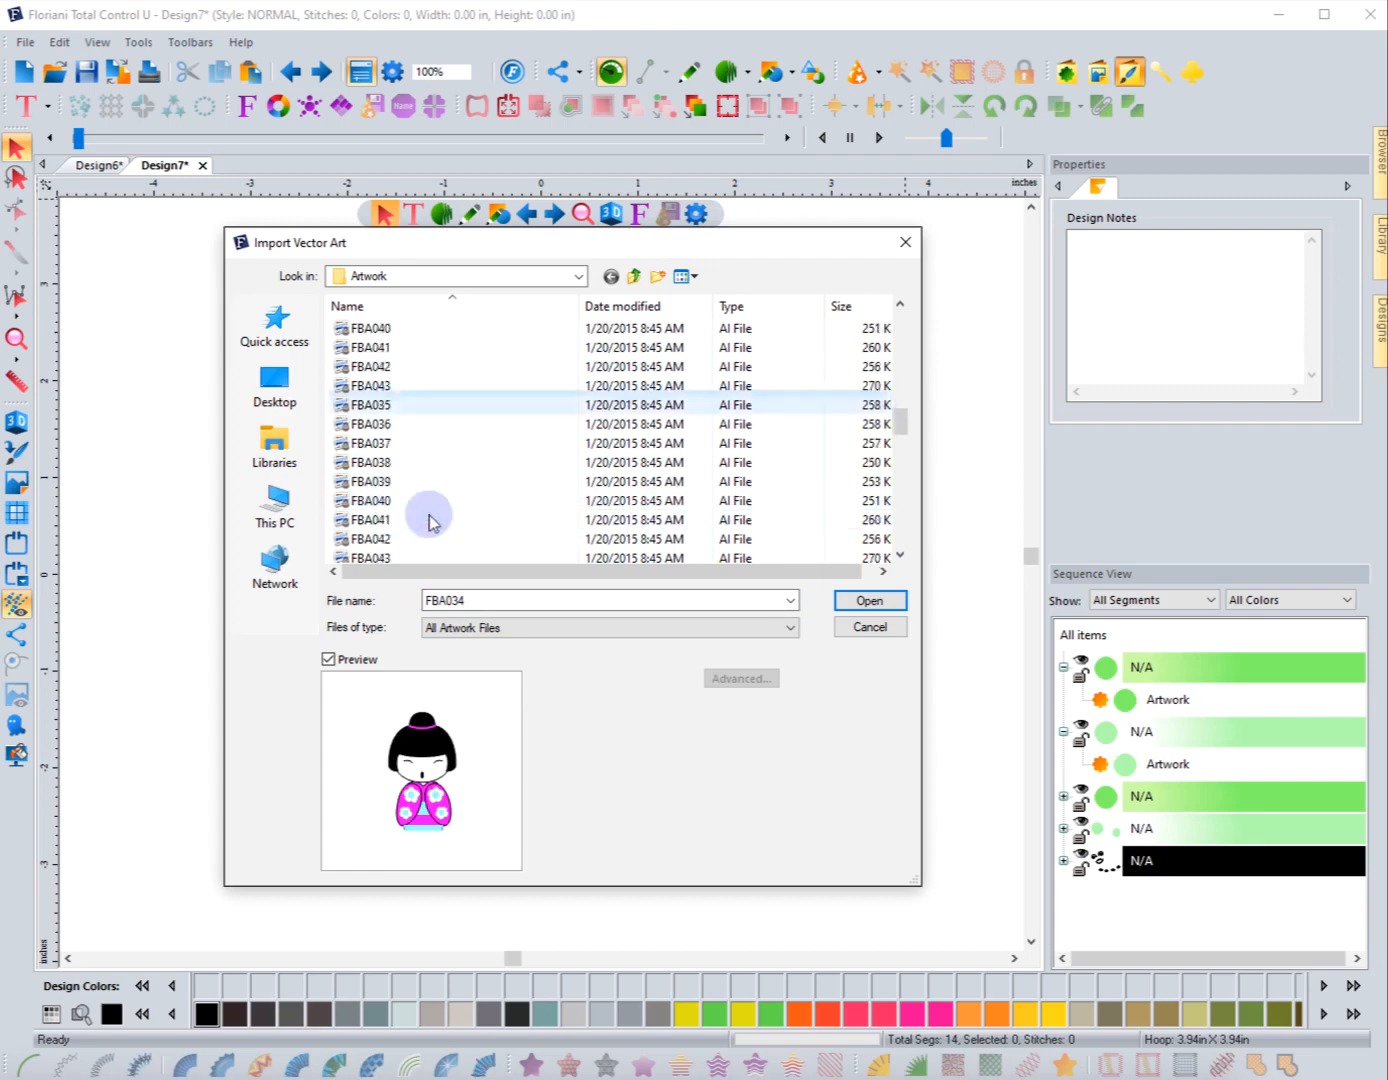
{"action": "left_click", "coordinate": [384, 521]}
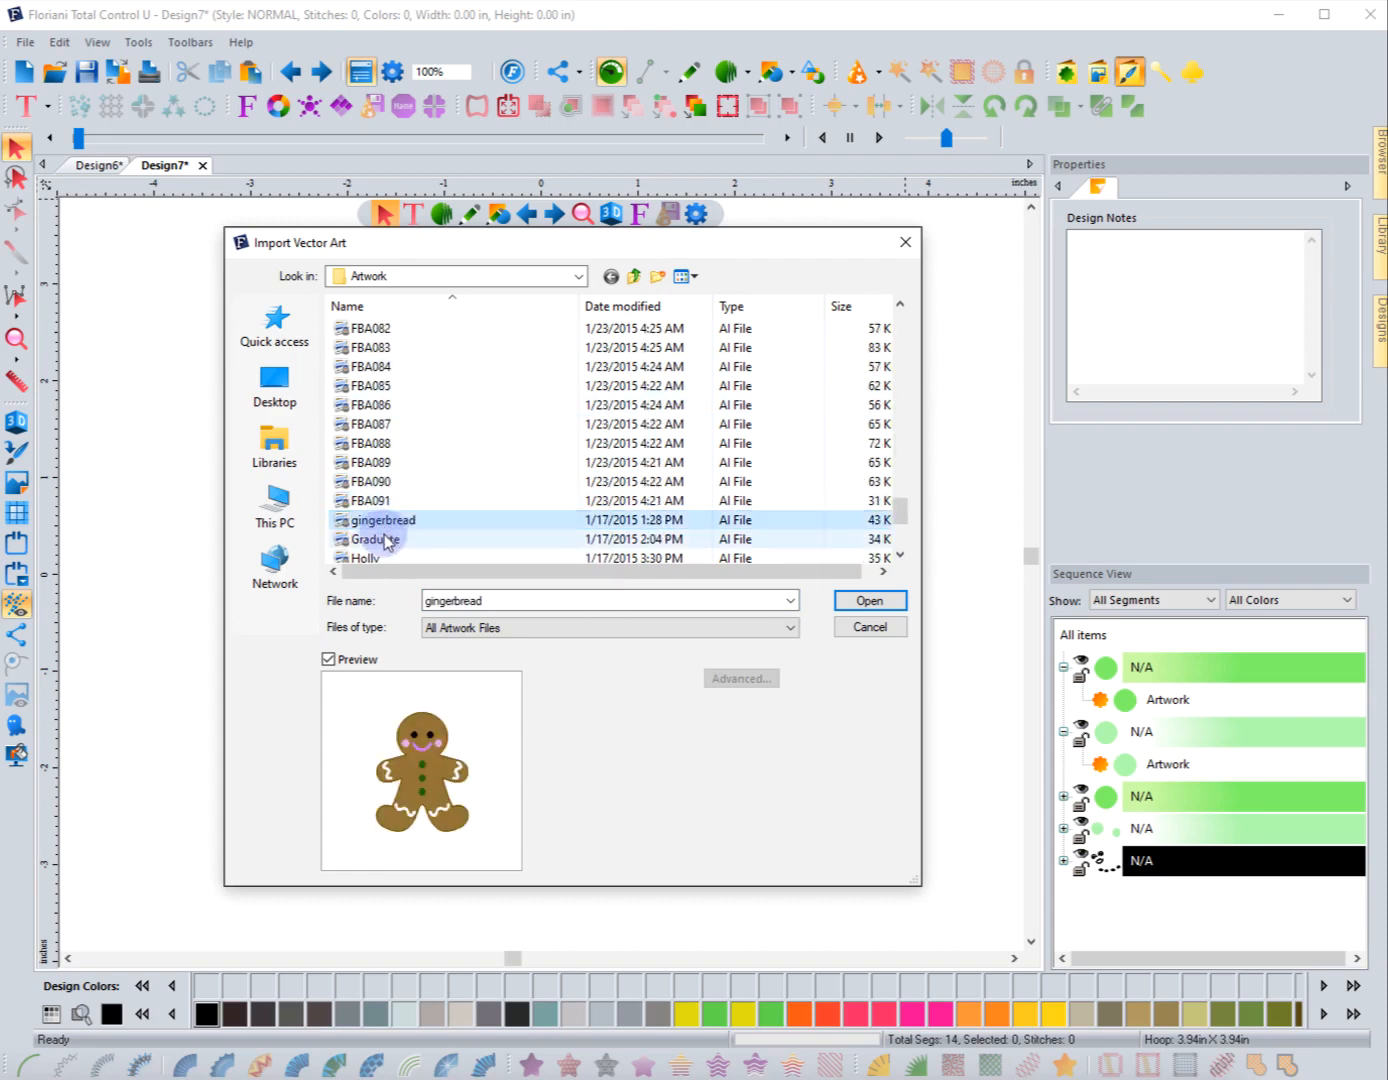
{"action": "left_click", "coordinate": [386, 541]}
{"action": "scroll", "coordinate": [485, 481], "scroll_direction": "up", "scroll_amount": 12}
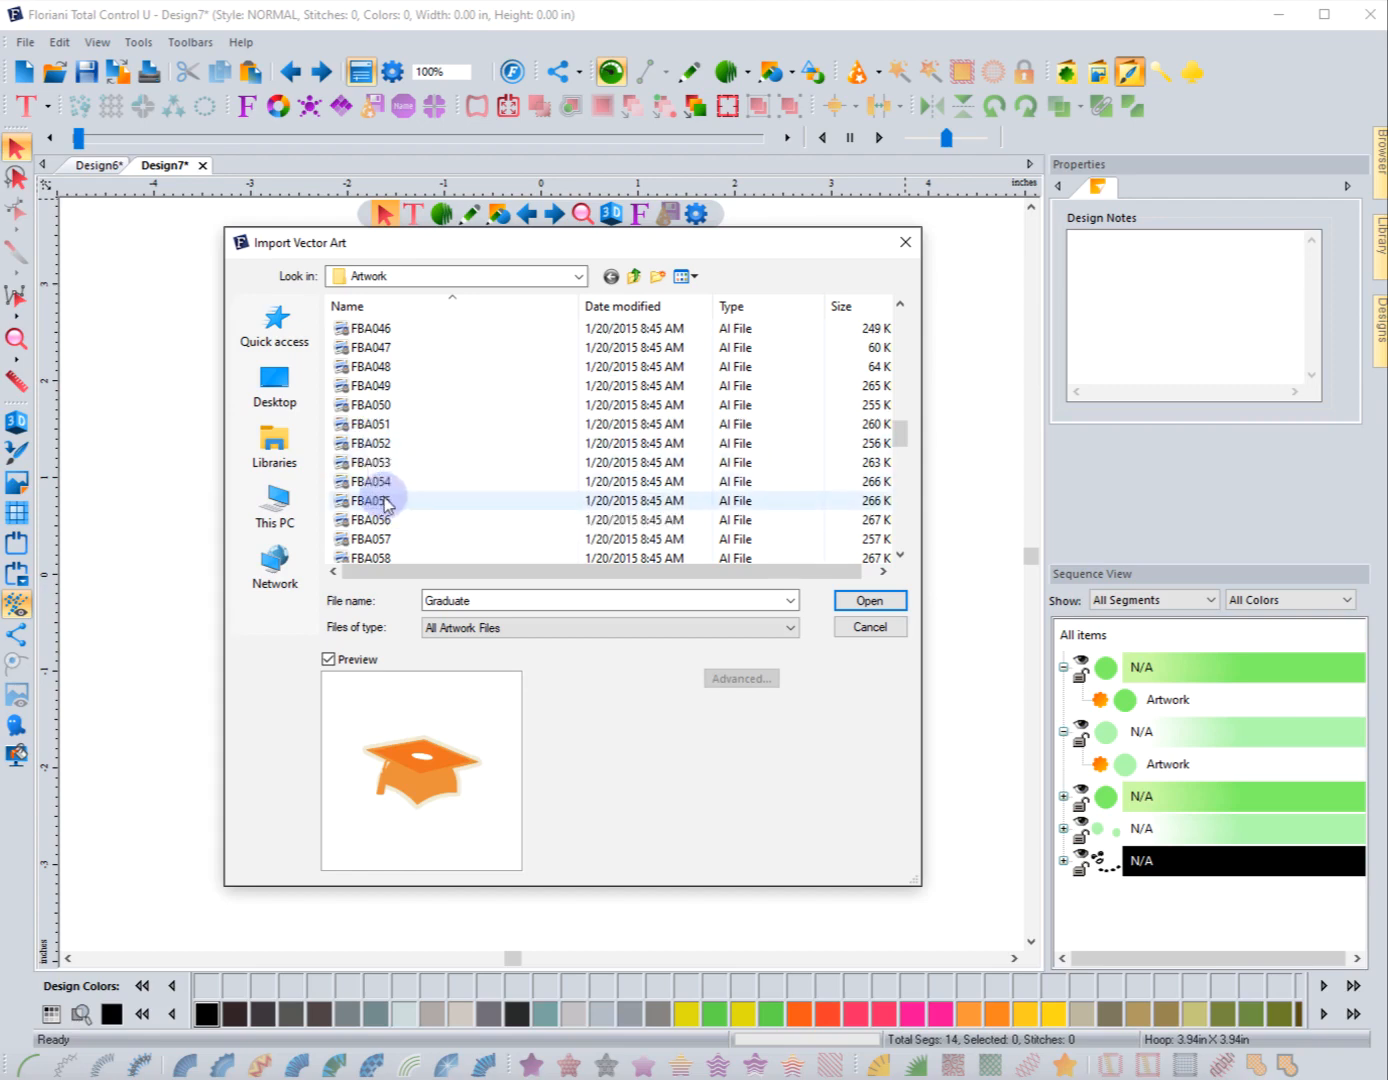
{"action": "left_click", "coordinate": [370, 426]}
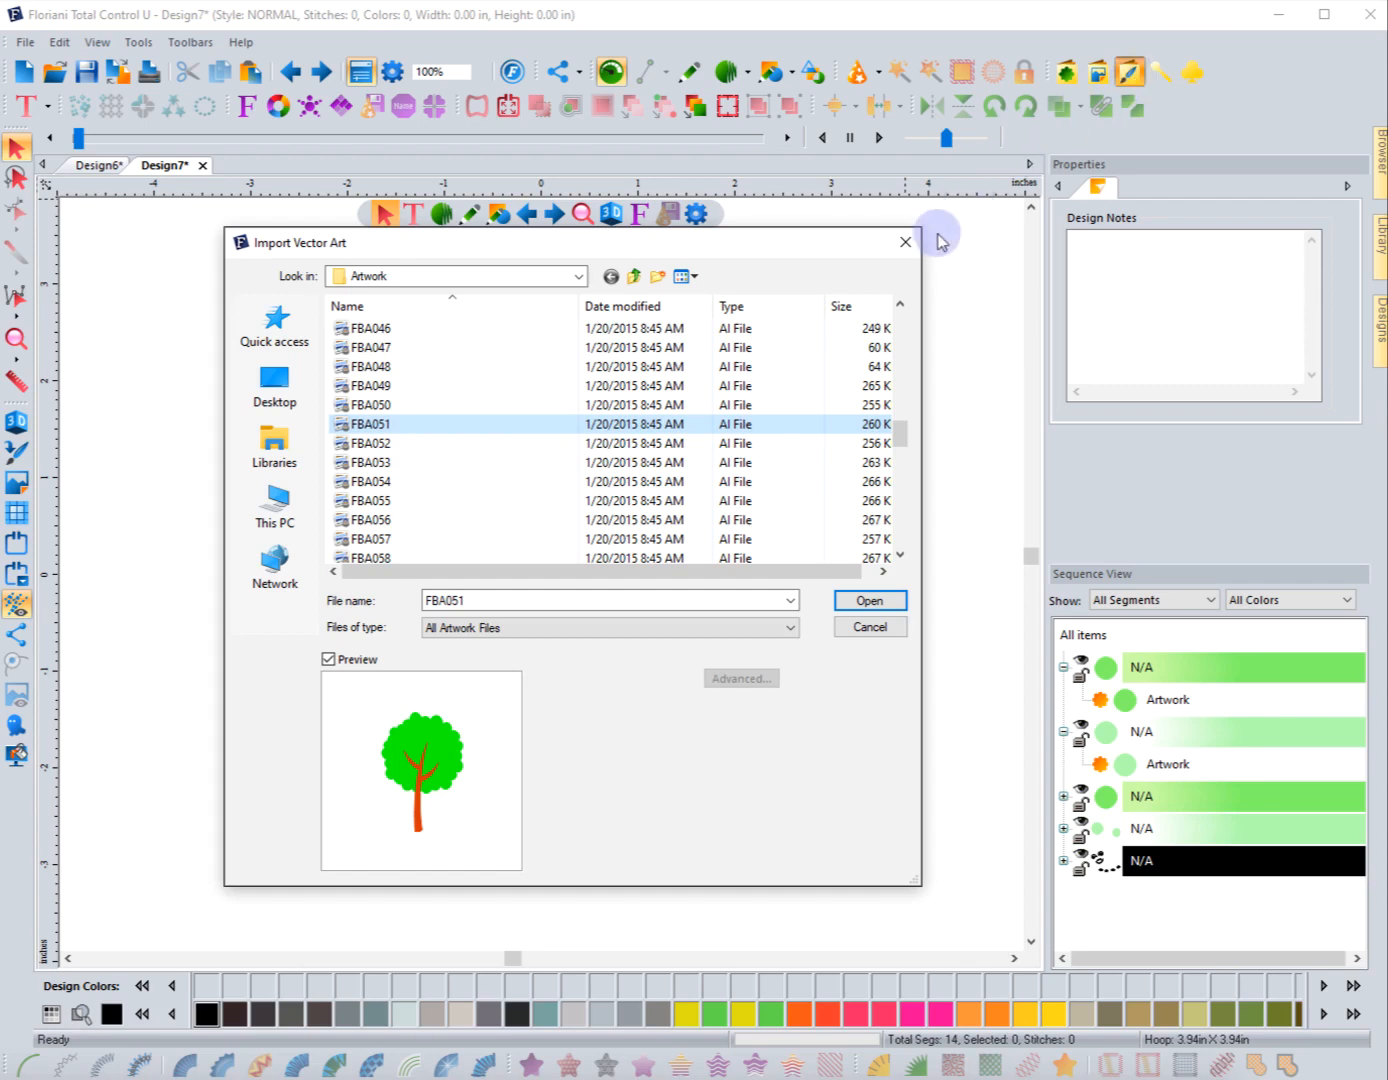
{"action": "left_click", "coordinate": [906, 242]}
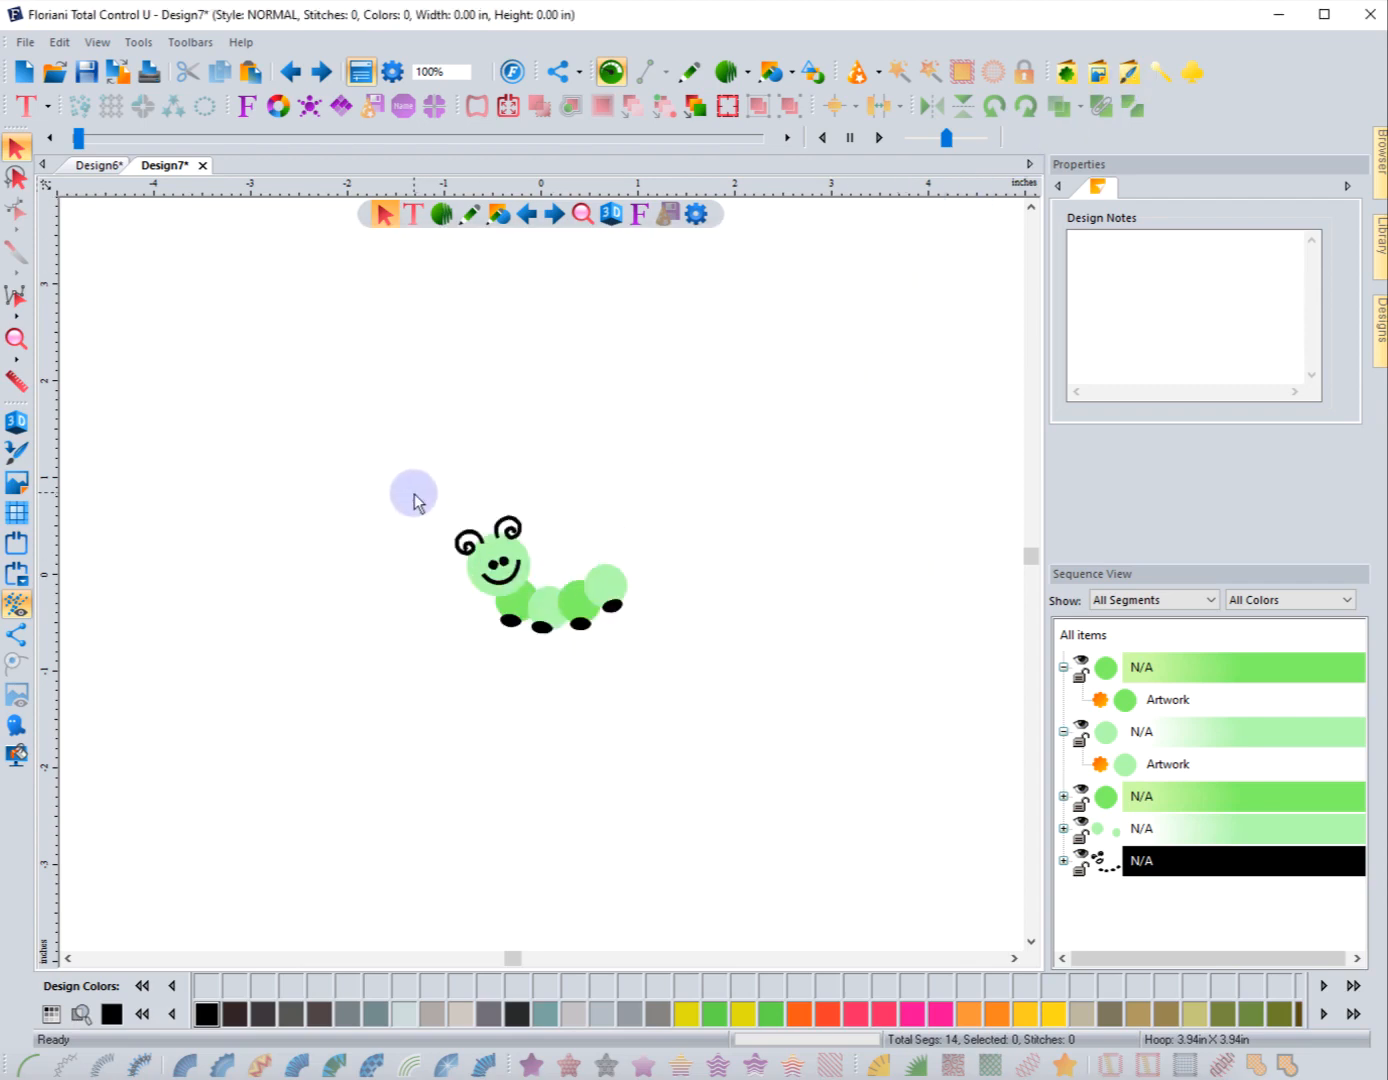
{"action": "left_click", "coordinate": [1127, 72]}
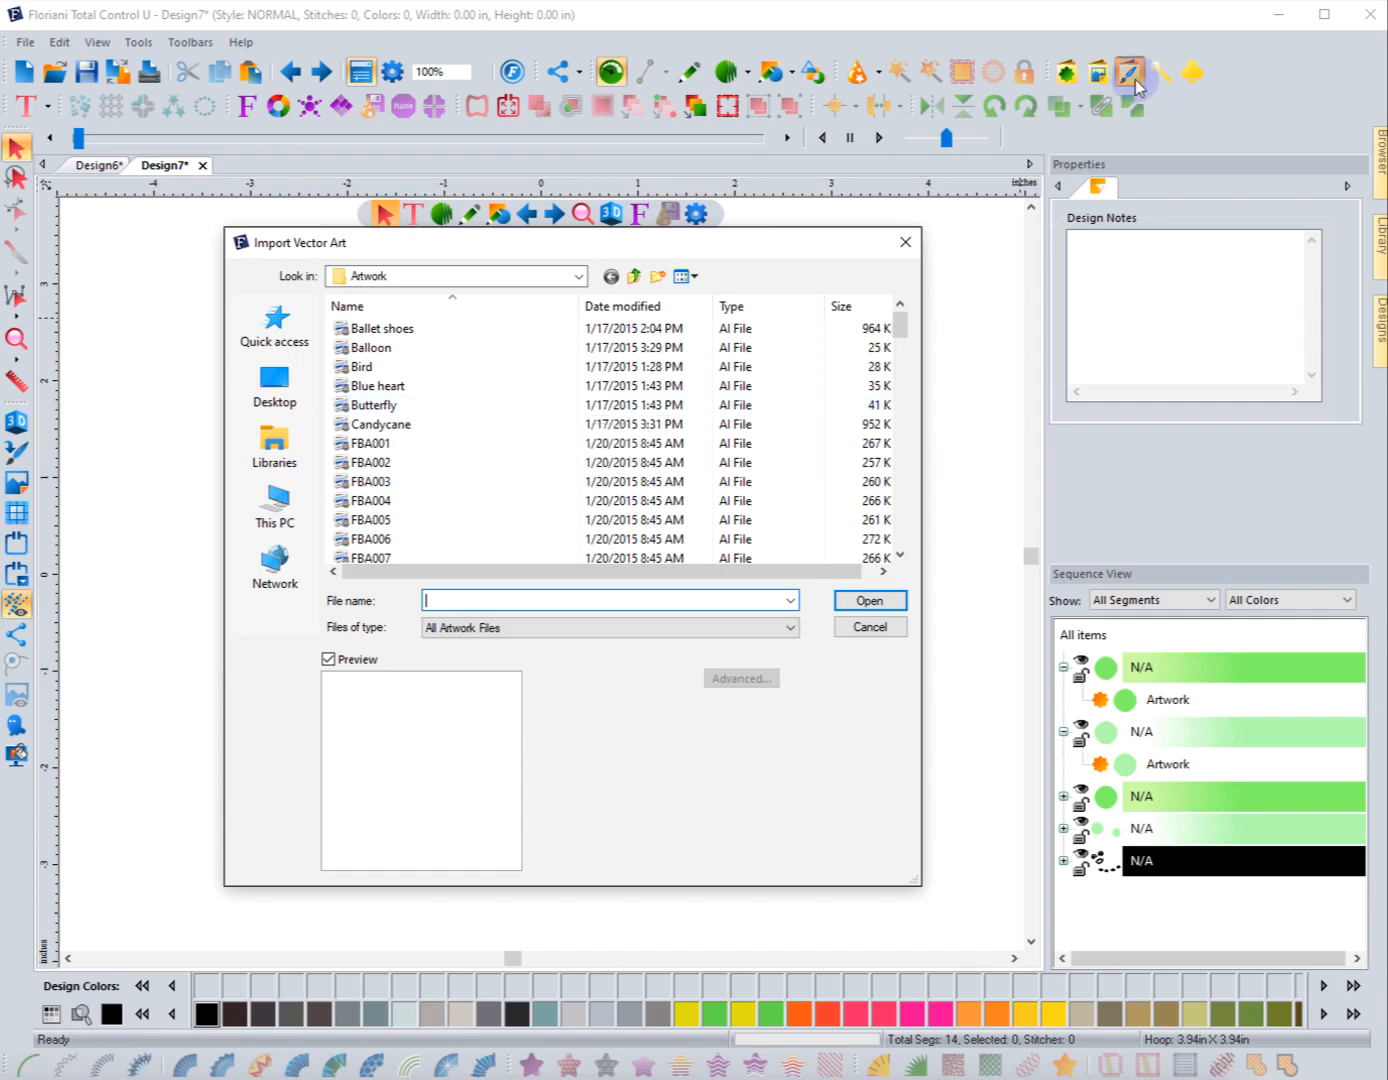
{"action": "left_click", "coordinate": [905, 248]}
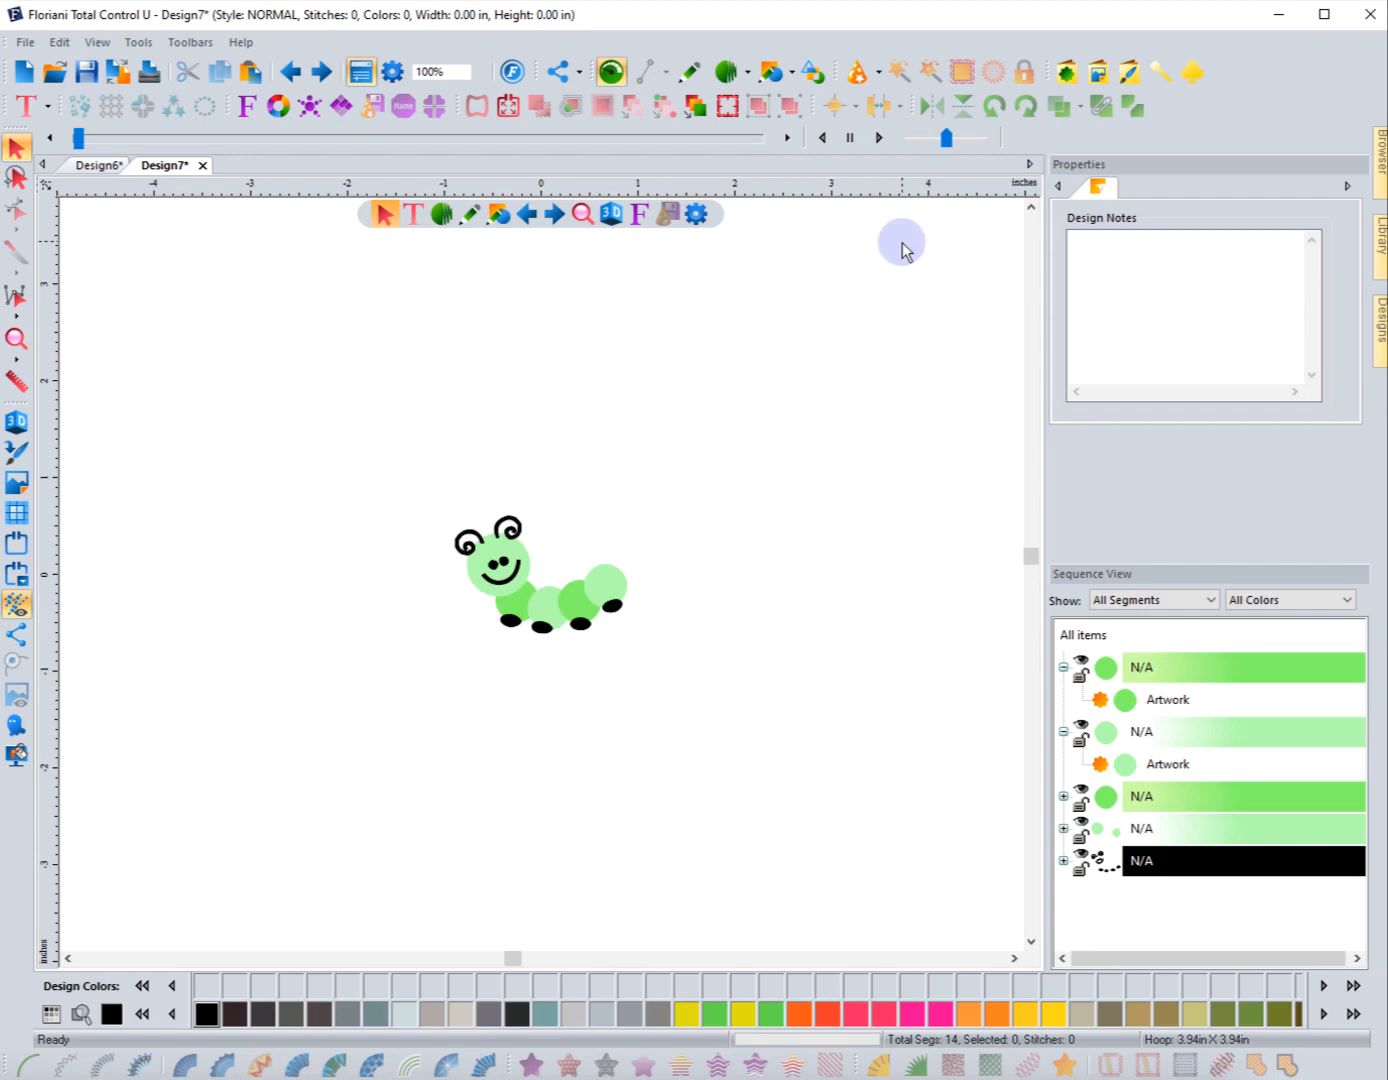
{"action": "left_click", "coordinate": [1124, 76]}
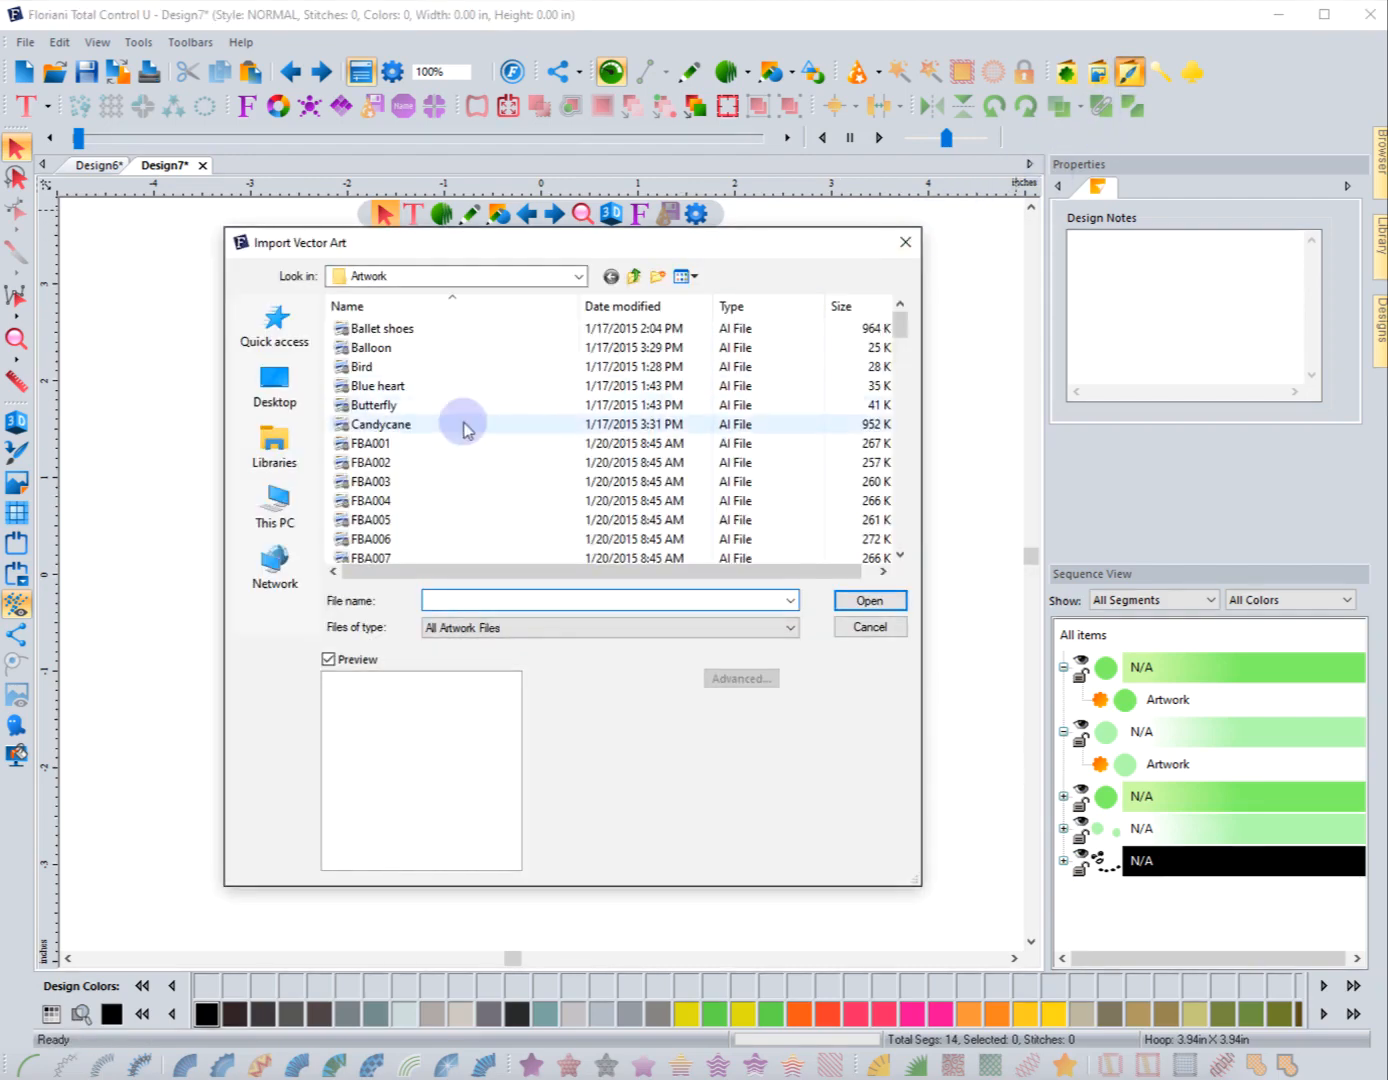
{"action": "left_click", "coordinate": [906, 242]}
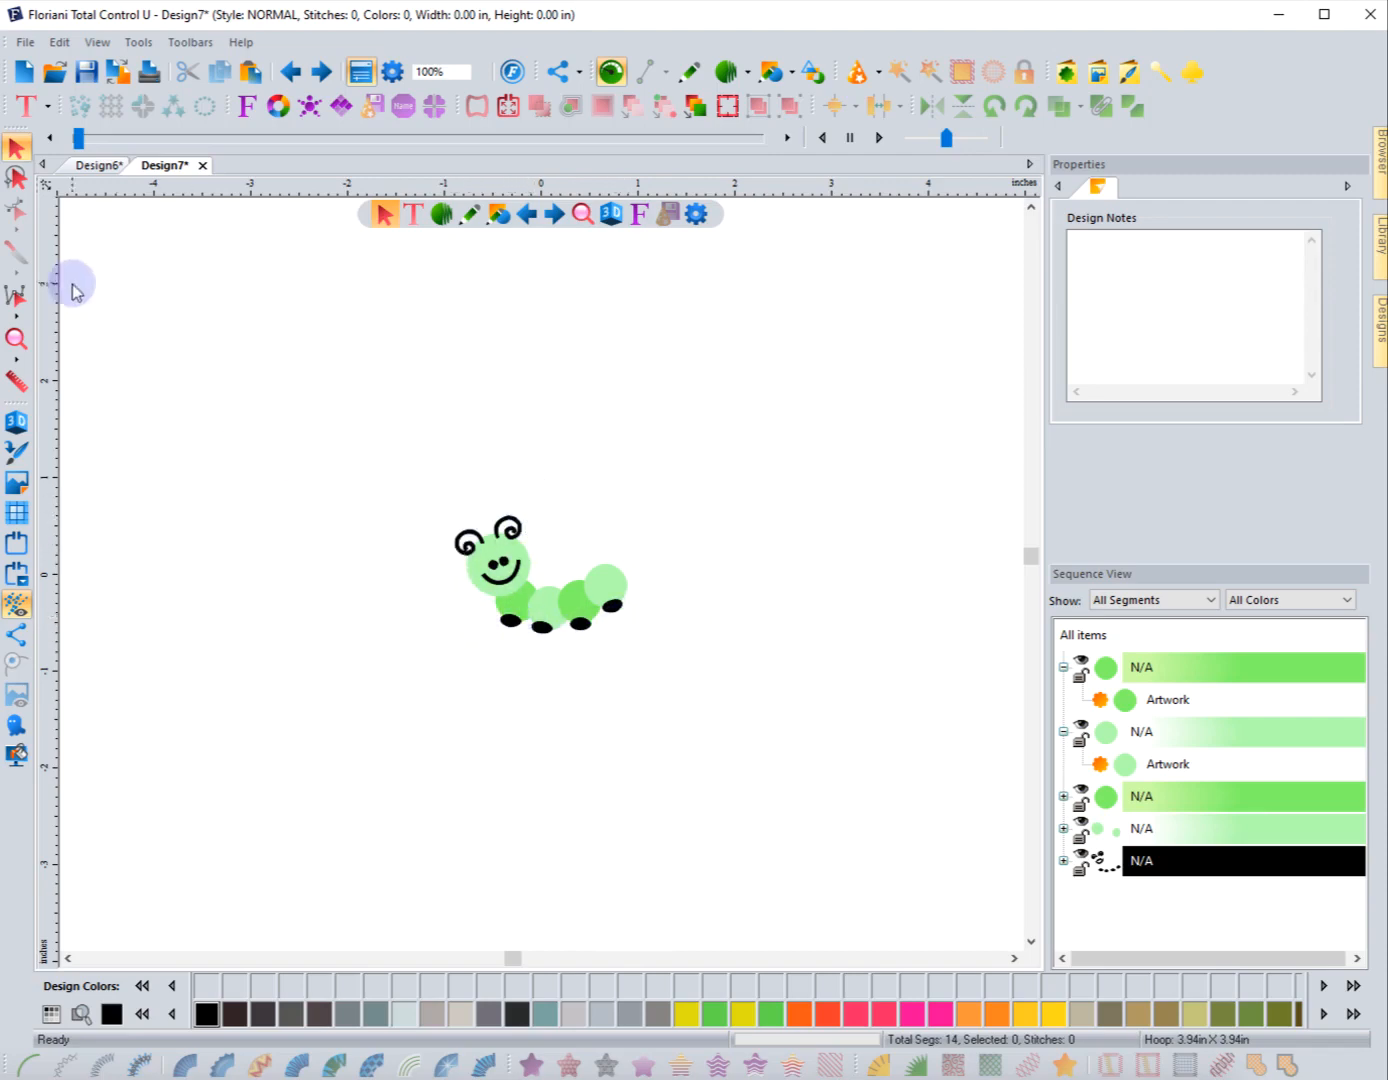
Step: Select the entire caterpillar artwork and delete it from the design
{"action": "left_click_drag", "start_coordinate": [400, 490], "coordinate": [707, 690]}
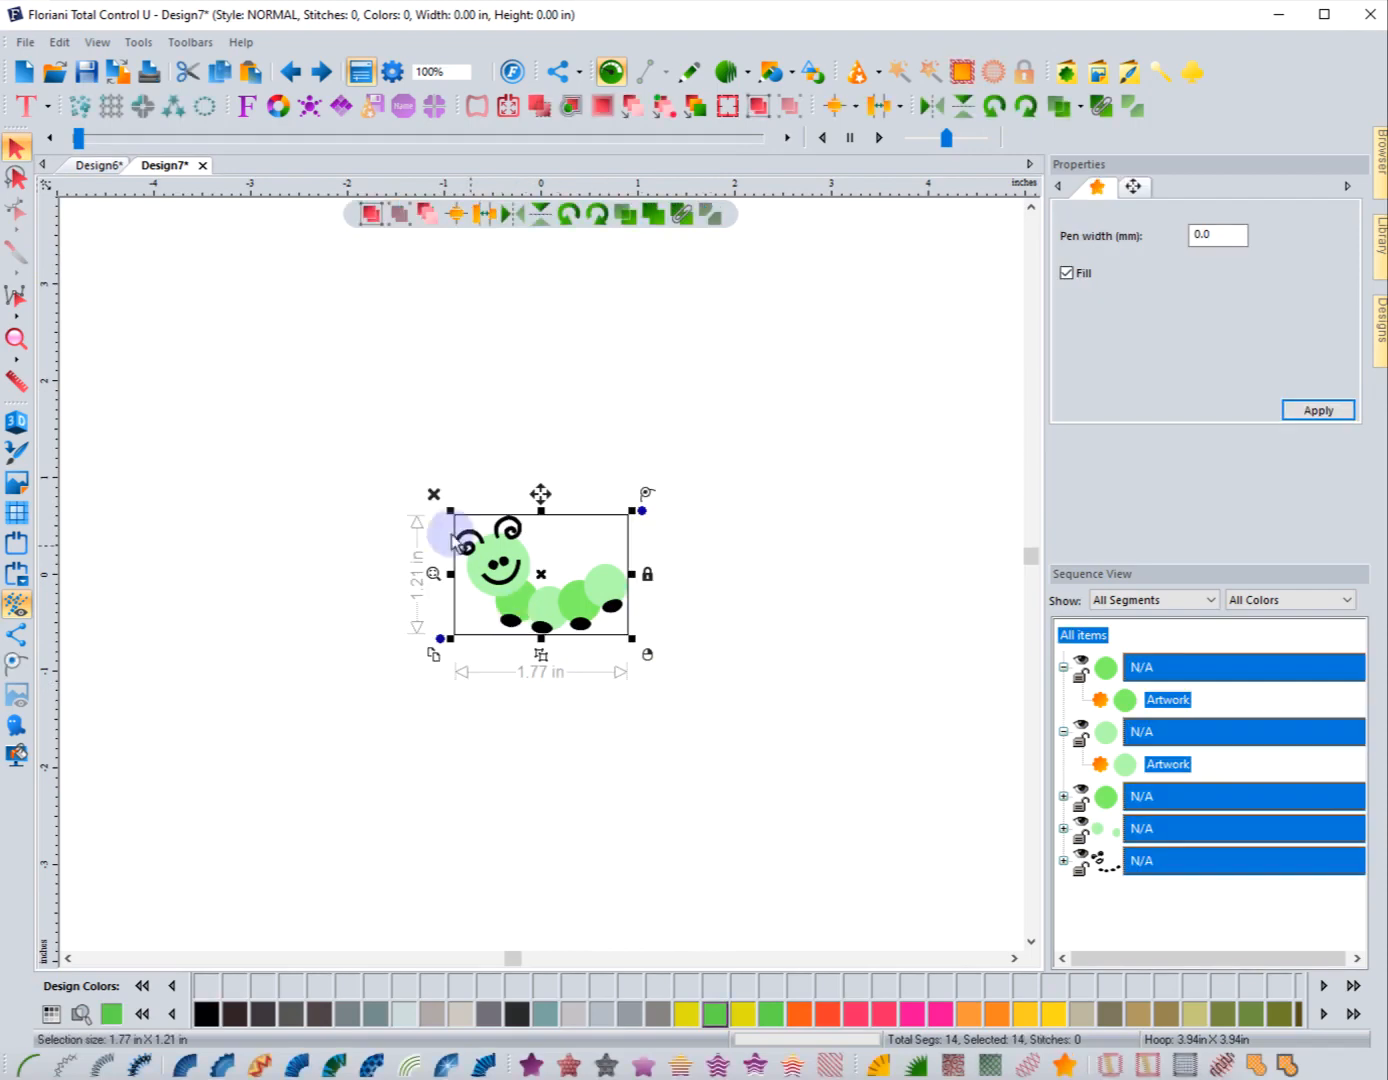
{"action": "left_click", "coordinate": [434, 493]}
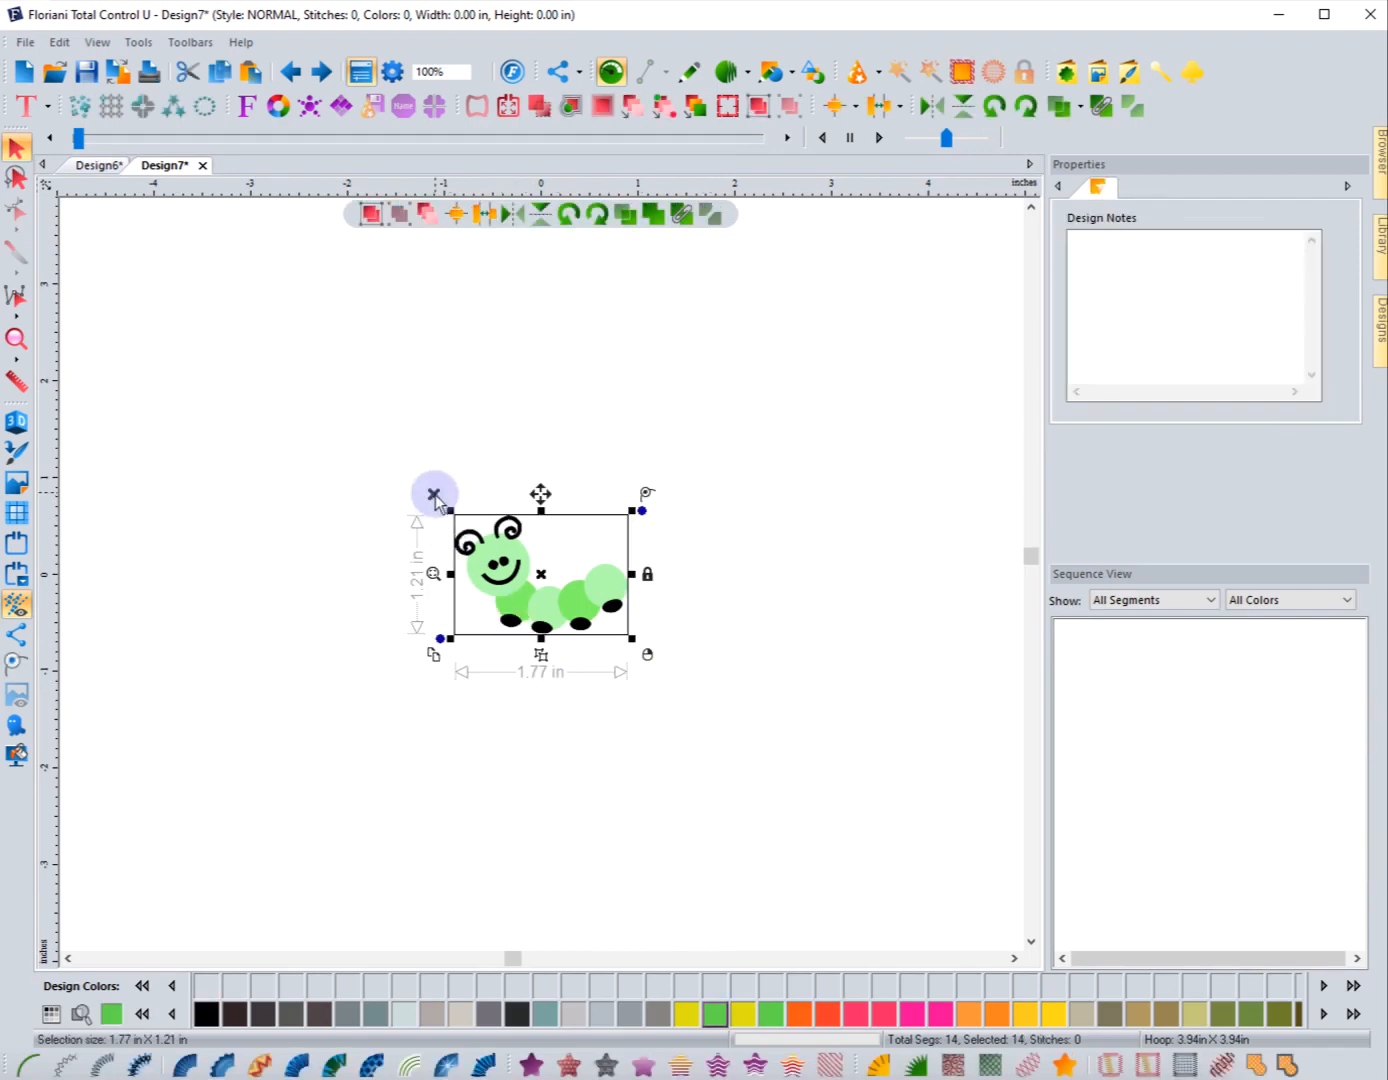
Step: Start the Button Hole tool and apply the Keyhole Round type
{"action": "left_click", "coordinate": [1160, 74]}
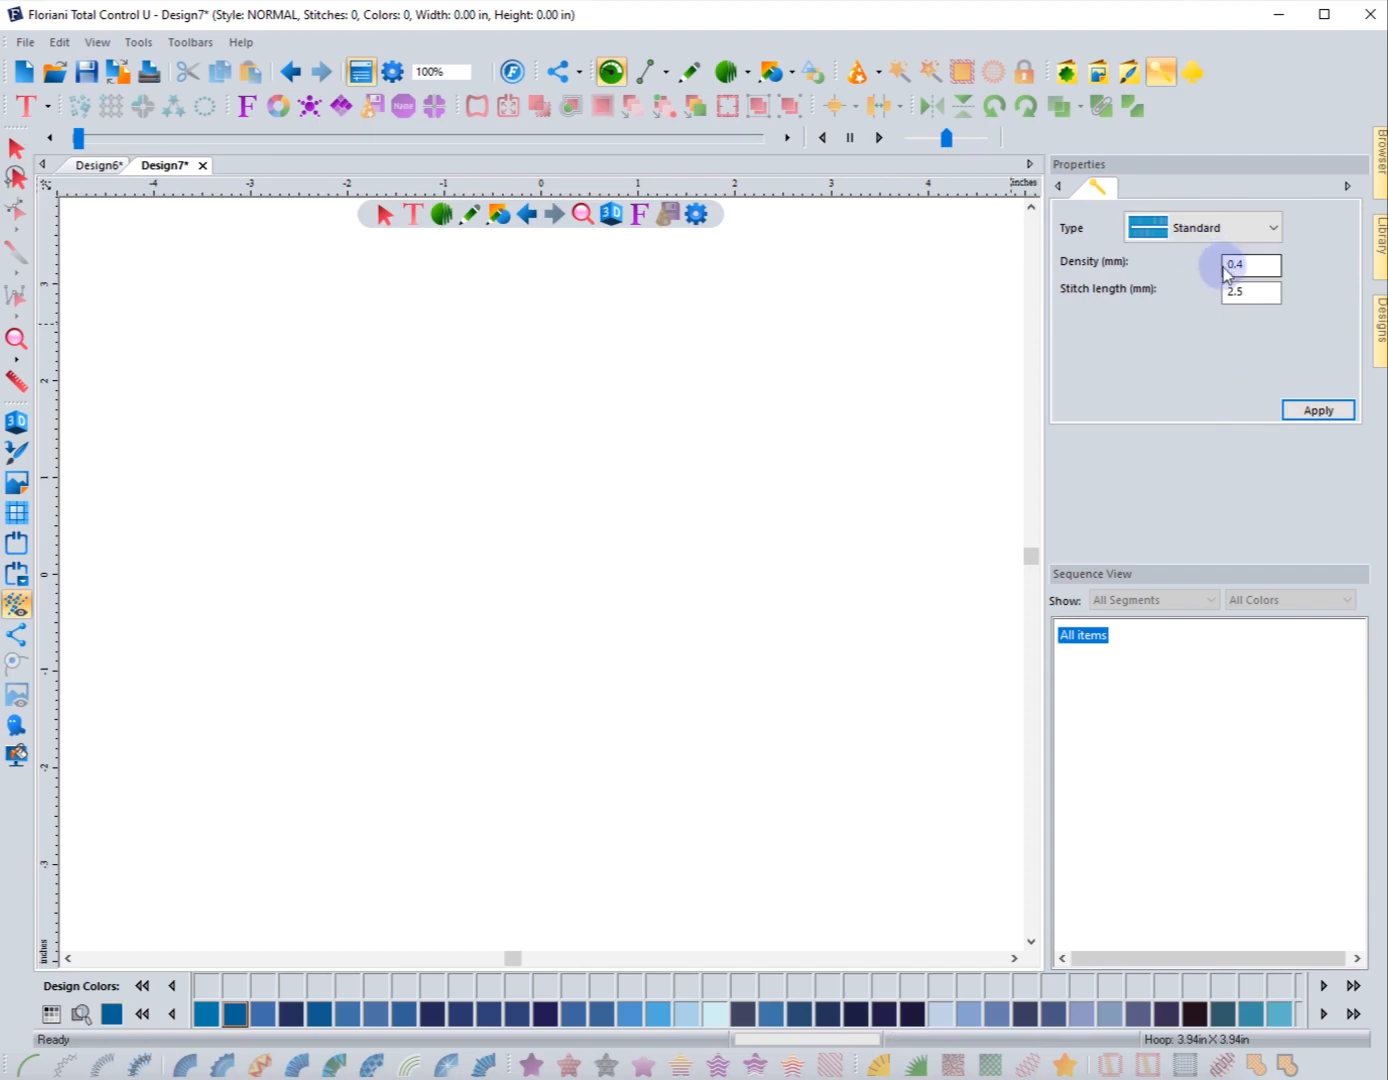
{"action": "left_click", "coordinate": [1271, 230]}
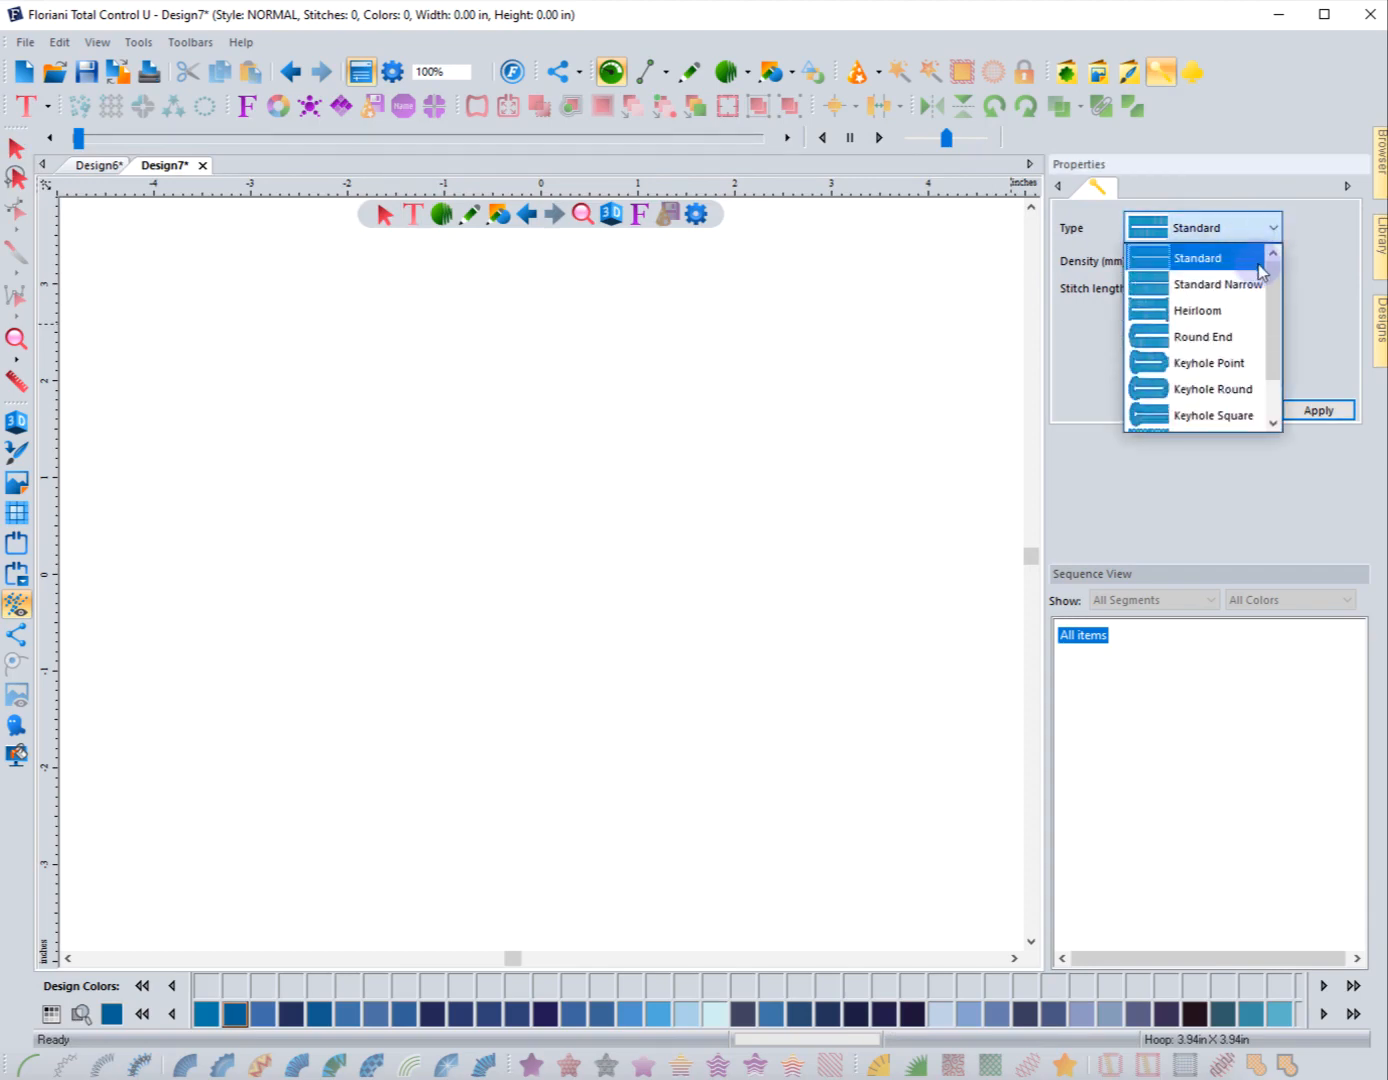
{"action": "left_click_drag", "start_coordinate": [1271, 277], "coordinate": [1277, 309]}
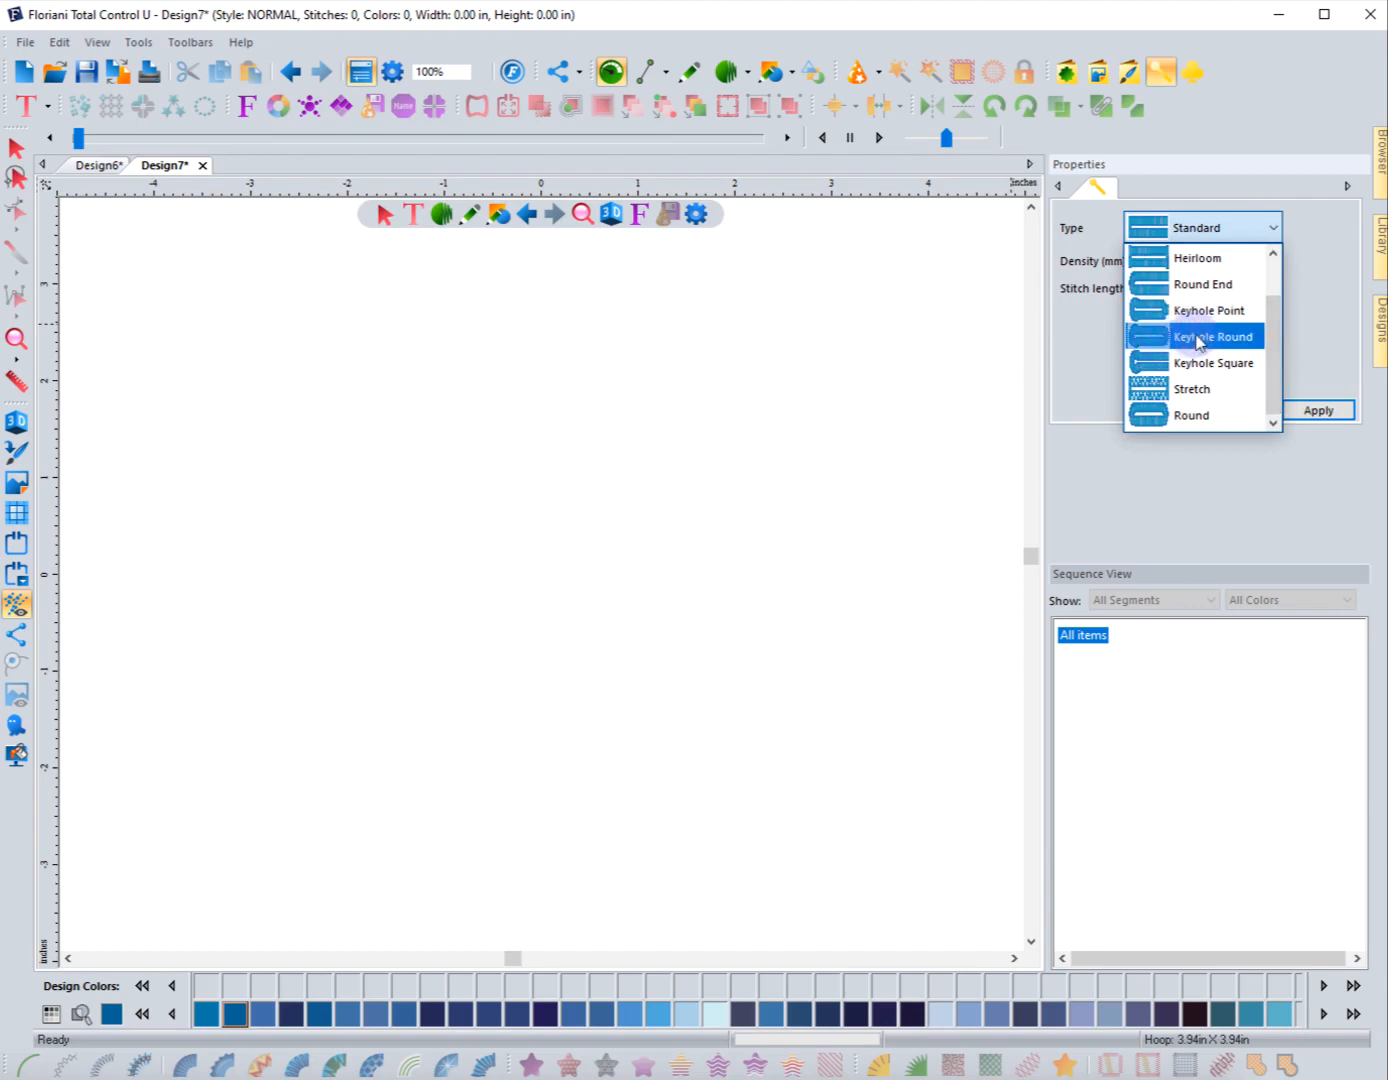
{"action": "left_click", "coordinate": [1194, 347]}
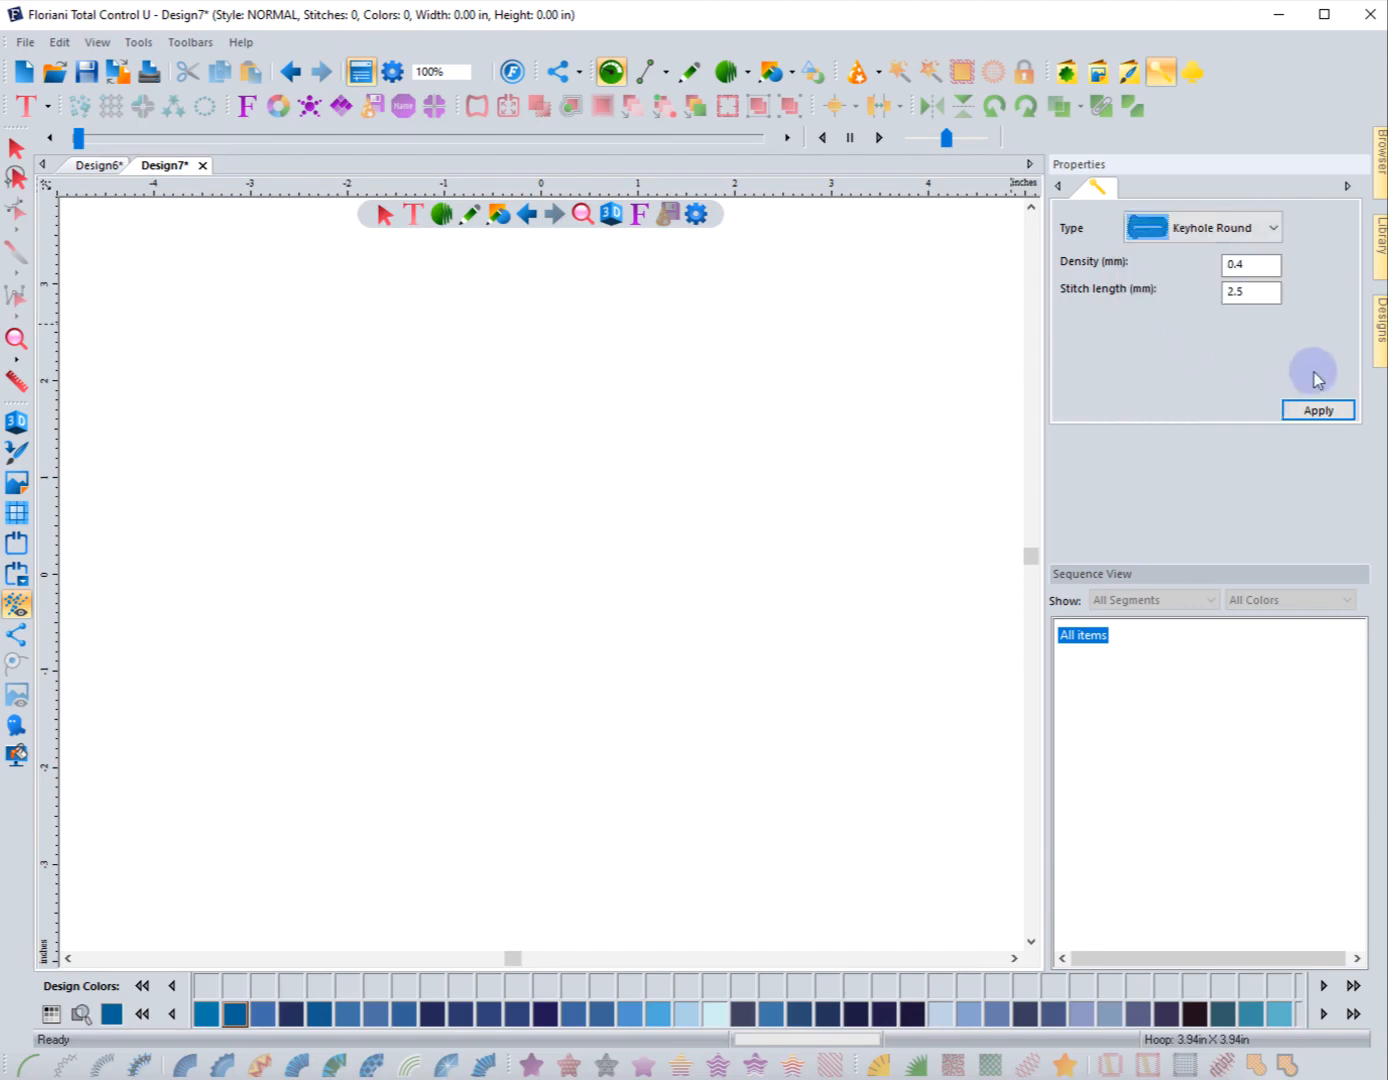
{"action": "left_click", "coordinate": [1313, 411]}
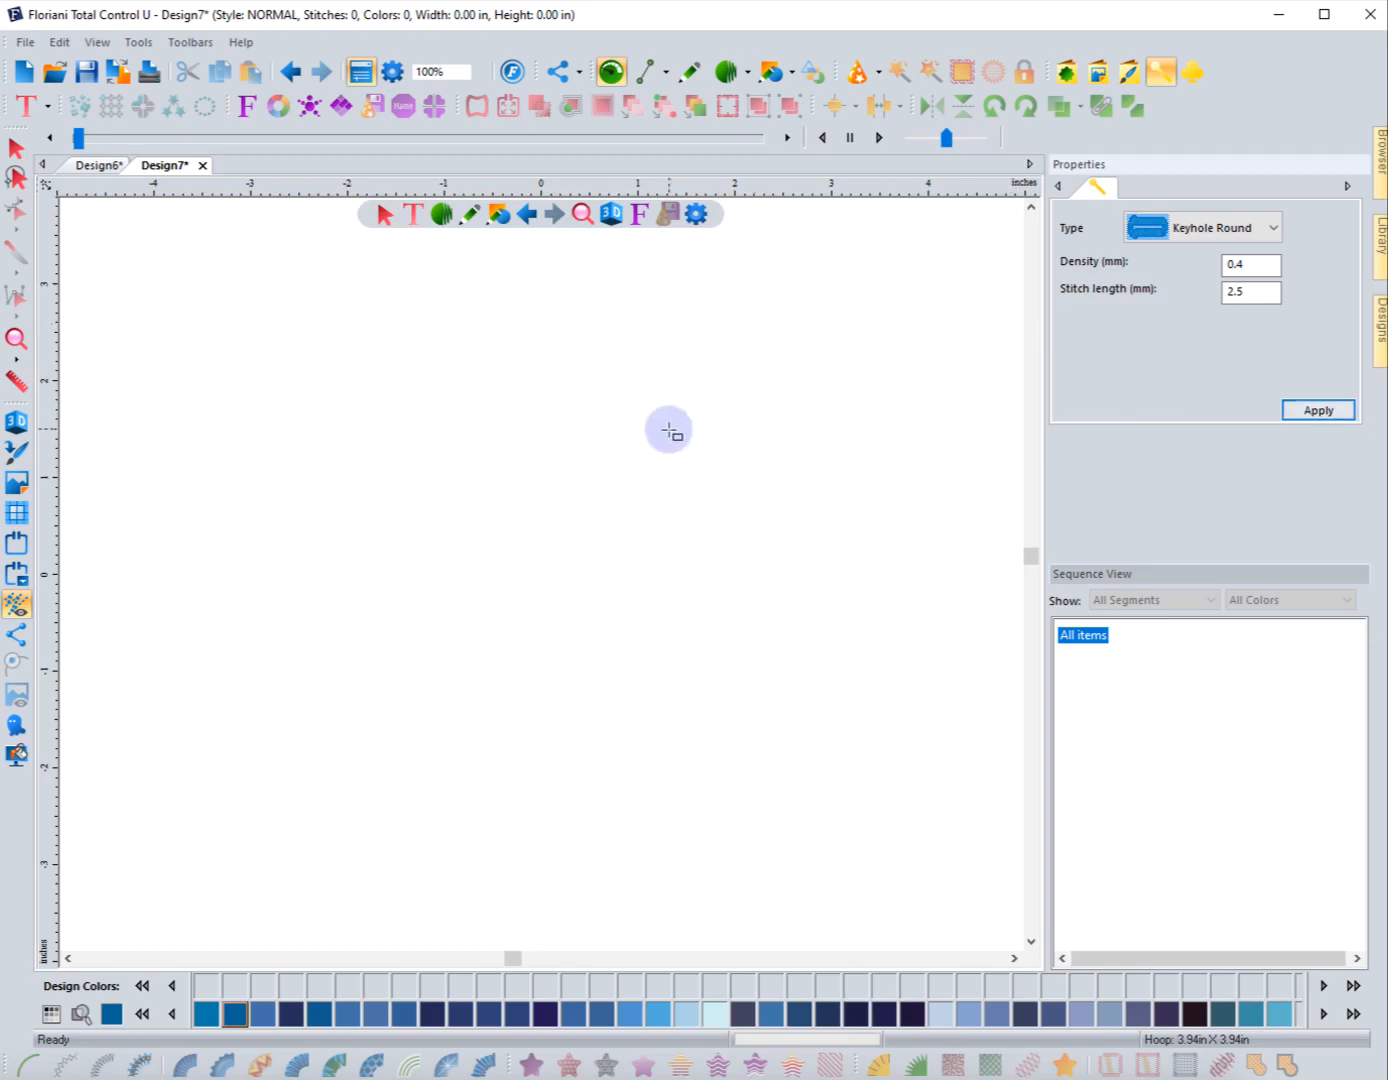
Step: Place three Standard button holes in the upper part of the design: two 0.22 × 0.81 in and one about 0.20 × 1.23 in
{"action": "left_click", "coordinate": [427, 407]}
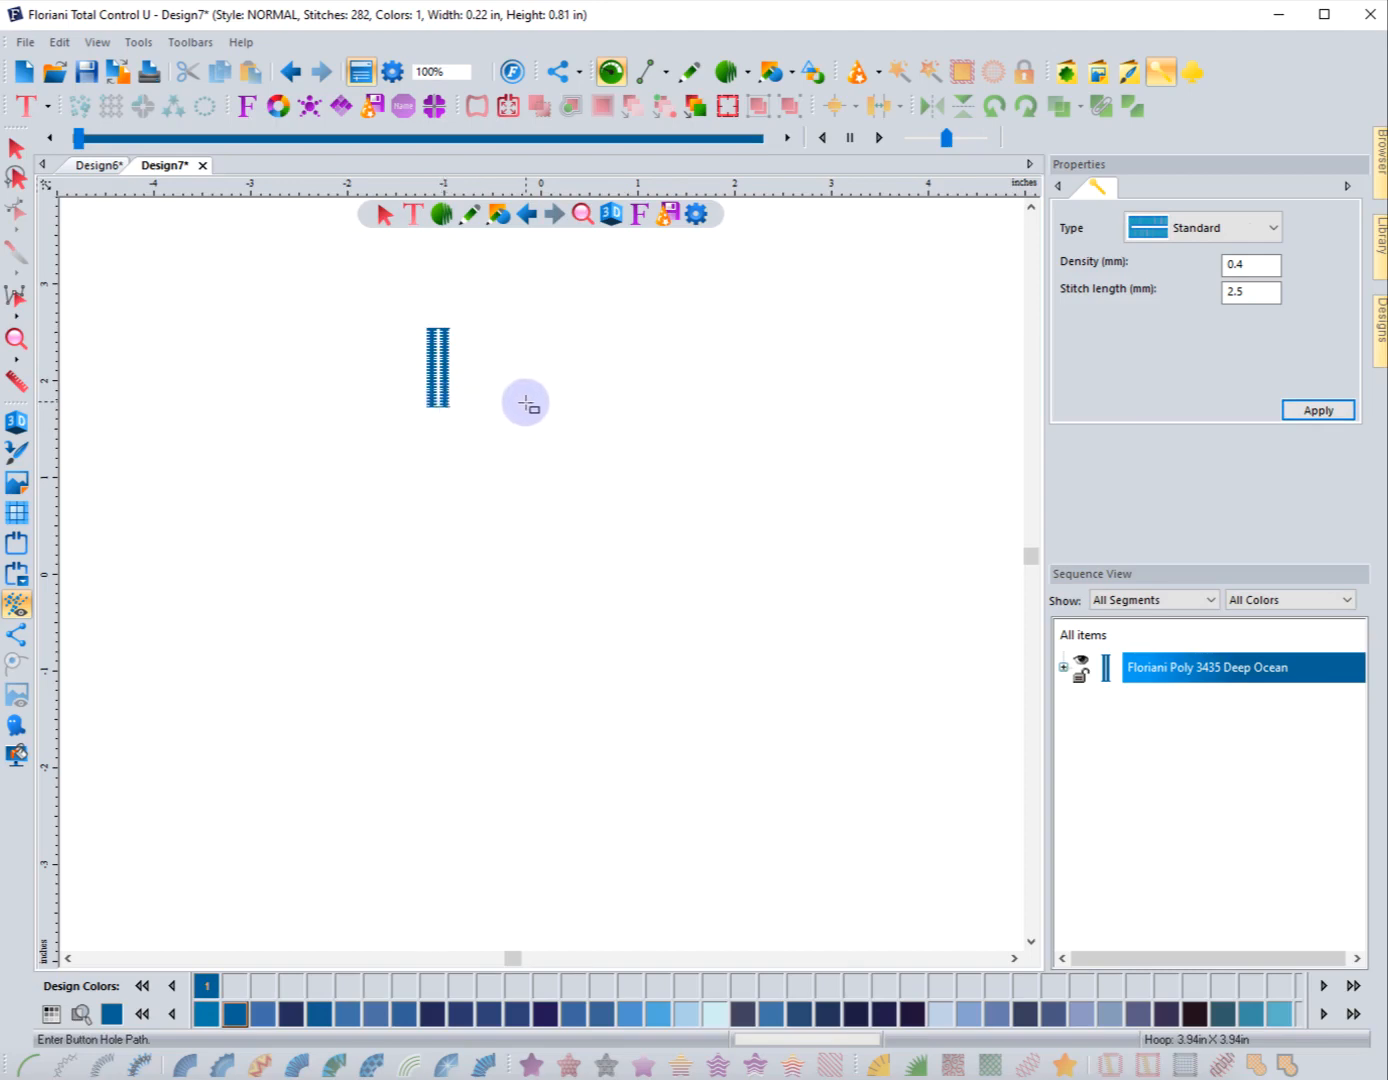
{"action": "mouse_move", "coordinate": [502, 327]}
{"action": "left_mouse_down"}
{"action": "mouse_move", "coordinate": [538, 431]}
{"action": "mouse_move", "coordinate": [520, 445]}
{"action": "left_mouse_up"}
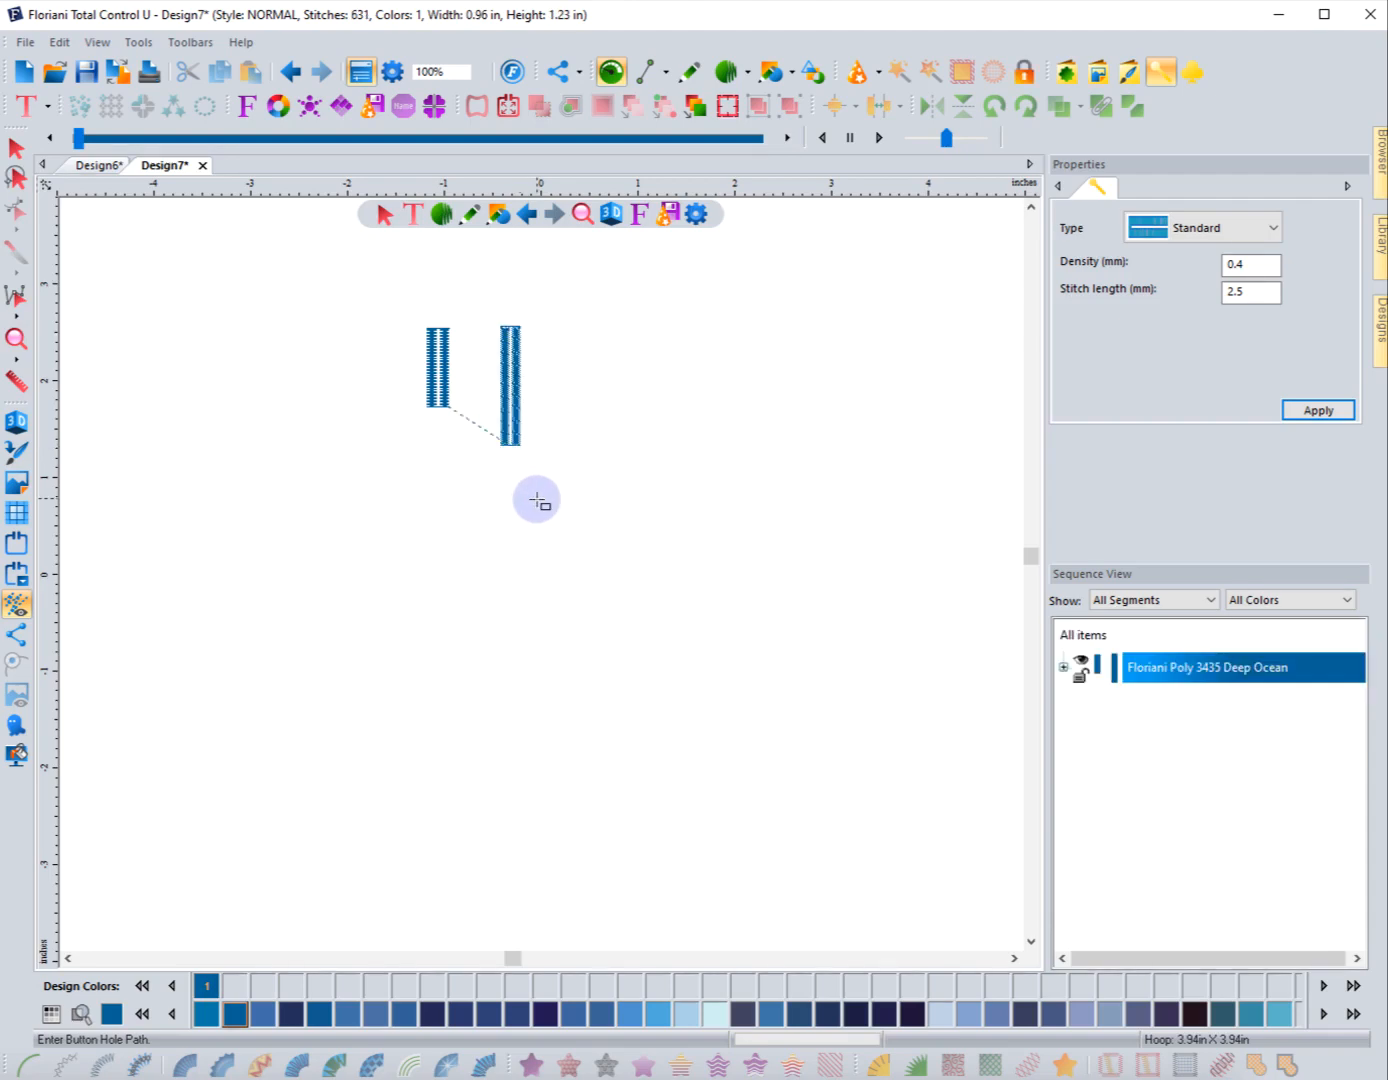
{"action": "left_click", "coordinate": [285, 390]}
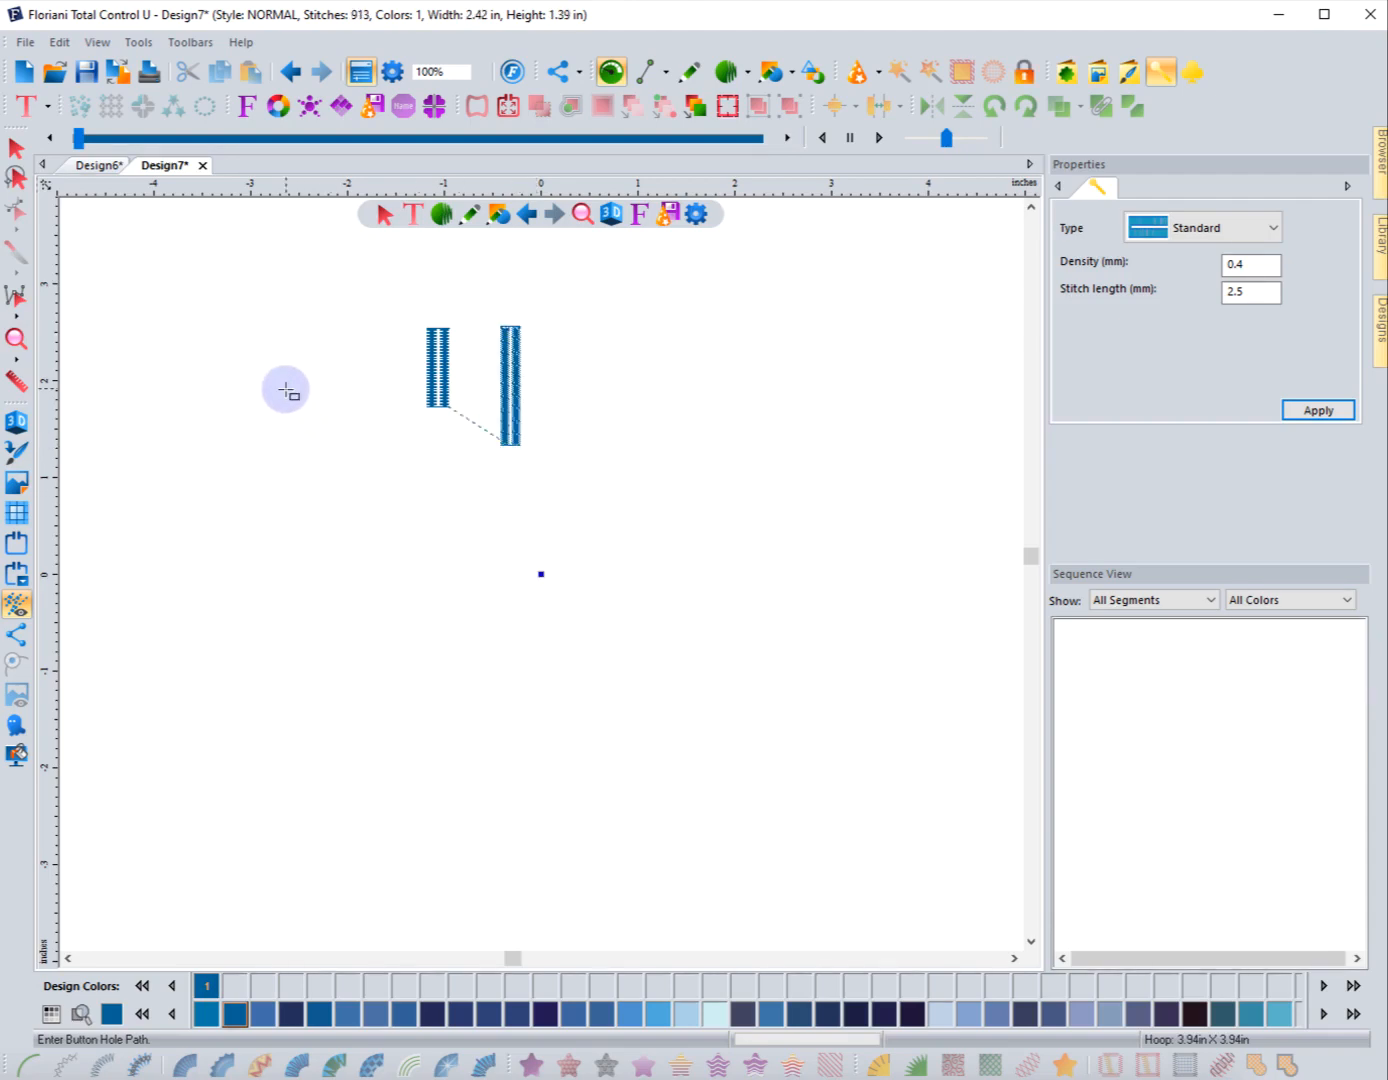
Step: Enlarge the leftmost button hole from its lower corner to about 1.1 in tall and deselect it
{"action": "left_click", "coordinate": [22, 153]}
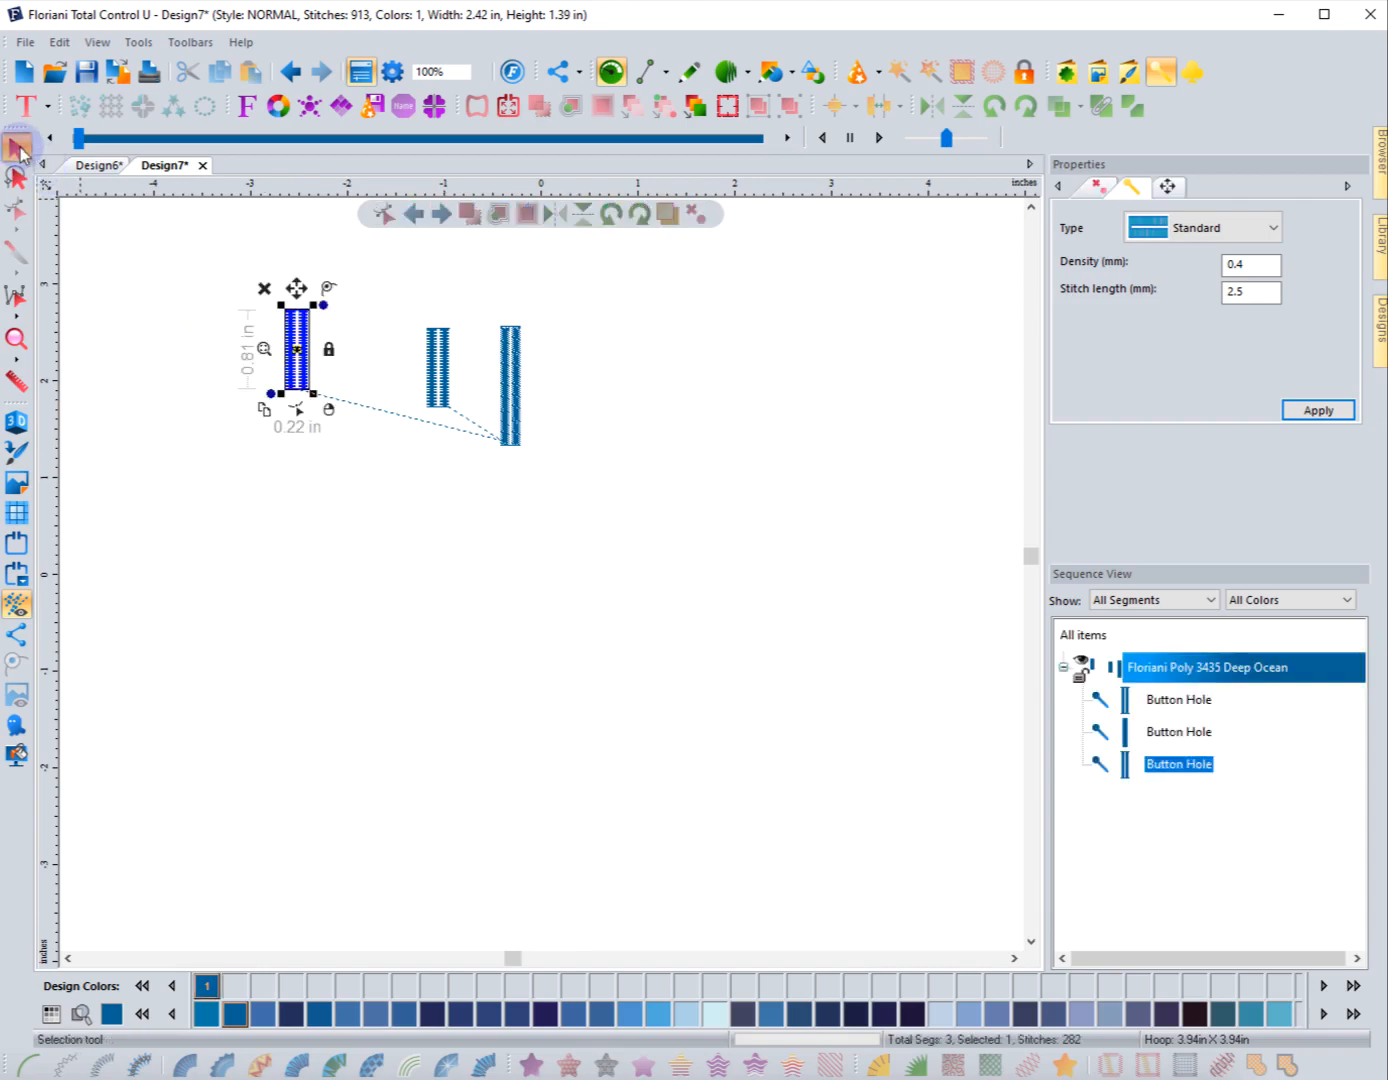
{"action": "left_click_drag", "start_coordinate": [316, 395], "coordinate": [355, 441]}
{"action": "left_click", "coordinate": [359, 457]}
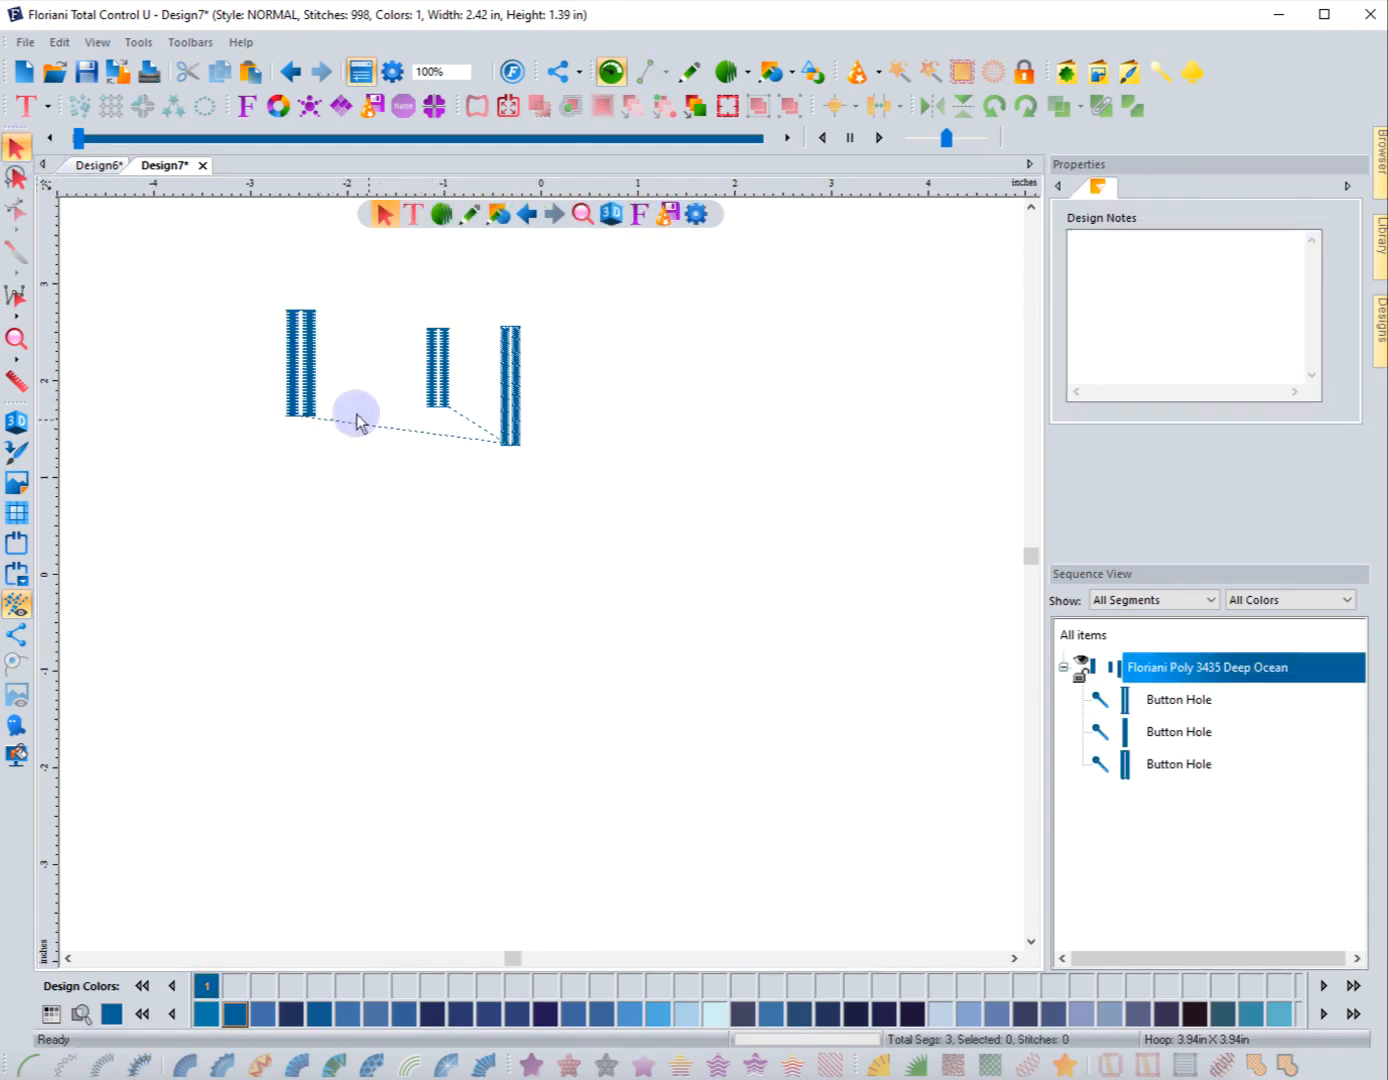
Step: Show the three button holes close up in the 3D stitch view
{"action": "left_click", "coordinate": [16, 338]}
{"action": "left_click_drag", "start_coordinate": [292, 318], "coordinate": [559, 469]}
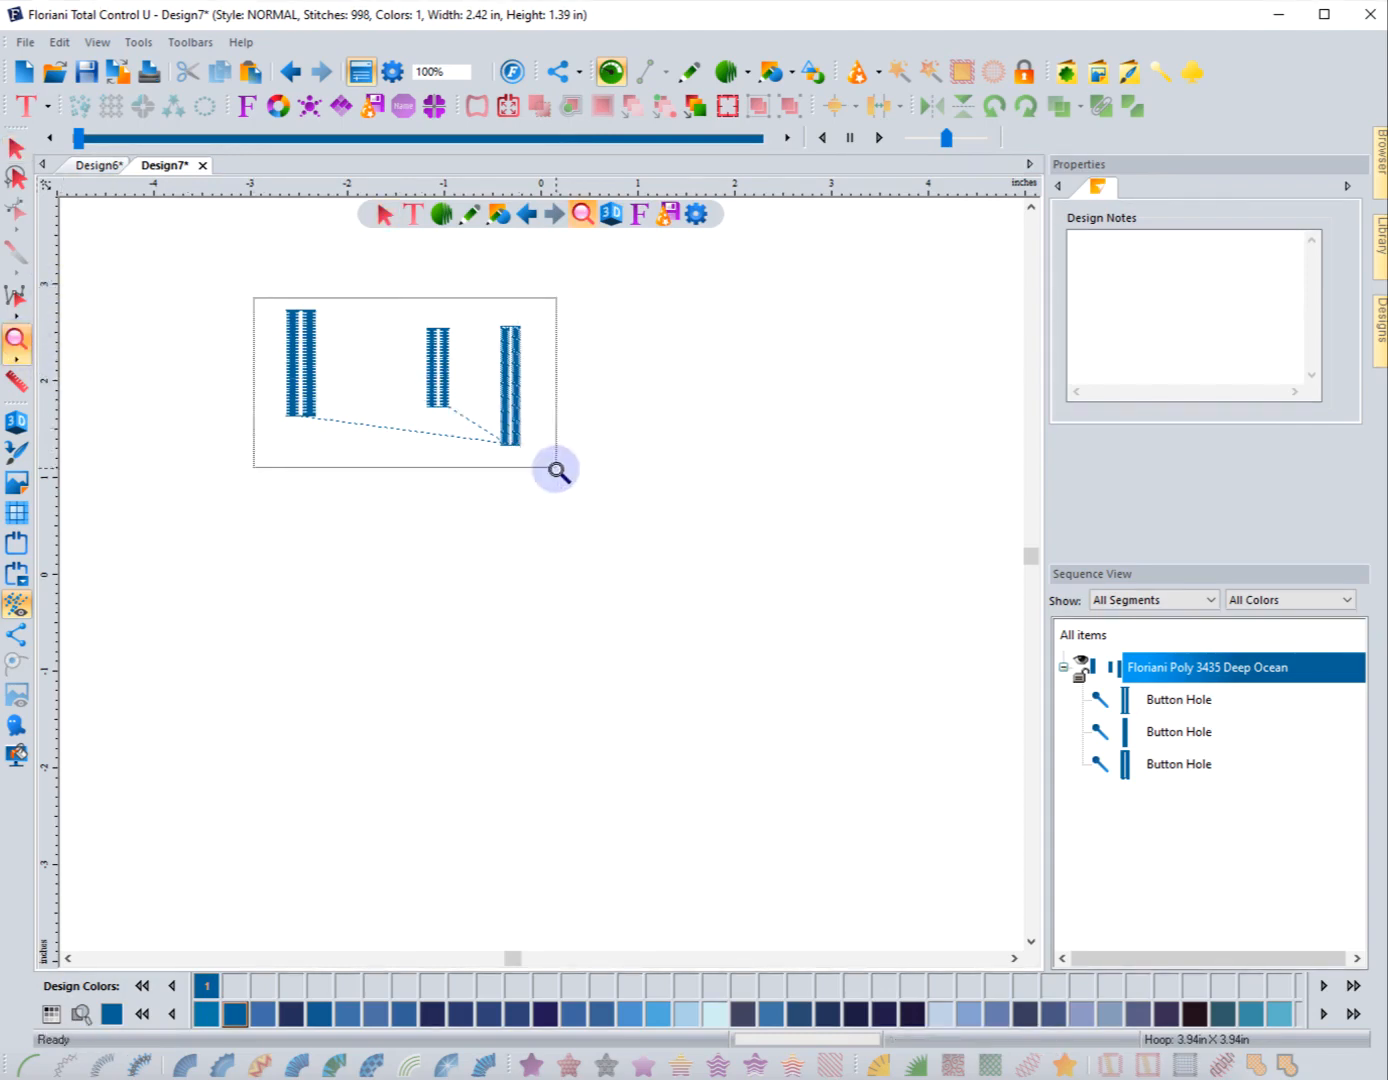
{"action": "left_click", "coordinate": [18, 422]}
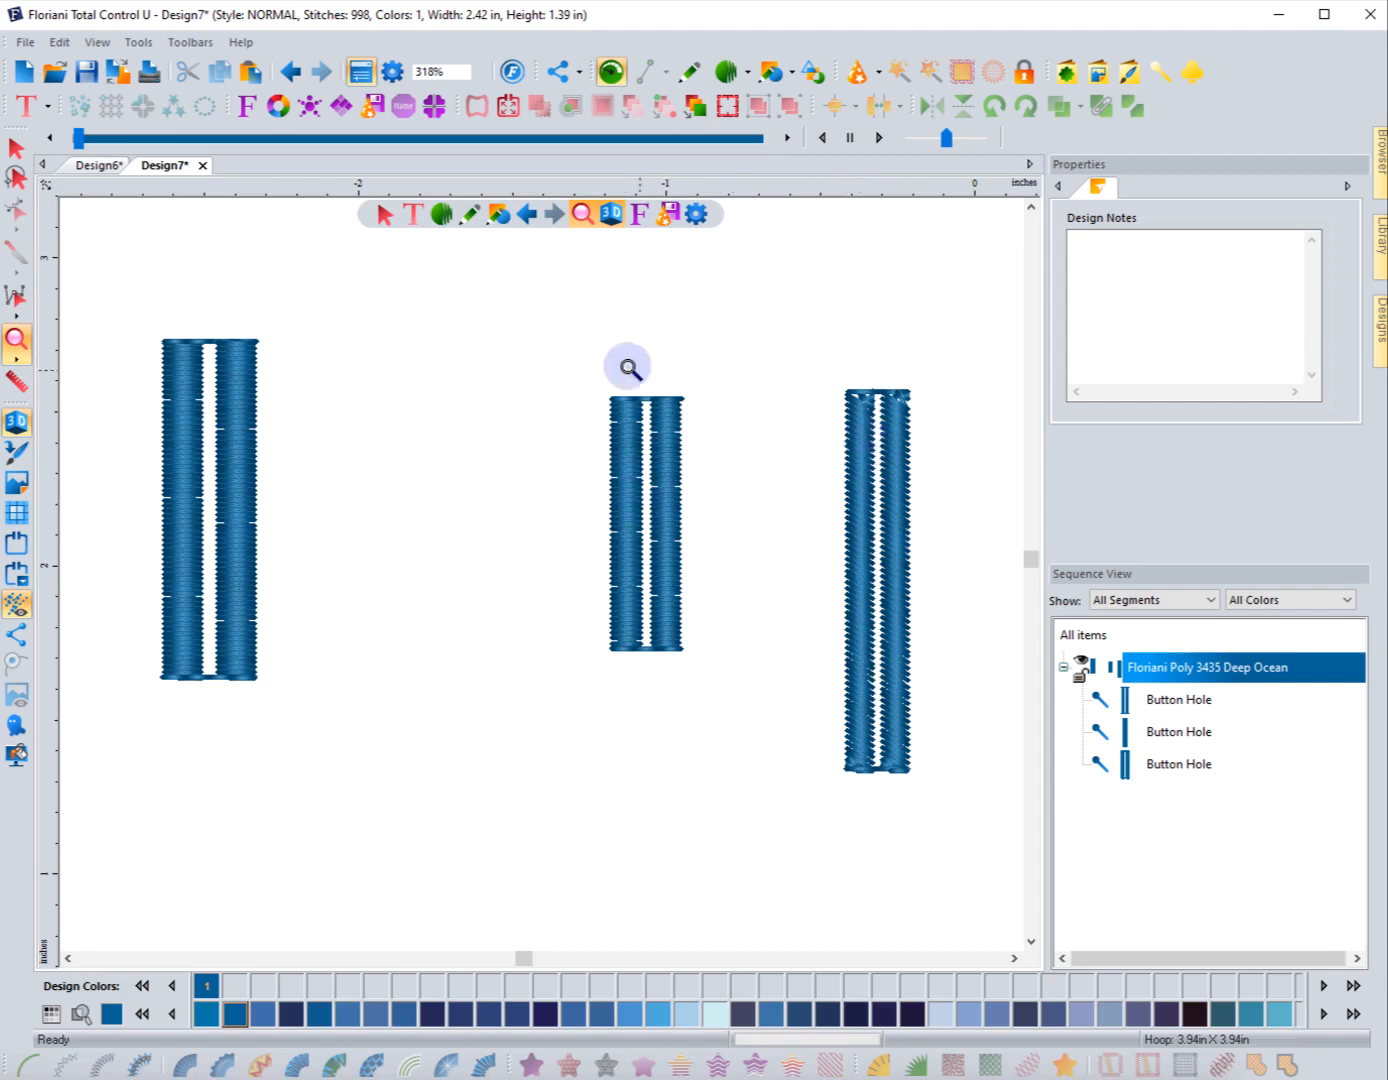
Step: Move the rightmost, longer button hole on top of the middle one and deselect it
{"action": "left_click", "coordinate": [17, 147]}
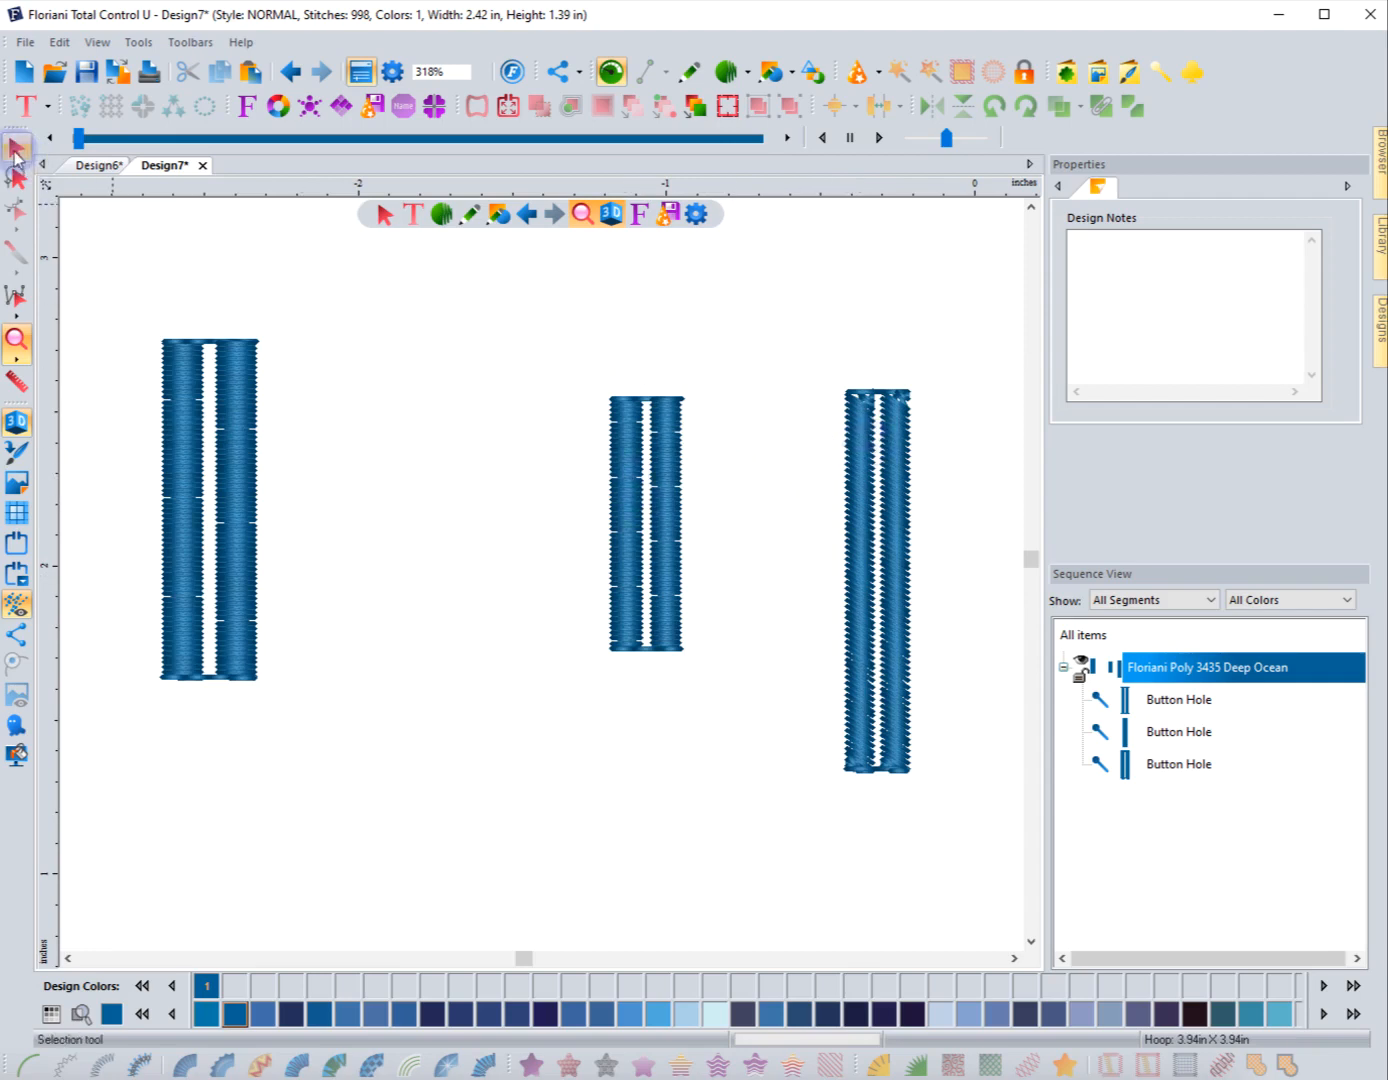
{"action": "left_click", "coordinate": [891, 567]}
{"action": "left_click_drag", "start_coordinate": [880, 580], "coordinate": [647, 634]}
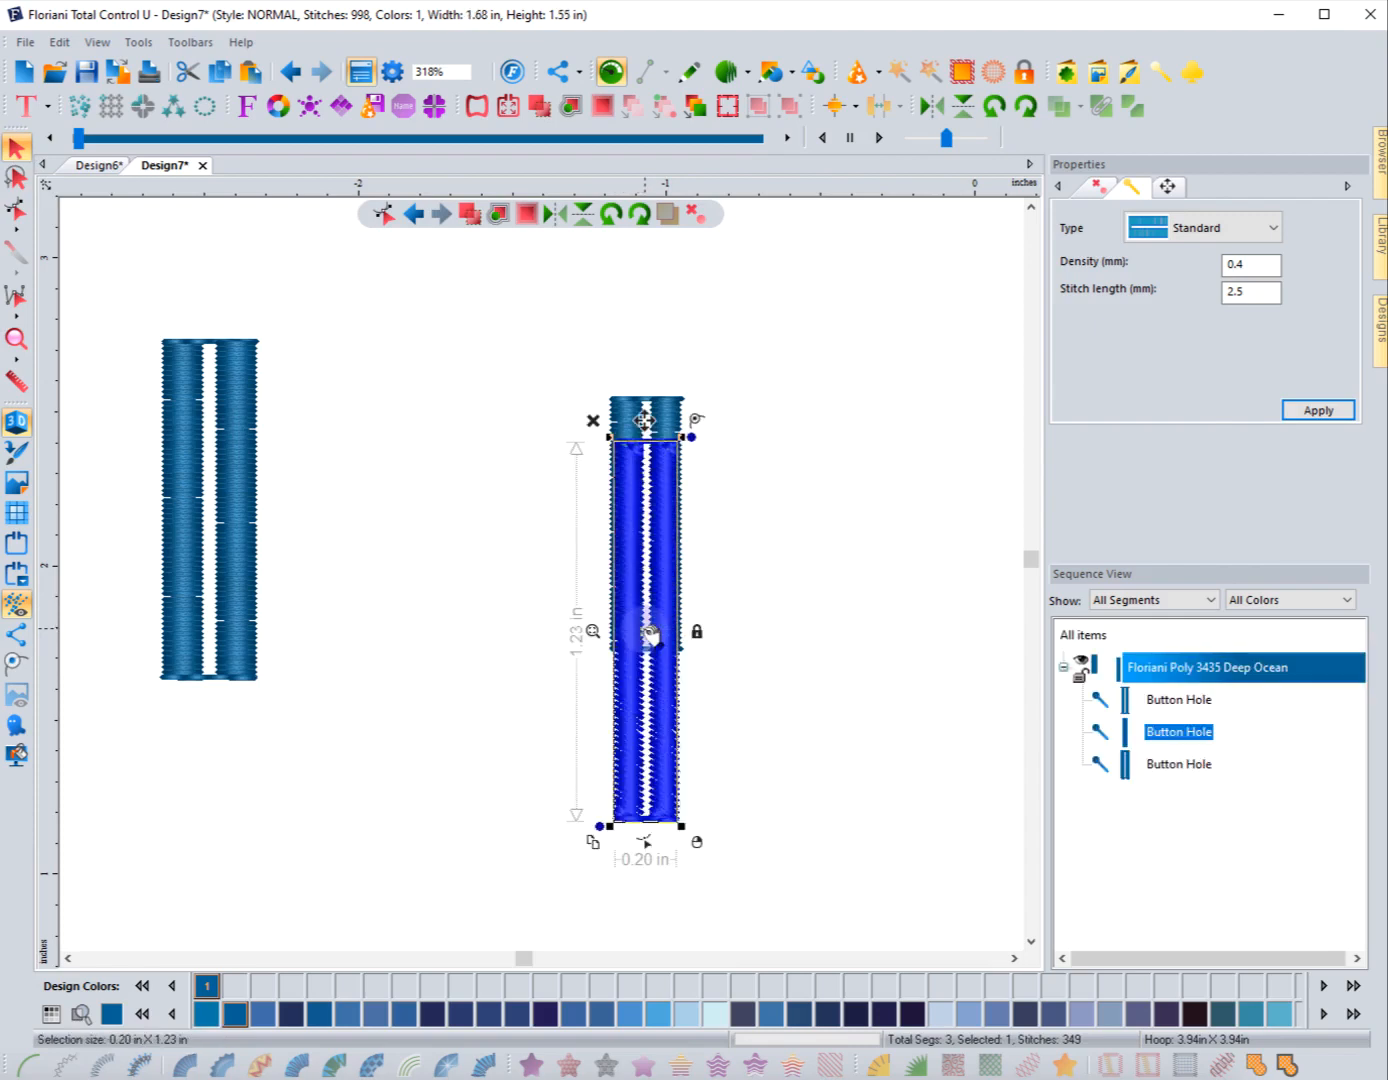
{"action": "left_click", "coordinate": [544, 519]}
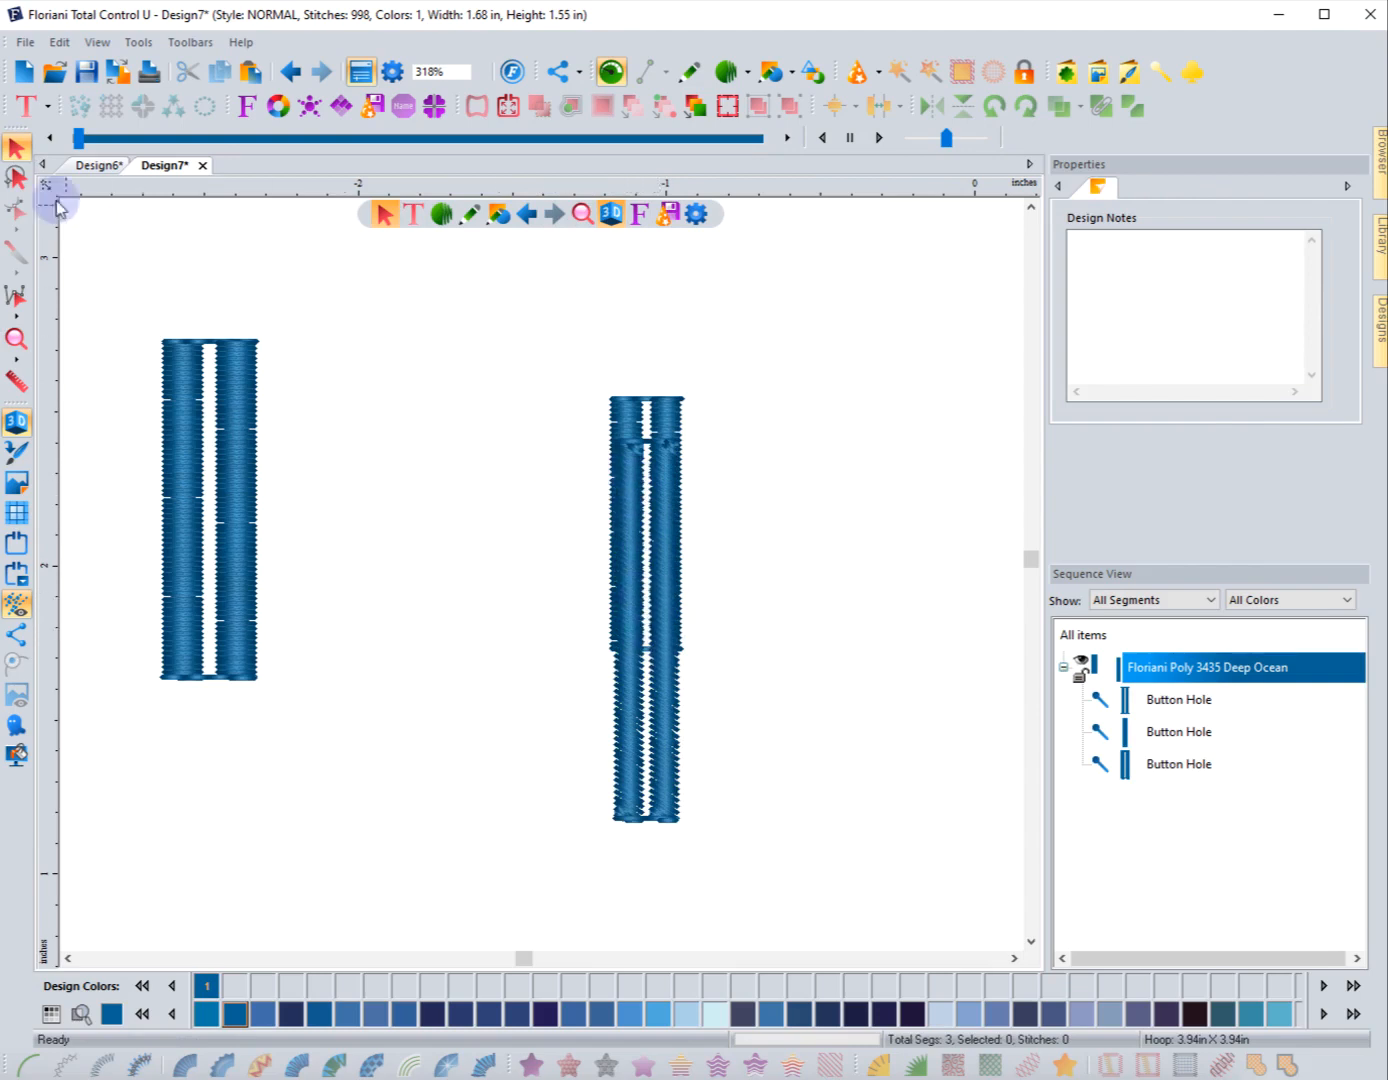
Step: Move the longer button hole directly to the right of the middle one with their upper ends level, and deselect it
{"action": "left_click_drag", "start_coordinate": [677, 670], "coordinate": [755, 655]}
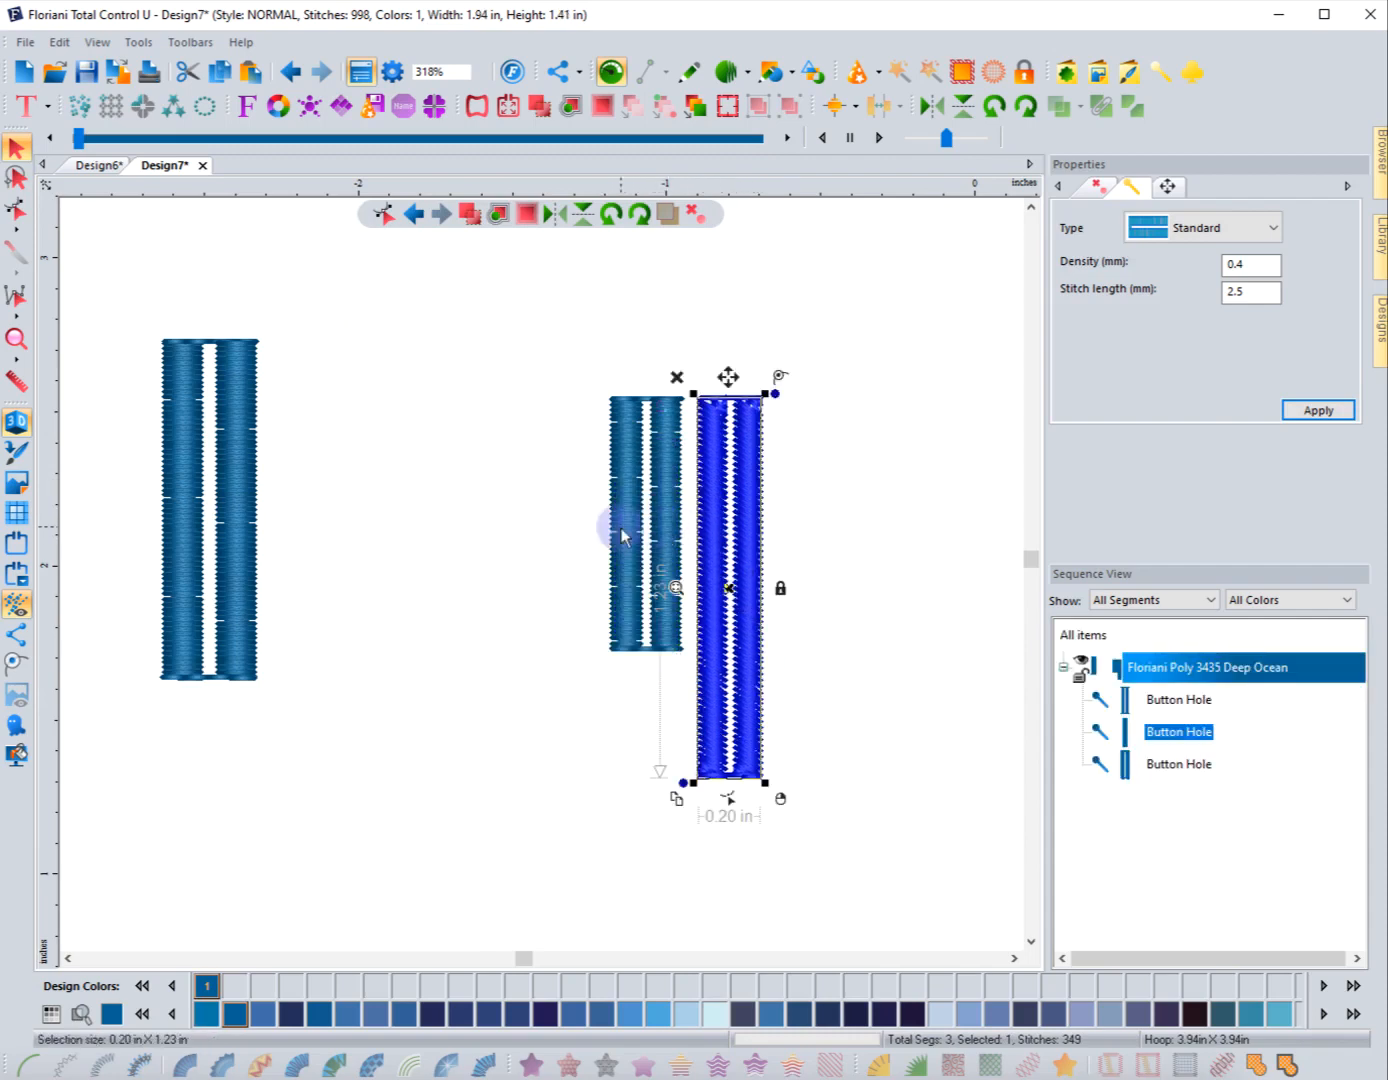
{"action": "left_click", "coordinate": [470, 516]}
Step: Try enlarging the shorter middle button hole to about 0.34 × 1.24 in, undo the resize and deselect it
{"action": "left_click", "coordinate": [627, 558]}
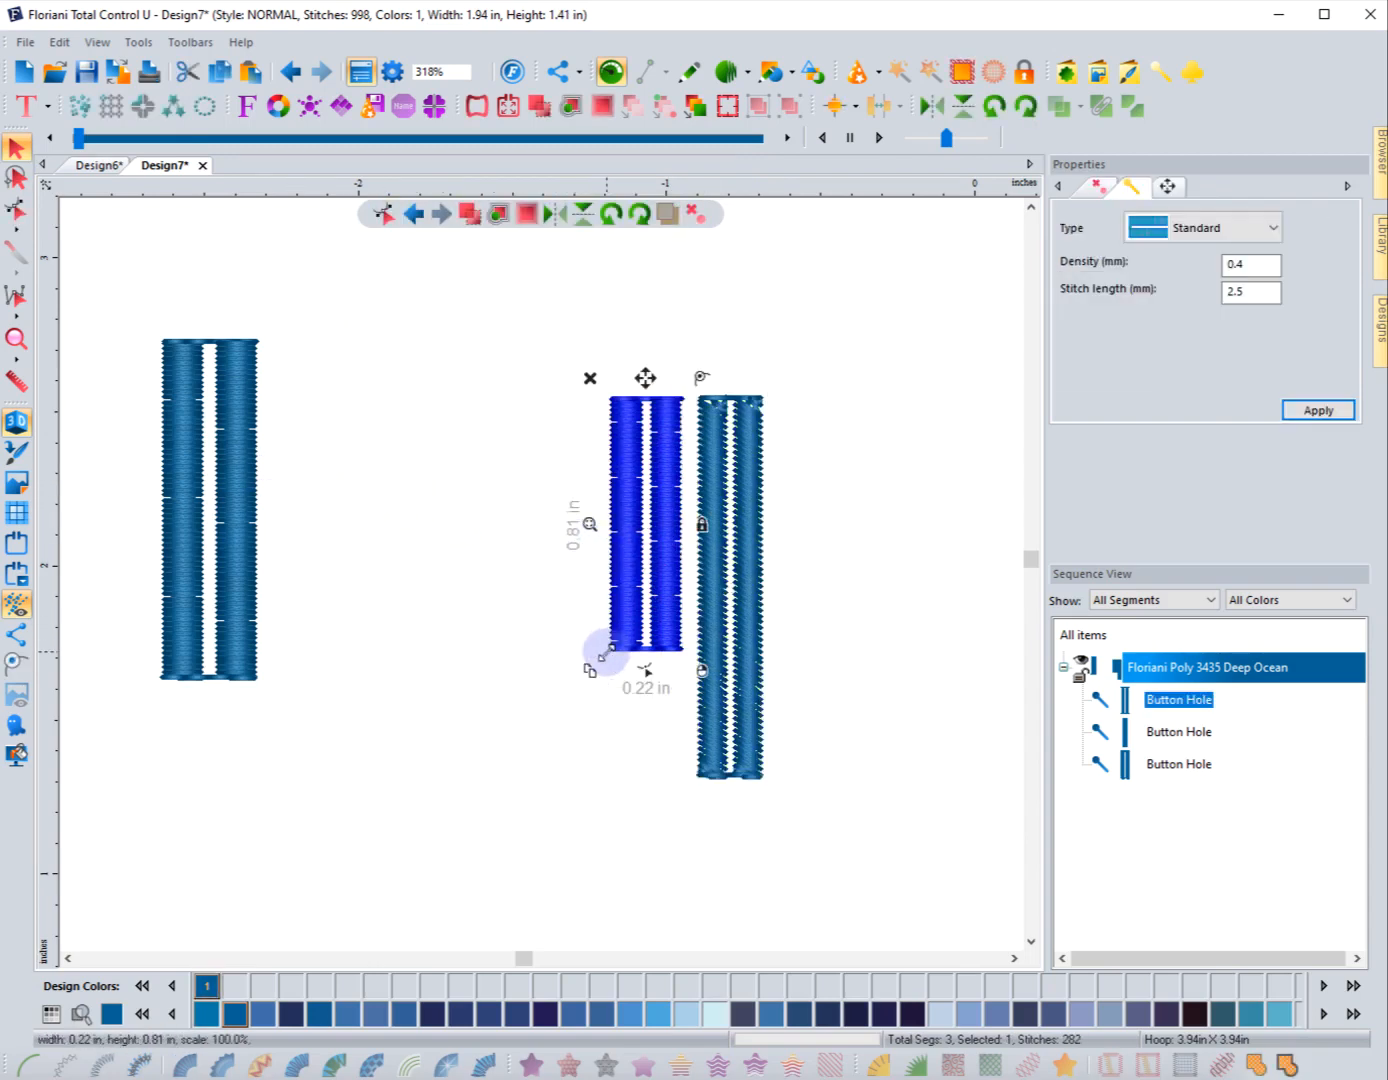
{"action": "left_click_drag", "start_coordinate": [592, 656], "coordinate": [461, 736]}
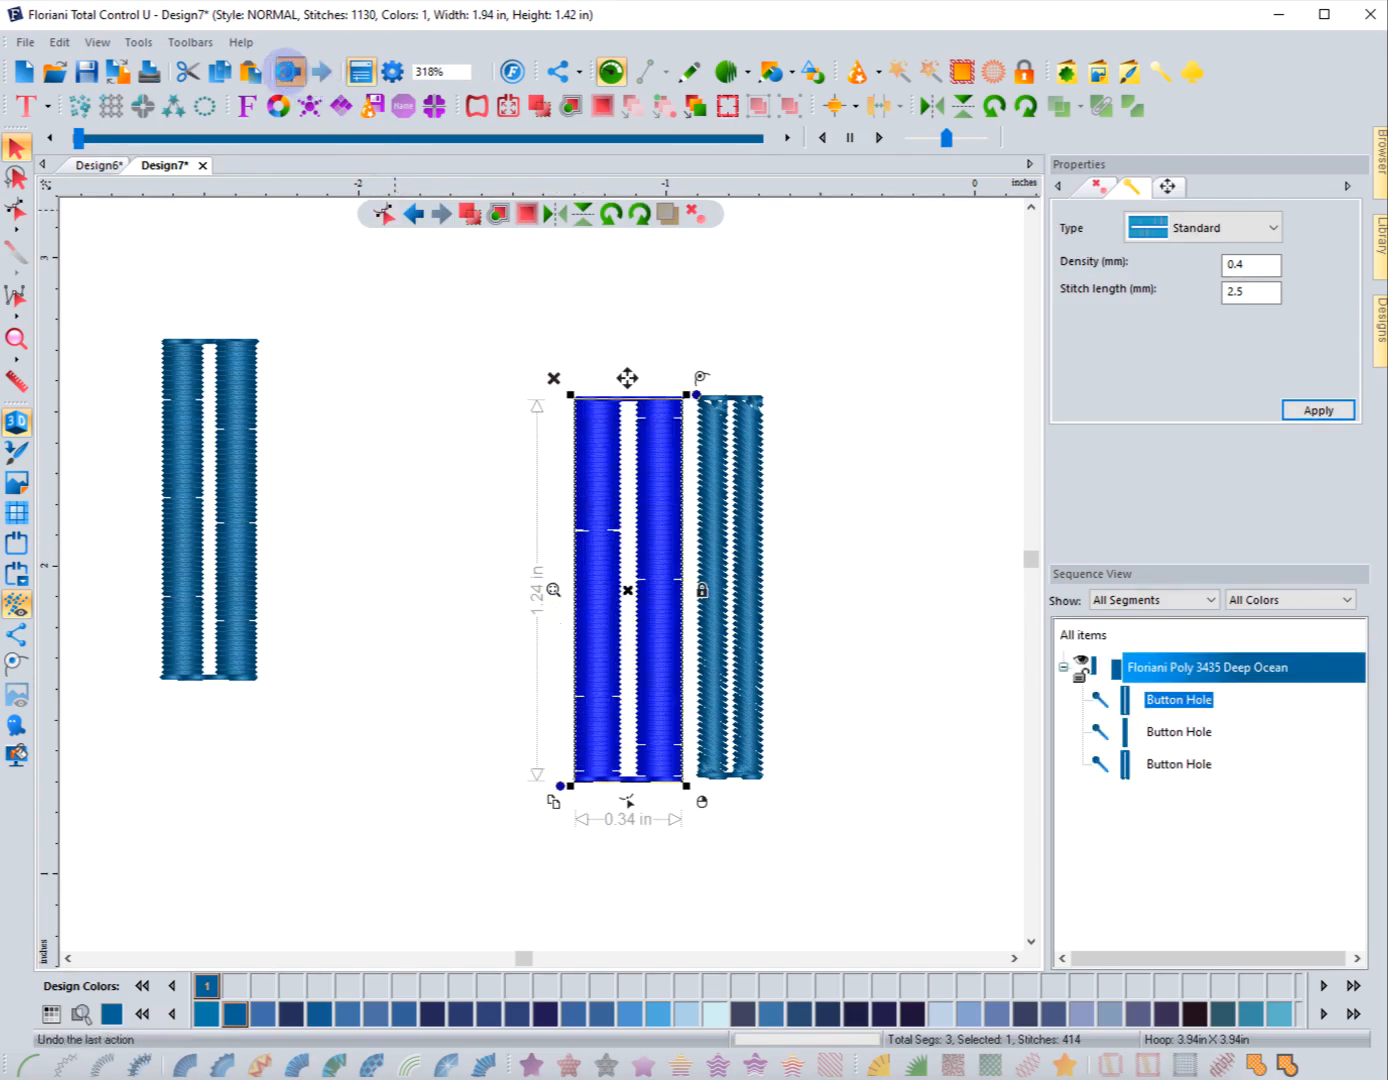
{"action": "left_click", "coordinate": [290, 70]}
{"action": "left_click", "coordinate": [372, 426]}
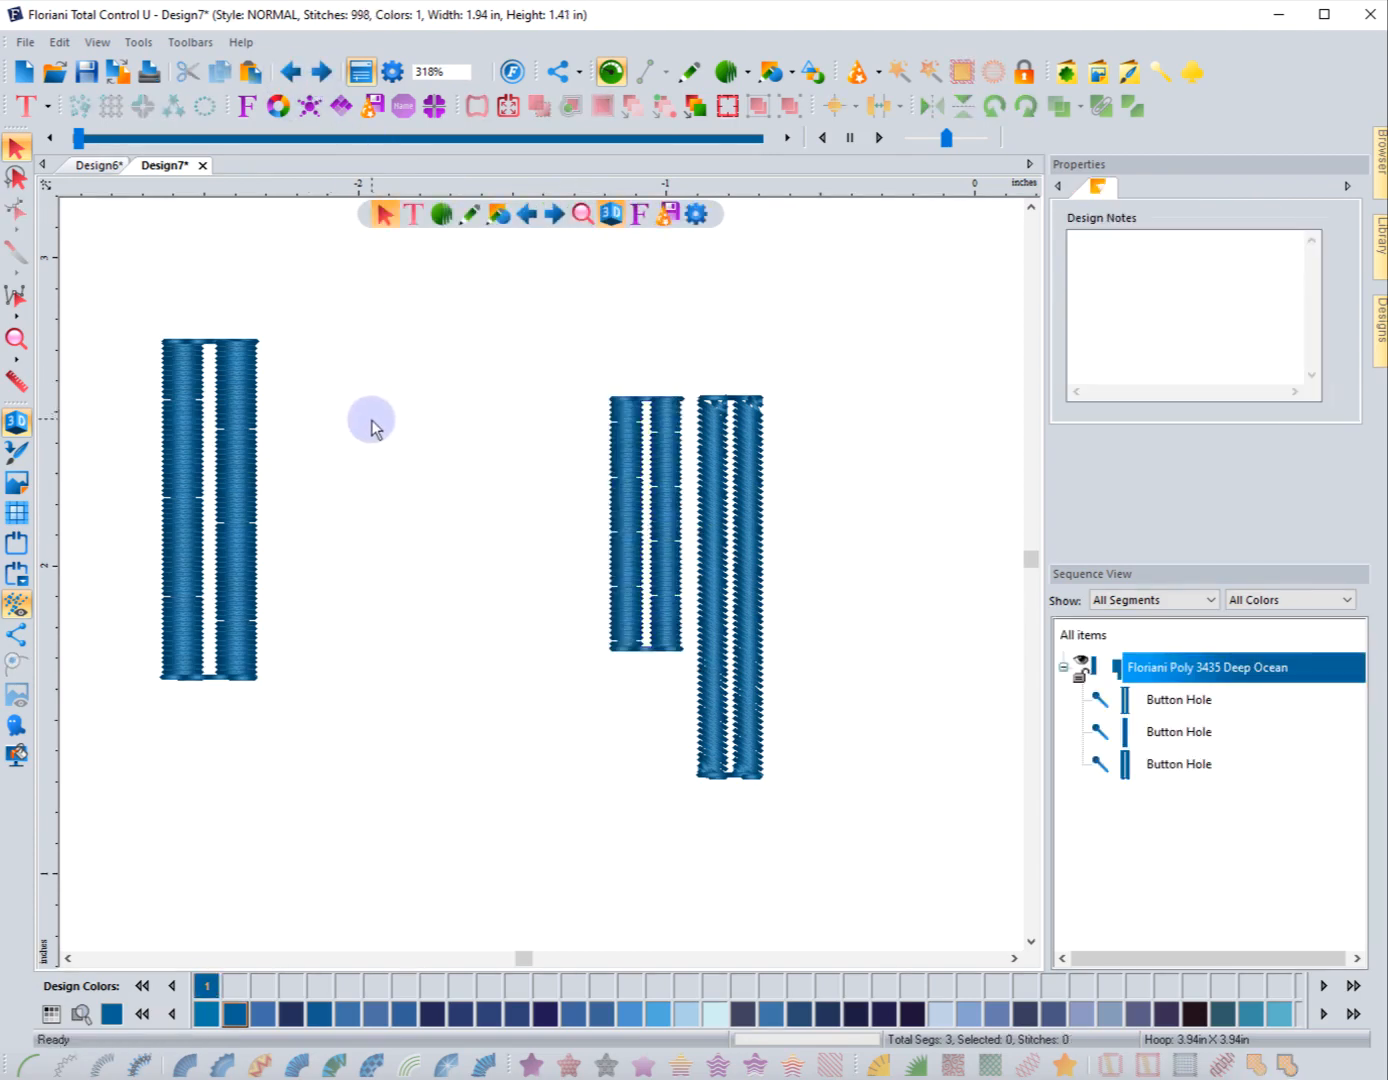
Step: Change the middle button hole's type to Round End and apply it
{"action": "left_click", "coordinate": [684, 484]}
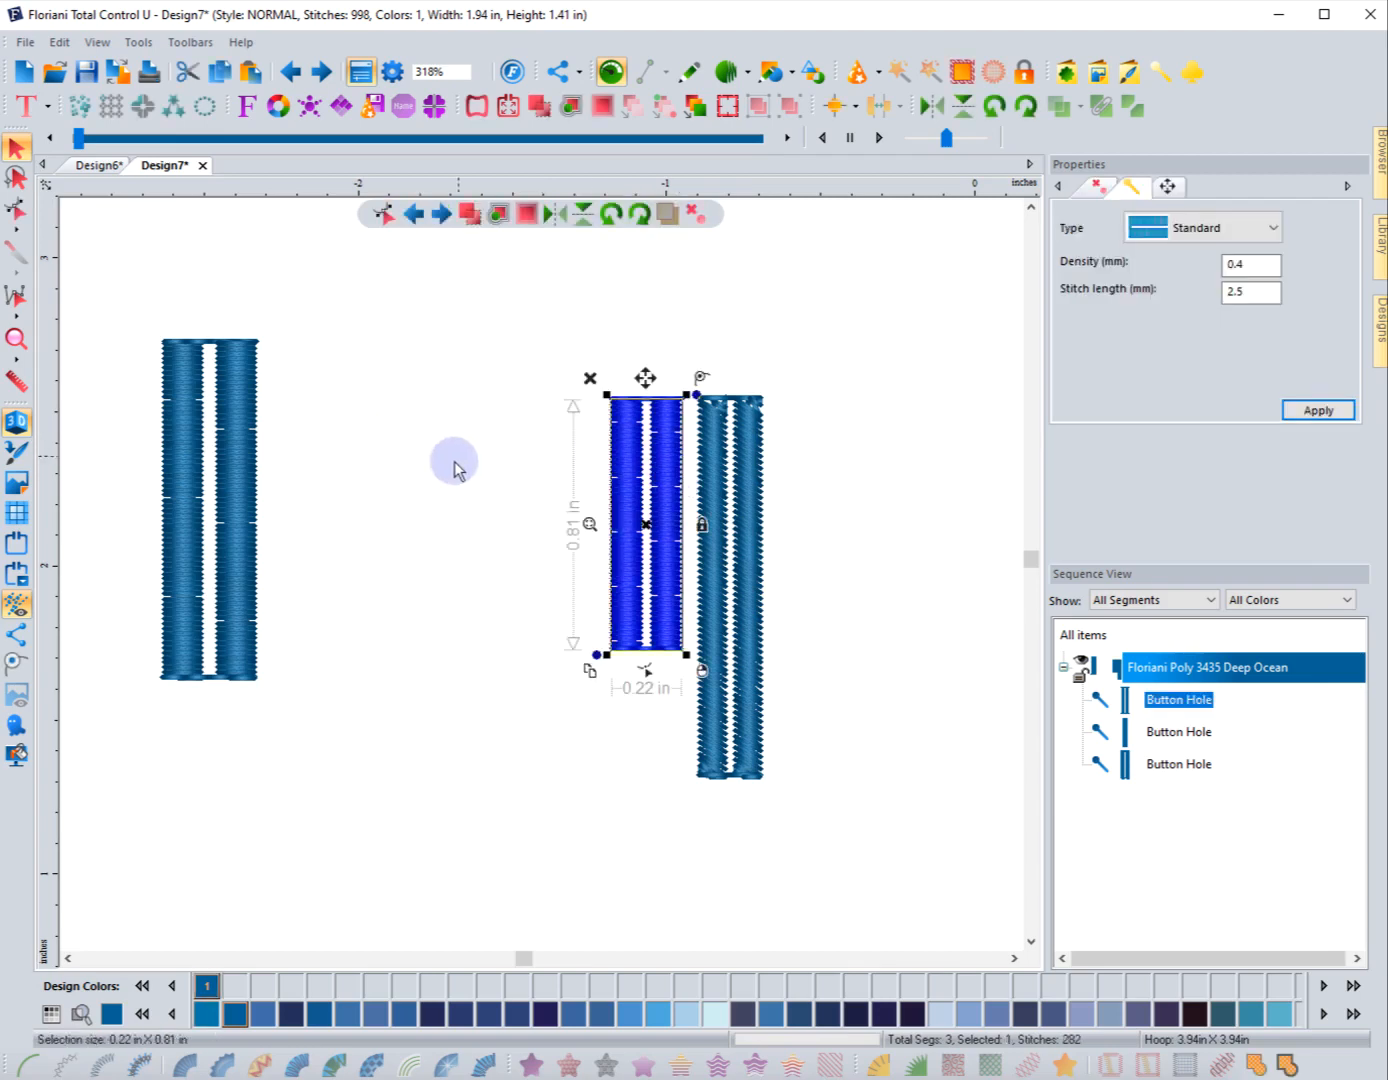
{"action": "left_click", "coordinate": [1187, 238]}
{"action": "left_click", "coordinate": [1186, 337]}
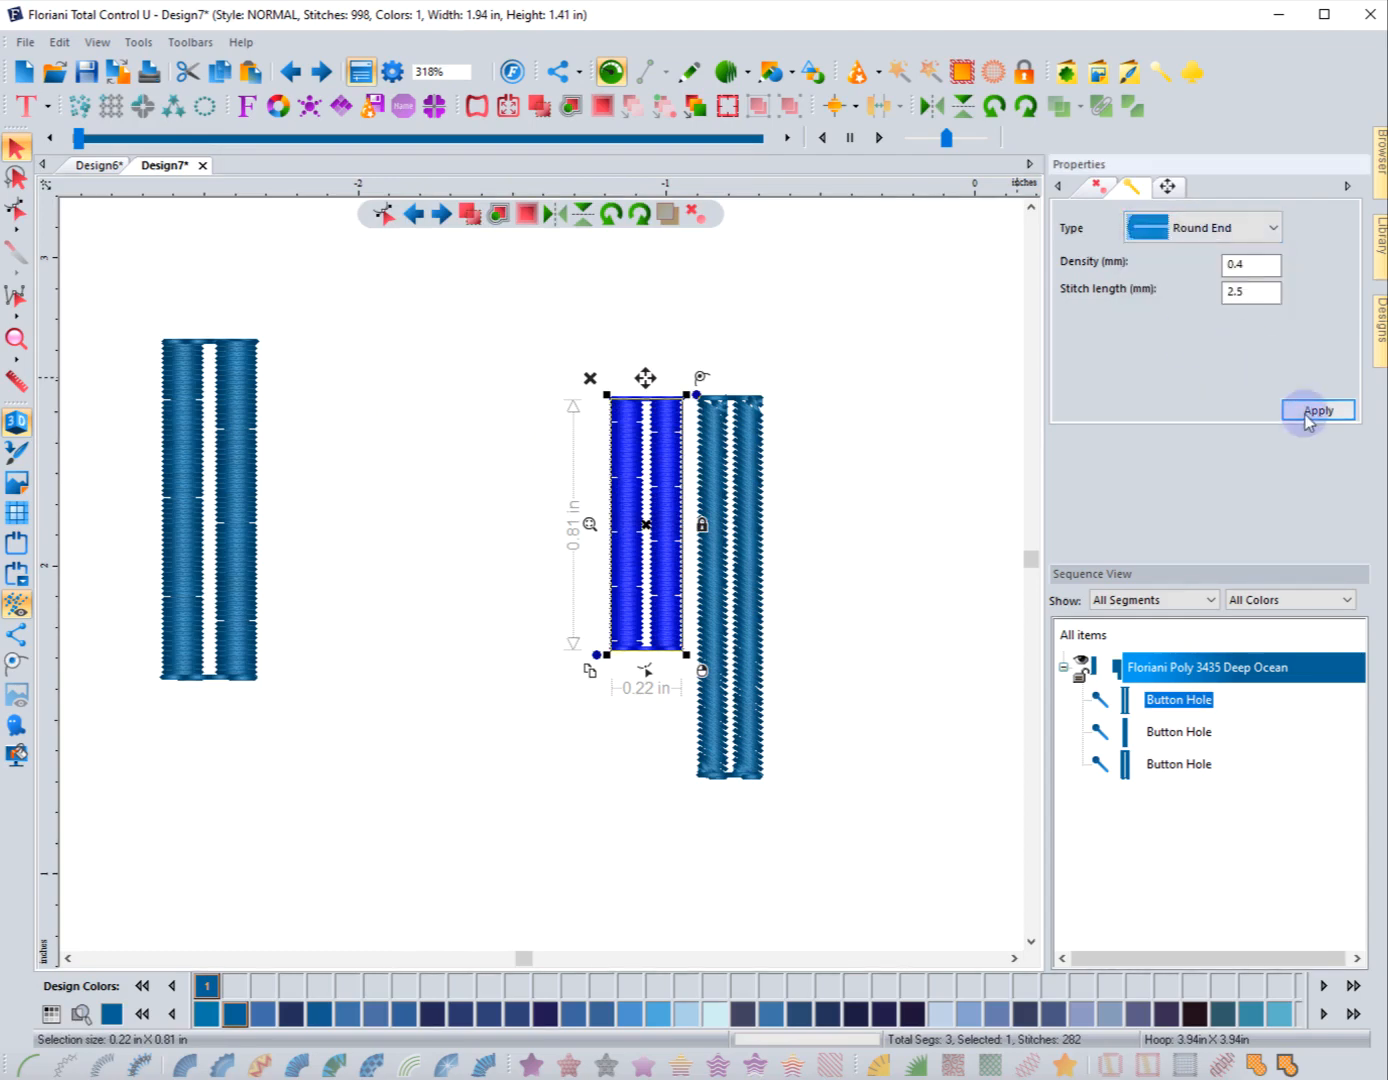
{"action": "left_click", "coordinate": [1307, 418]}
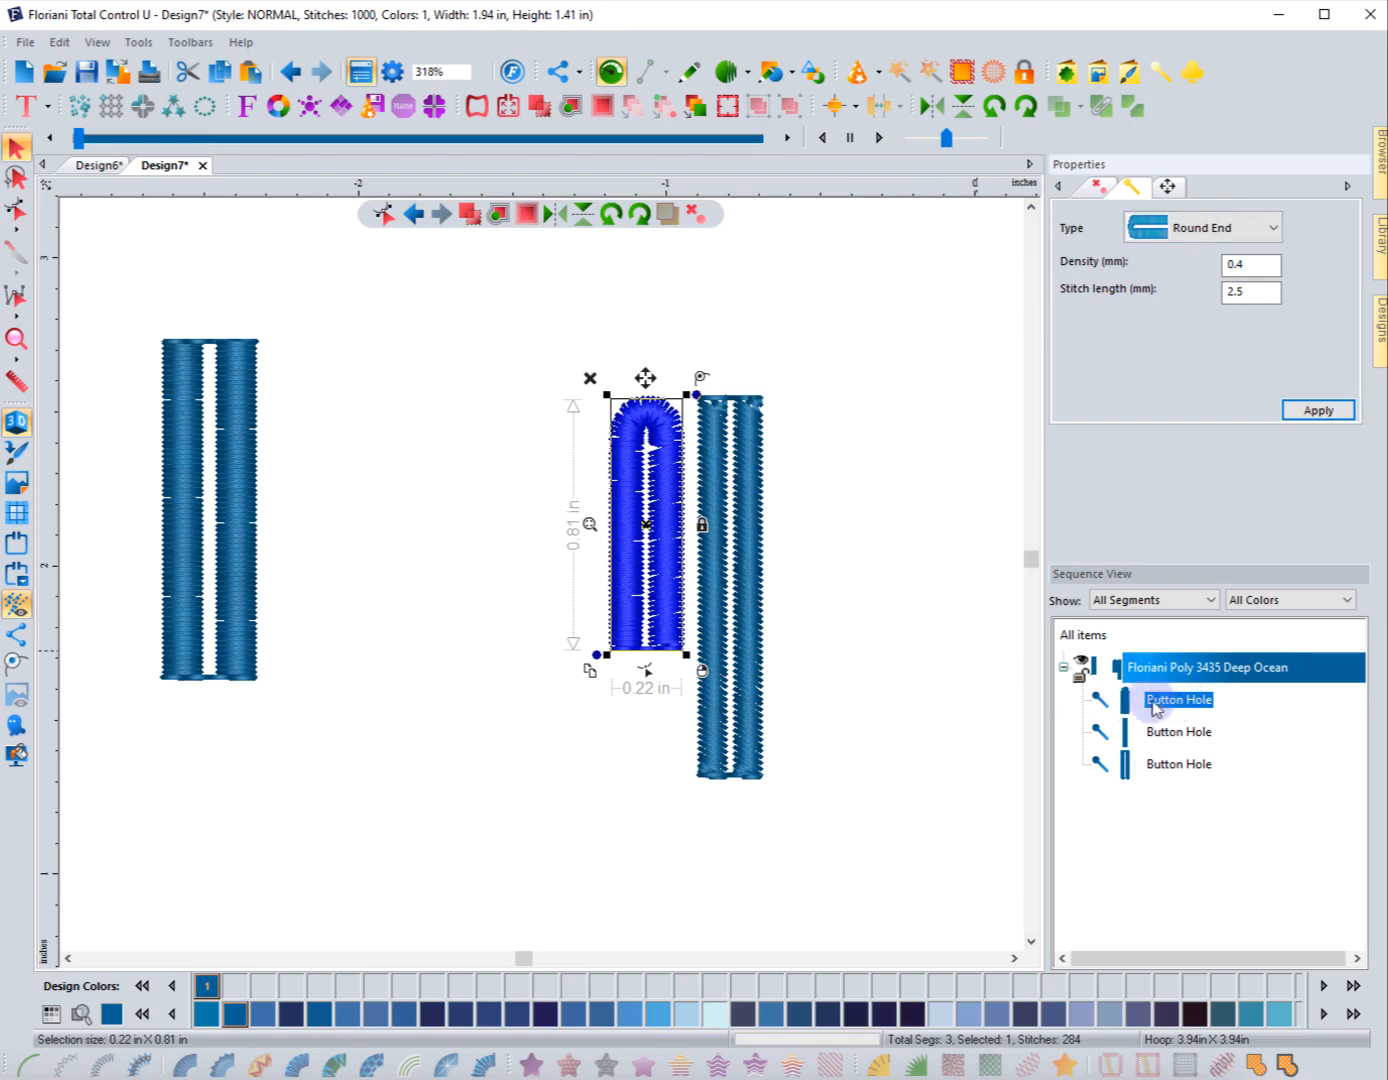
Step: Change the middle button hole's type to Round and apply it, leaving density and stitch length as they are
{"action": "left_click", "coordinate": [1207, 228]}
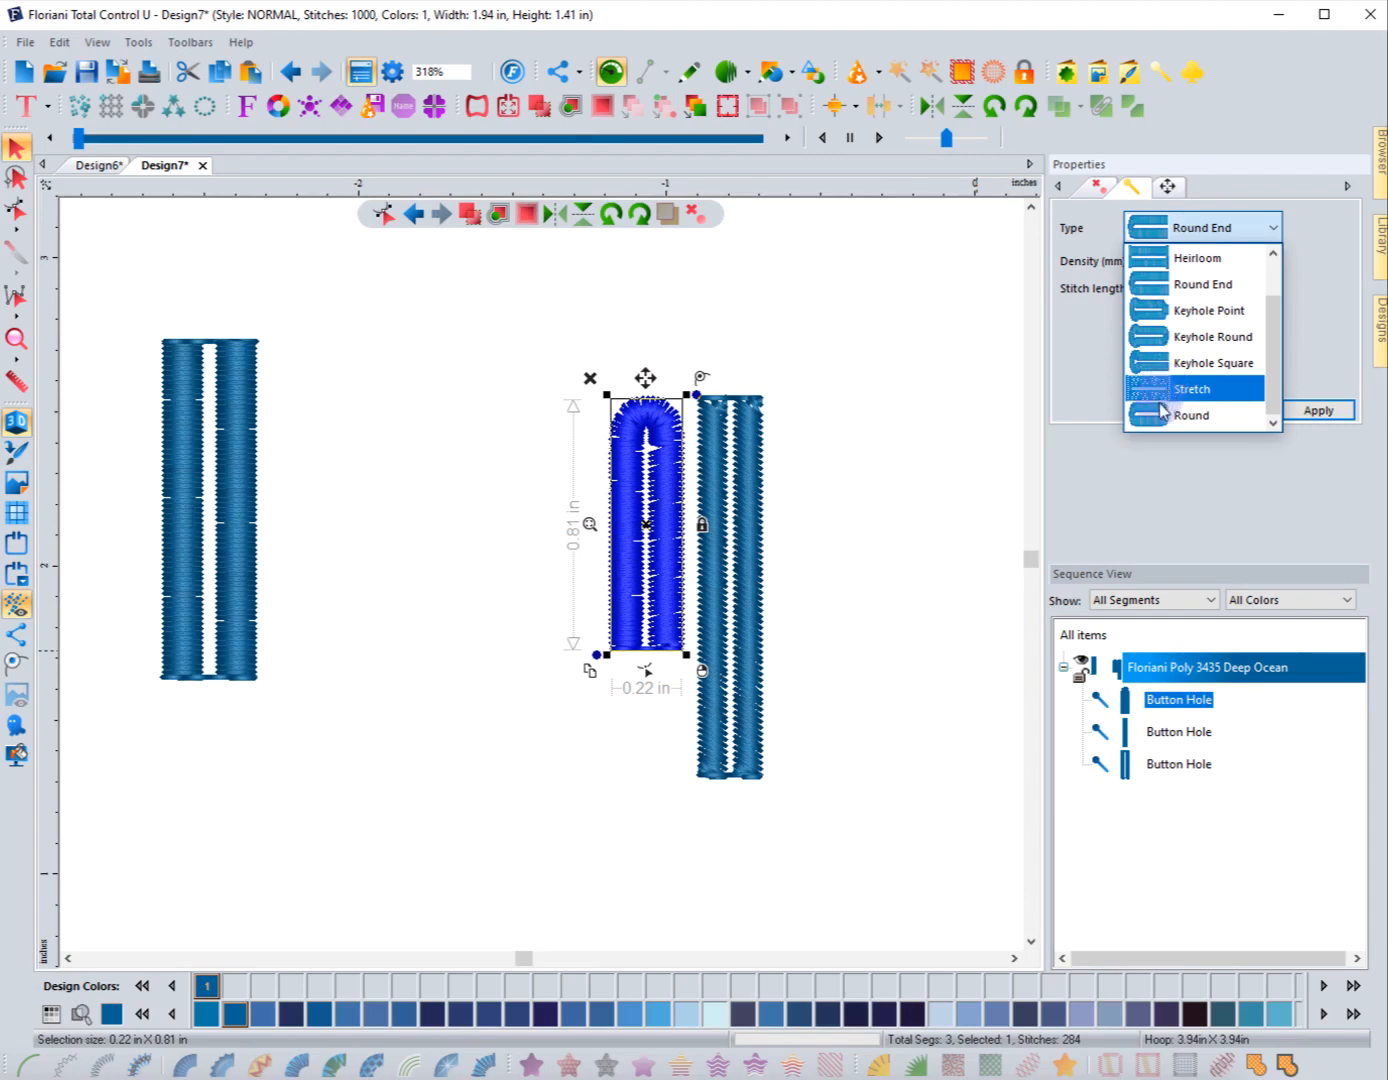
{"action": "left_click", "coordinate": [1163, 413]}
{"action": "left_click", "coordinate": [1303, 409]}
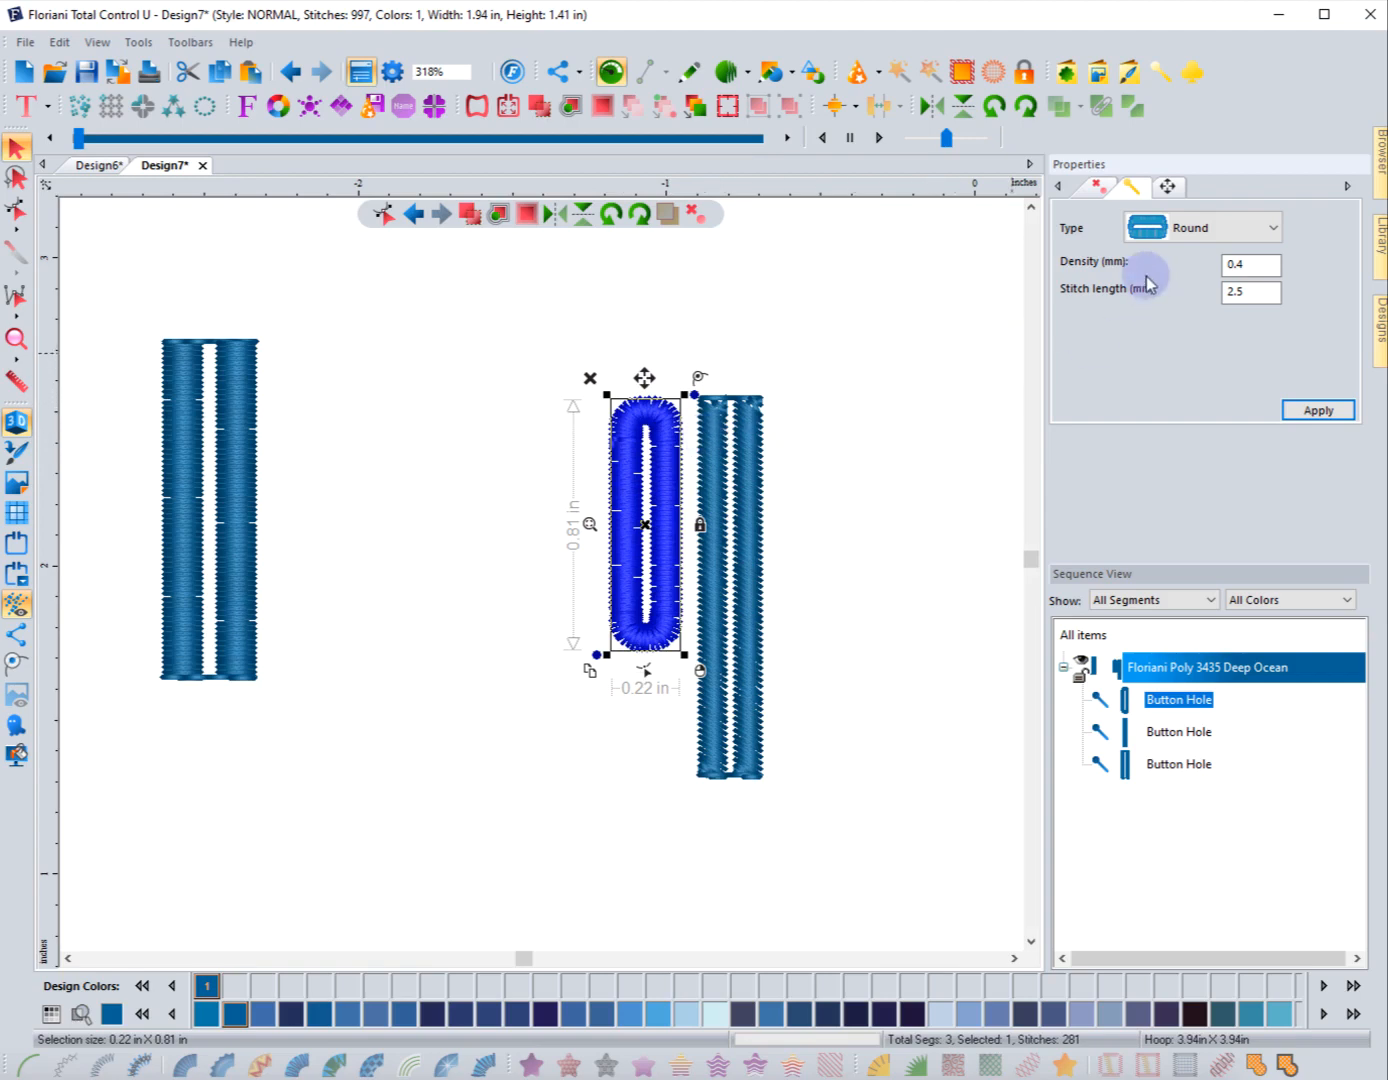
{"action": "left_click", "coordinate": [1250, 290]}
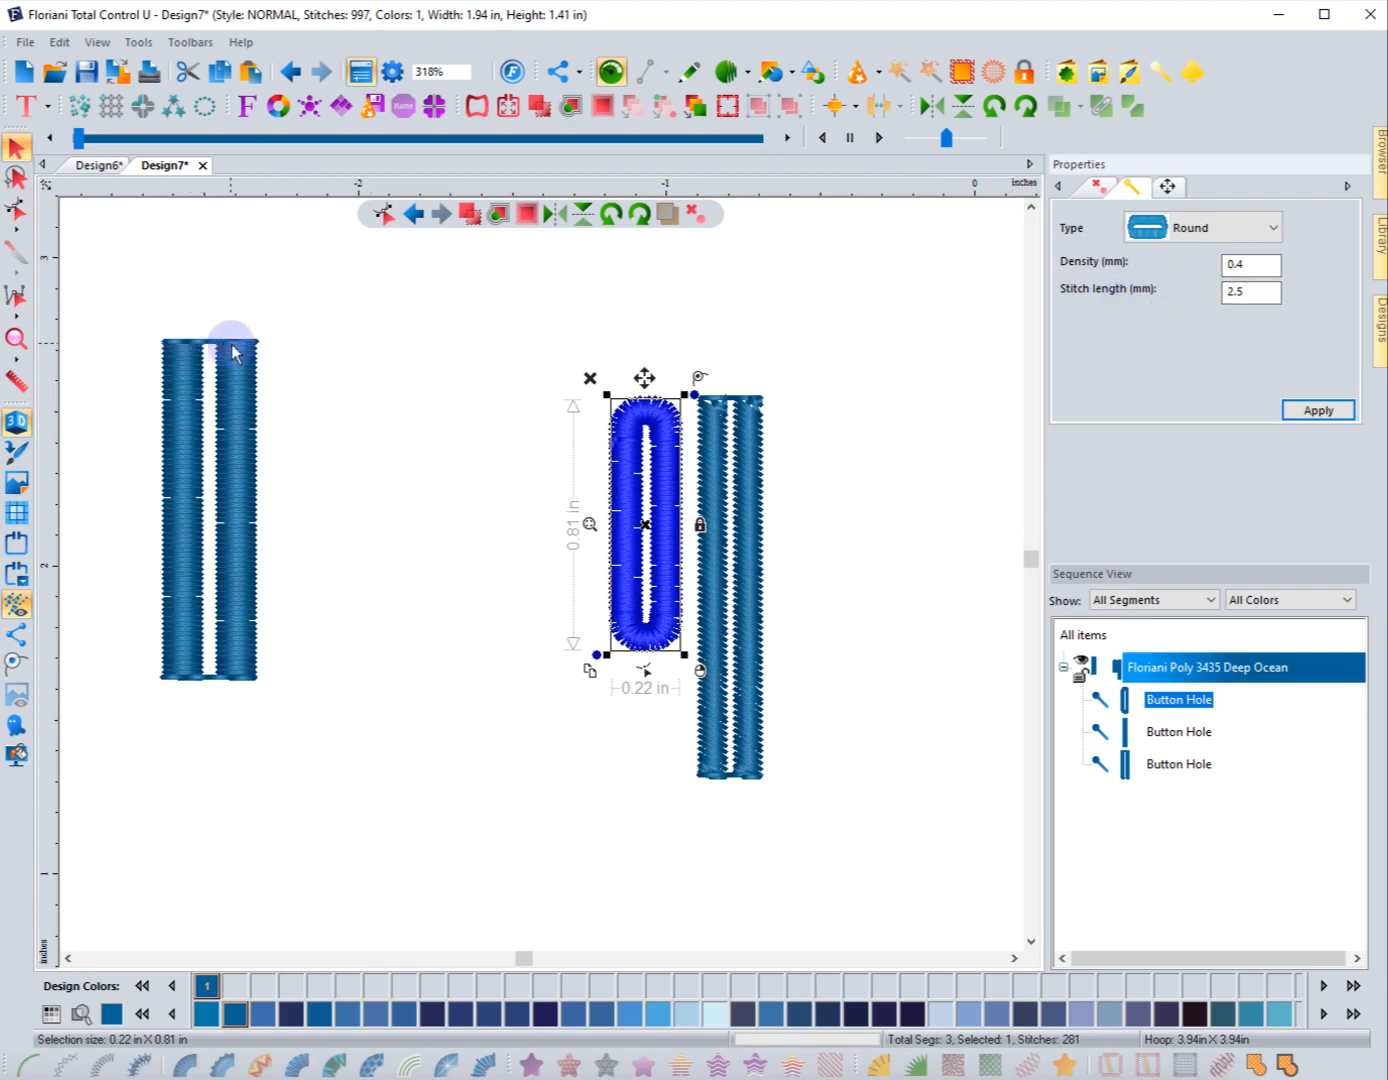
Step: Deselect the button hole and run through the simulated stitch-out of all three button holes
{"action": "left_click", "coordinate": [353, 636]}
{"action": "mouse_move", "coordinate": [76, 138]}
{"action": "left_mouse_down"}
{"action": "mouse_move", "coordinate": [252, 141]}
{"action": "mouse_move", "coordinate": [354, 168]}
{"action": "mouse_move", "coordinate": [574, 272]}
{"action": "left_mouse_up"}
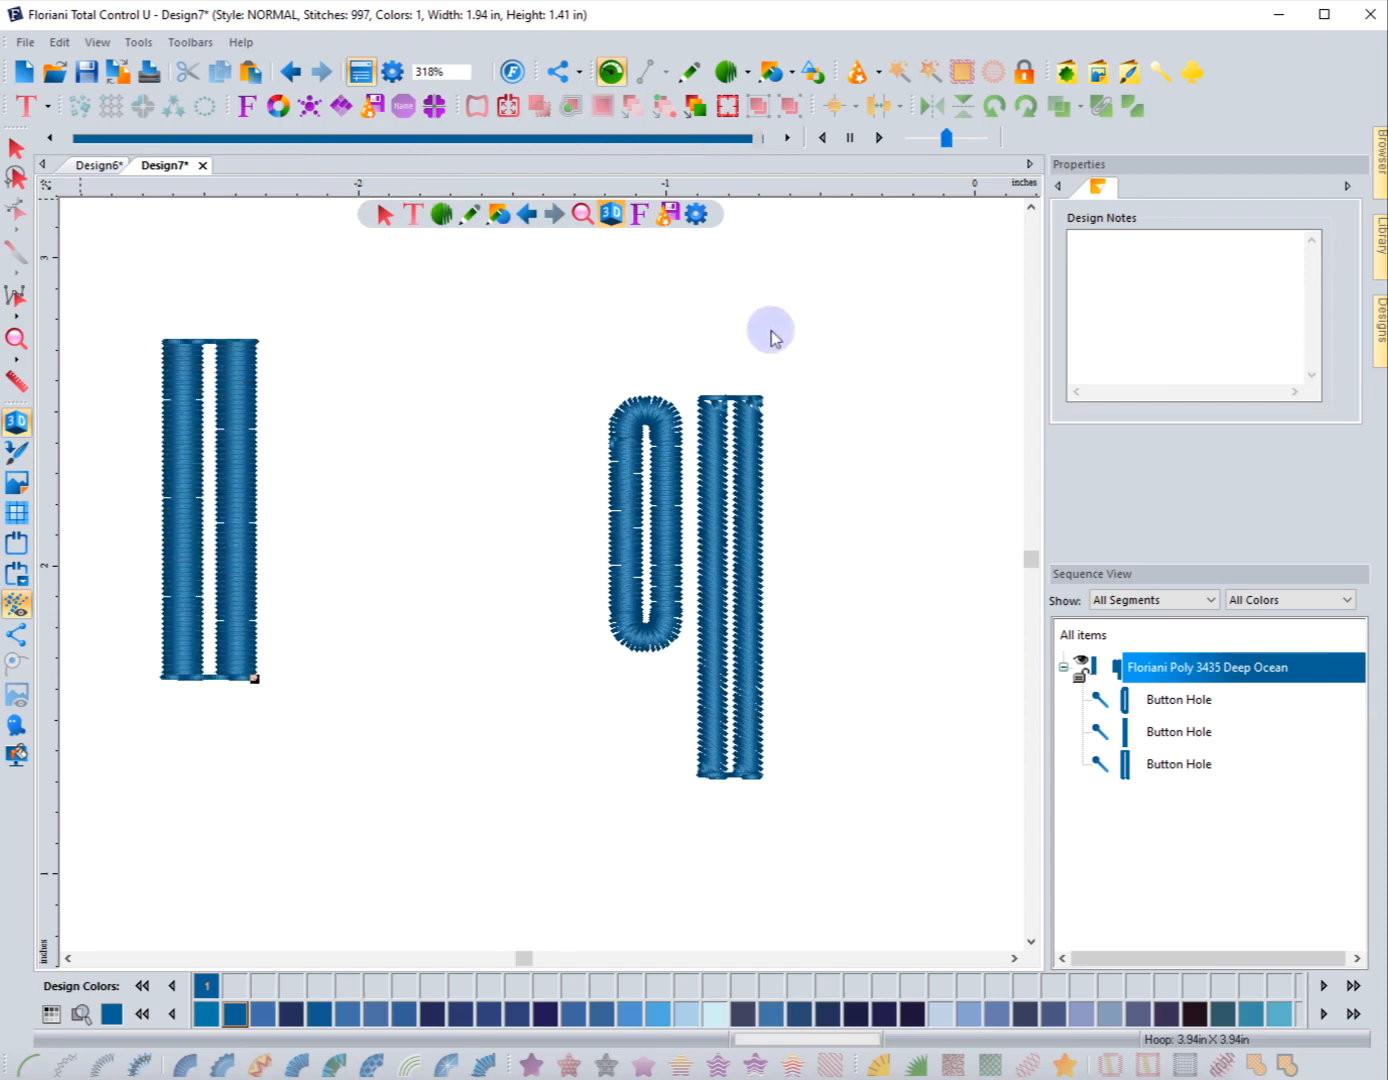
Step: Select all three button holes together and delete them from the design
{"action": "left_click", "coordinate": [15, 148]}
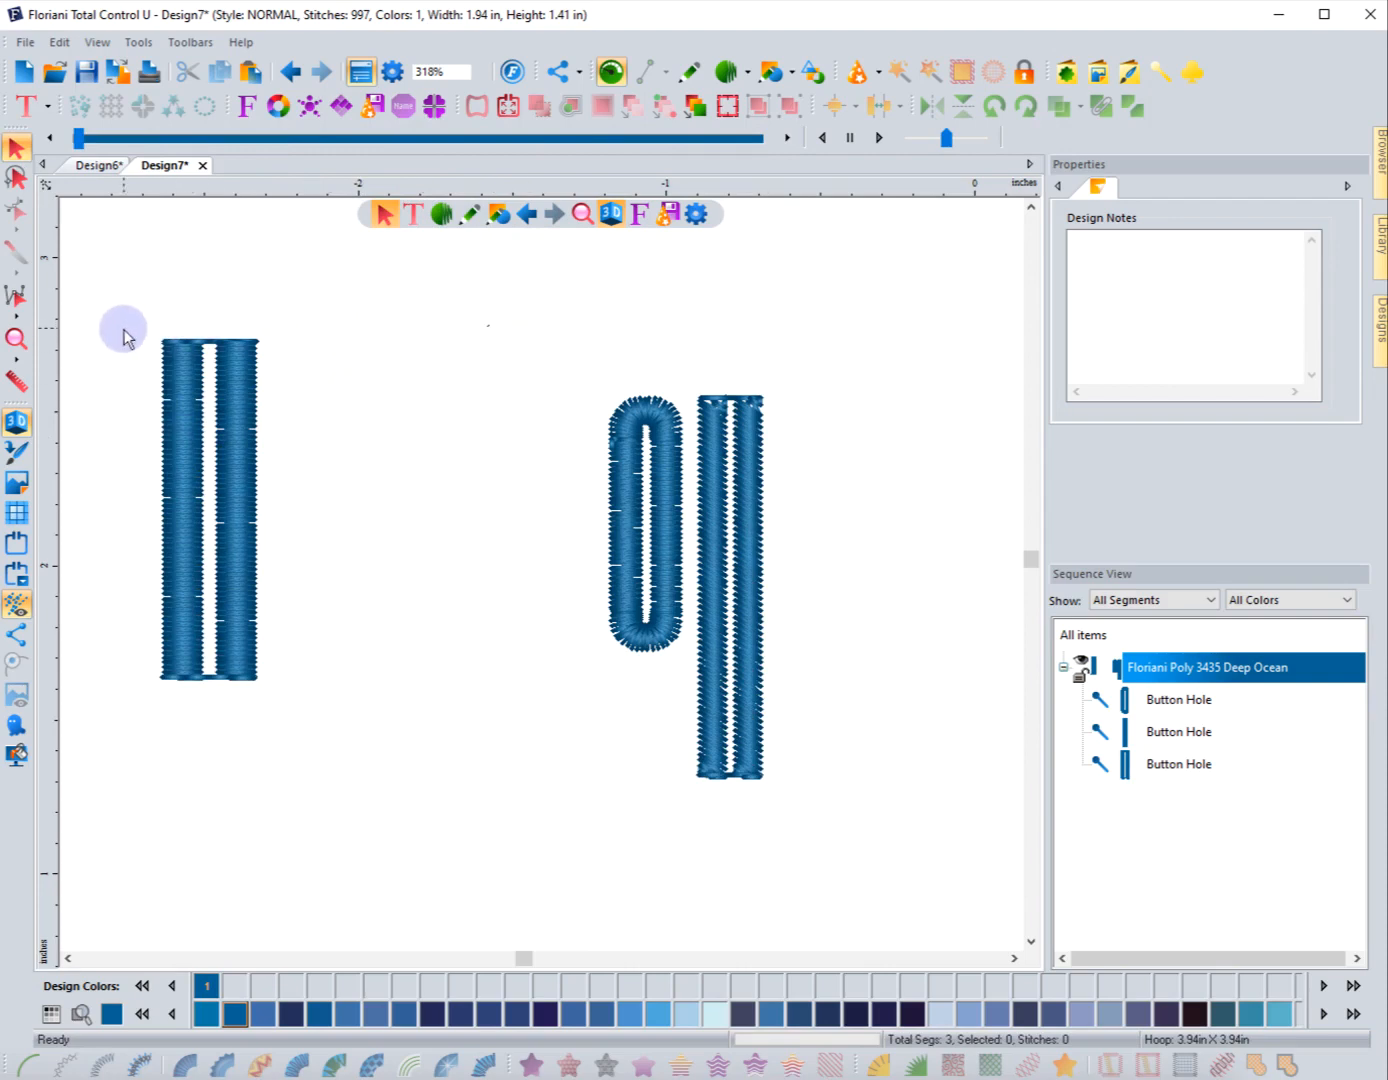
{"action": "left_click_drag", "start_coordinate": [124, 318], "coordinate": [791, 785]}
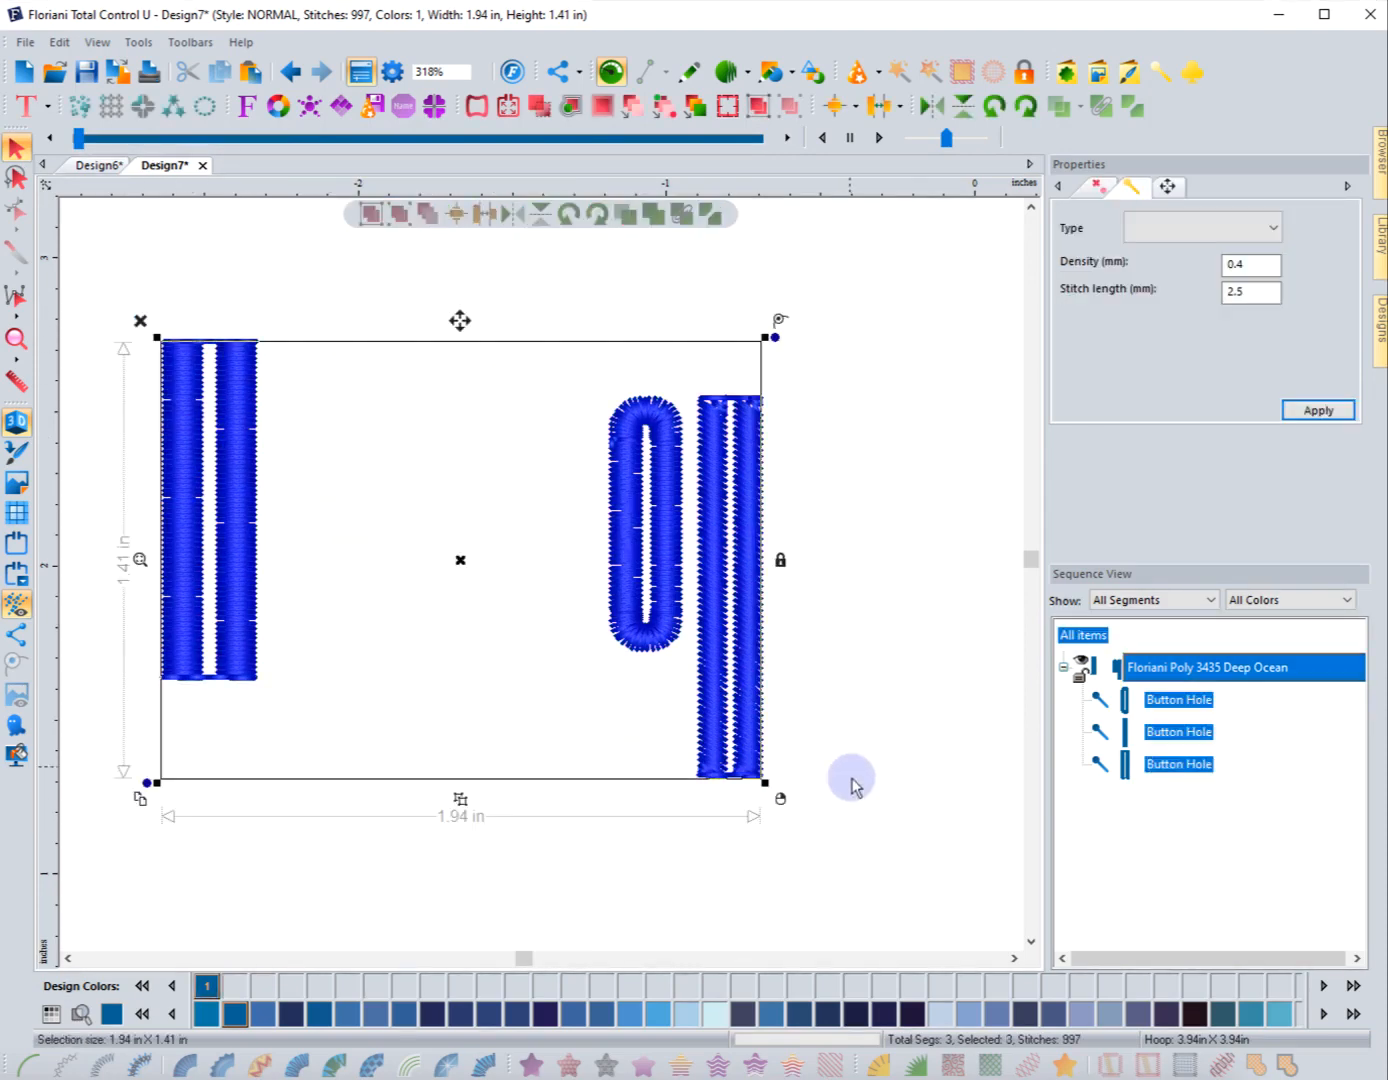
{"action": "left_click", "coordinate": [140, 320]}
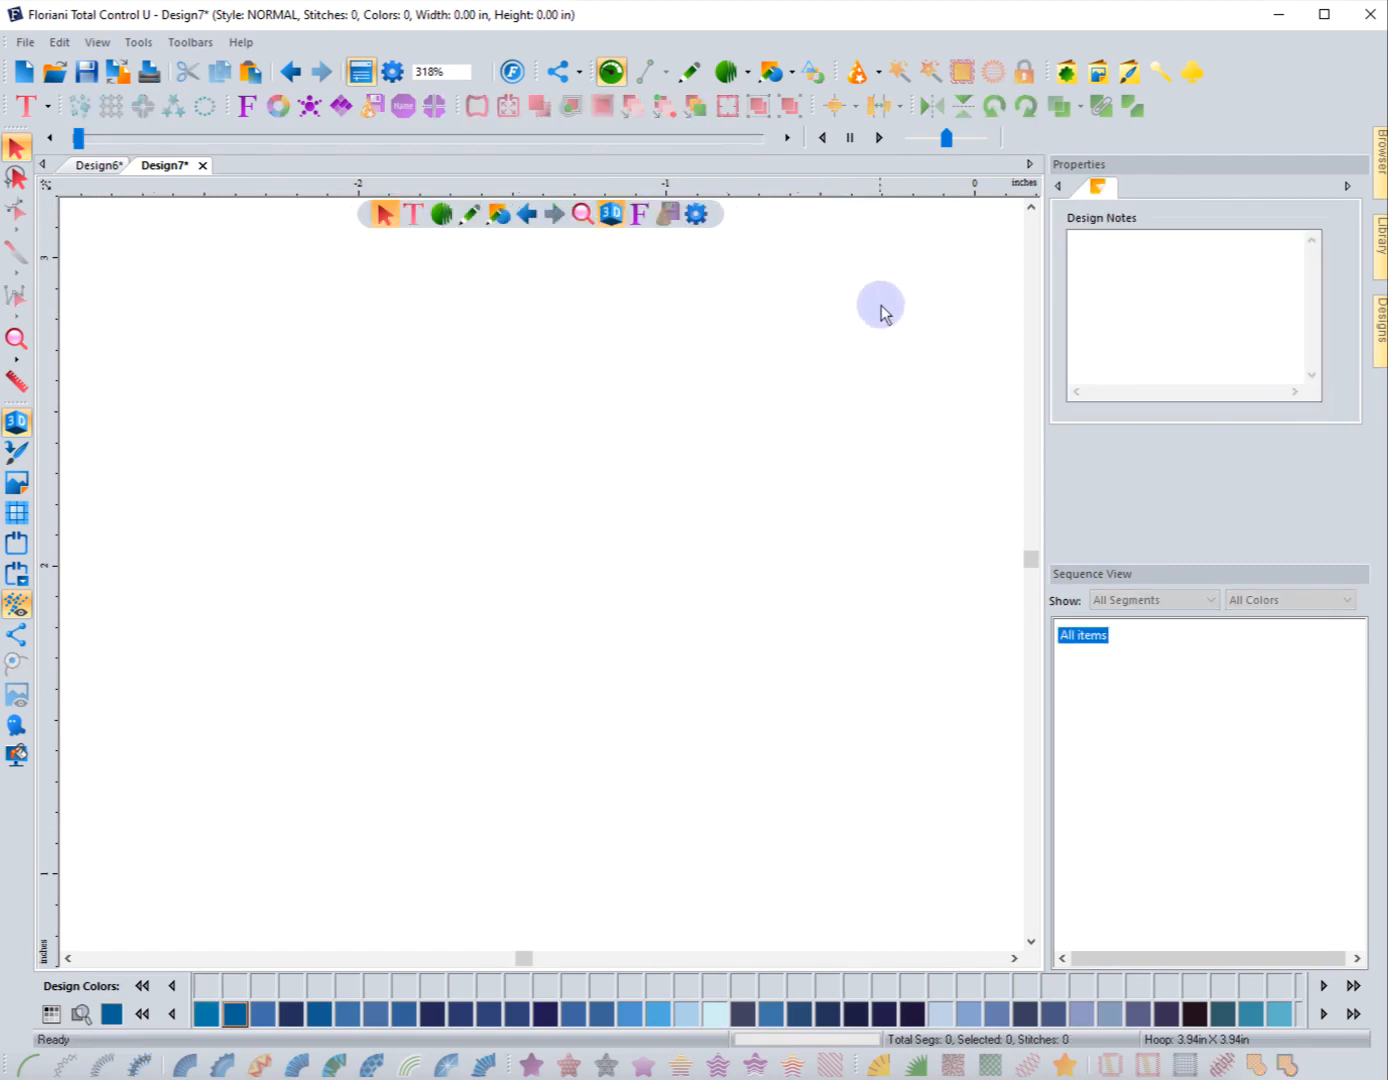
Step: Browse the available symbols, choose Airplane and place one upright at its default size, about 0.95 × 0.94 in, in the empty design
{"action": "left_click", "coordinate": [1196, 80]}
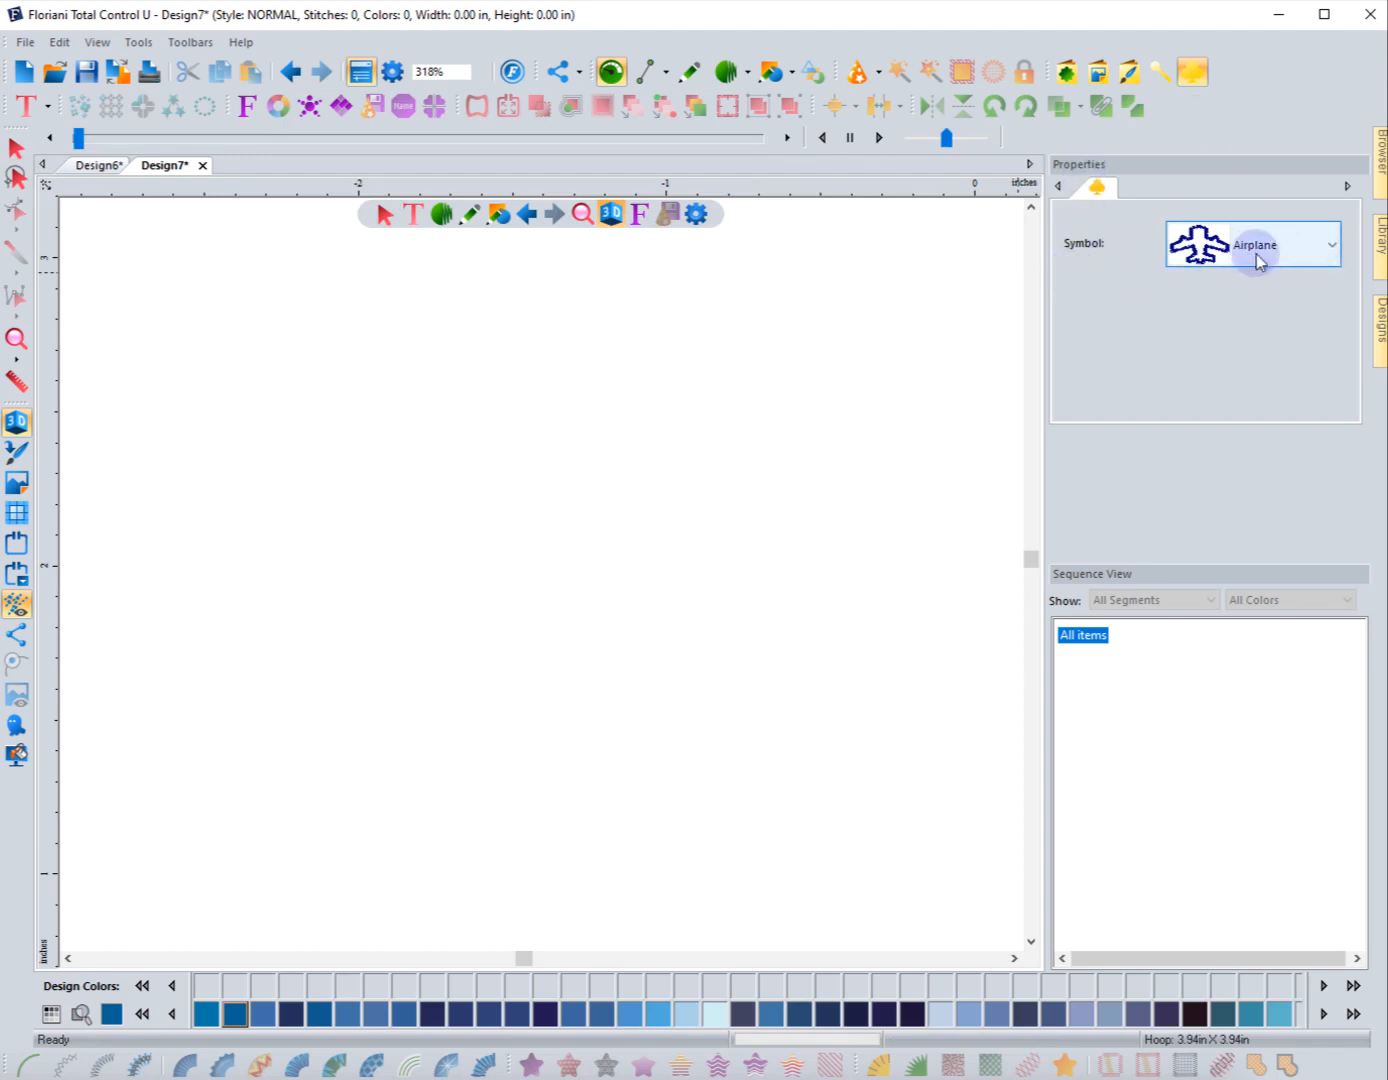
{"action": "left_click", "coordinate": [1334, 247]}
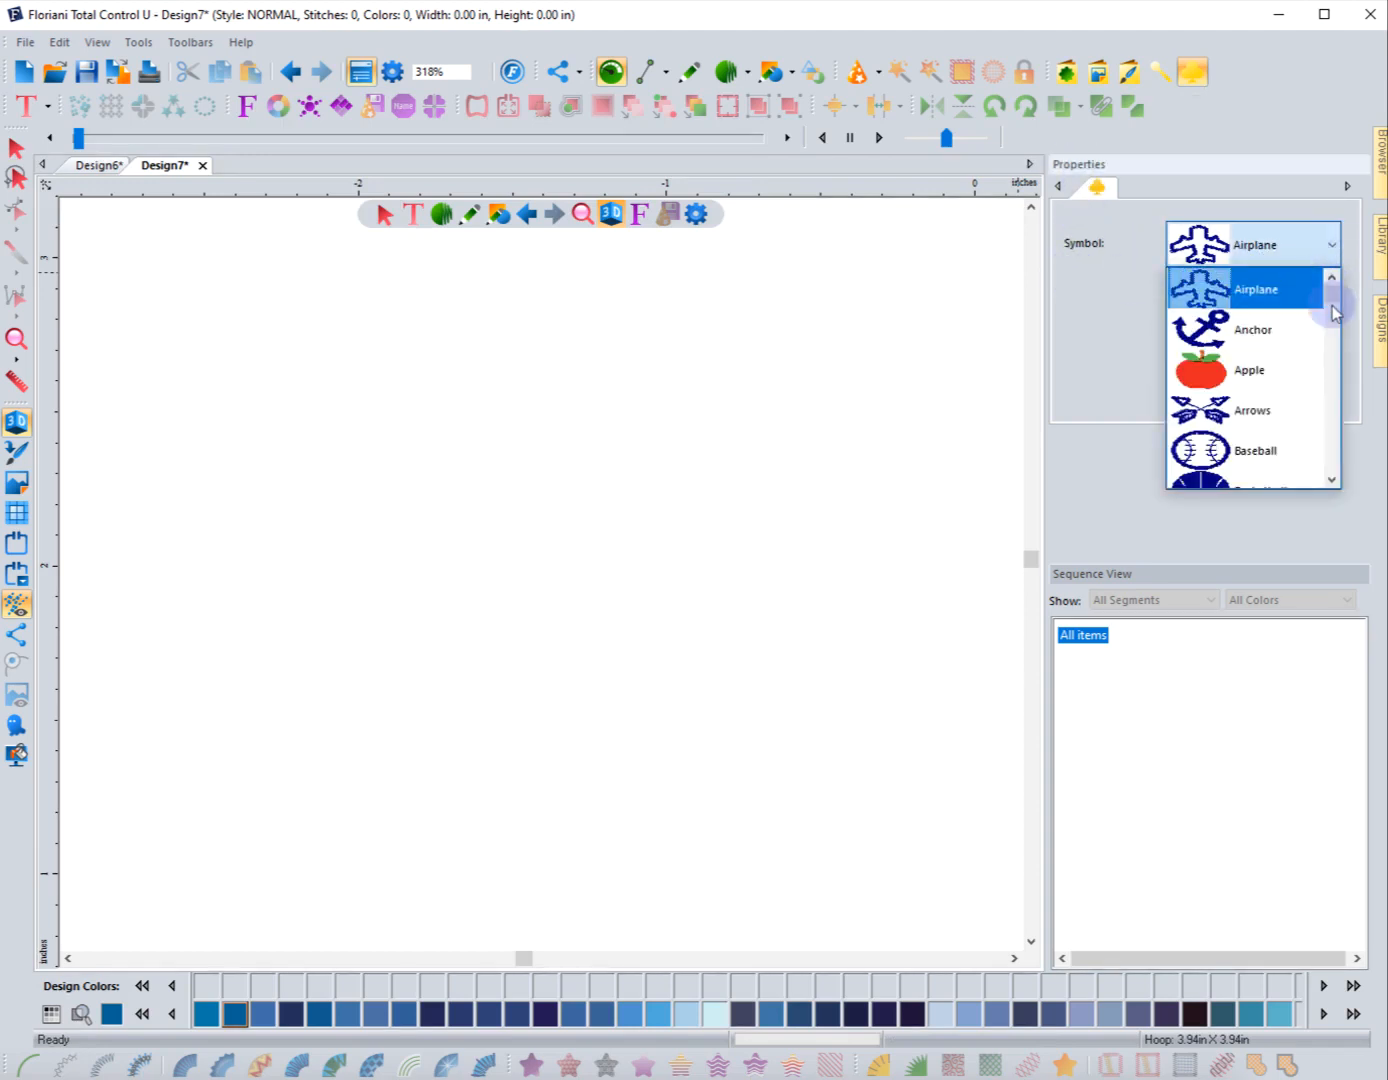
{"action": "mouse_move", "coordinate": [1331, 296]}
{"action": "left_mouse_down"}
{"action": "mouse_move", "coordinate": [1330, 474]}
{"action": "mouse_move", "coordinate": [1329, 302]}
{"action": "left_mouse_up"}
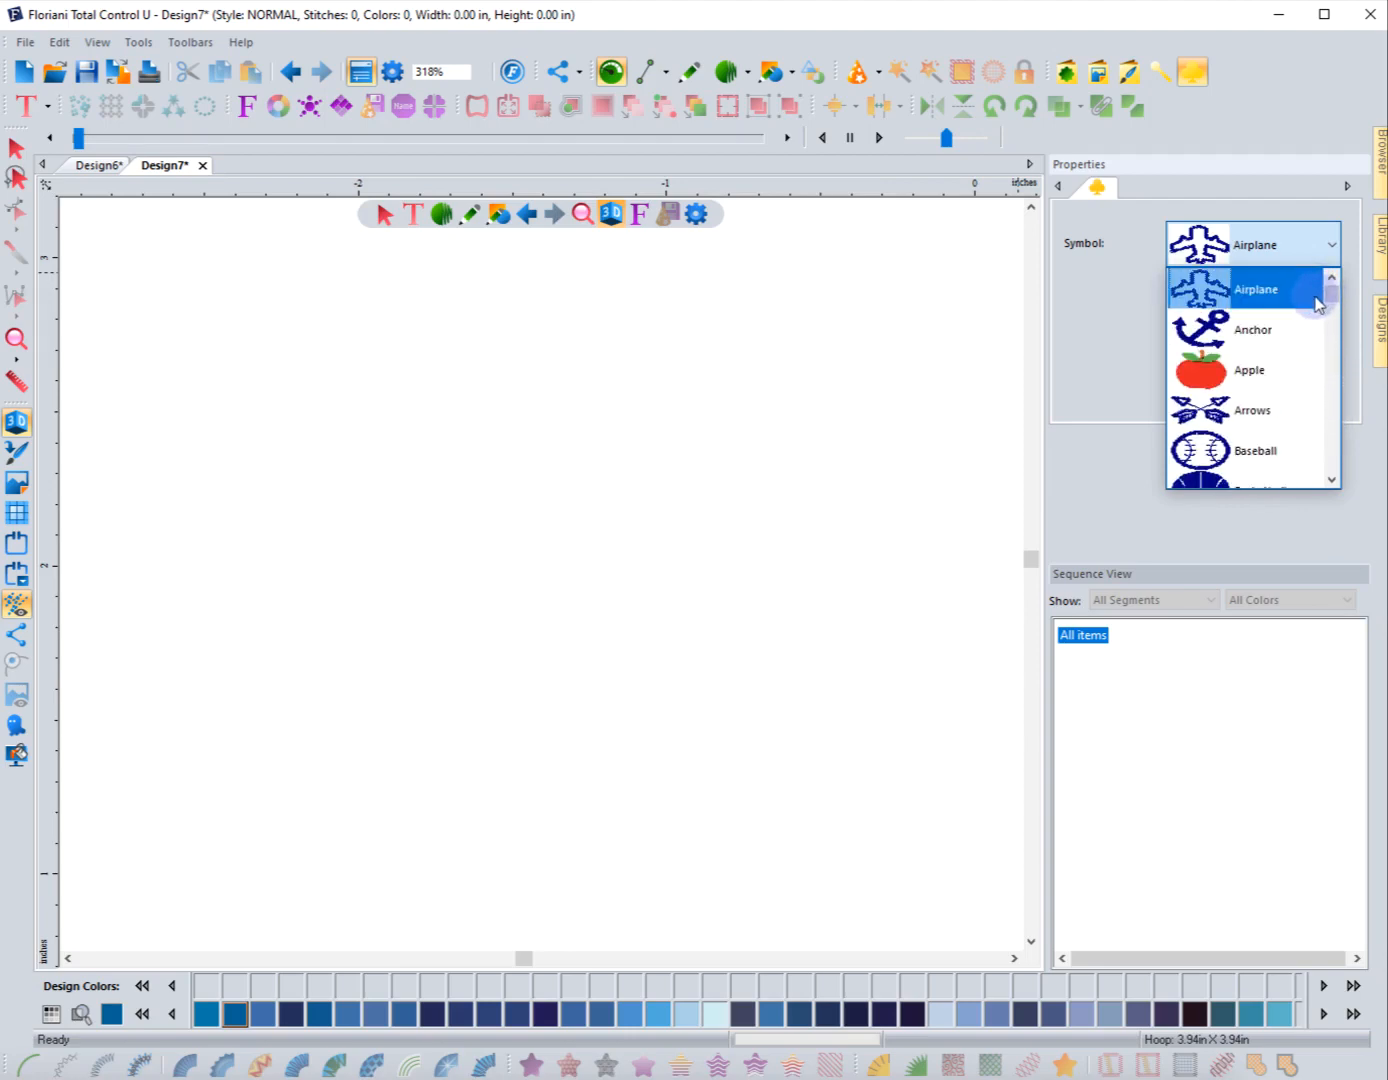
{"action": "scroll", "coordinate": [1261, 420], "scroll_direction": "down", "scroll_amount": 4}
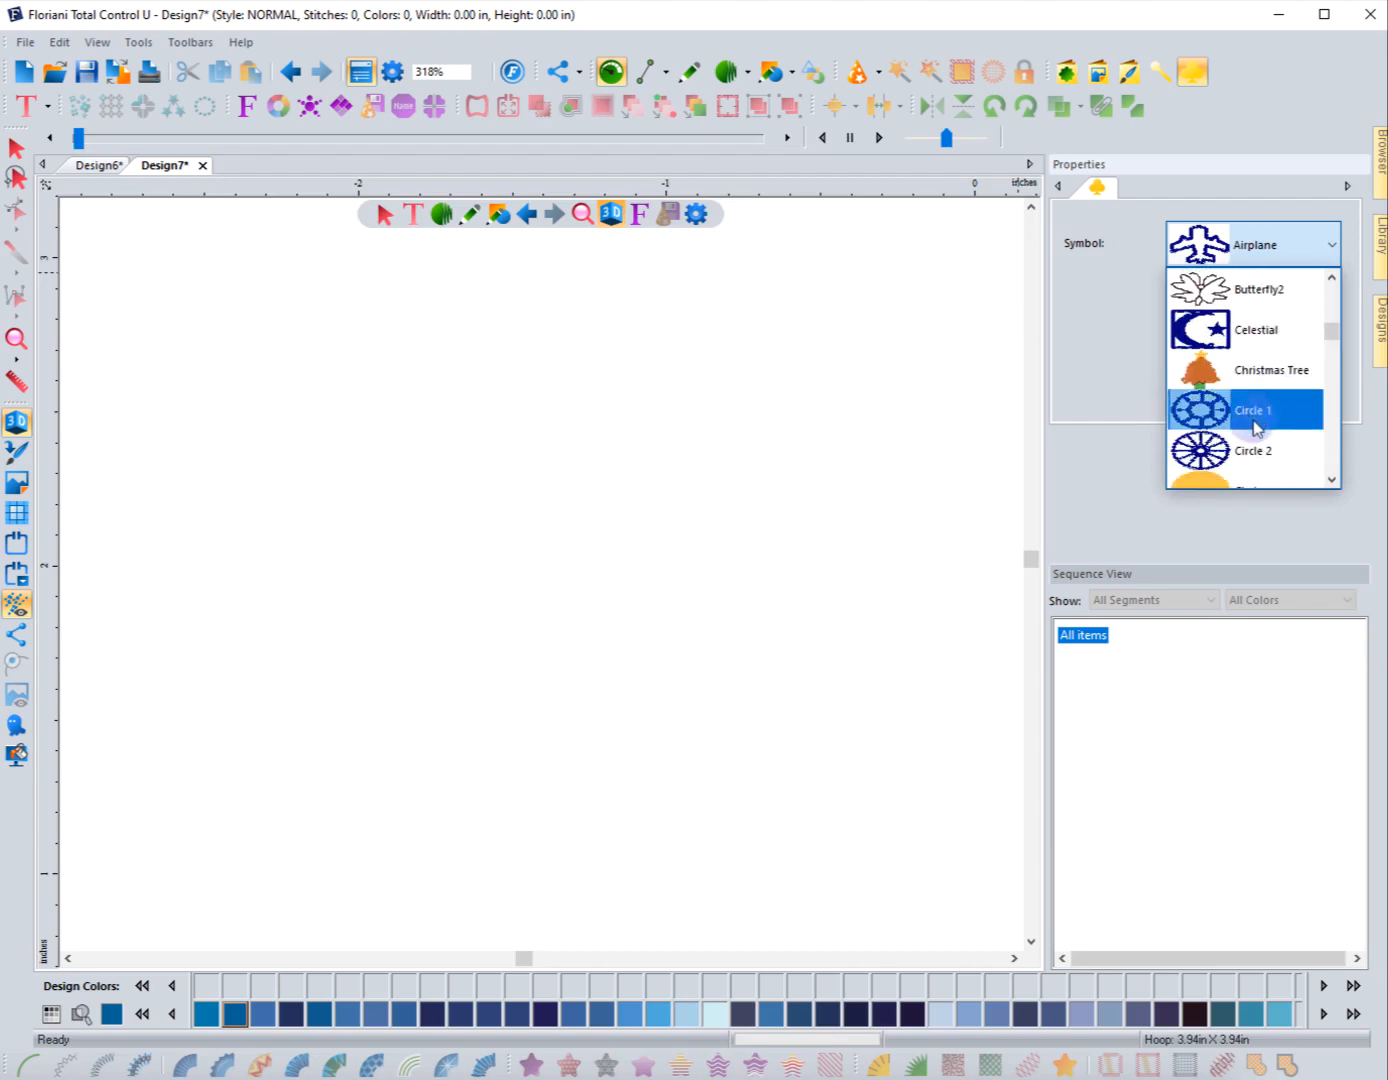
{"action": "scroll", "coordinate": [1257, 428], "scroll_direction": "up", "scroll_amount": 4}
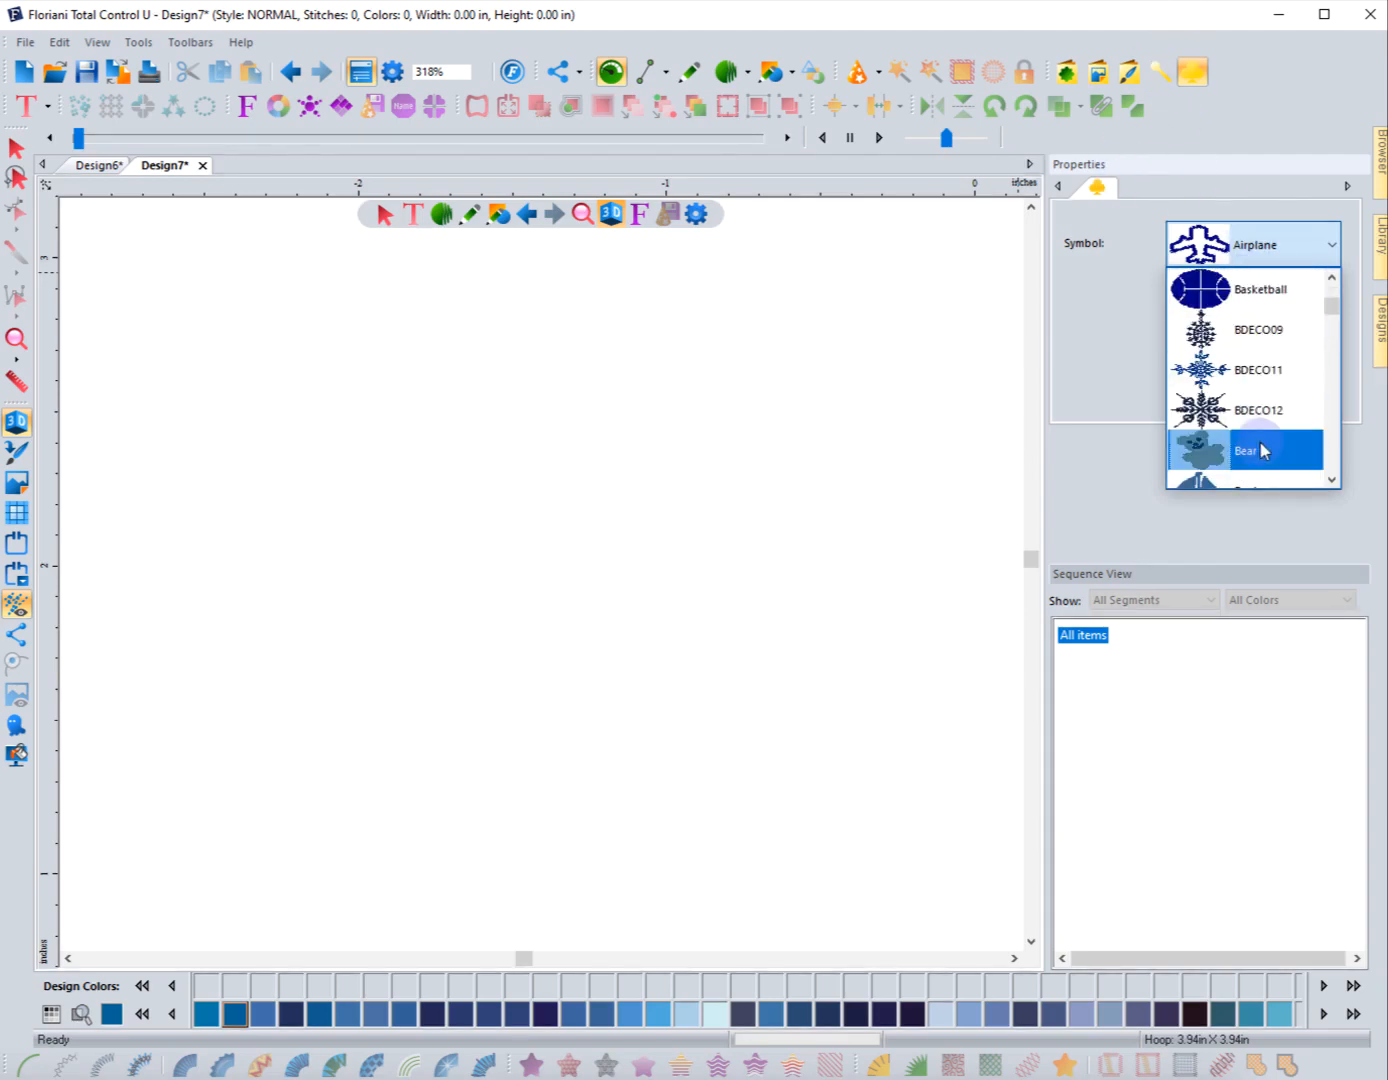
{"action": "left_click_drag", "start_coordinate": [1331, 302], "coordinate": [1328, 289]}
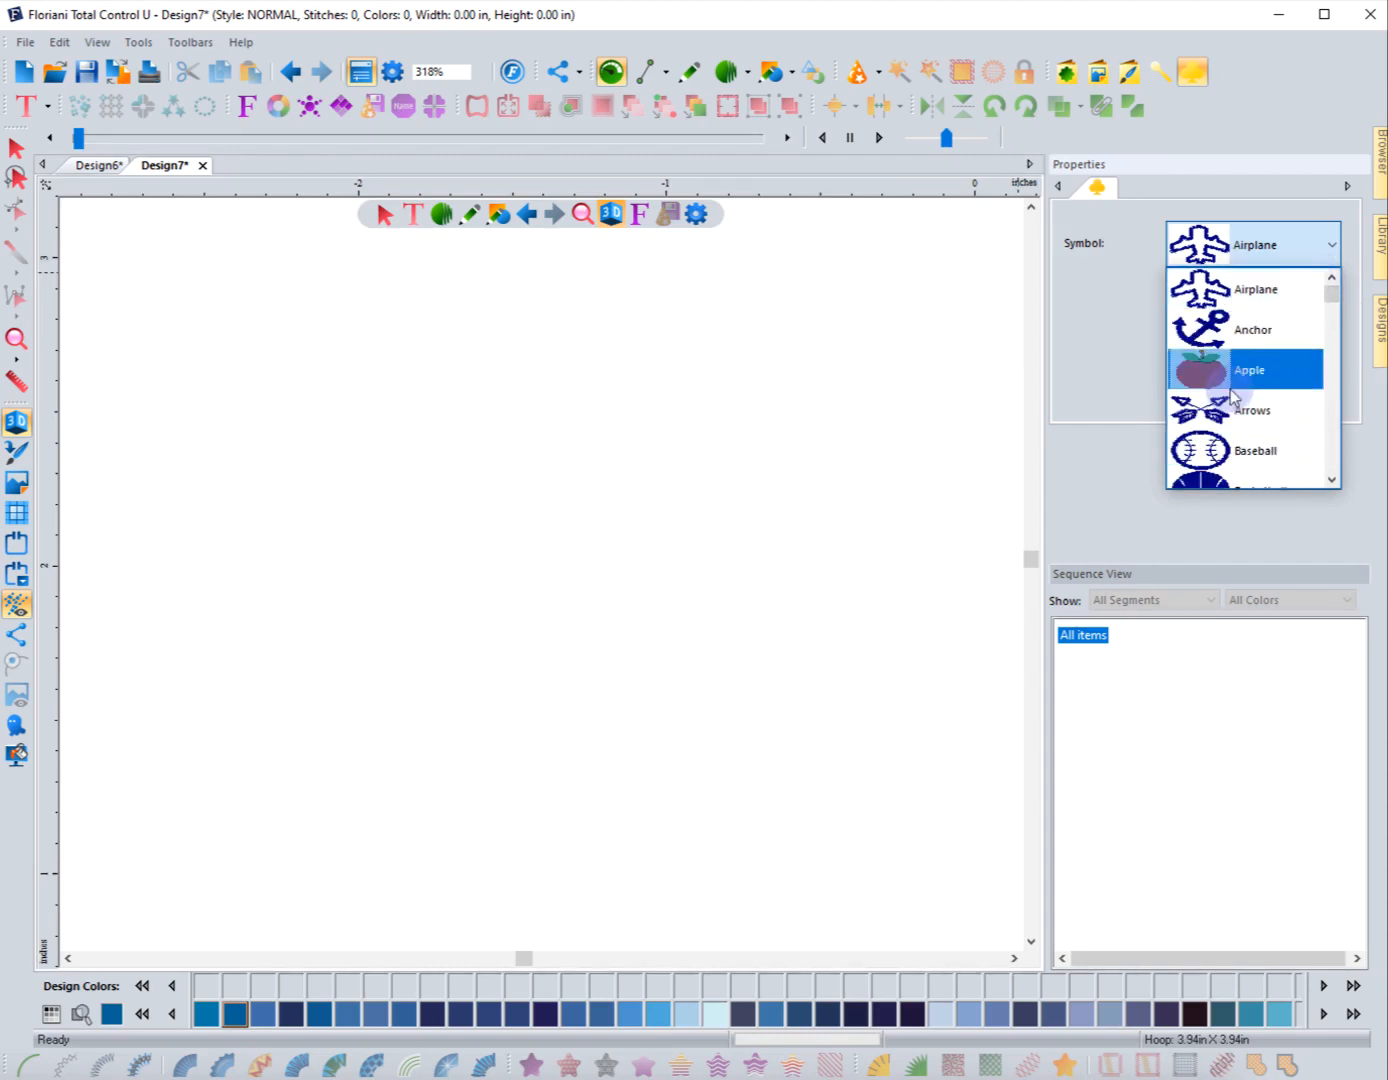
{"action": "left_click", "coordinate": [1205, 292]}
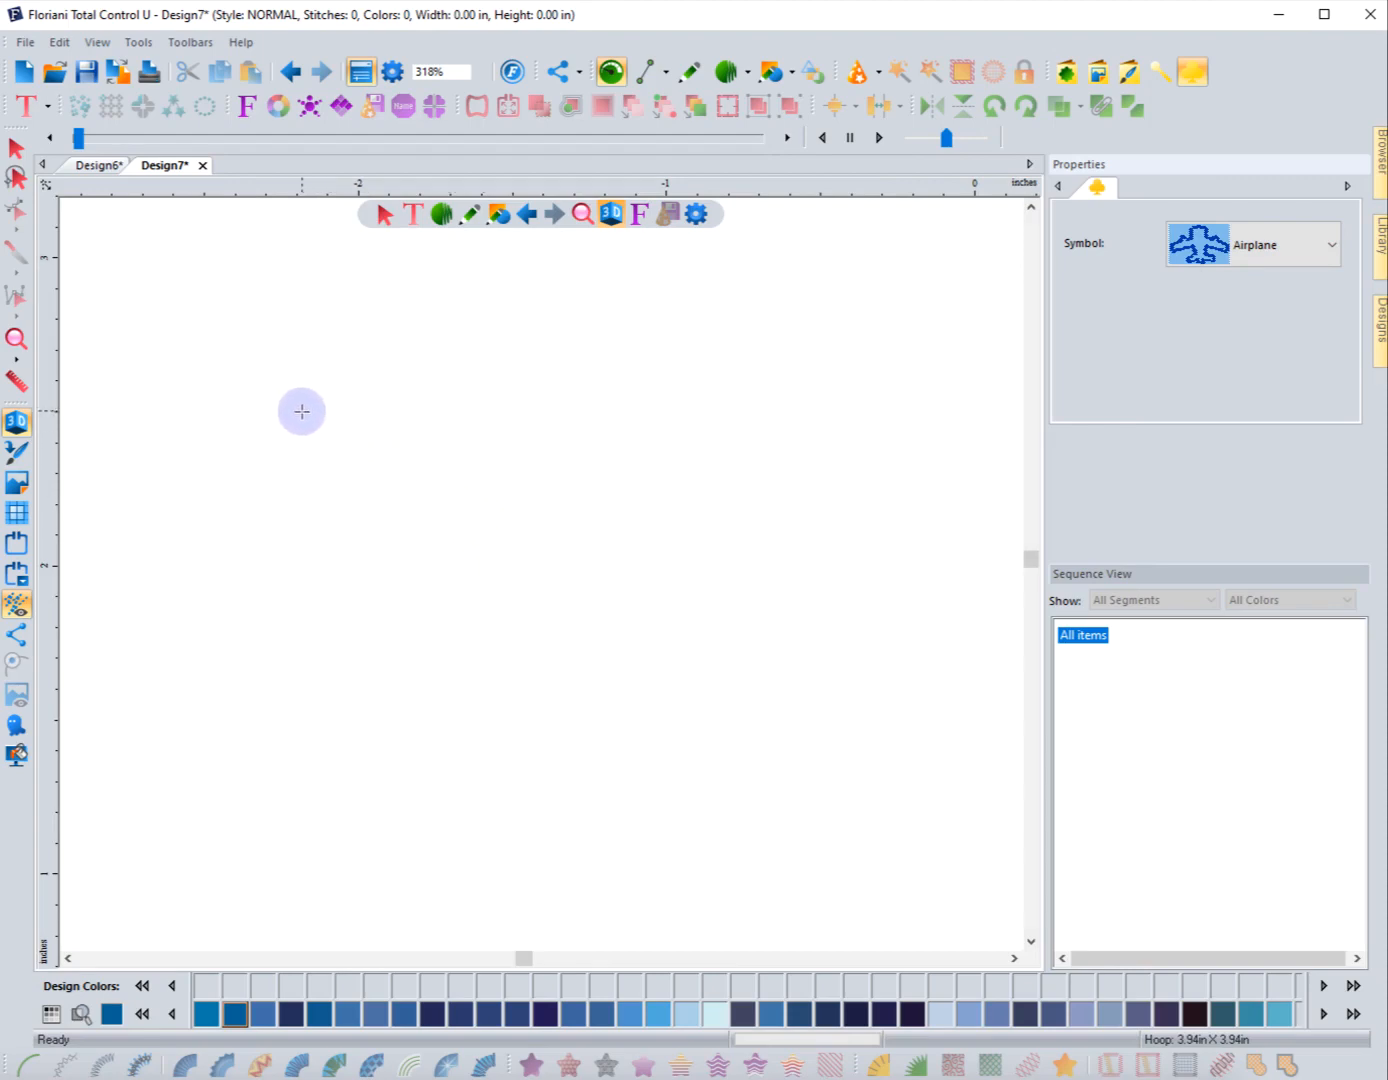
{"action": "left_click", "coordinate": [302, 411]}
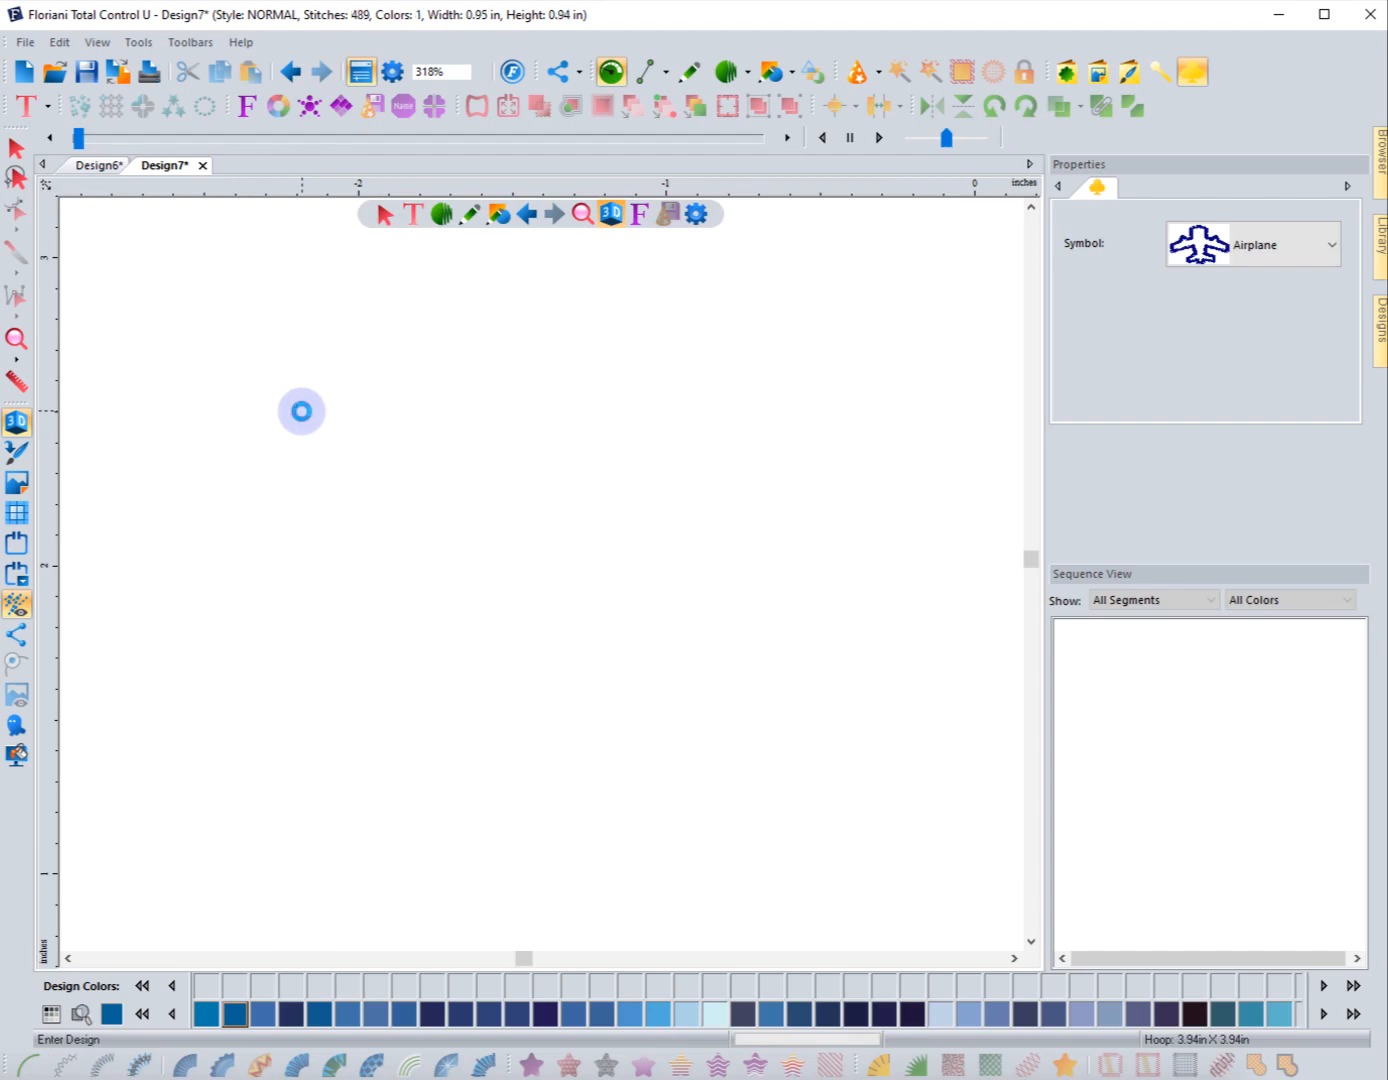
{"action": "left_click", "coordinate": [1031, 208]}
{"action": "left_click", "coordinate": [1031, 210]}
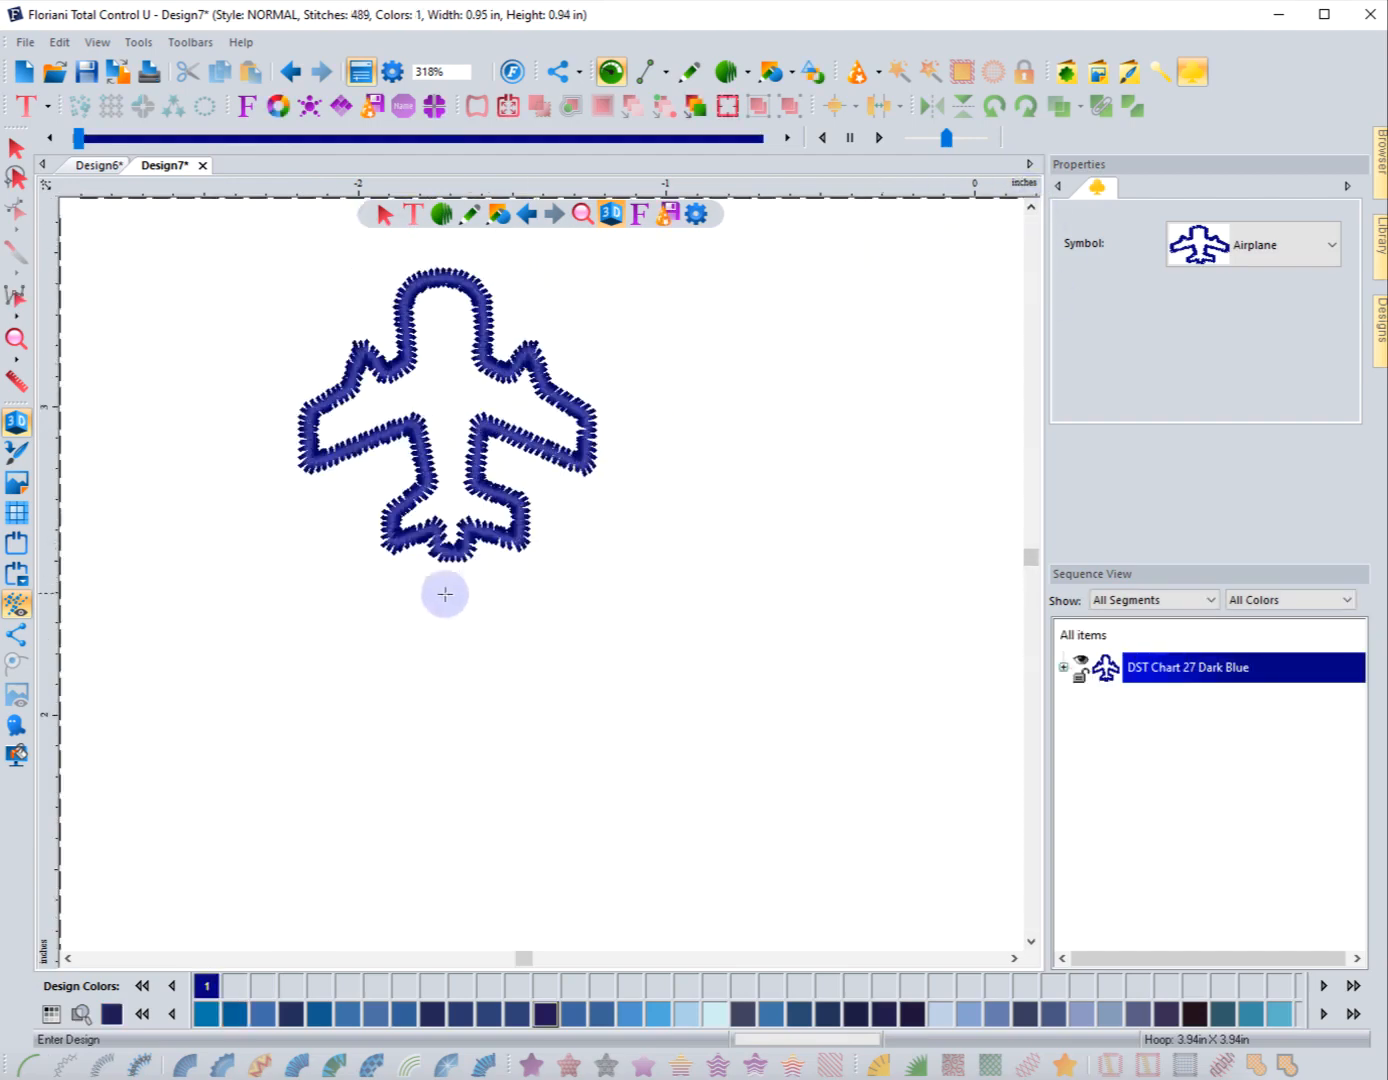
Step: Place five more airplanes around the first: four drawn at different sizes and rotations, and an upright default-size one at the upper right
{"action": "left_click_drag", "start_coordinate": [283, 570], "coordinate": [400, 731]}
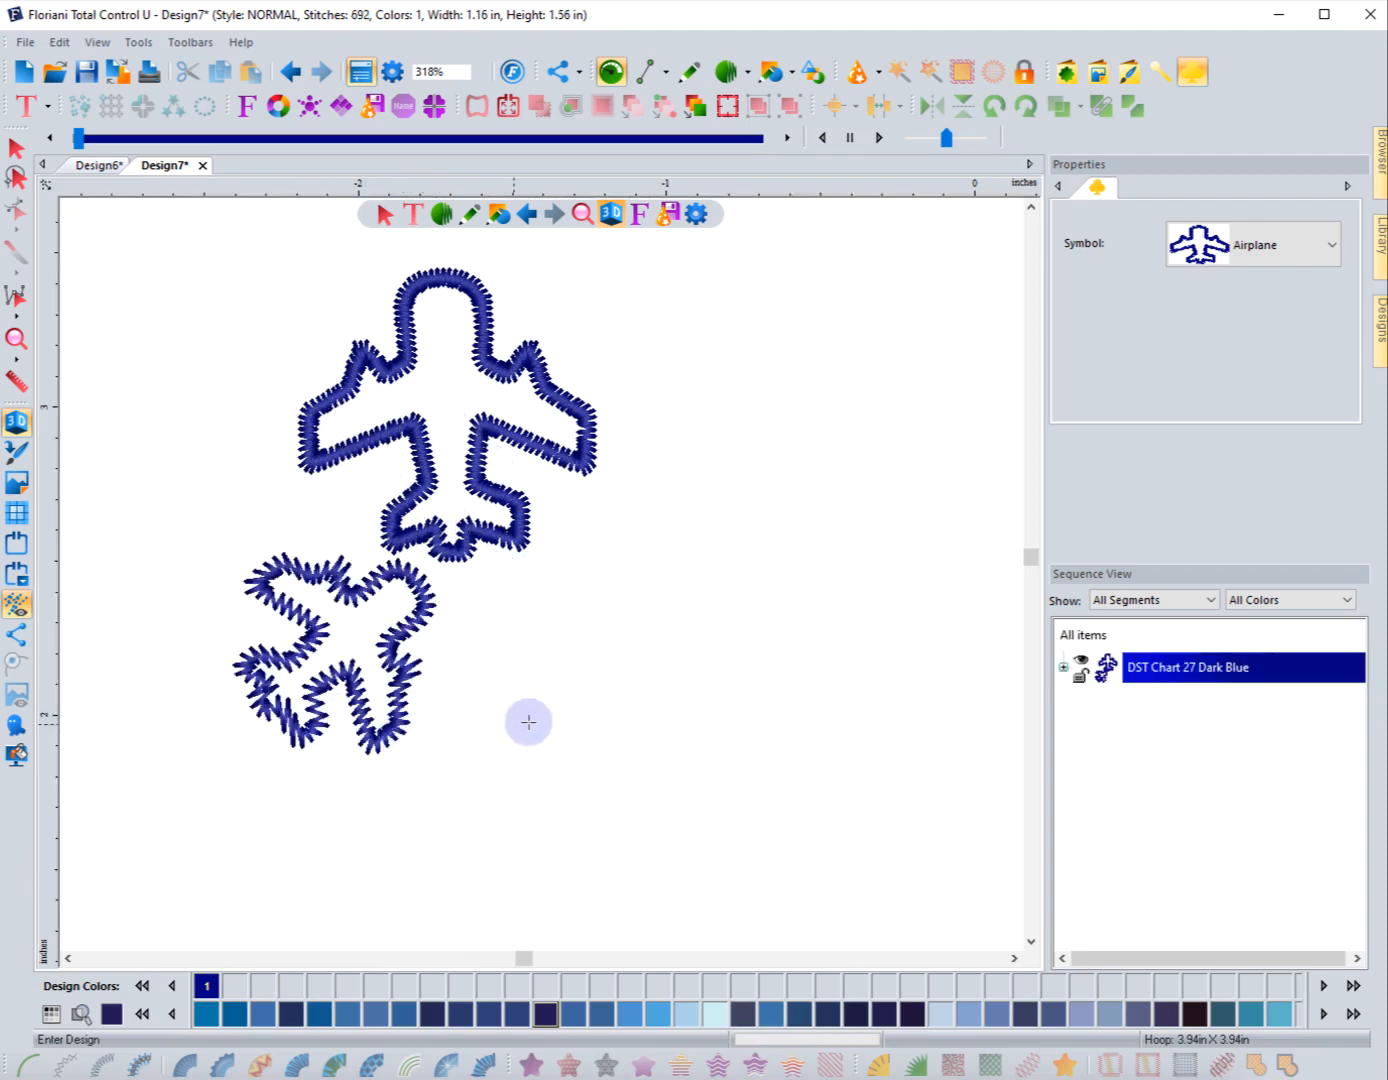
{"action": "left_click_drag", "start_coordinate": [799, 688], "coordinate": [870, 337]}
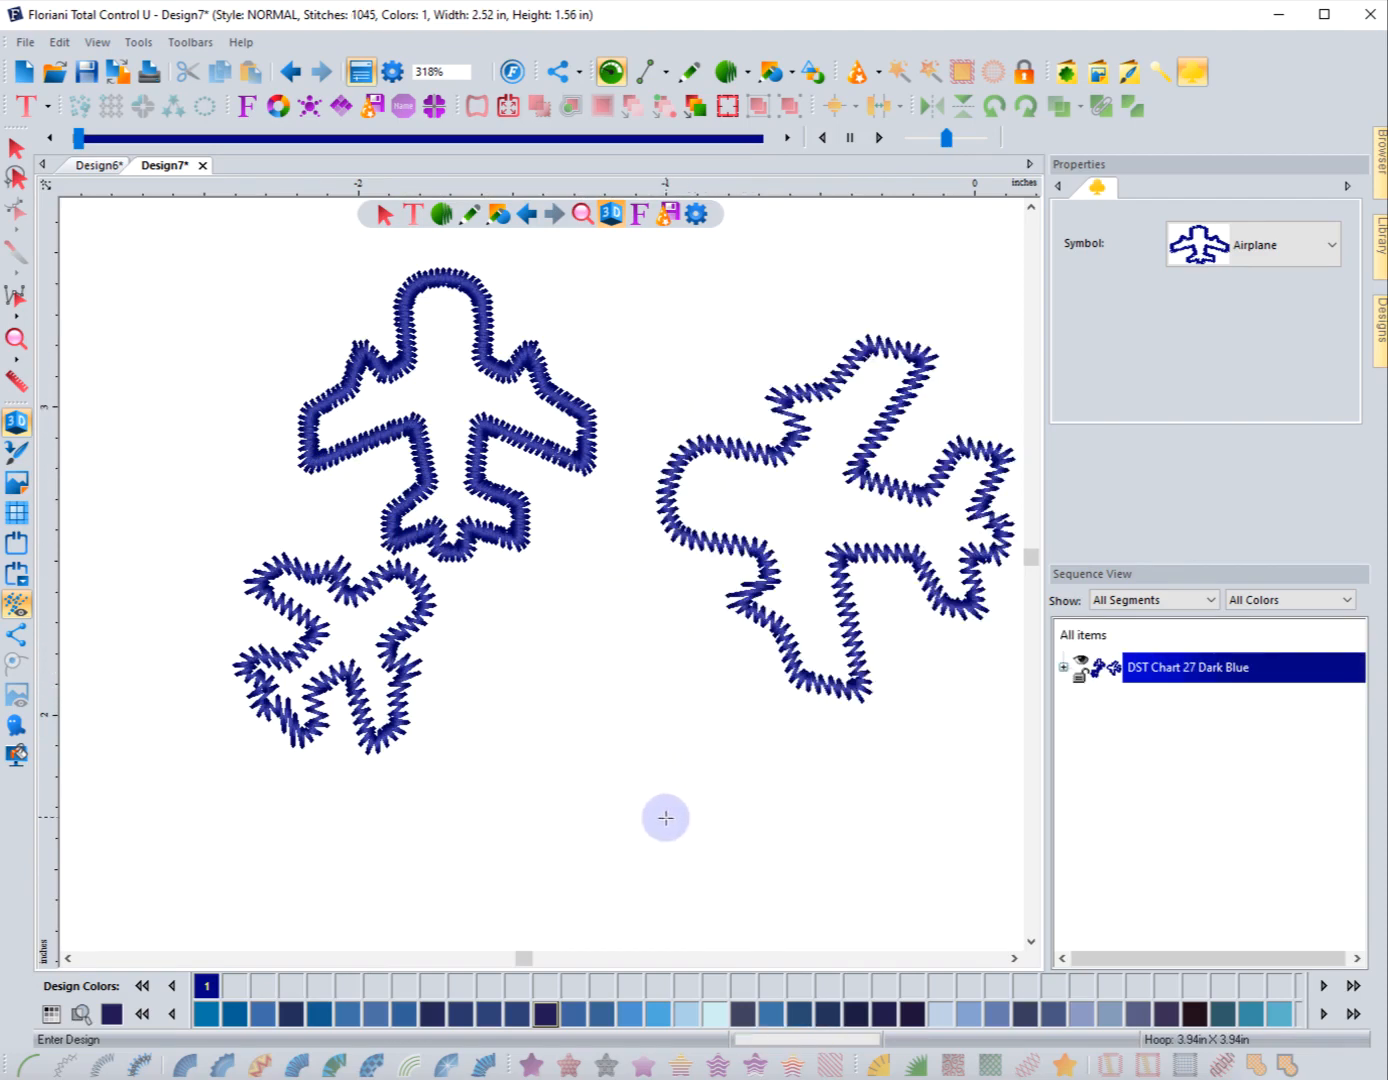
{"action": "left_click_drag", "start_coordinate": [662, 815], "coordinate": [528, 588]}
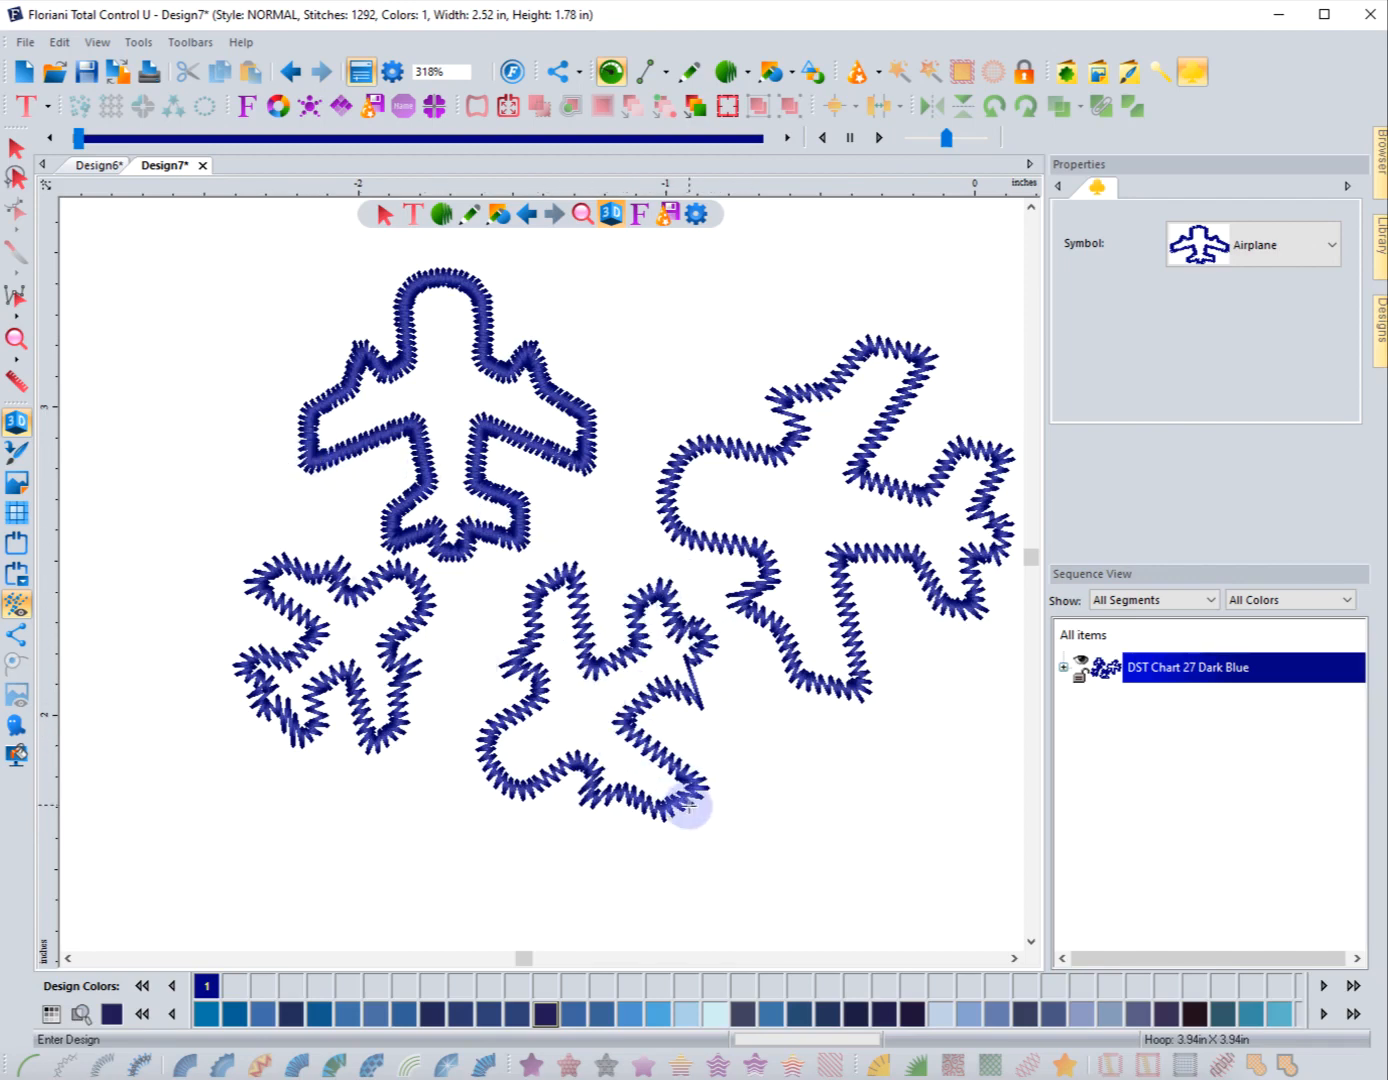
{"action": "scroll", "coordinate": [745, 802], "scroll_direction": "down", "scroll_amount": 2}
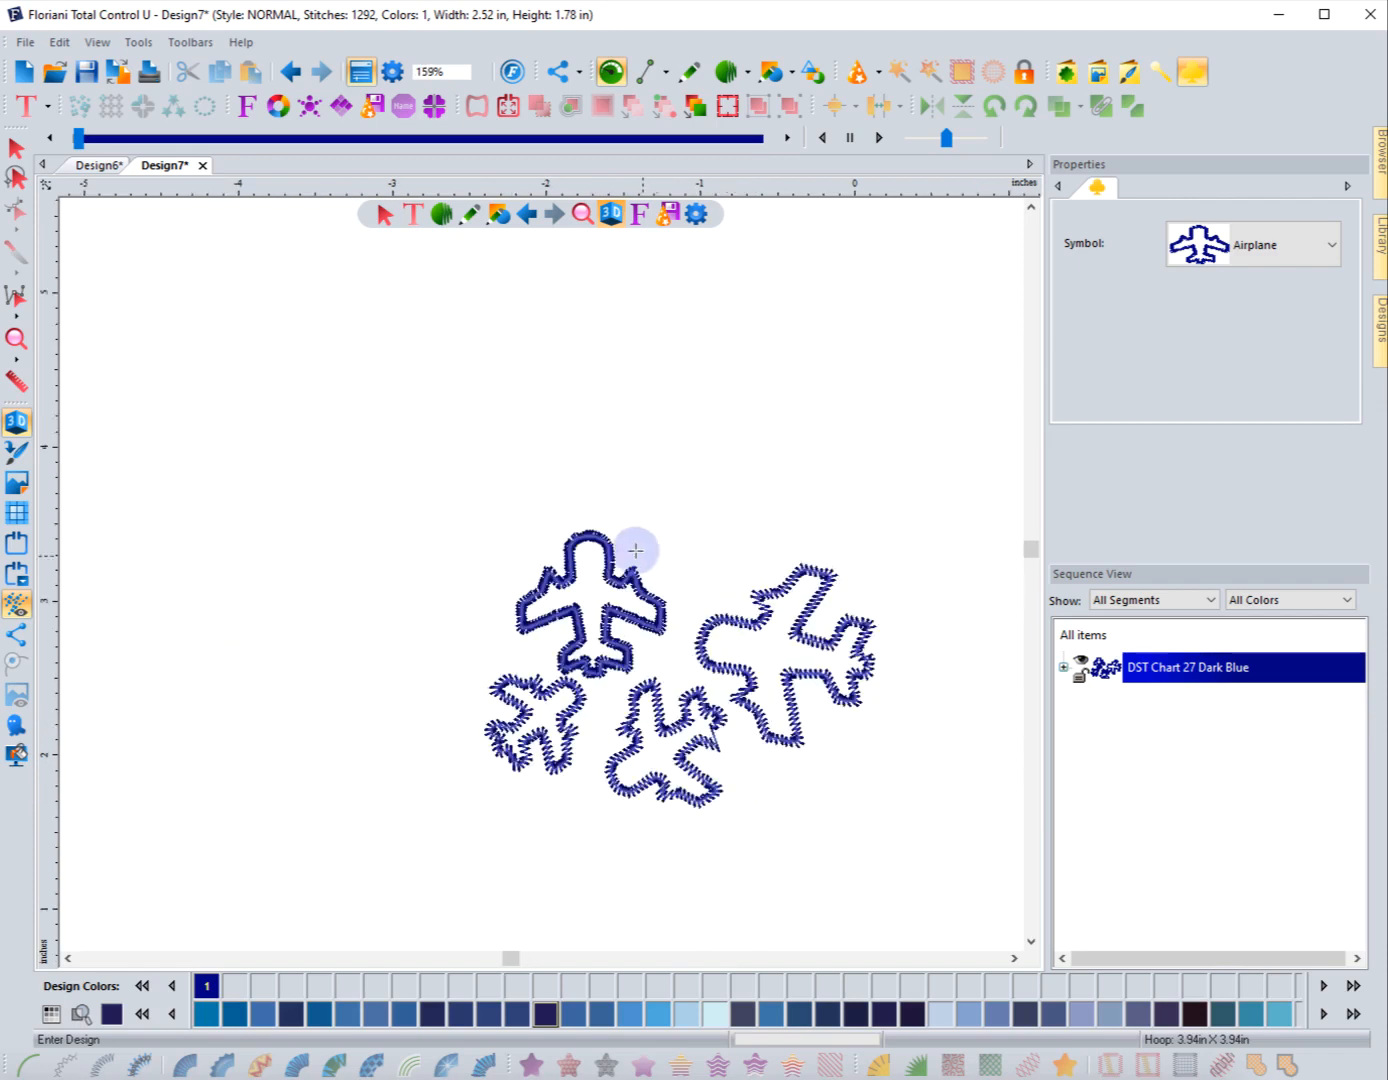
{"action": "left_click_drag", "start_coordinate": [443, 575], "coordinate": [367, 334]}
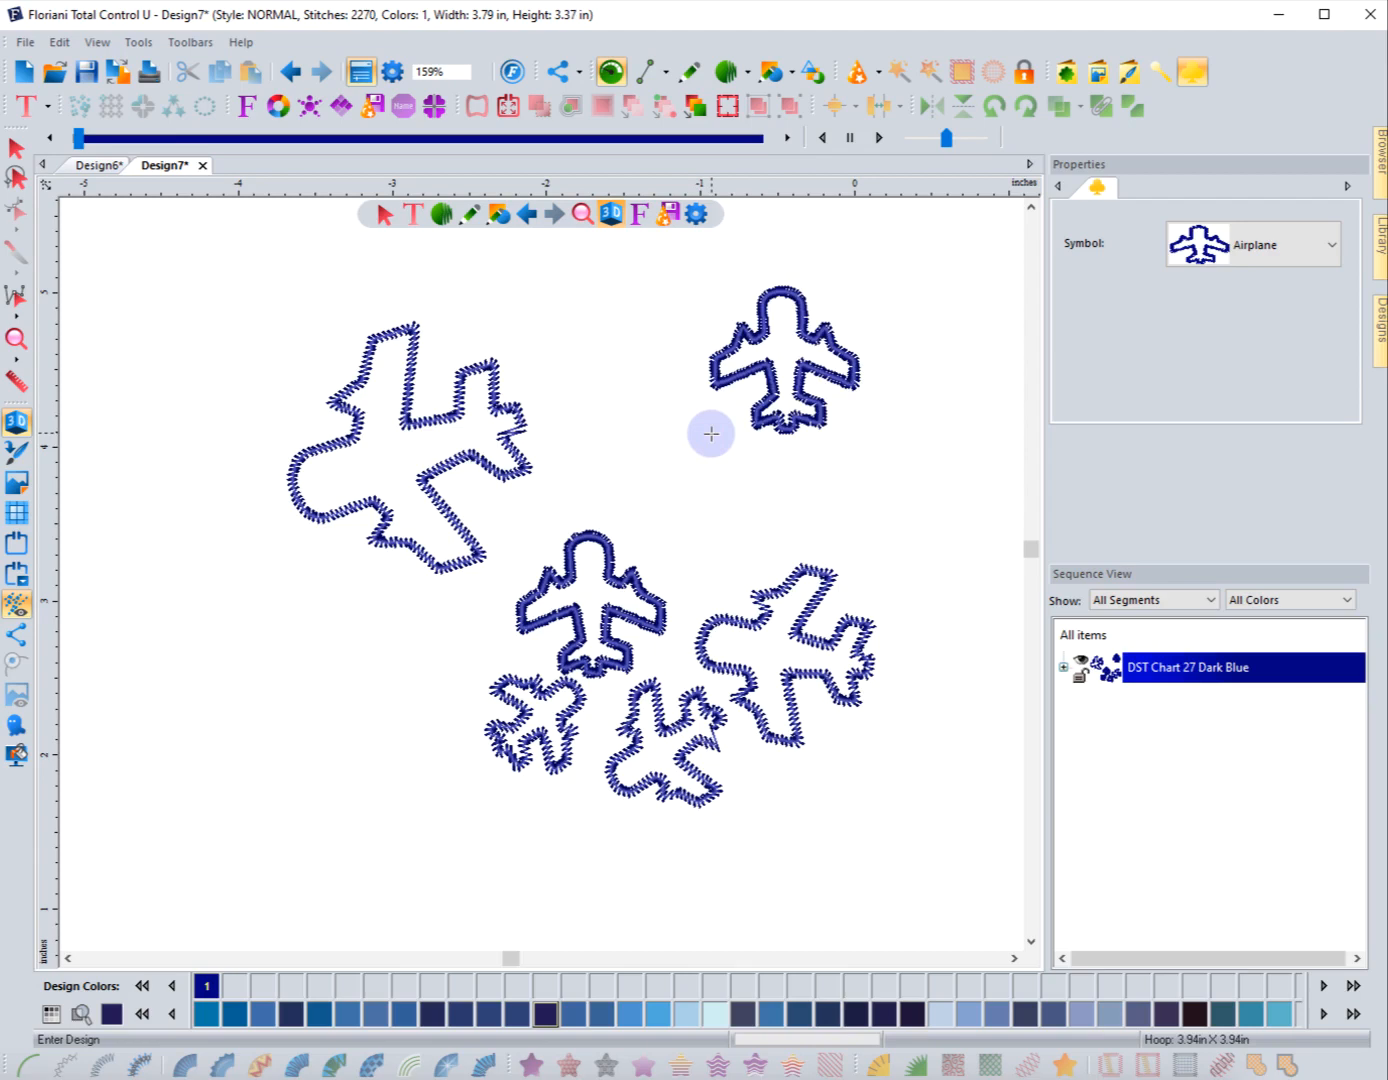
Step: Rotate the upper-right airplane slightly counterclockwise and deselect it
{"action": "left_click", "coordinate": [15, 147]}
{"action": "left_click", "coordinate": [819, 369]}
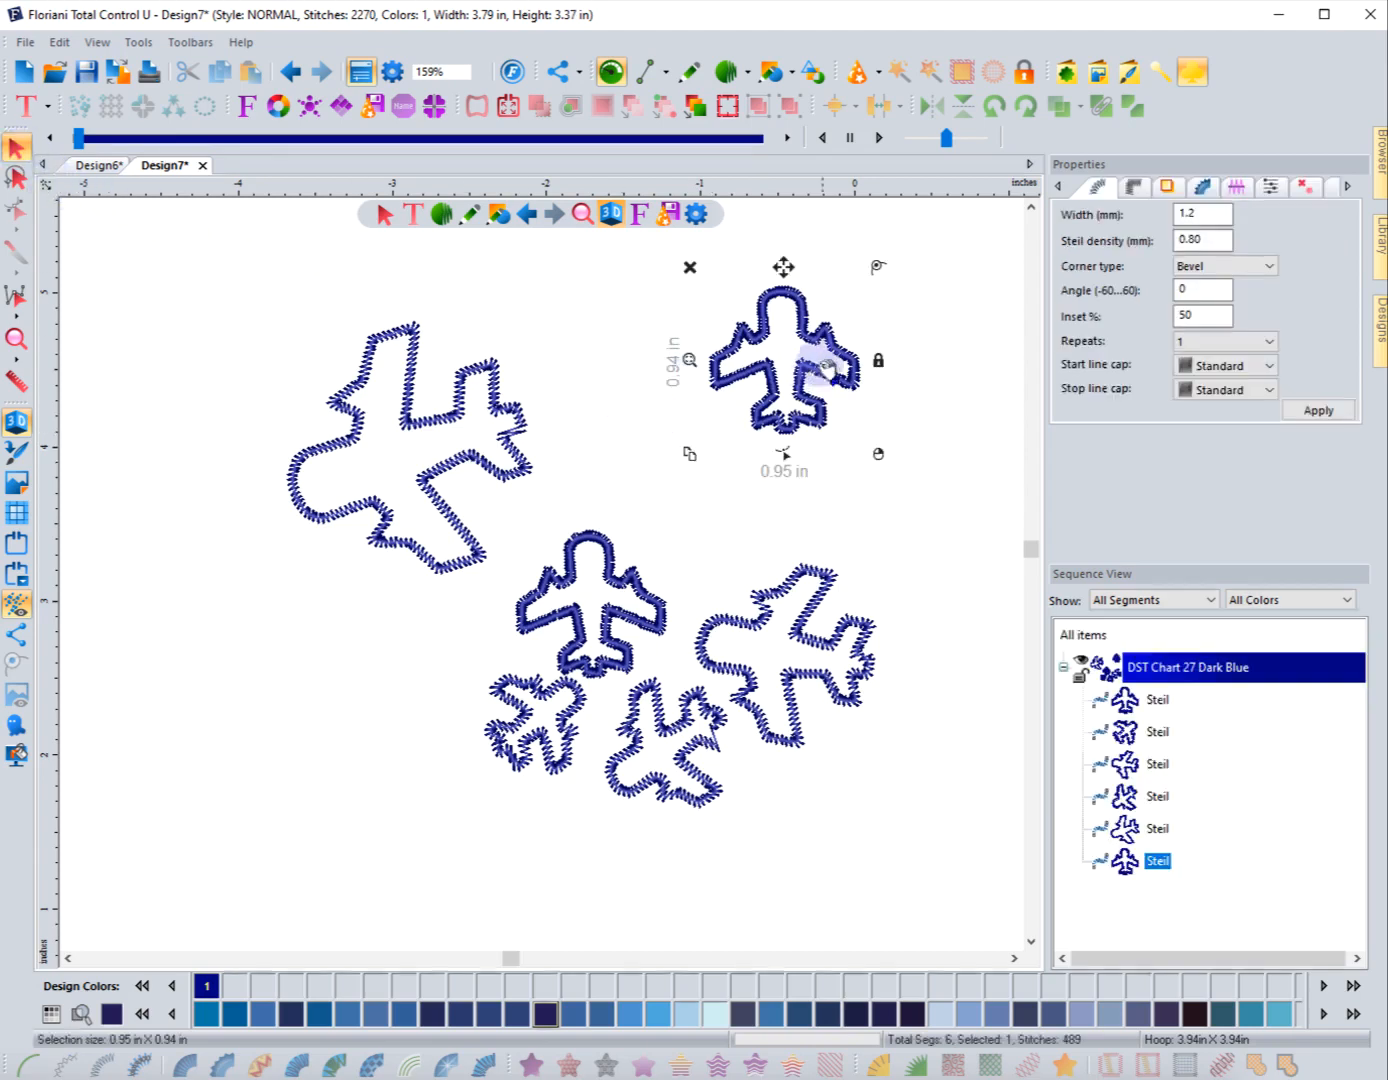
{"action": "left_click_drag", "start_coordinate": [881, 288], "coordinate": [822, 264]}
{"action": "left_click", "coordinate": [620, 335]}
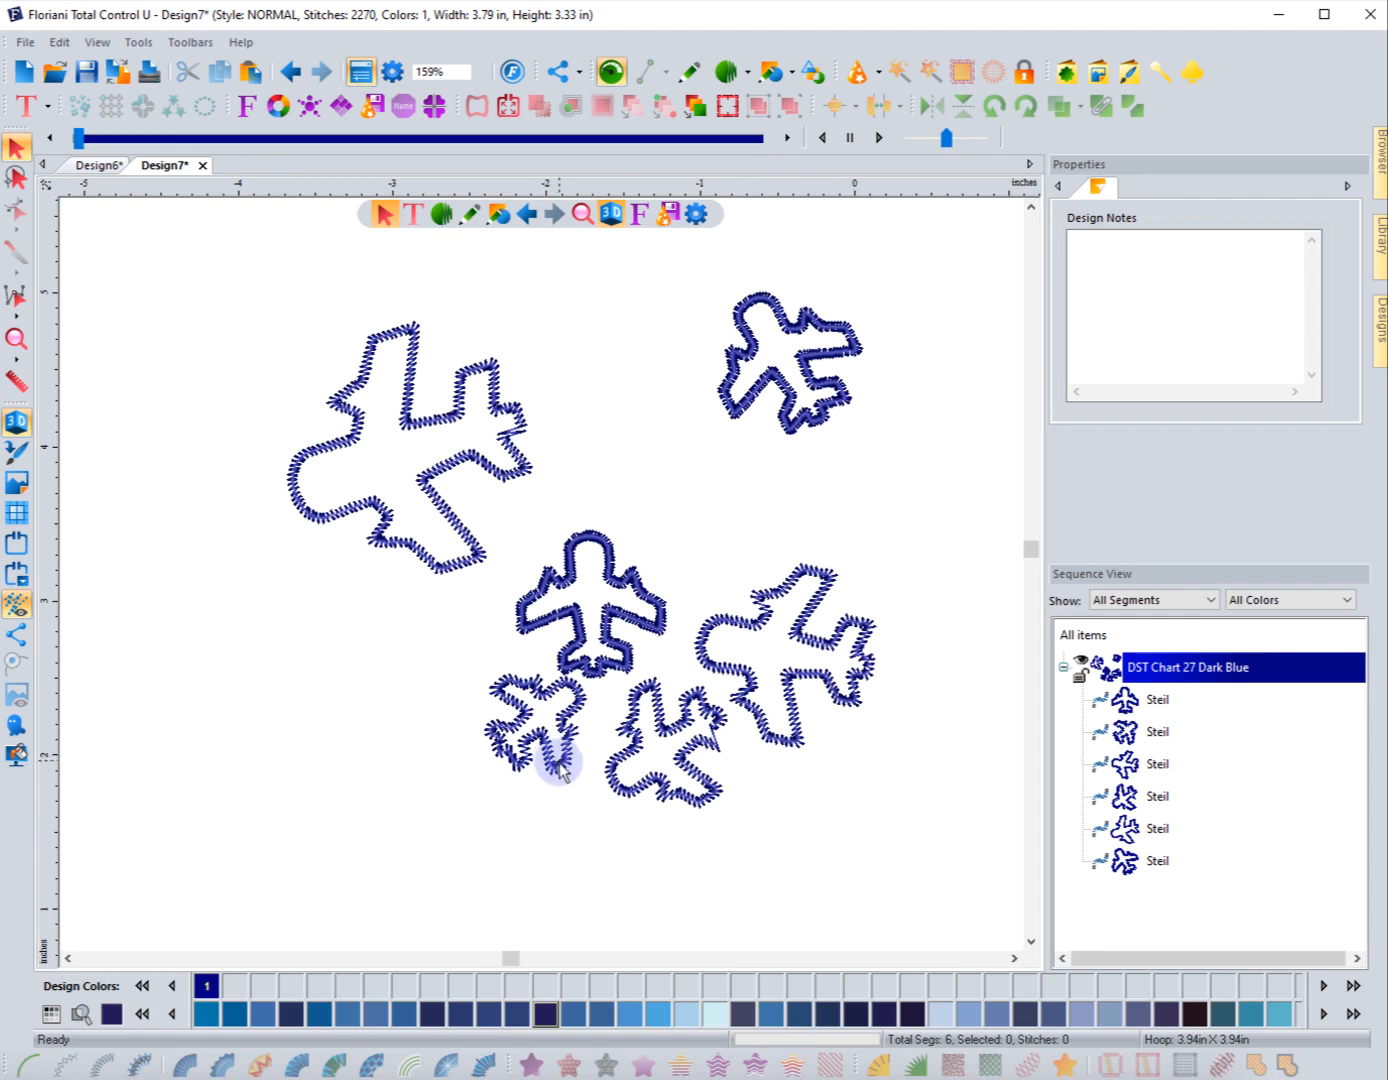
Step: Move the smallest airplane beneath the large upper-left one, convert it to a Run stitch and deselect it
{"action": "left_click_drag", "start_coordinate": [559, 773], "coordinate": [396, 677]}
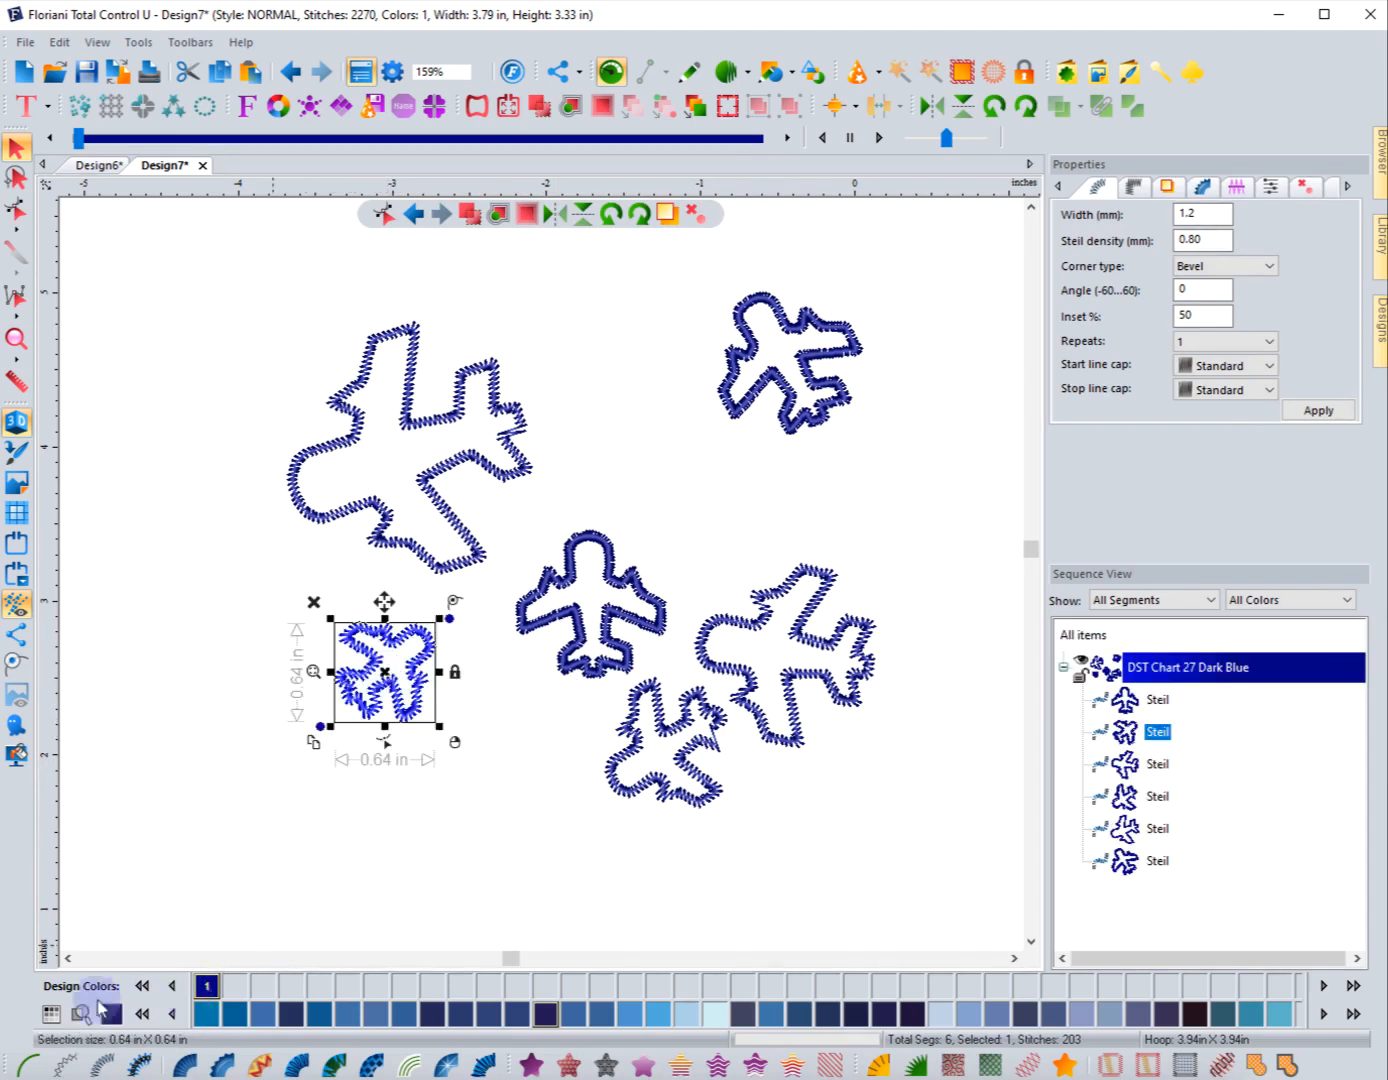
{"action": "left_click", "coordinate": [22, 1066]}
{"action": "left_click", "coordinate": [289, 816]}
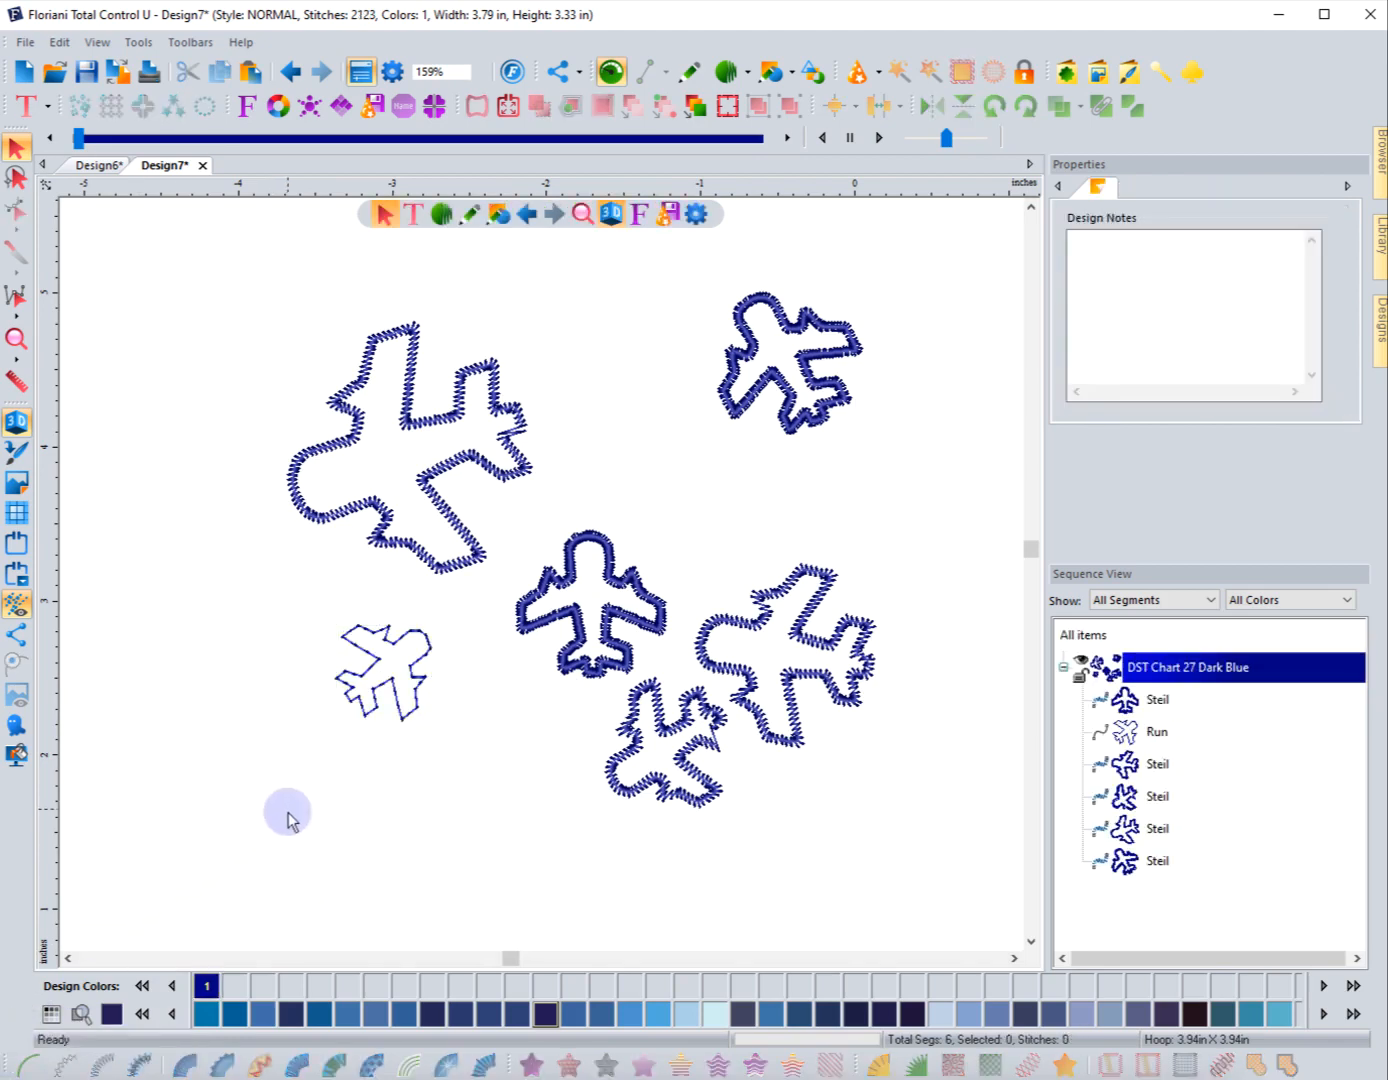
Step: Review the stitch types and properties available for the small run-stitch airplane, and deselect it
{"action": "left_click", "coordinate": [405, 725]}
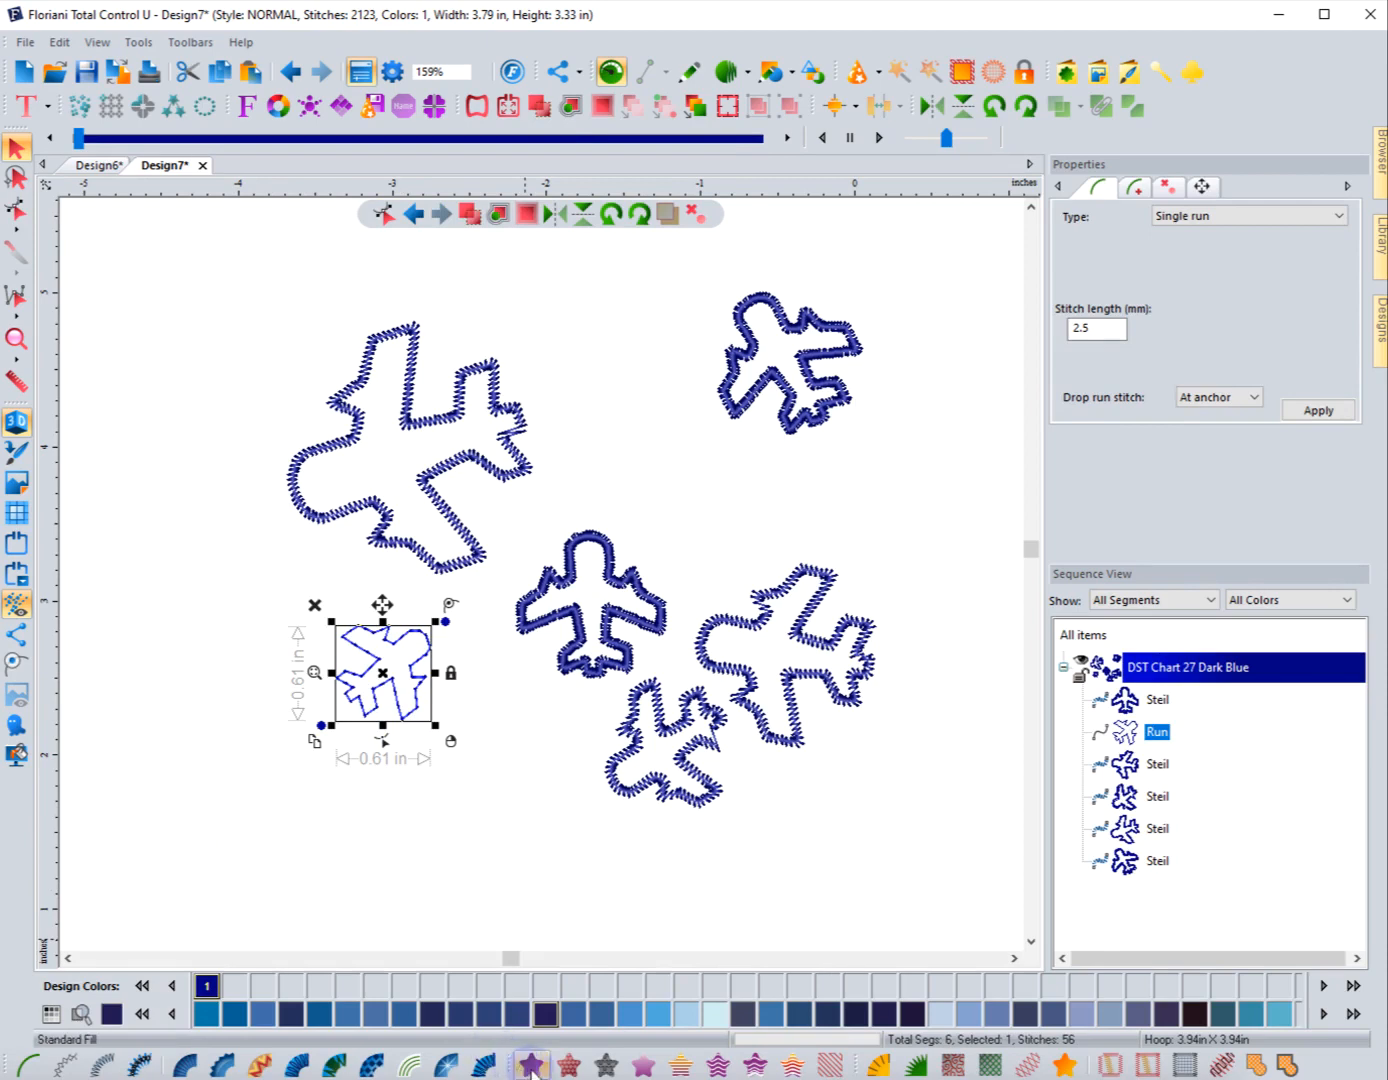
{"action": "left_click", "coordinate": [494, 840]}
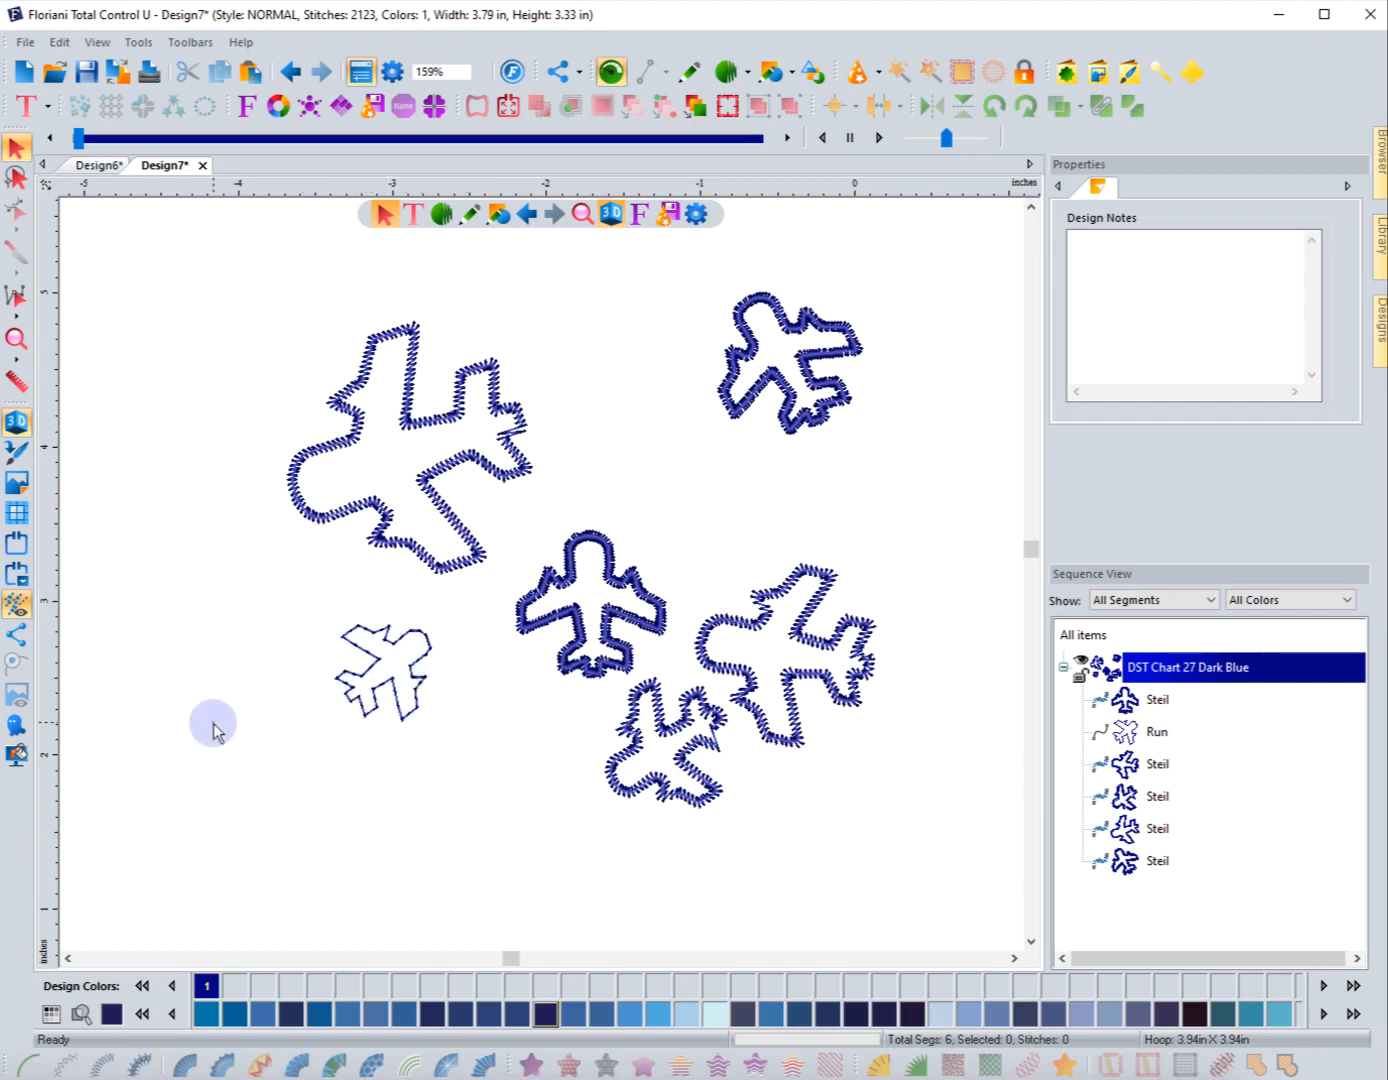
{"action": "left_click", "coordinate": [430, 653]}
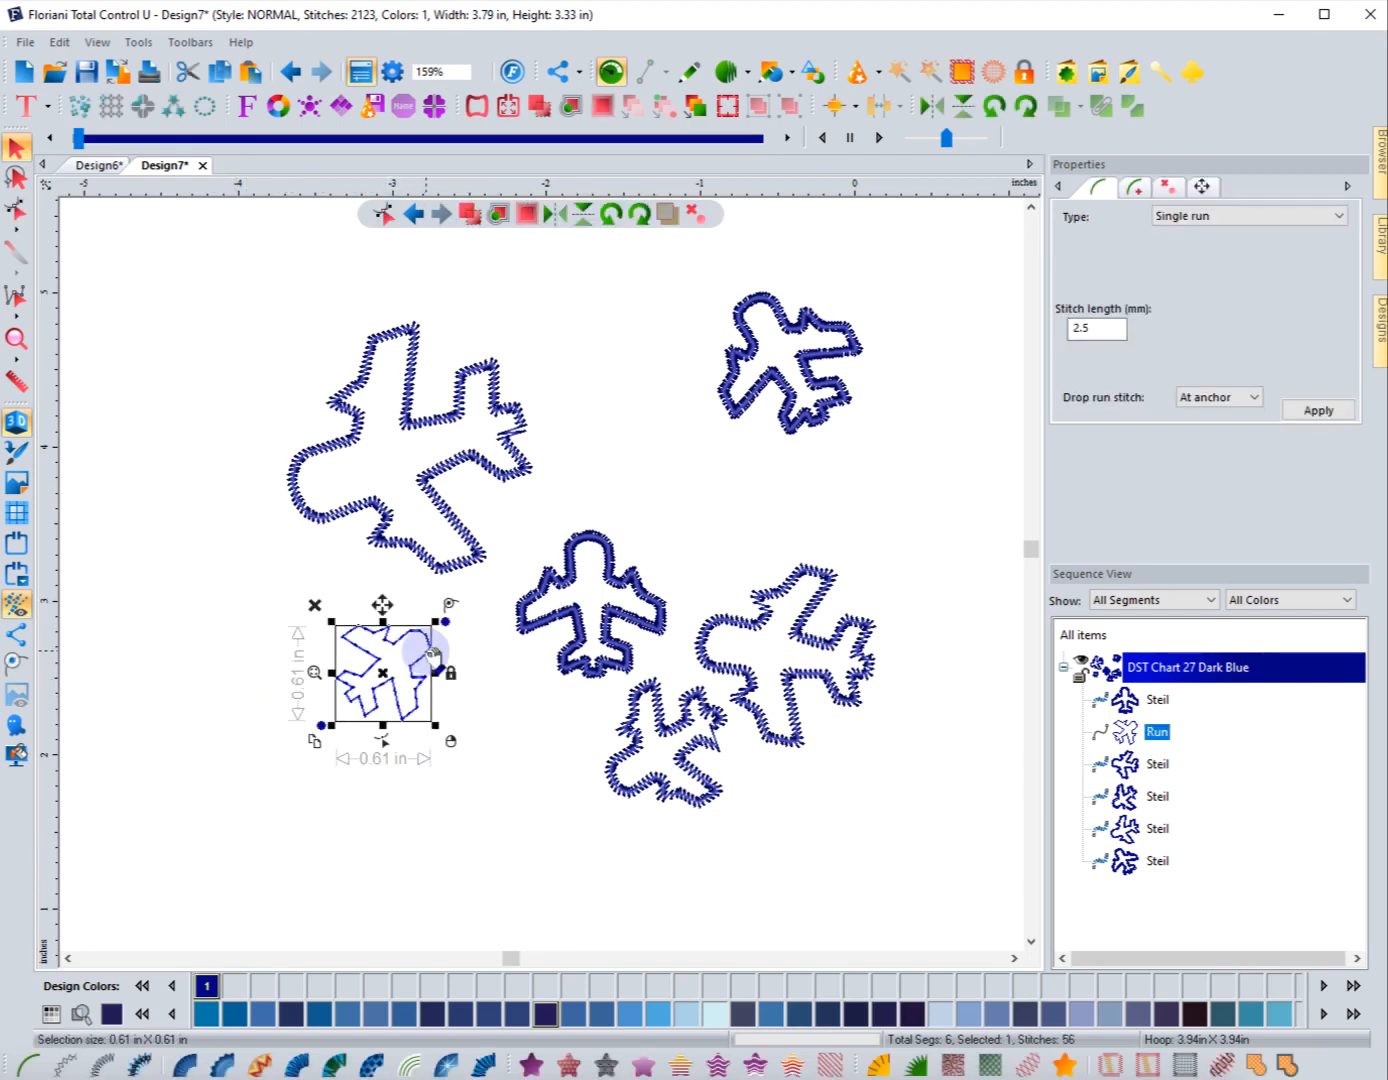
{"action": "left_click", "coordinate": [662, 424]}
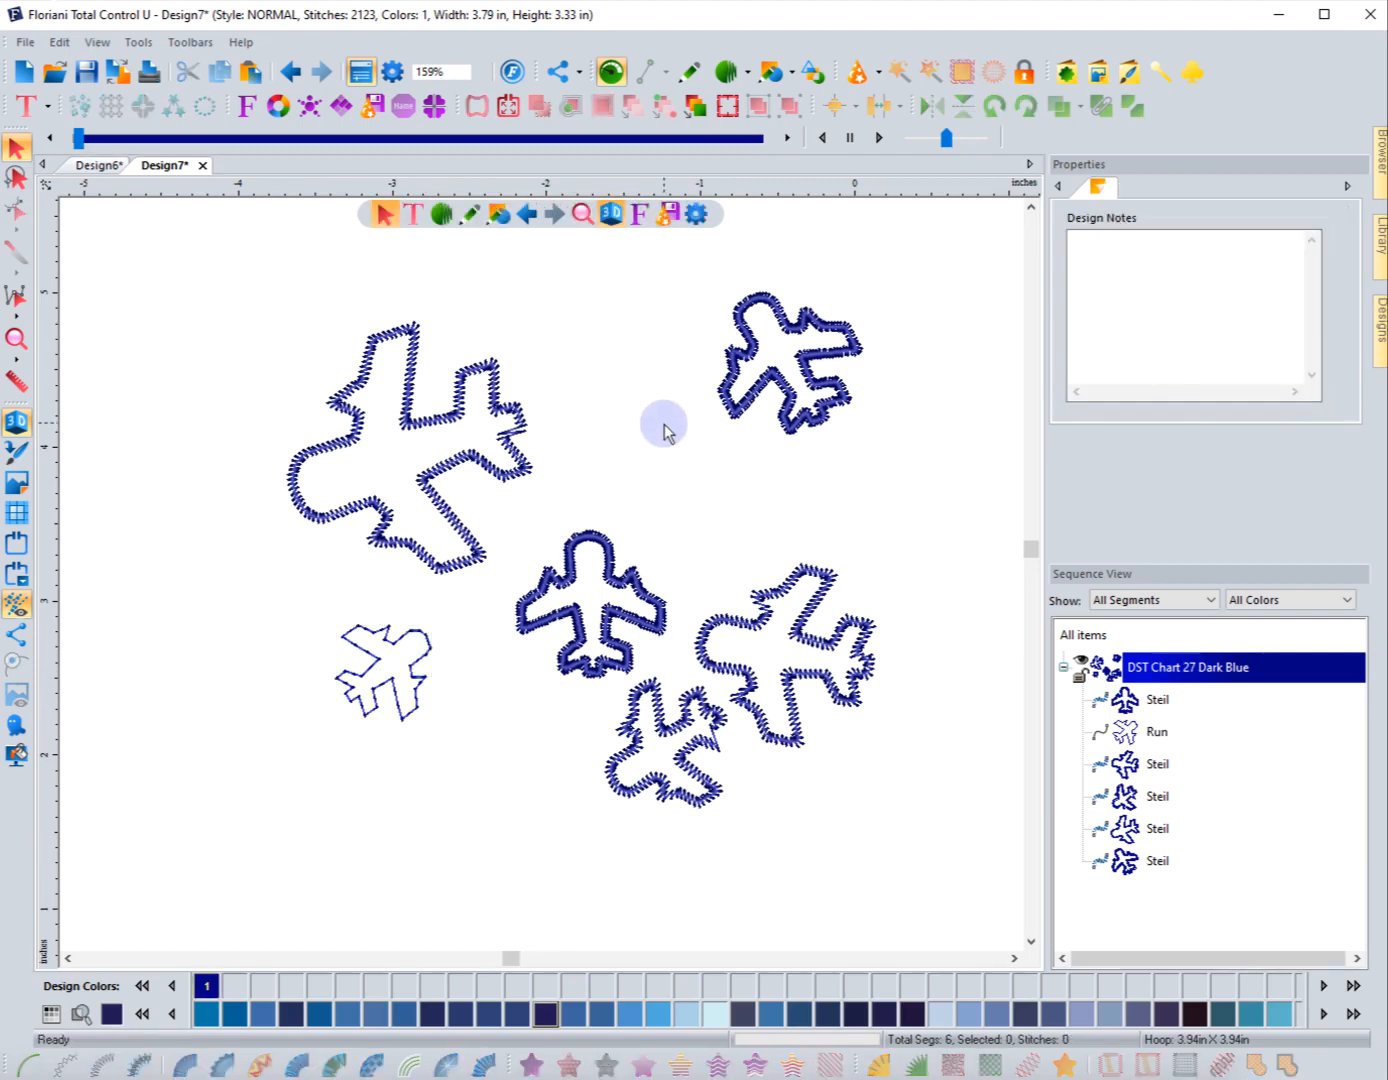
Step: Start the Symbol tool and look through its full list of symbols, from Airplane to Volleyball
{"action": "left_click", "coordinate": [1191, 70]}
{"action": "left_click", "coordinate": [1305, 243]}
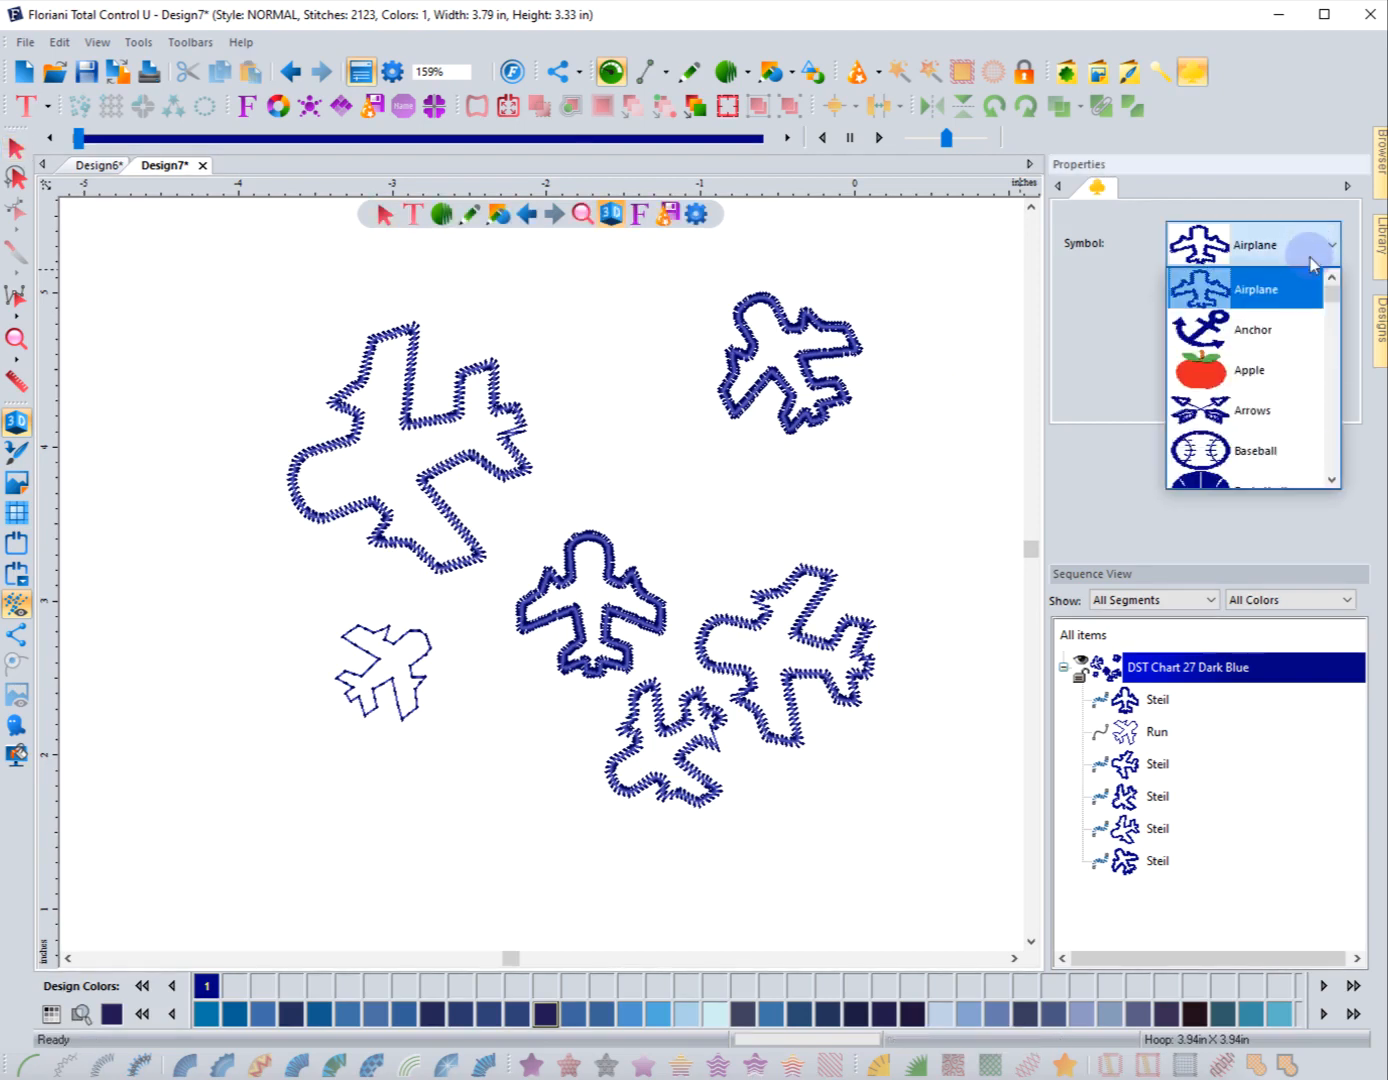
{"action": "scroll", "coordinate": [1290, 352], "scroll_direction": "down", "scroll_amount": 1}
{"action": "scroll", "coordinate": [1290, 356], "scroll_direction": "down", "scroll_amount": 1}
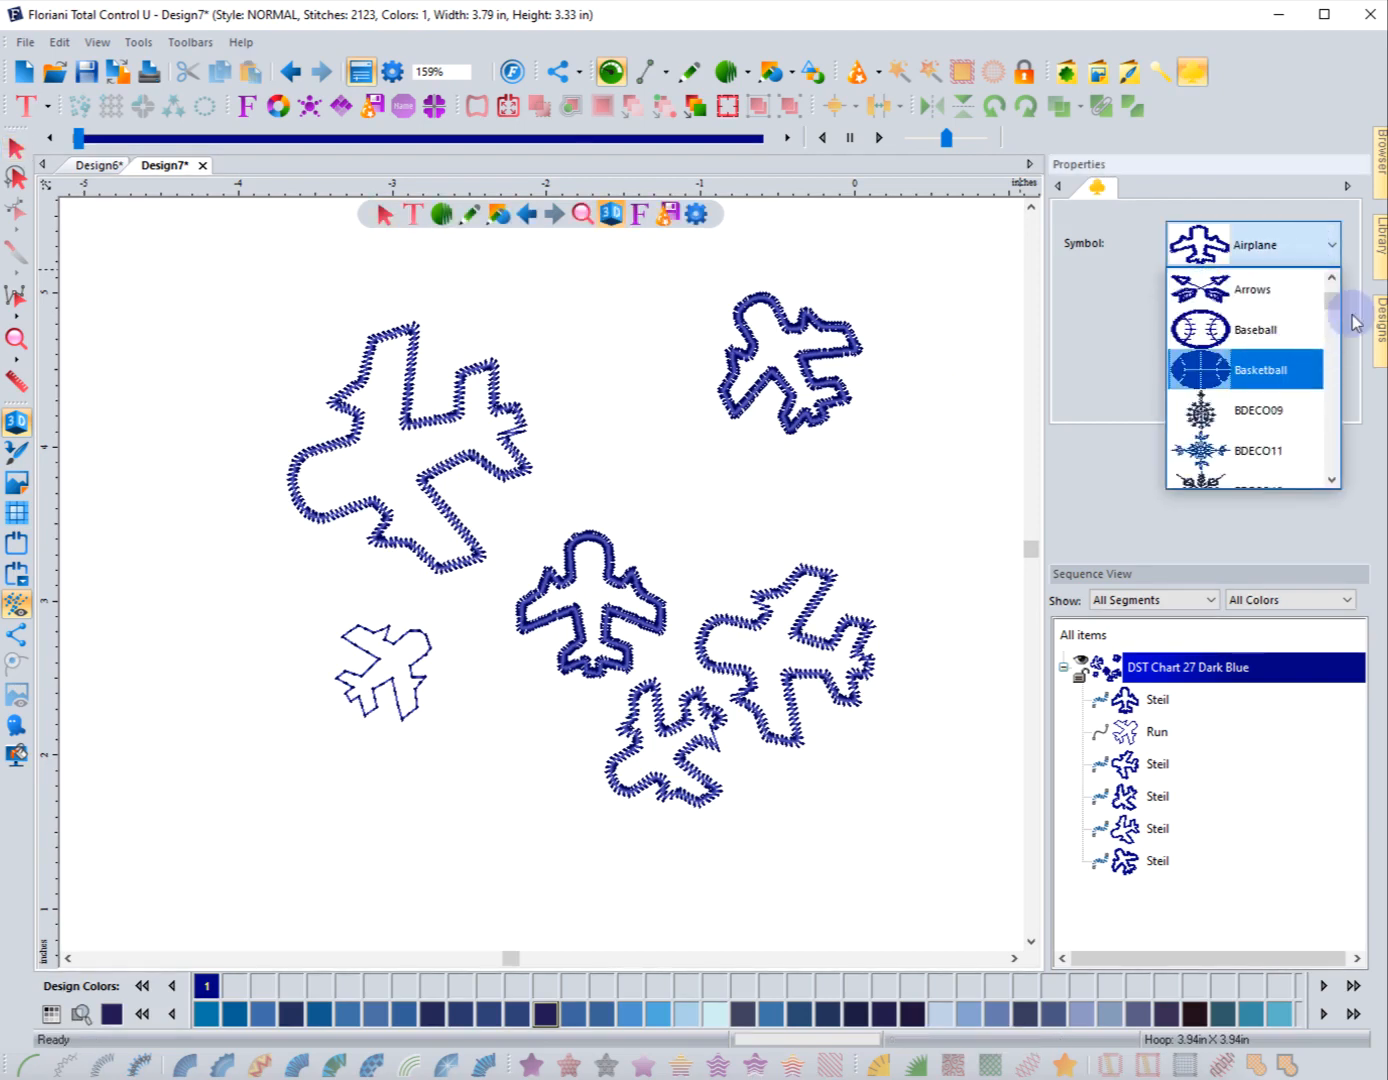
{"action": "left_click_drag", "start_coordinate": [1336, 316], "coordinate": [1325, 367]}
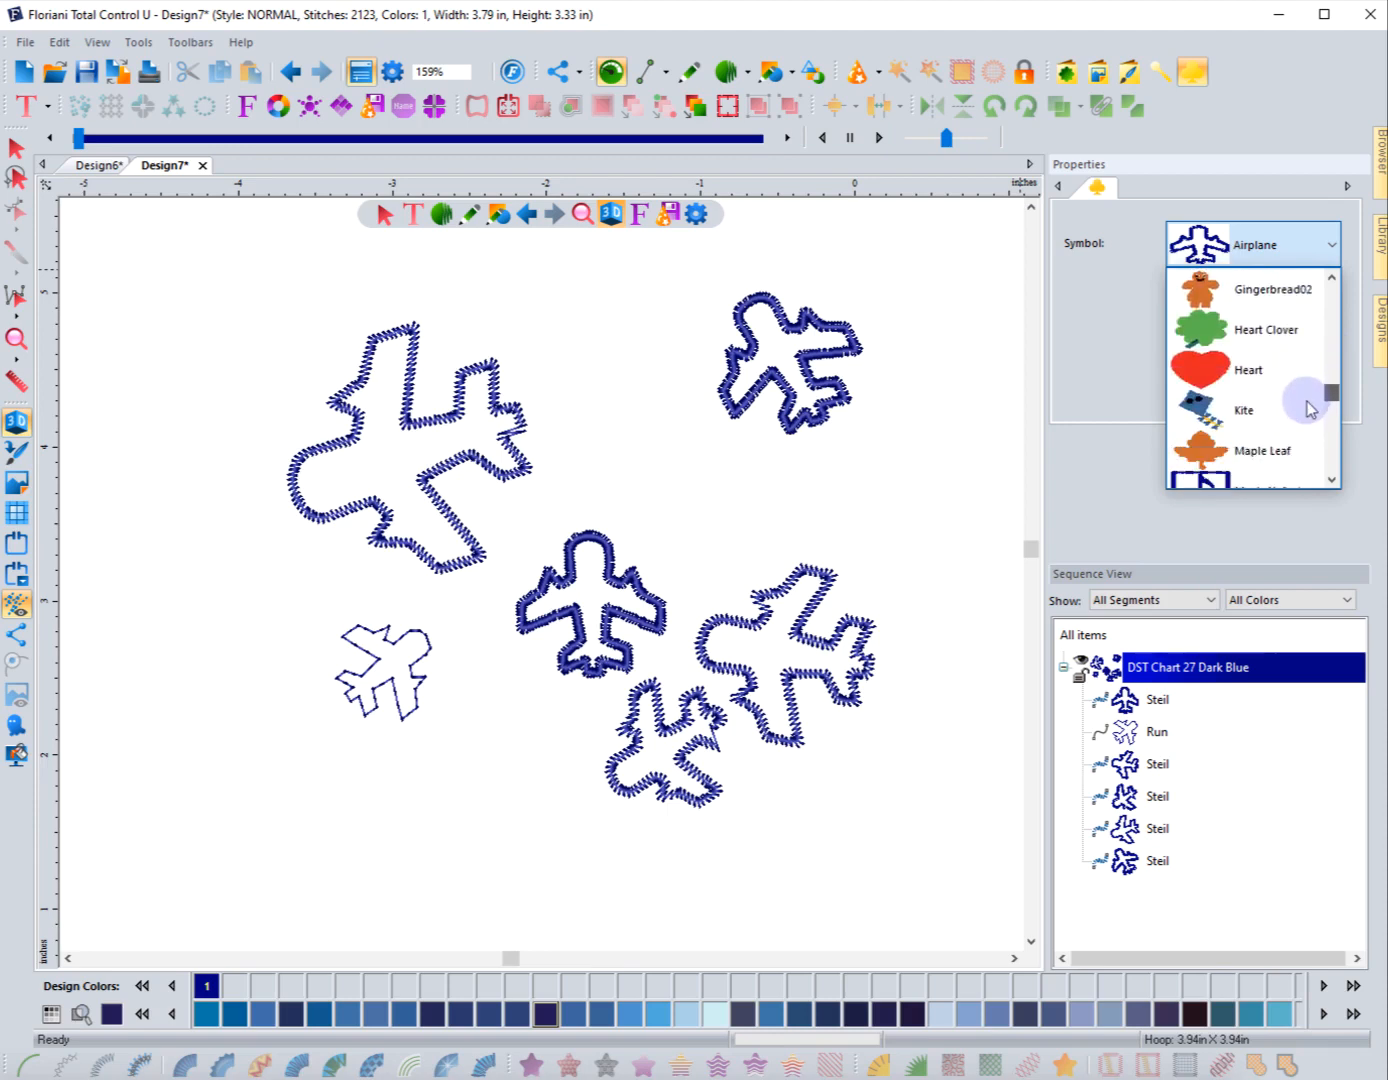
{"action": "scroll", "coordinate": [1304, 428], "scroll_direction": "down", "scroll_amount": 4}
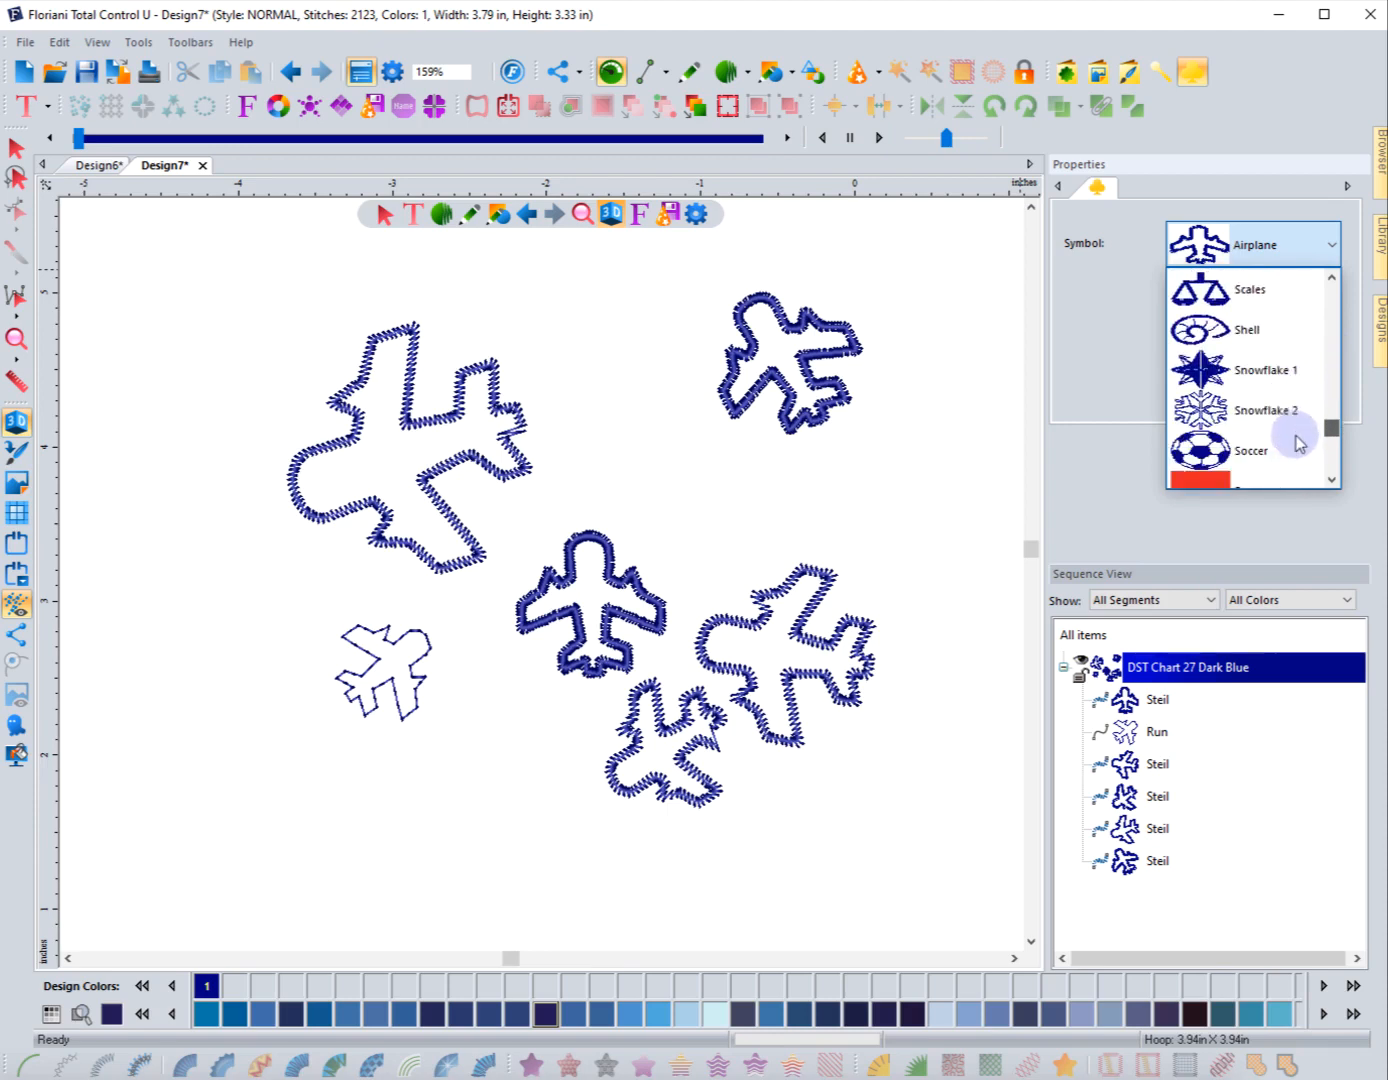
{"action": "scroll", "coordinate": [1293, 446], "scroll_direction": "down", "scroll_amount": 6}
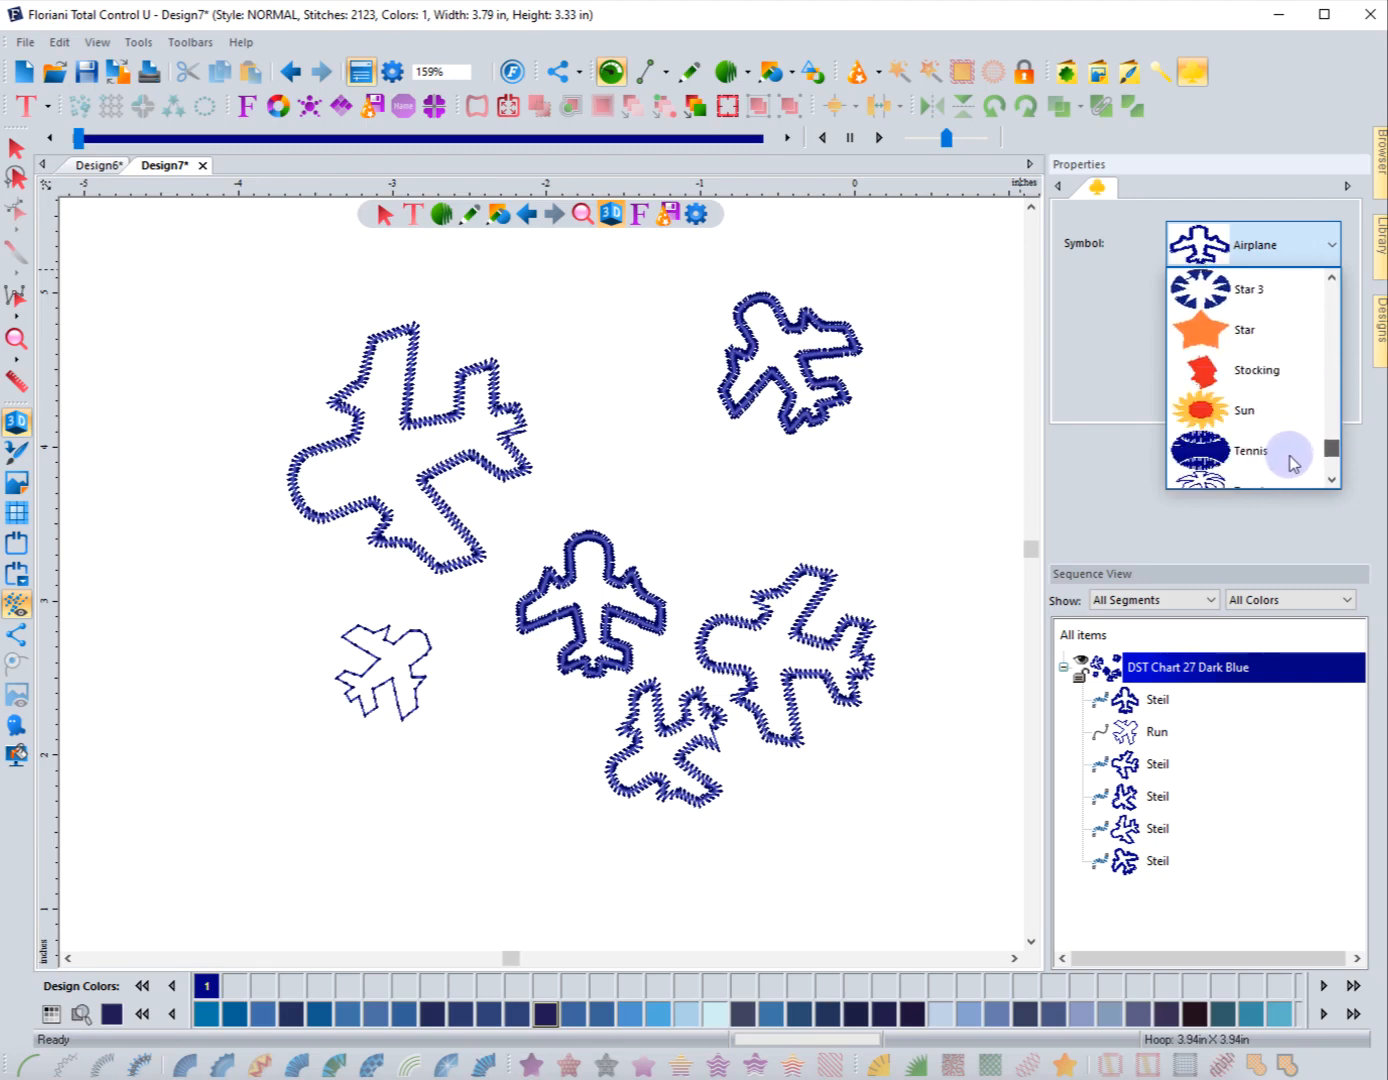
{"action": "scroll", "coordinate": [1293, 465], "scroll_direction": "down", "scroll_amount": 4}
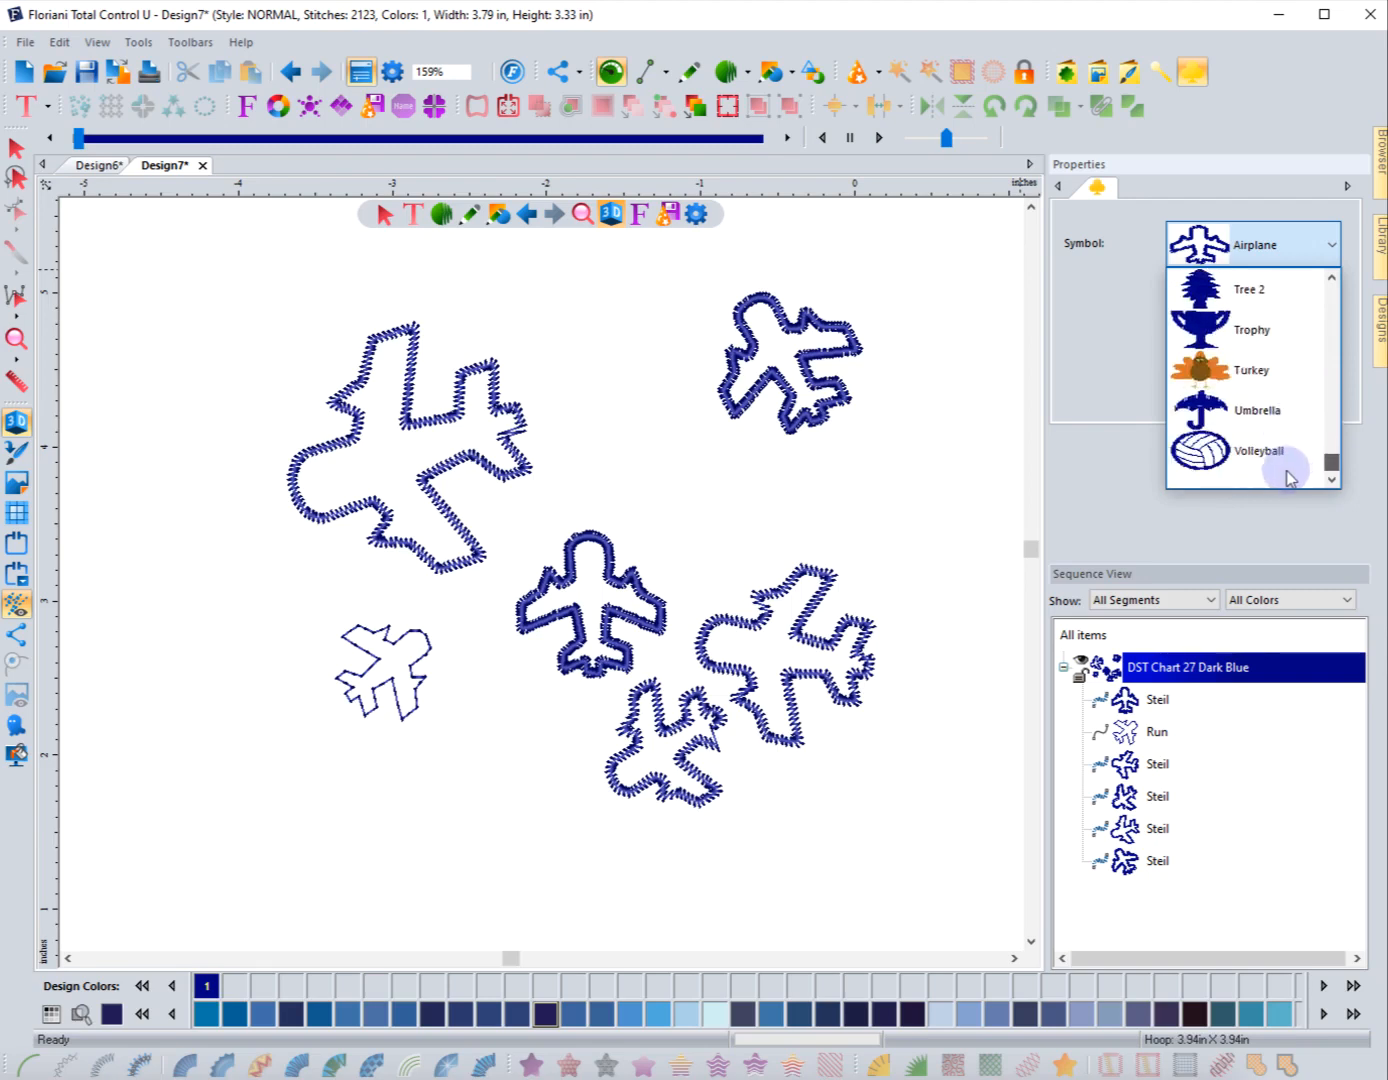
{"action": "scroll", "coordinate": [1290, 460], "scroll_direction": "up", "scroll_amount": 6}
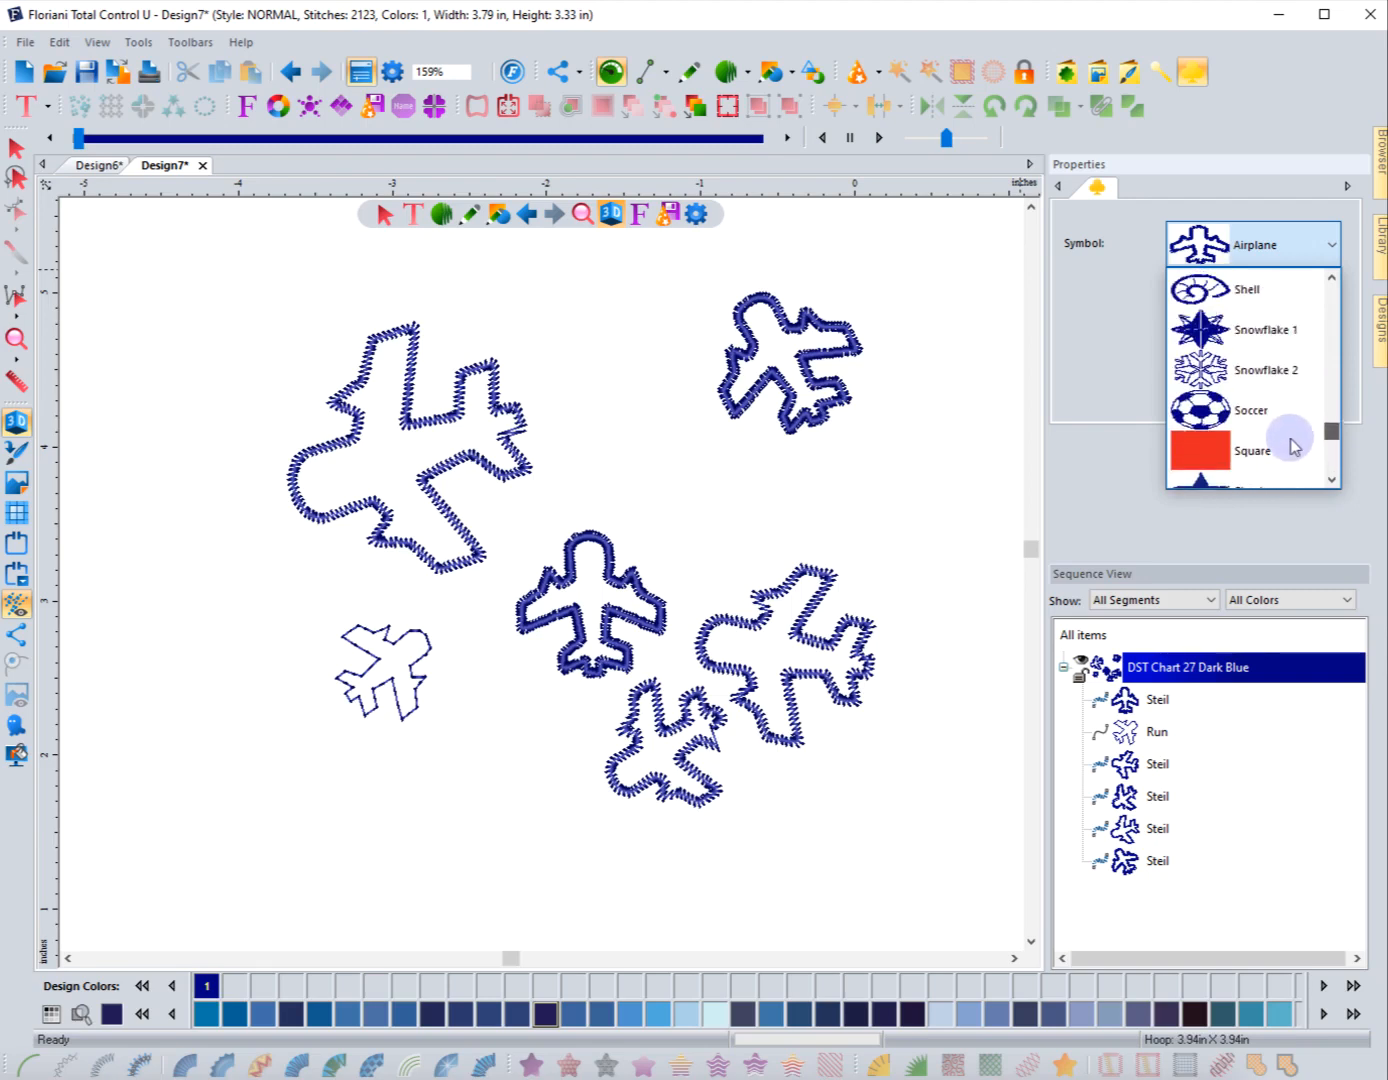
{"action": "scroll", "coordinate": [1295, 445], "scroll_direction": "up", "scroll_amount": 15}
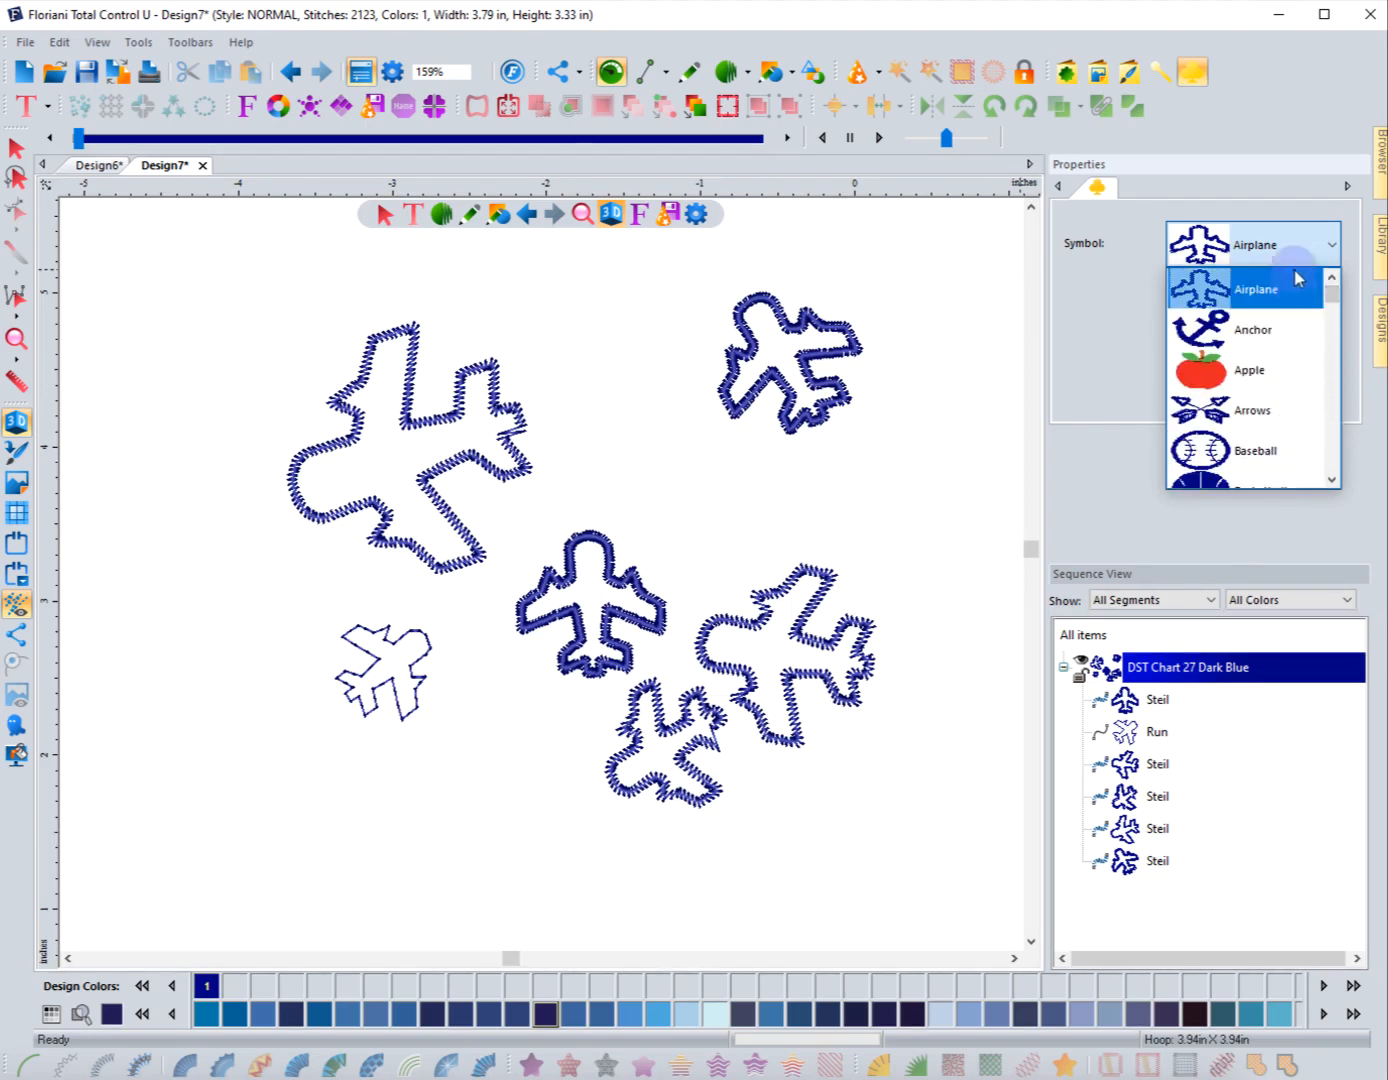
Step: Place another default-size Airplane symbol, move it between the large airplane and the tilted upper-right one, and deselect it
{"action": "left_click", "coordinate": [1287, 259]}
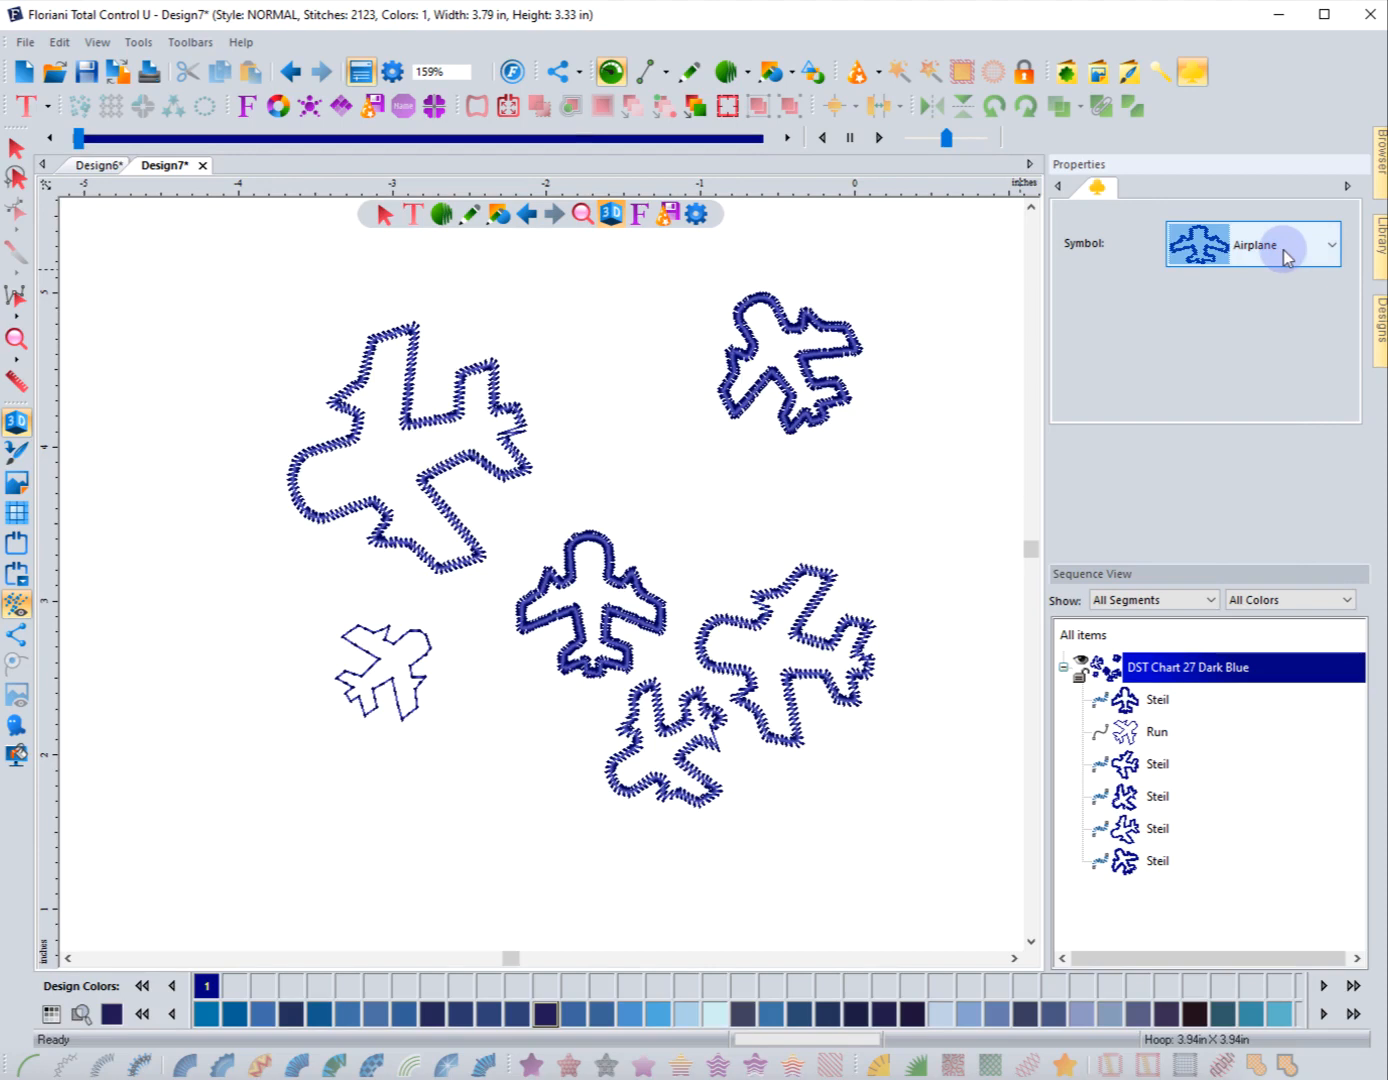
{"action": "left_click", "coordinate": [905, 263]}
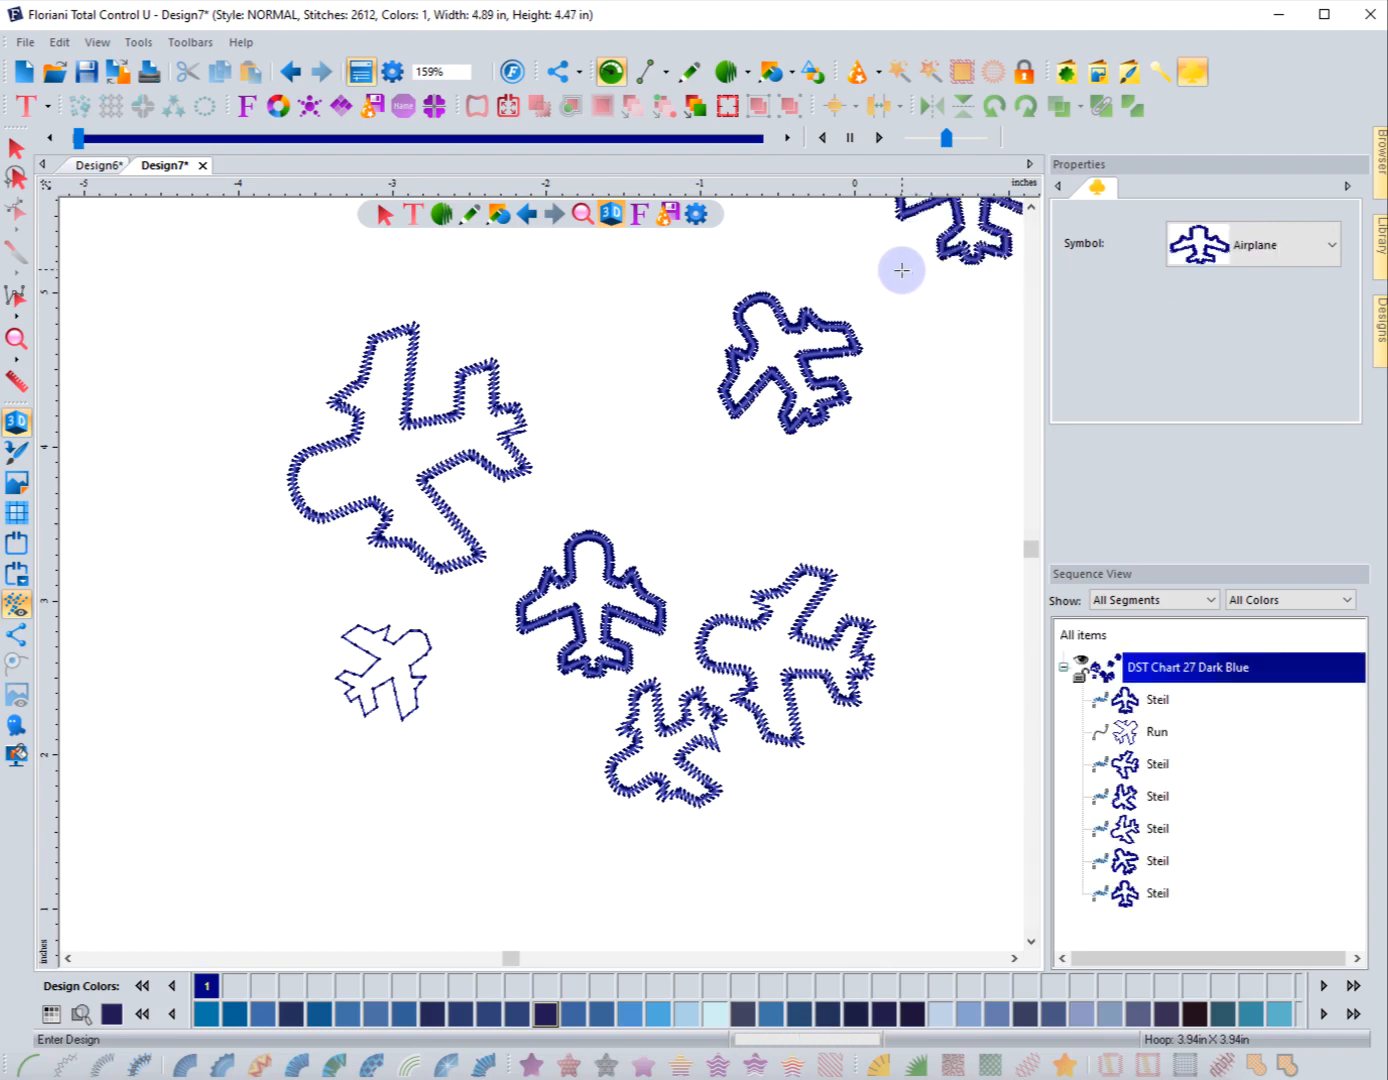
{"action": "left_click", "coordinate": [16, 147]}
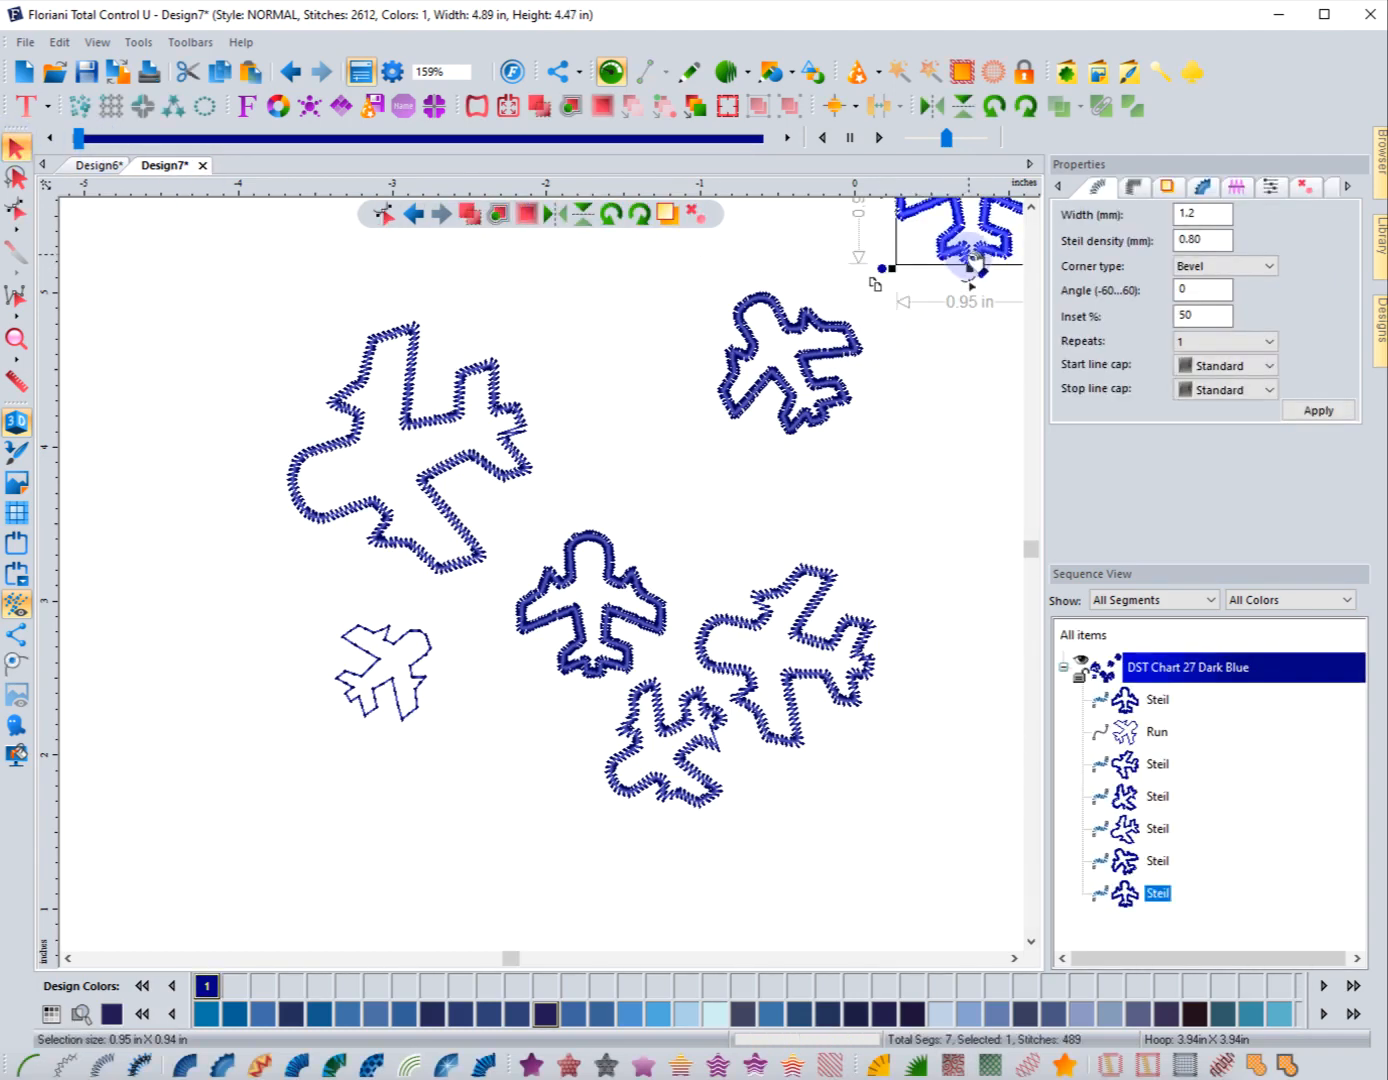
{"action": "left_click_drag", "start_coordinate": [961, 259], "coordinate": [628, 422]}
{"action": "left_click", "coordinate": [766, 500]}
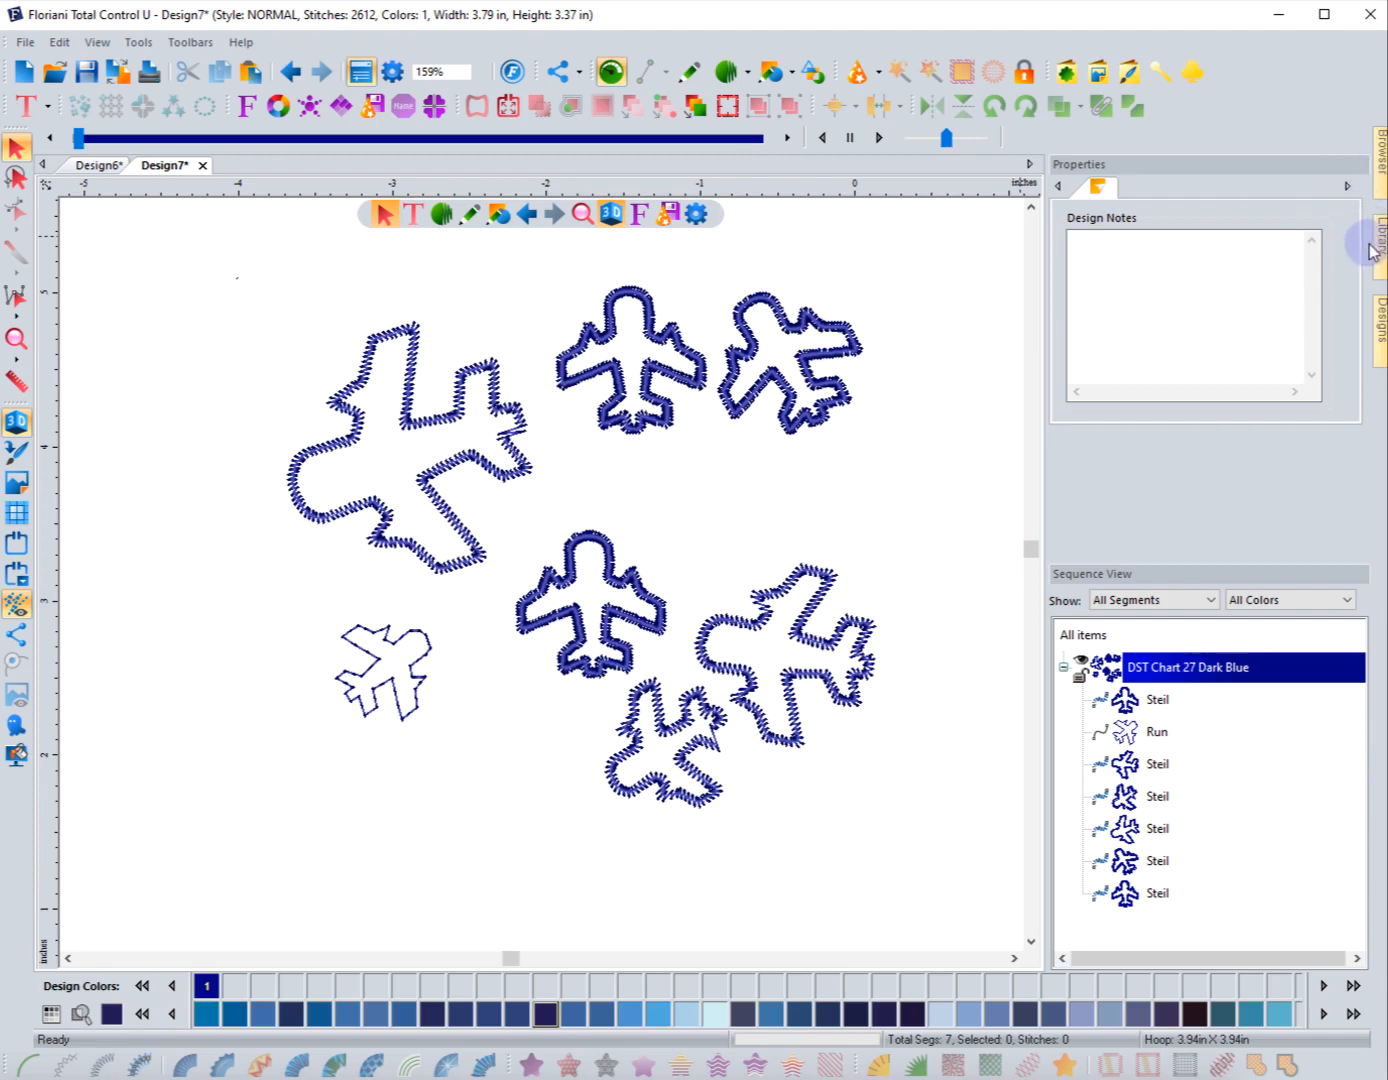
Step: View the designs in the Angels library folder and in the Animals library folder
{"action": "mouse_move", "coordinate": [1378, 248]}
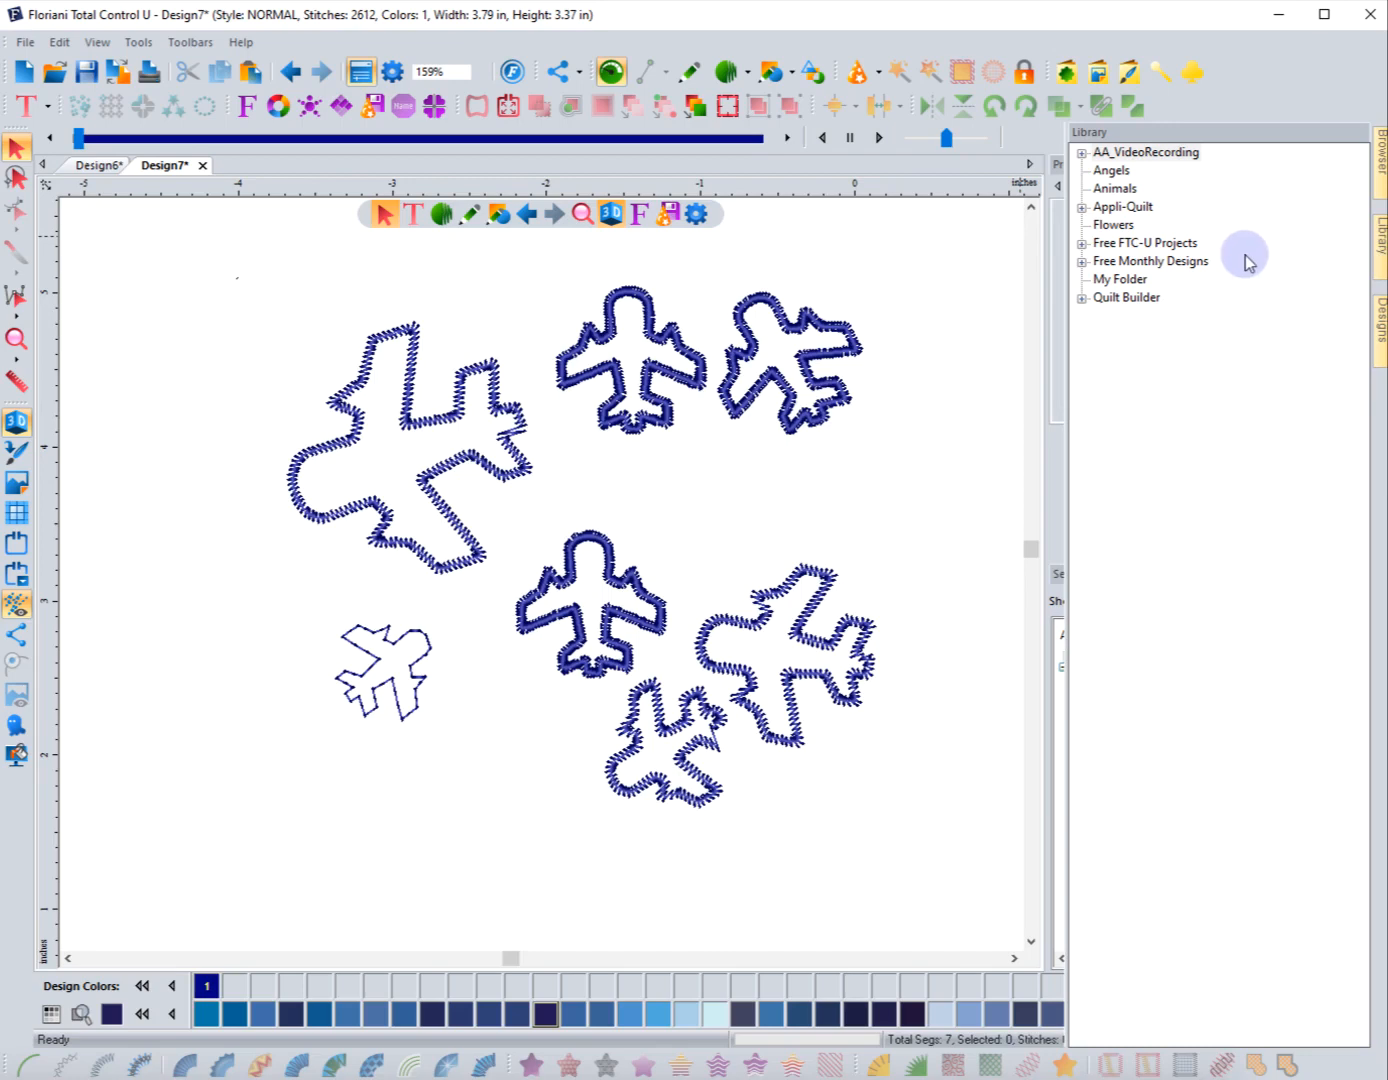
{"action": "left_click", "coordinate": [1111, 173]}
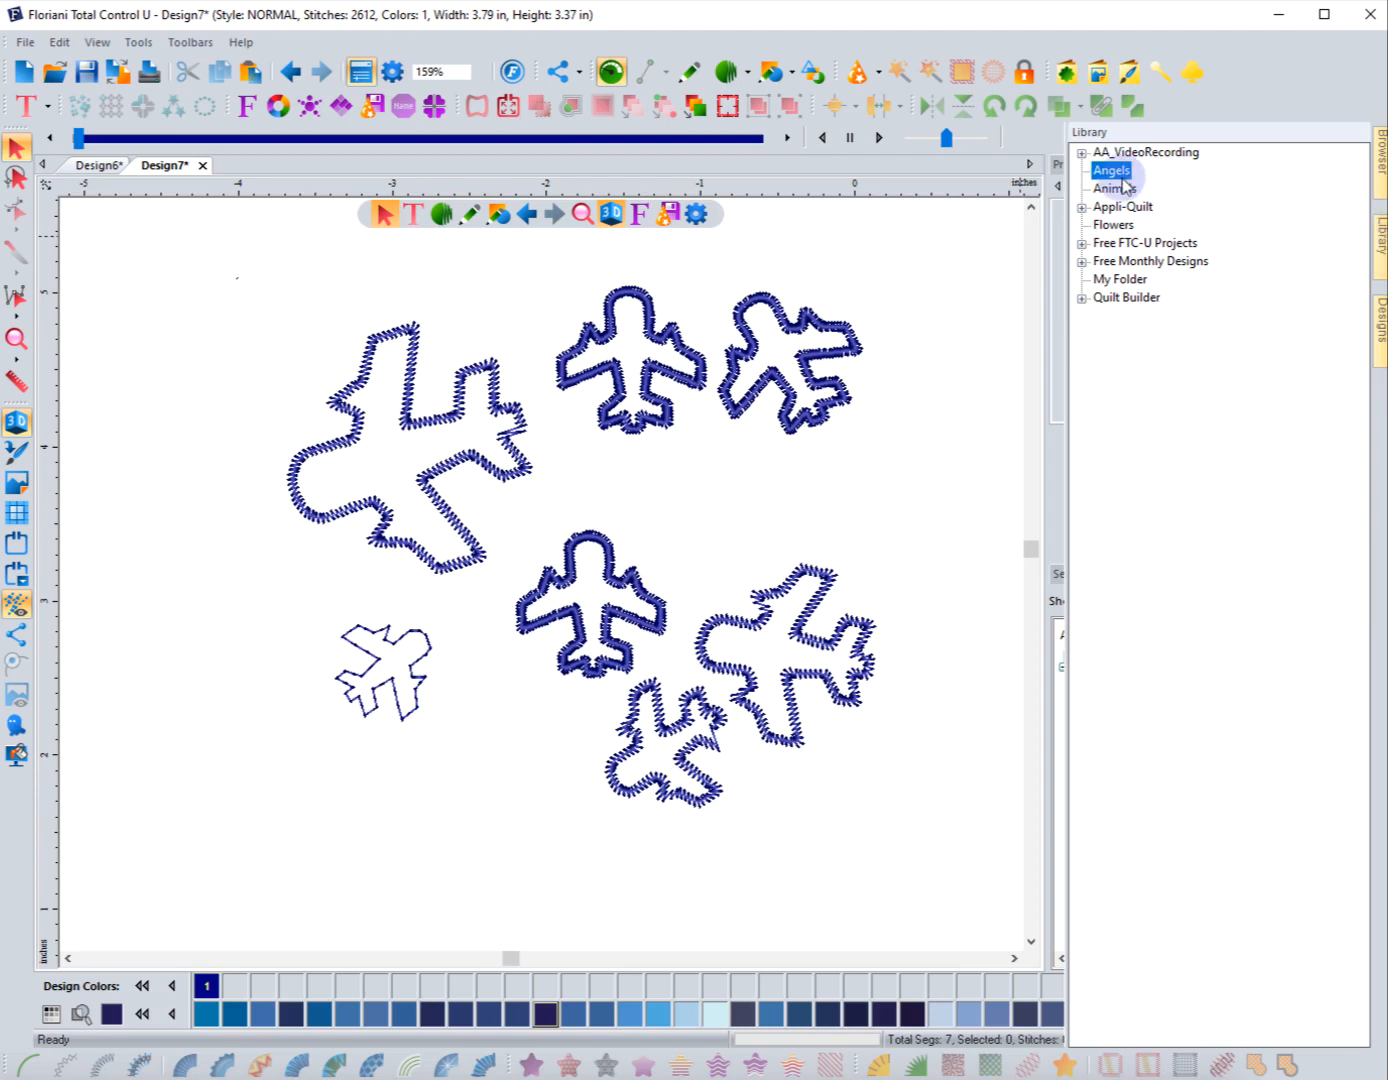
{"action": "left_click", "coordinate": [1381, 329]}
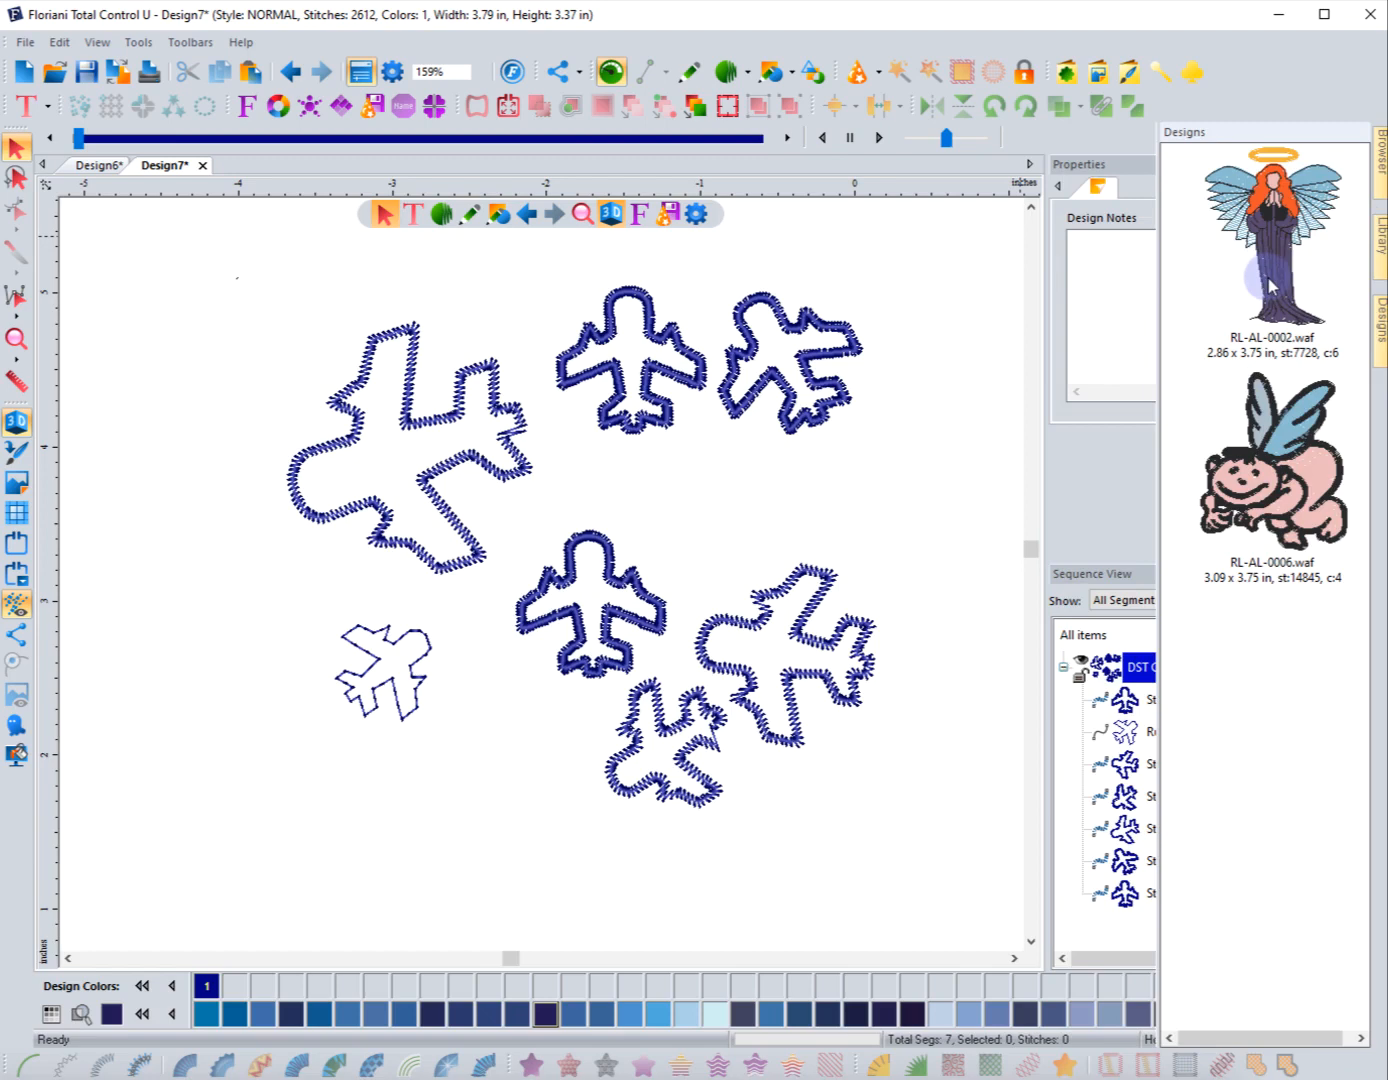
{"action": "left_click", "coordinate": [1377, 248]}
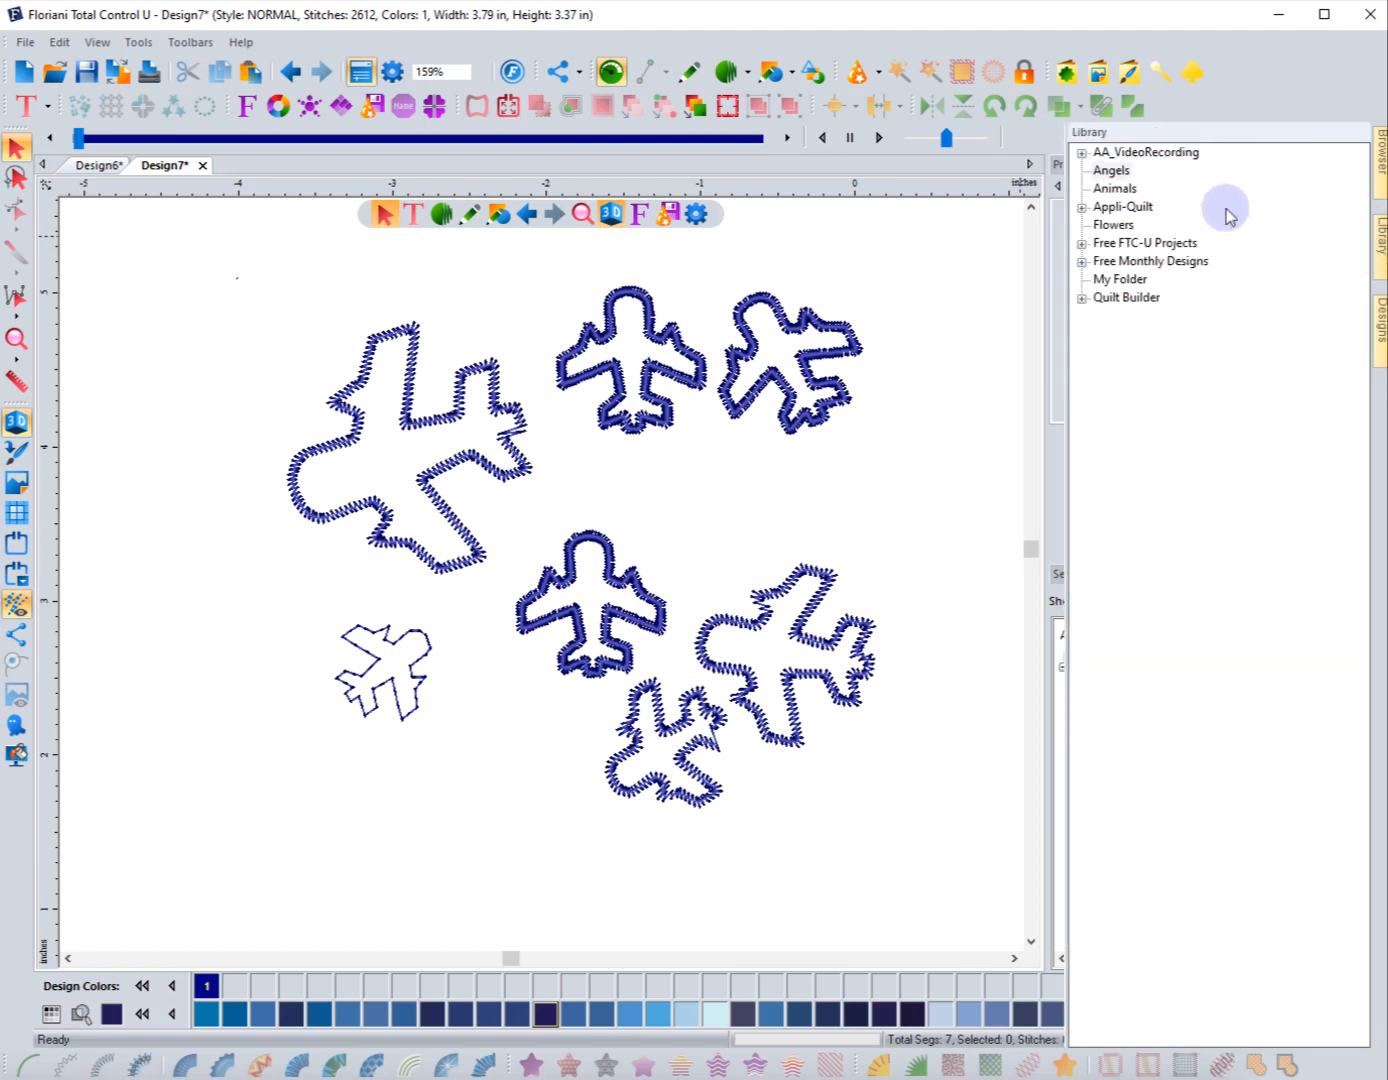
{"action": "left_click", "coordinate": [1128, 190]}
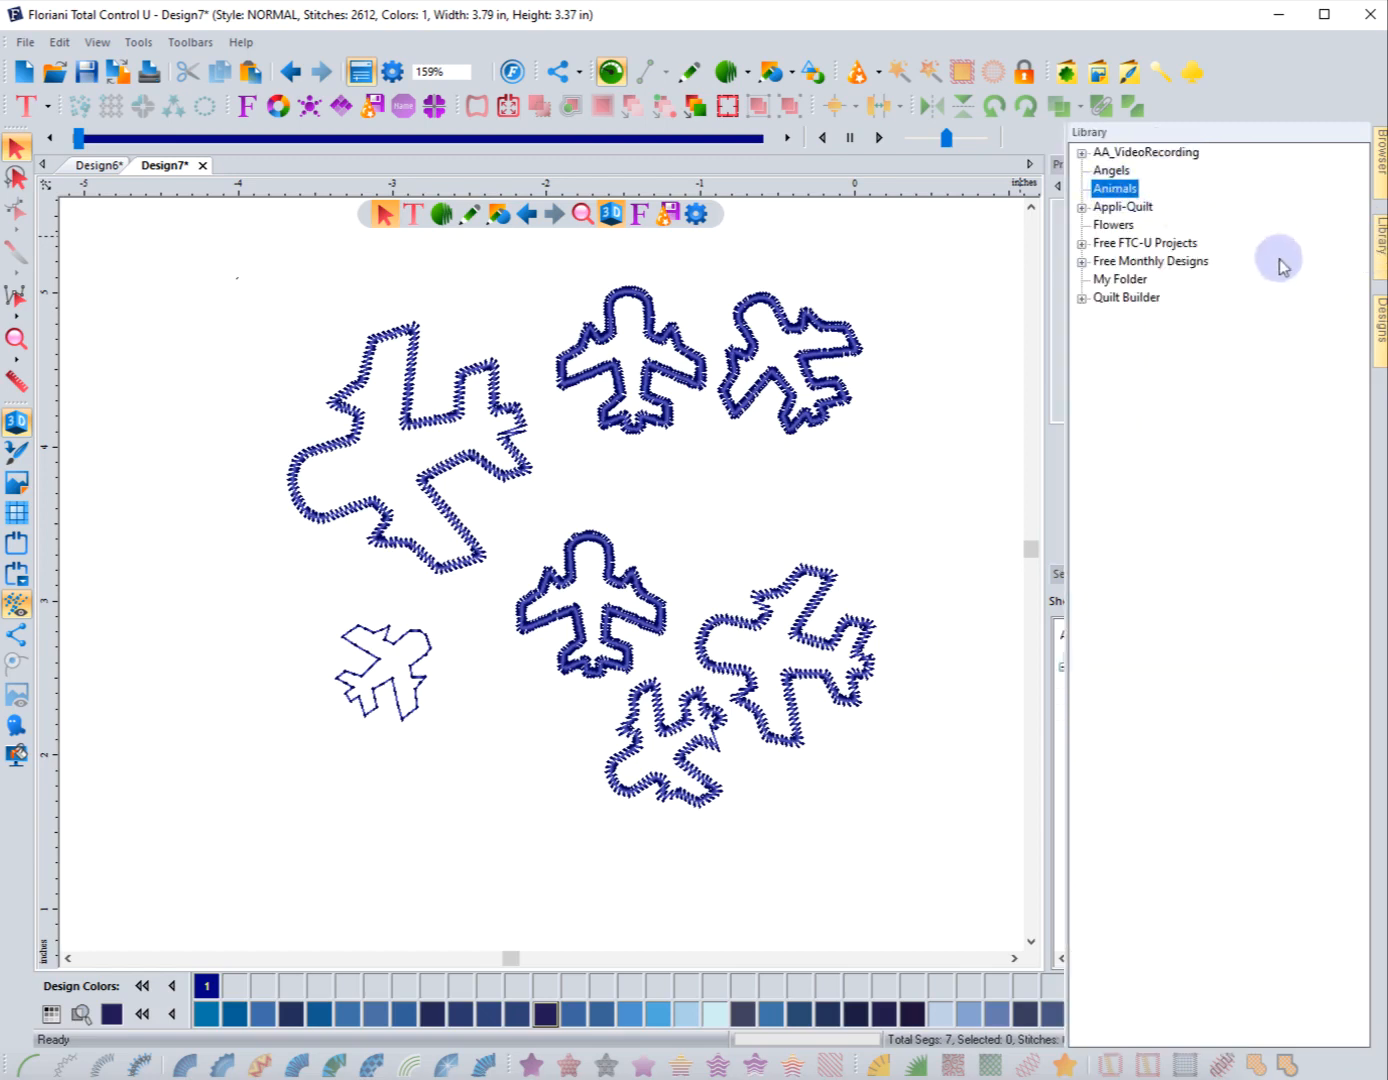
{"action": "left_click", "coordinate": [1379, 318]}
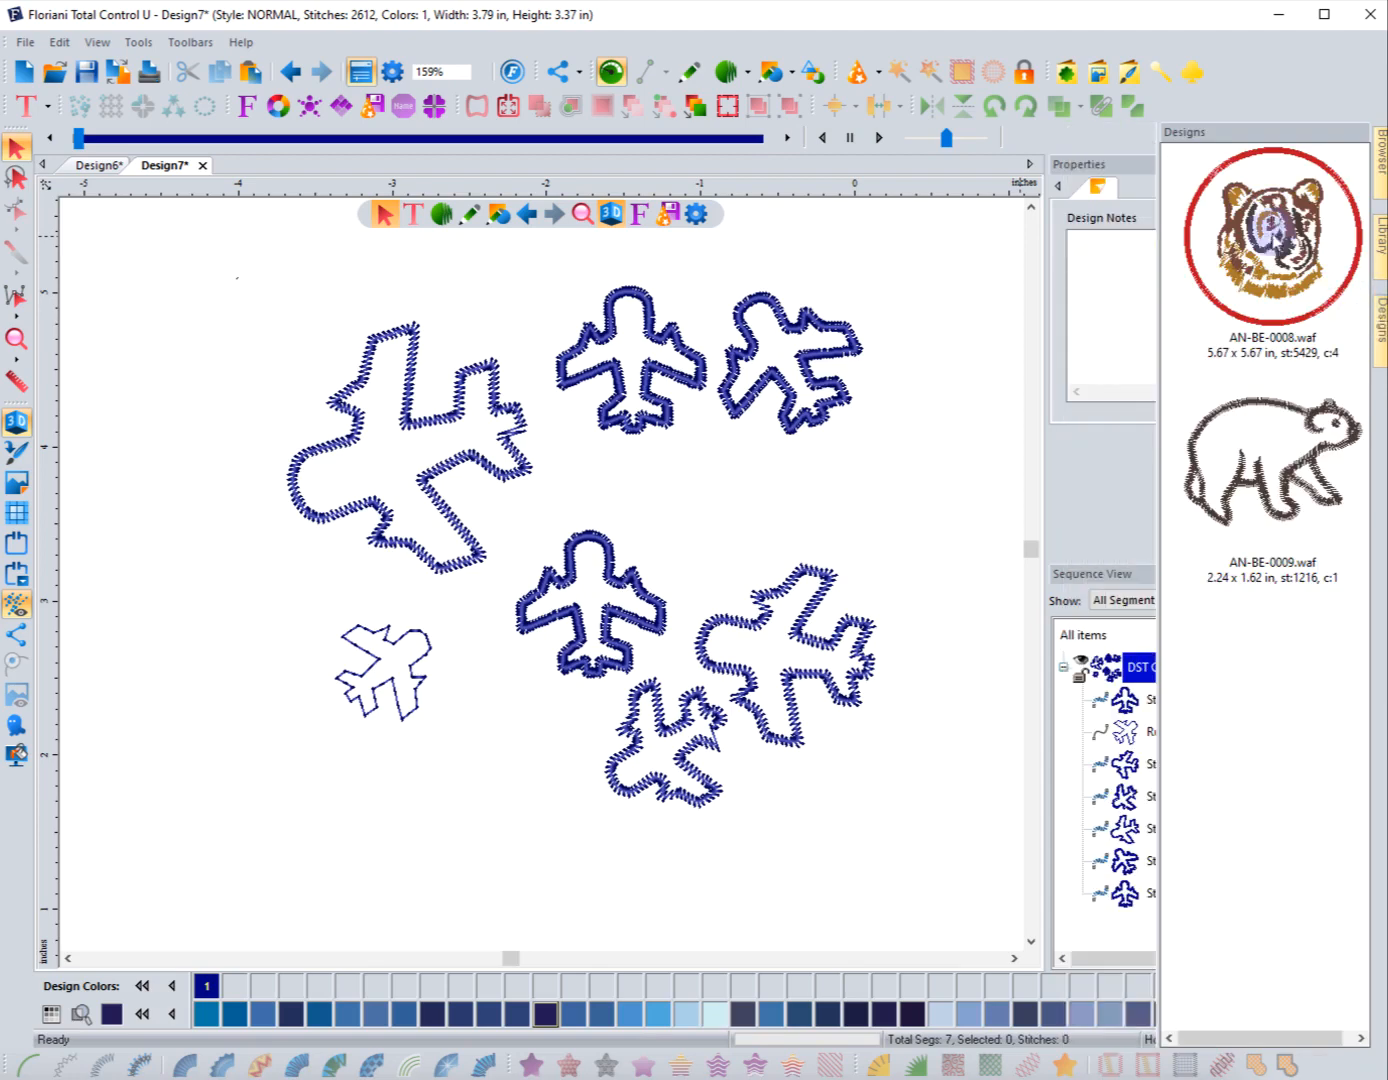
Step: Expand the Free Monthly Designs library down to April and show the designs in the April2015 folder
{"action": "left_click", "coordinate": [1380, 252]}
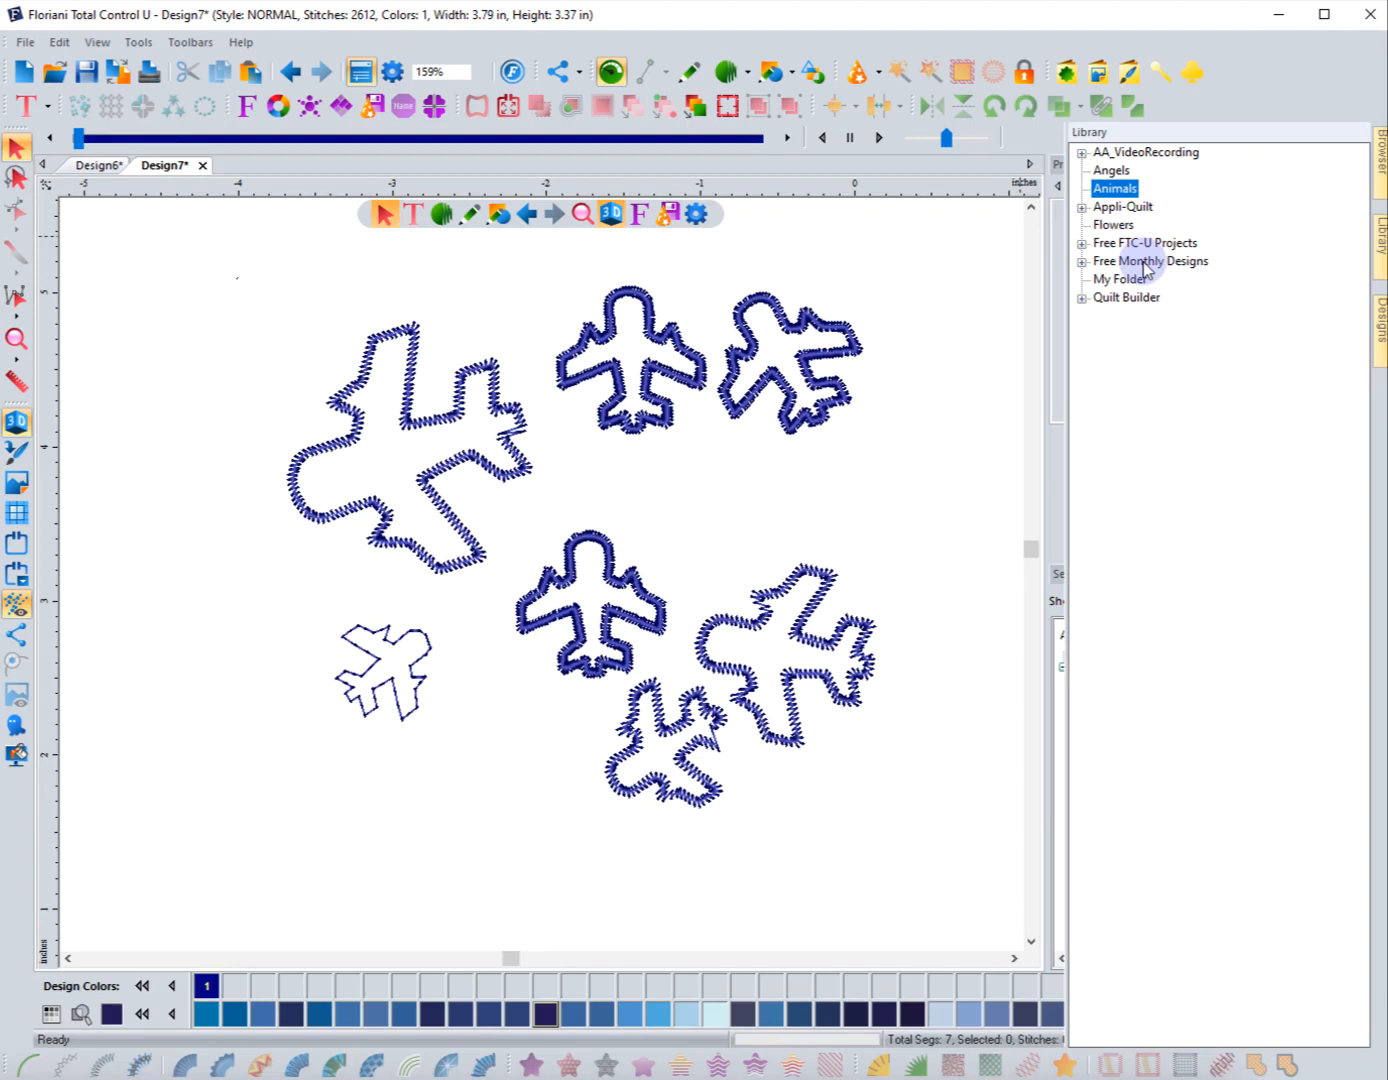
{"action": "left_click", "coordinate": [1118, 265]}
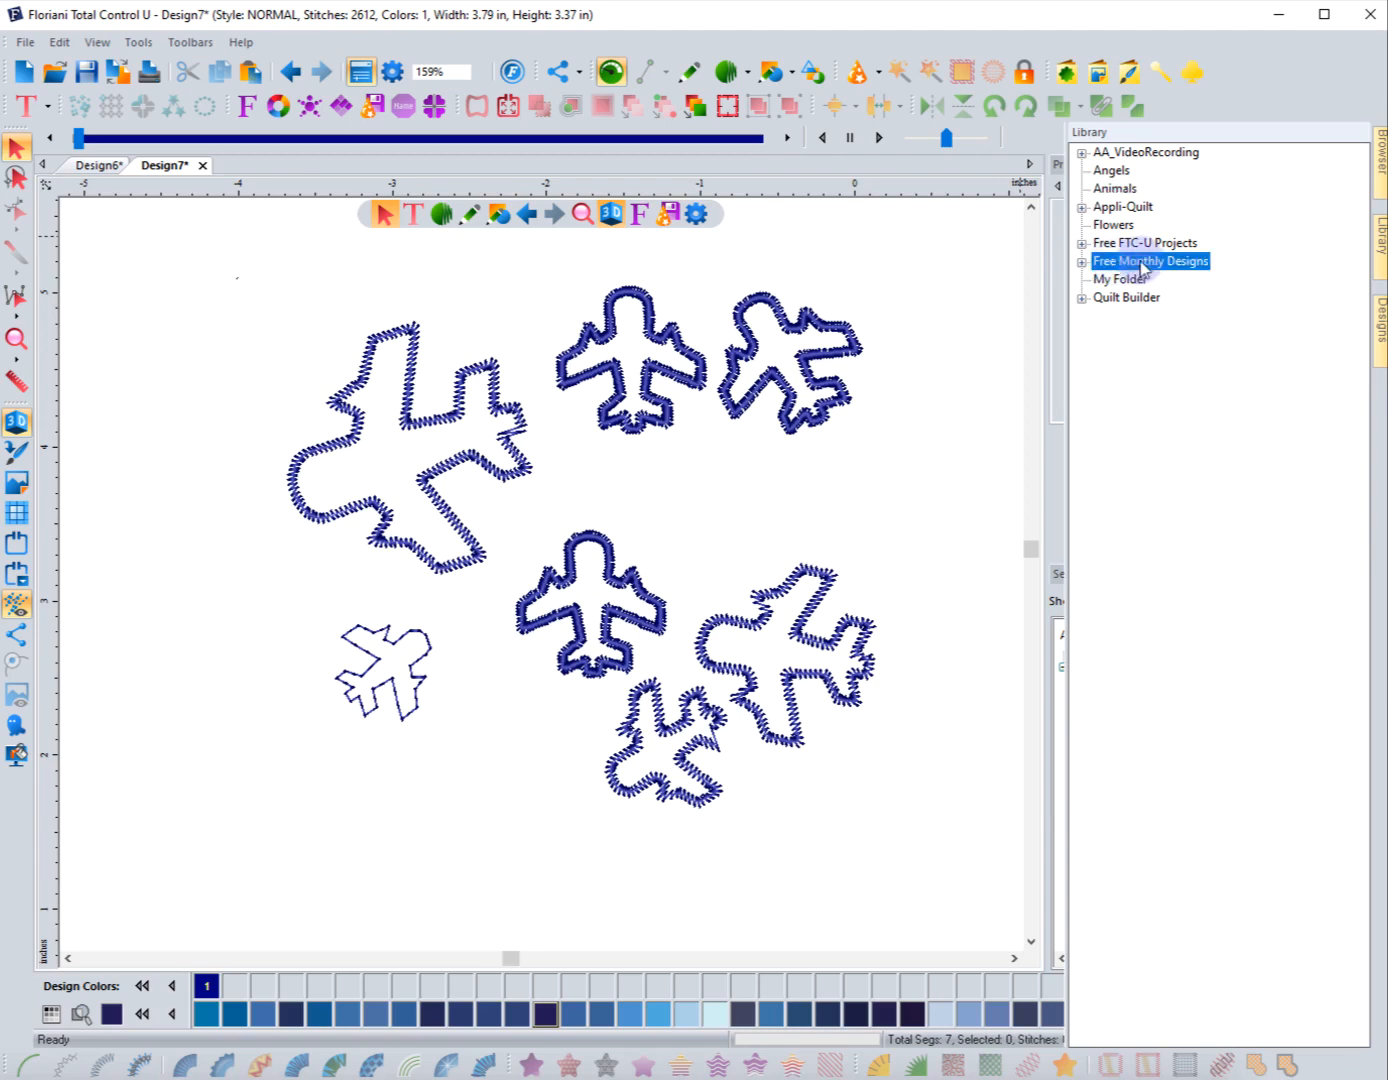
{"action": "left_click", "coordinate": [1380, 317]}
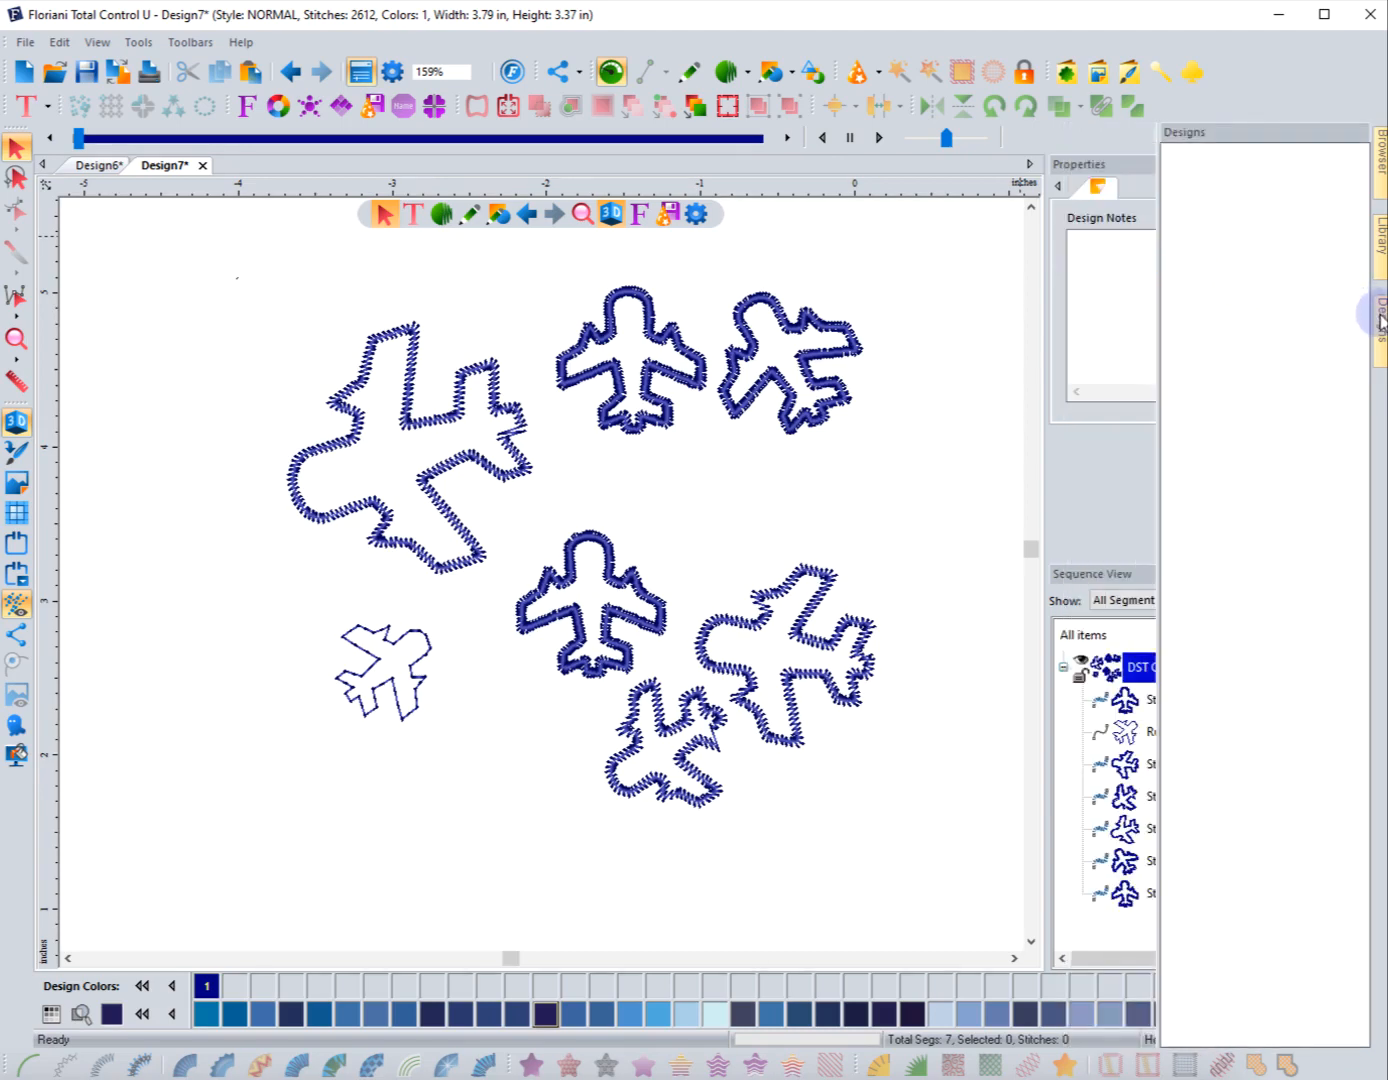
{"action": "left_click", "coordinate": [1380, 251]}
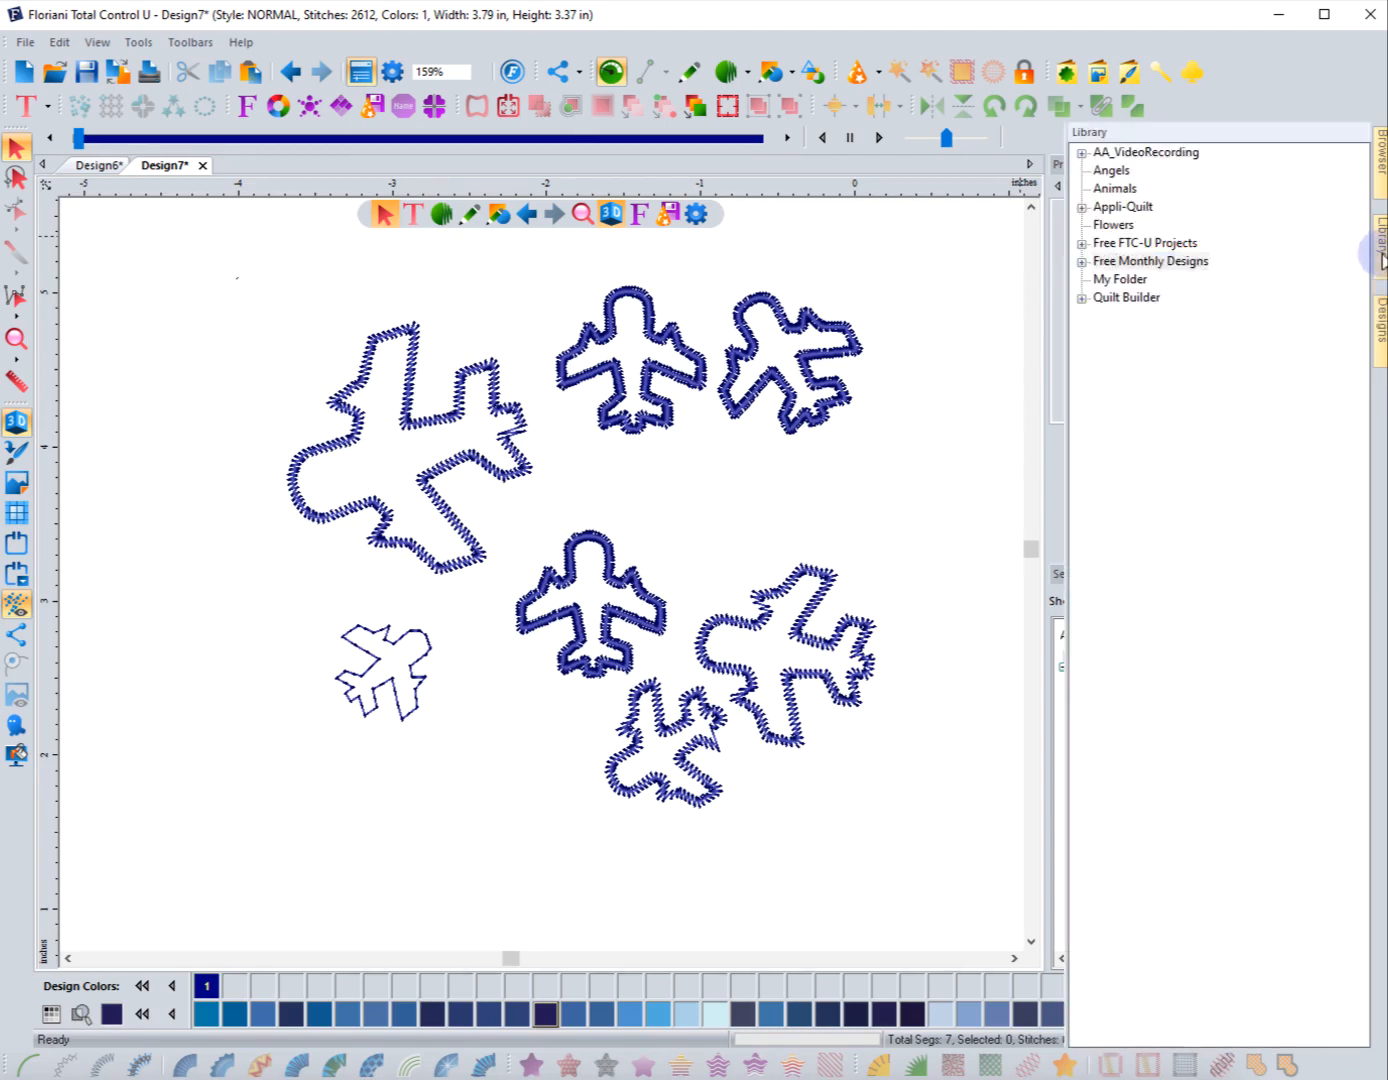
{"action": "left_click", "coordinate": [1081, 263]}
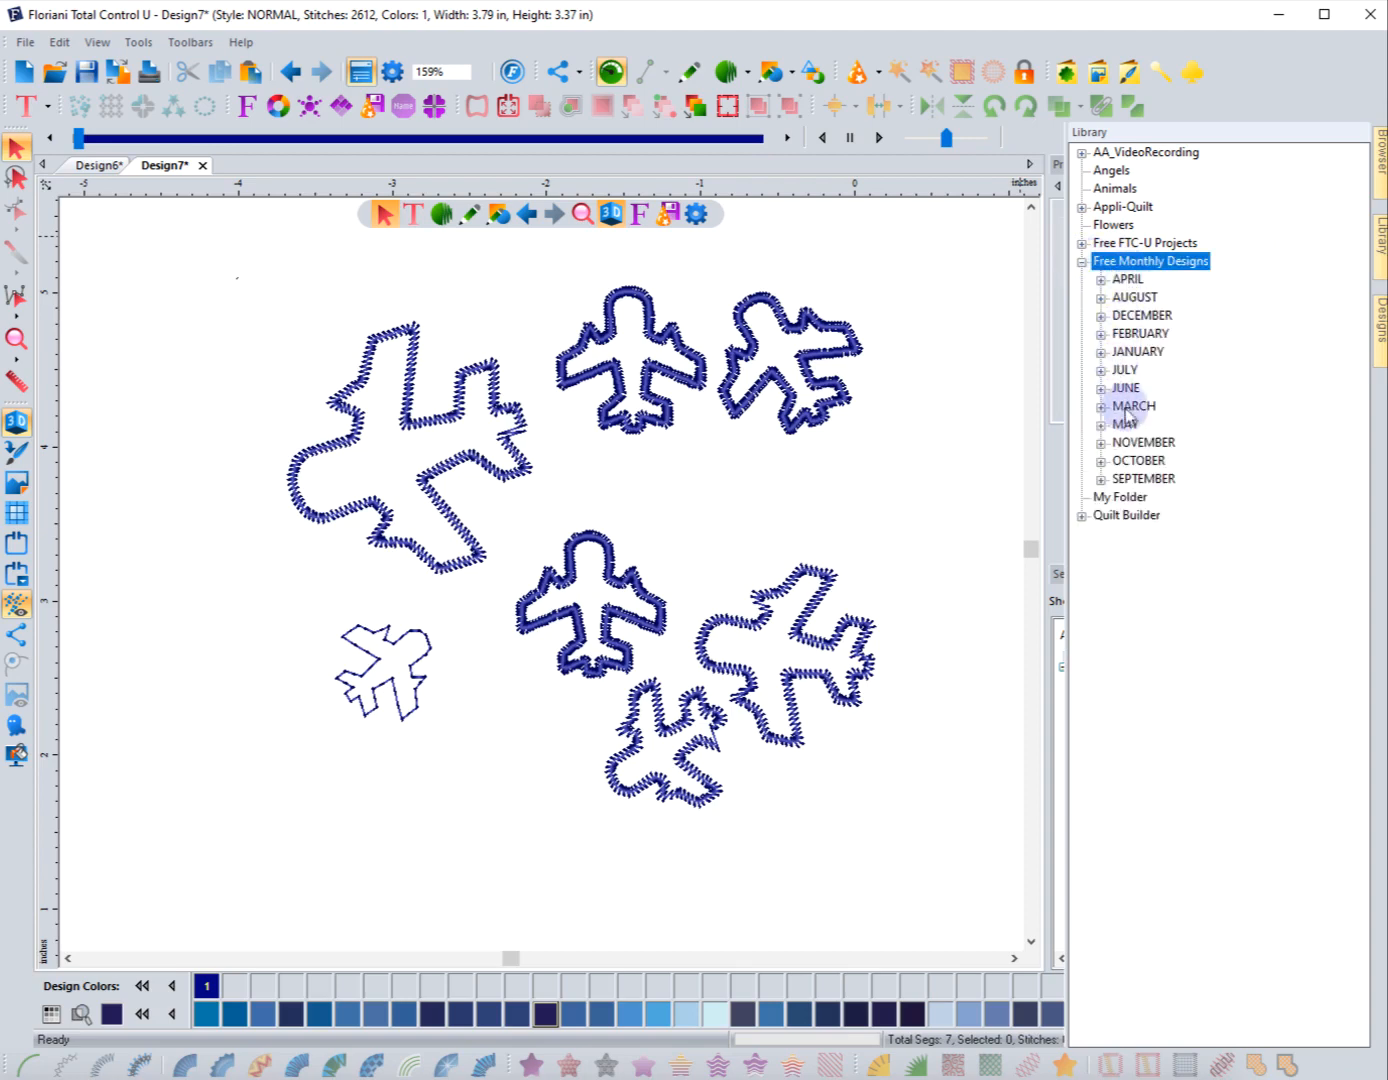
{"action": "left_click", "coordinate": [1100, 278]}
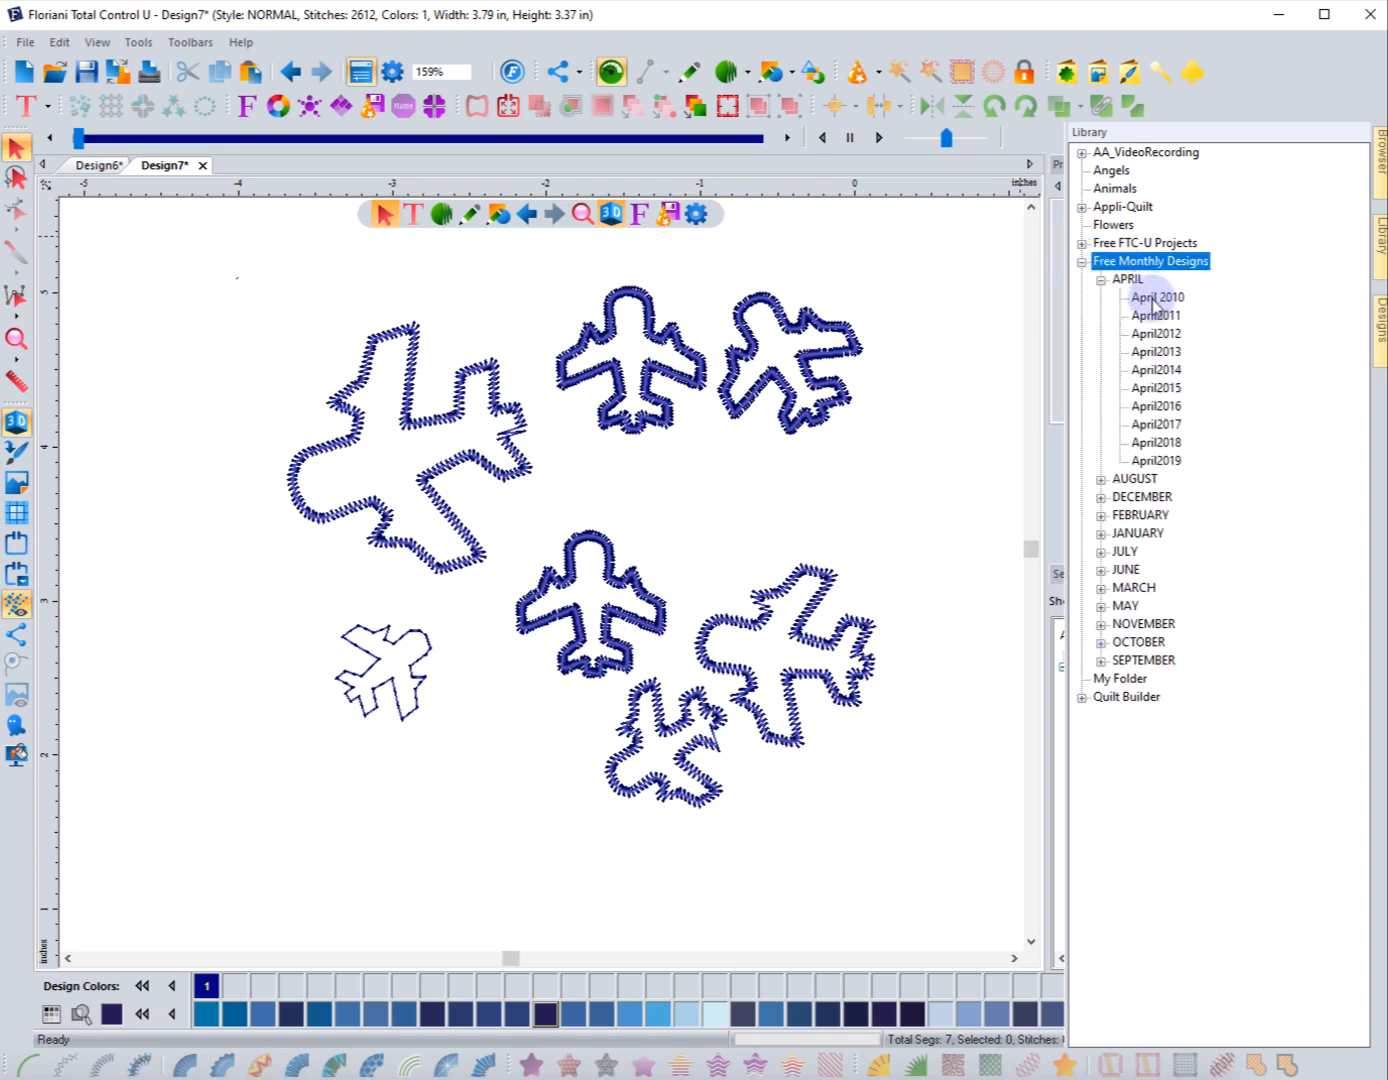
{"action": "left_click", "coordinate": [1154, 461]}
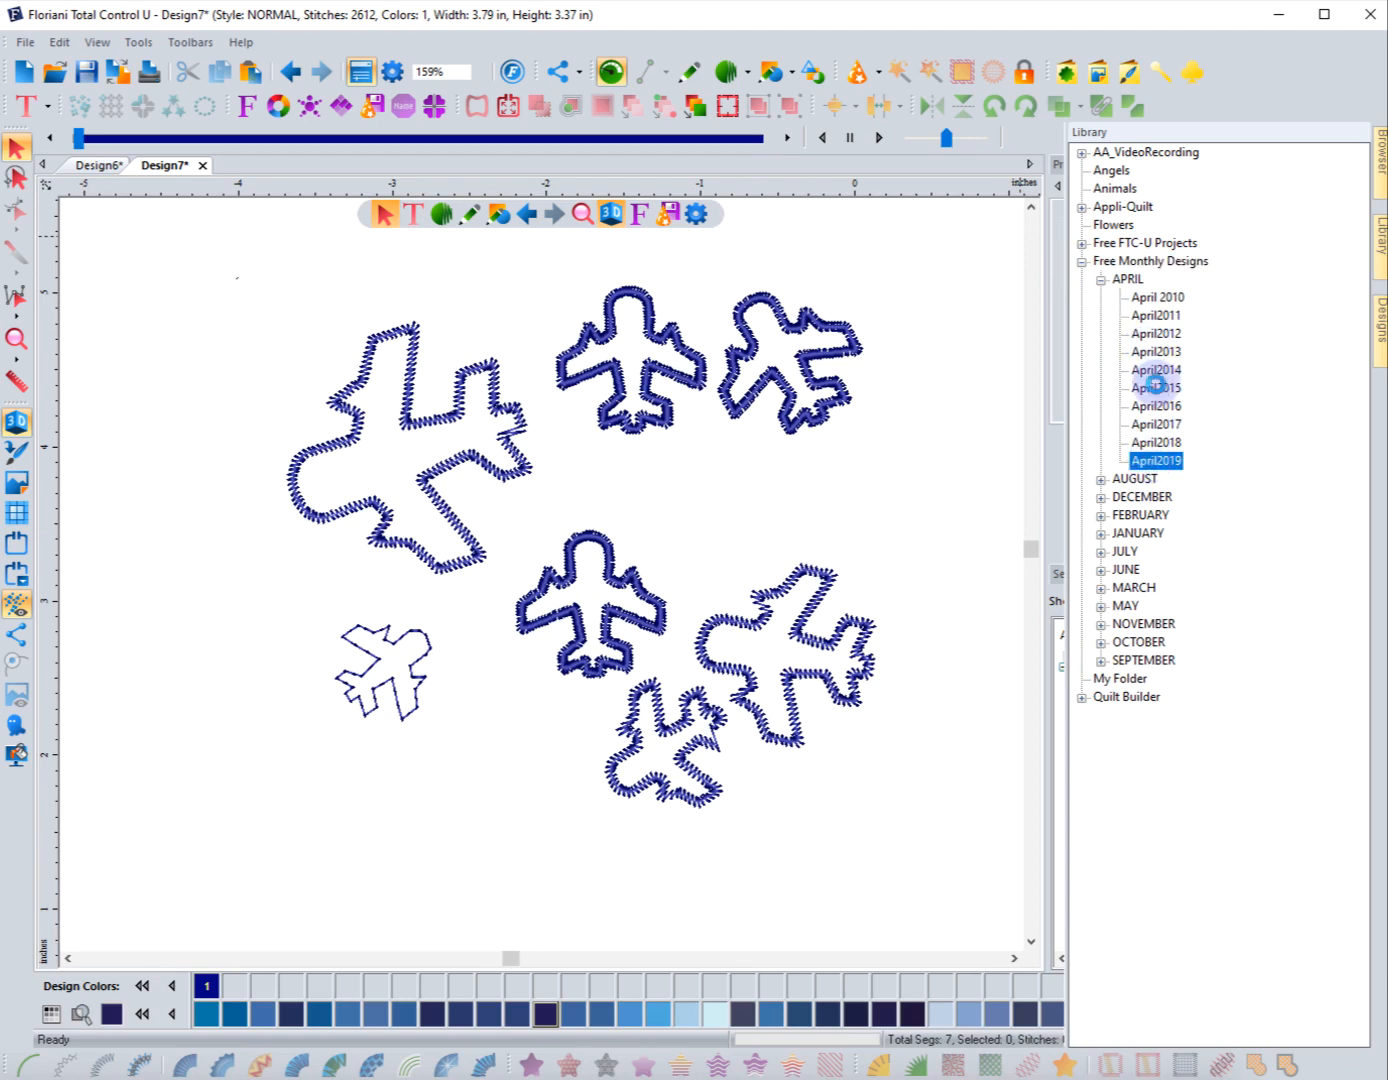
{"action": "left_click", "coordinate": [1153, 389]}
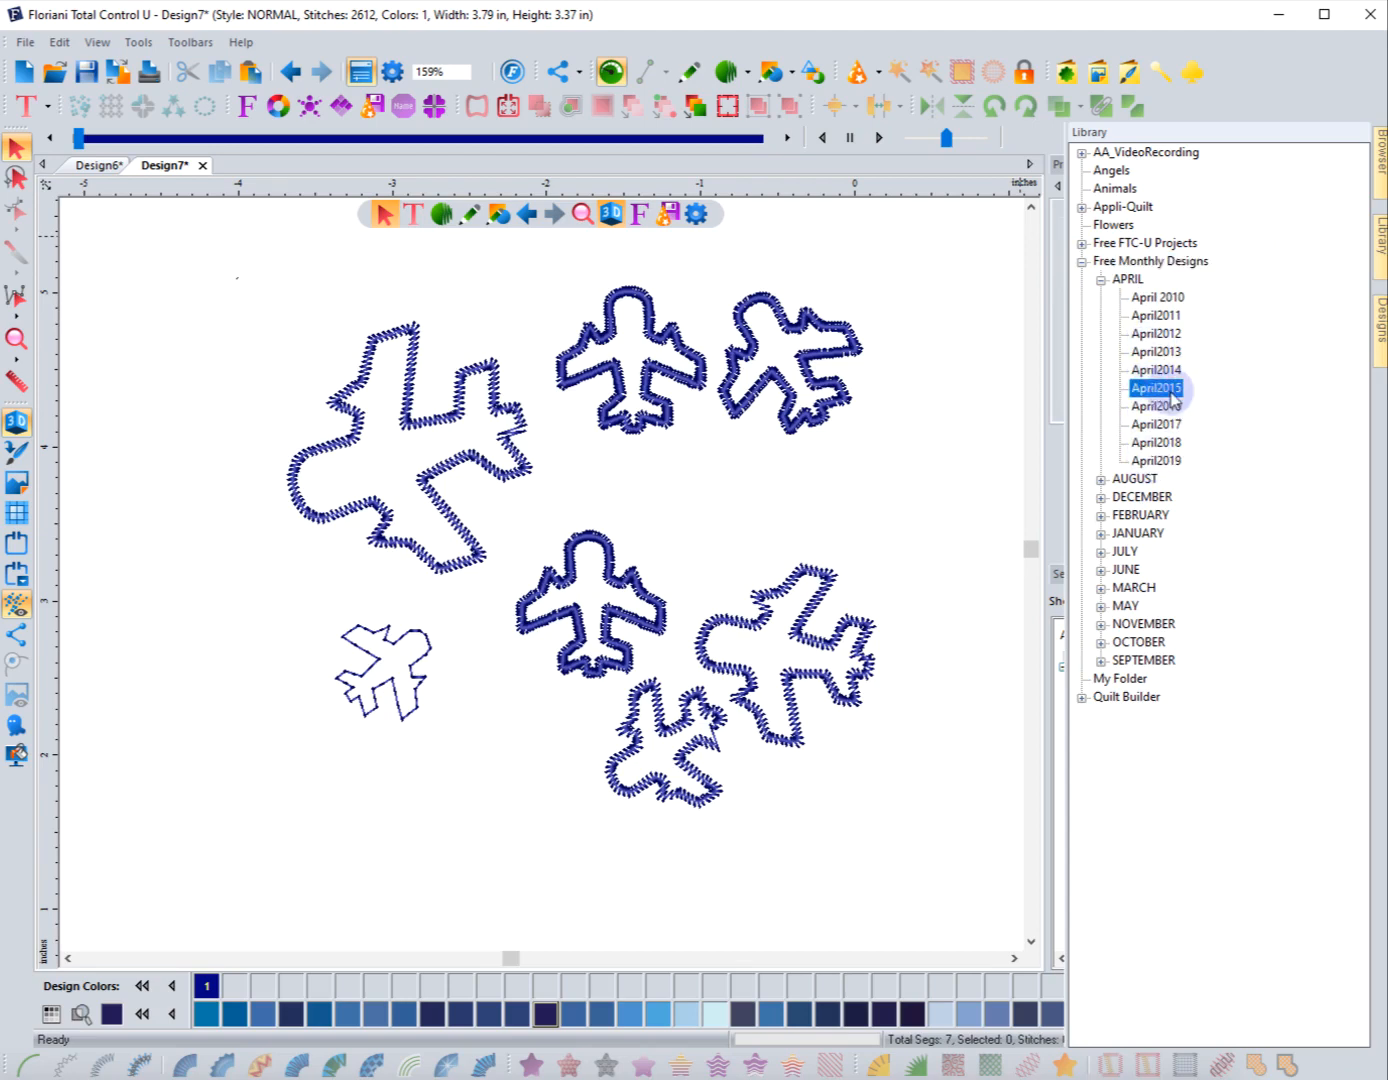
{"action": "left_click", "coordinate": [1378, 335]}
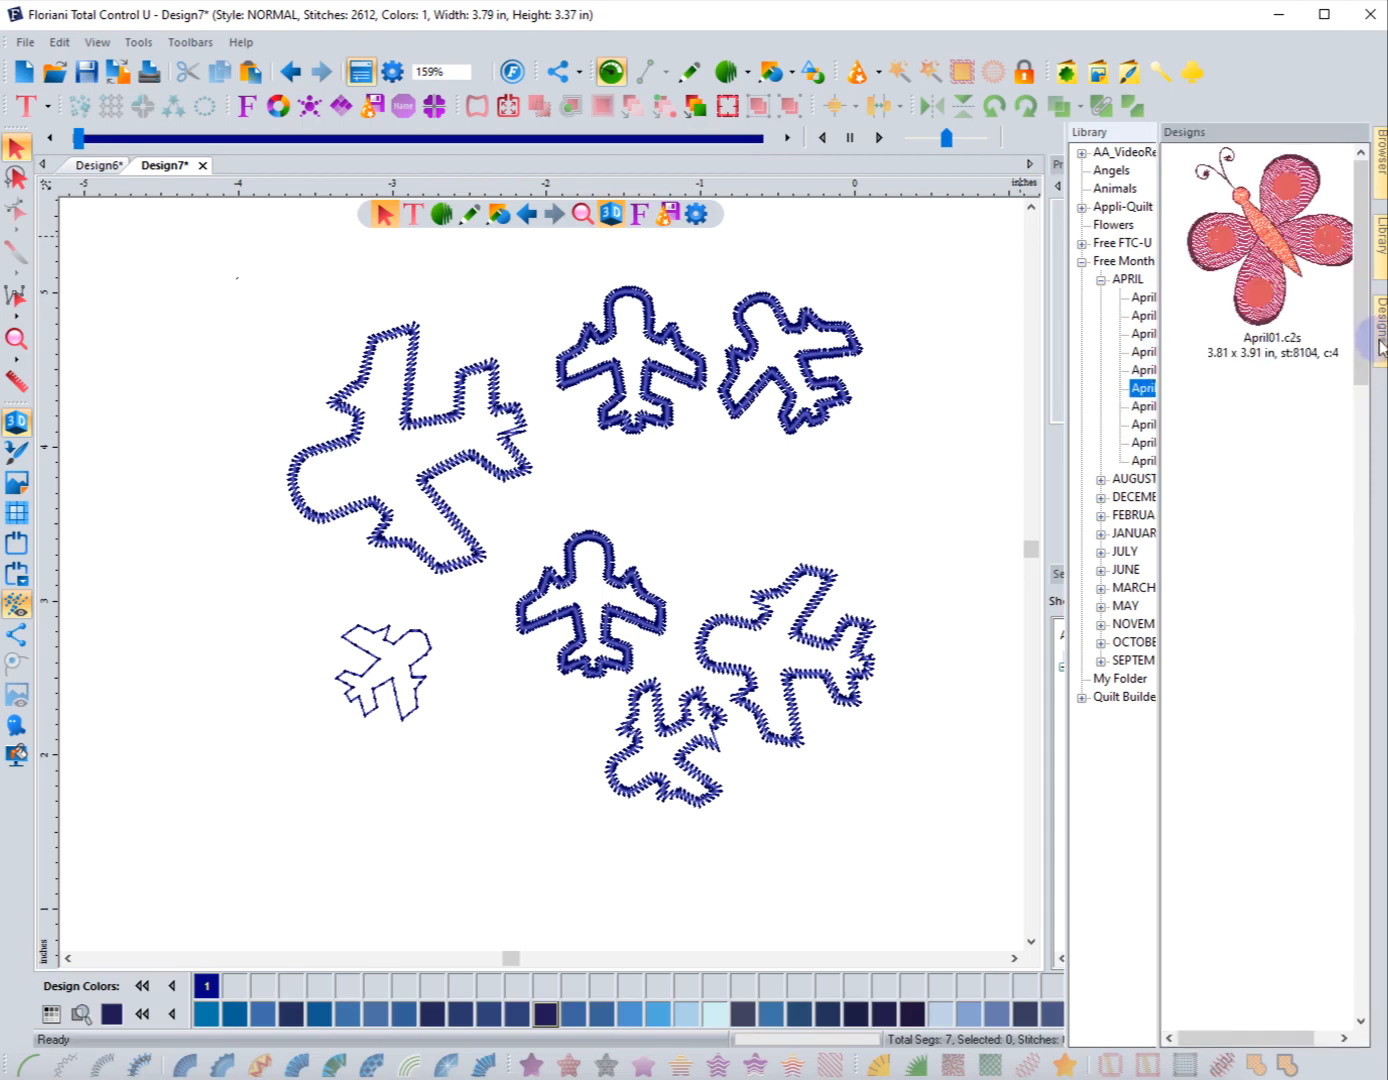
Step: Insert the April02 flower design from the April2015 folder onto the airplane workspace
{"action": "left_click_drag", "start_coordinate": [1357, 335], "coordinate": [1372, 641]}
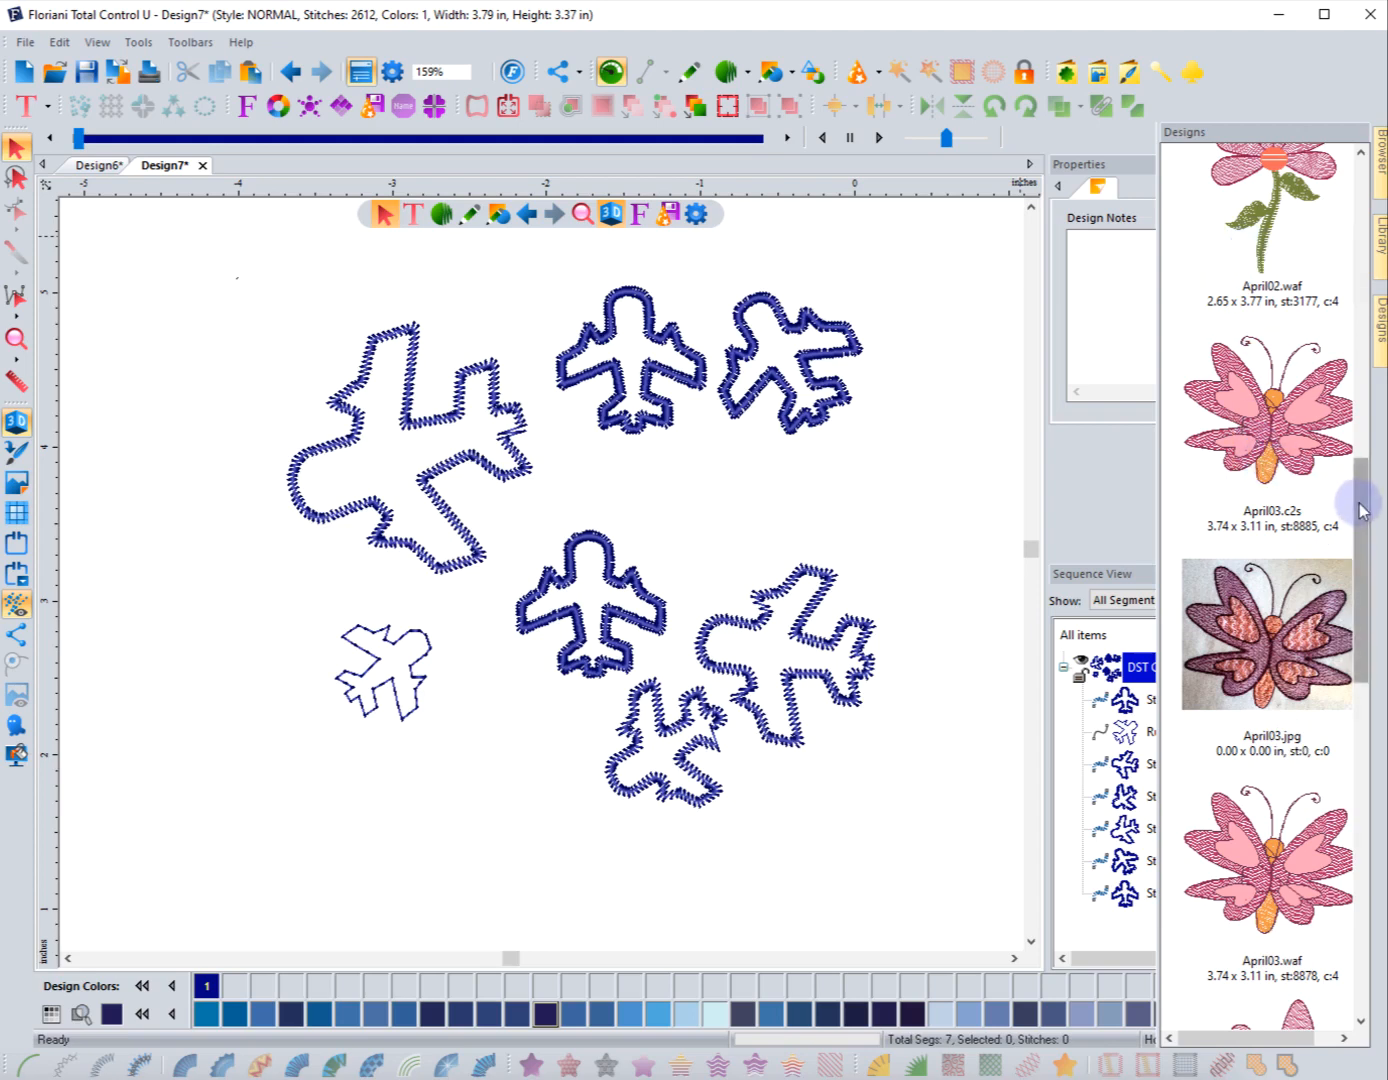
{"action": "scroll", "coordinate": [1366, 490], "scroll_direction": "up", "scroll_amount": 2}
{"action": "left_click_drag", "start_coordinate": [1301, 305], "coordinate": [589, 582]}
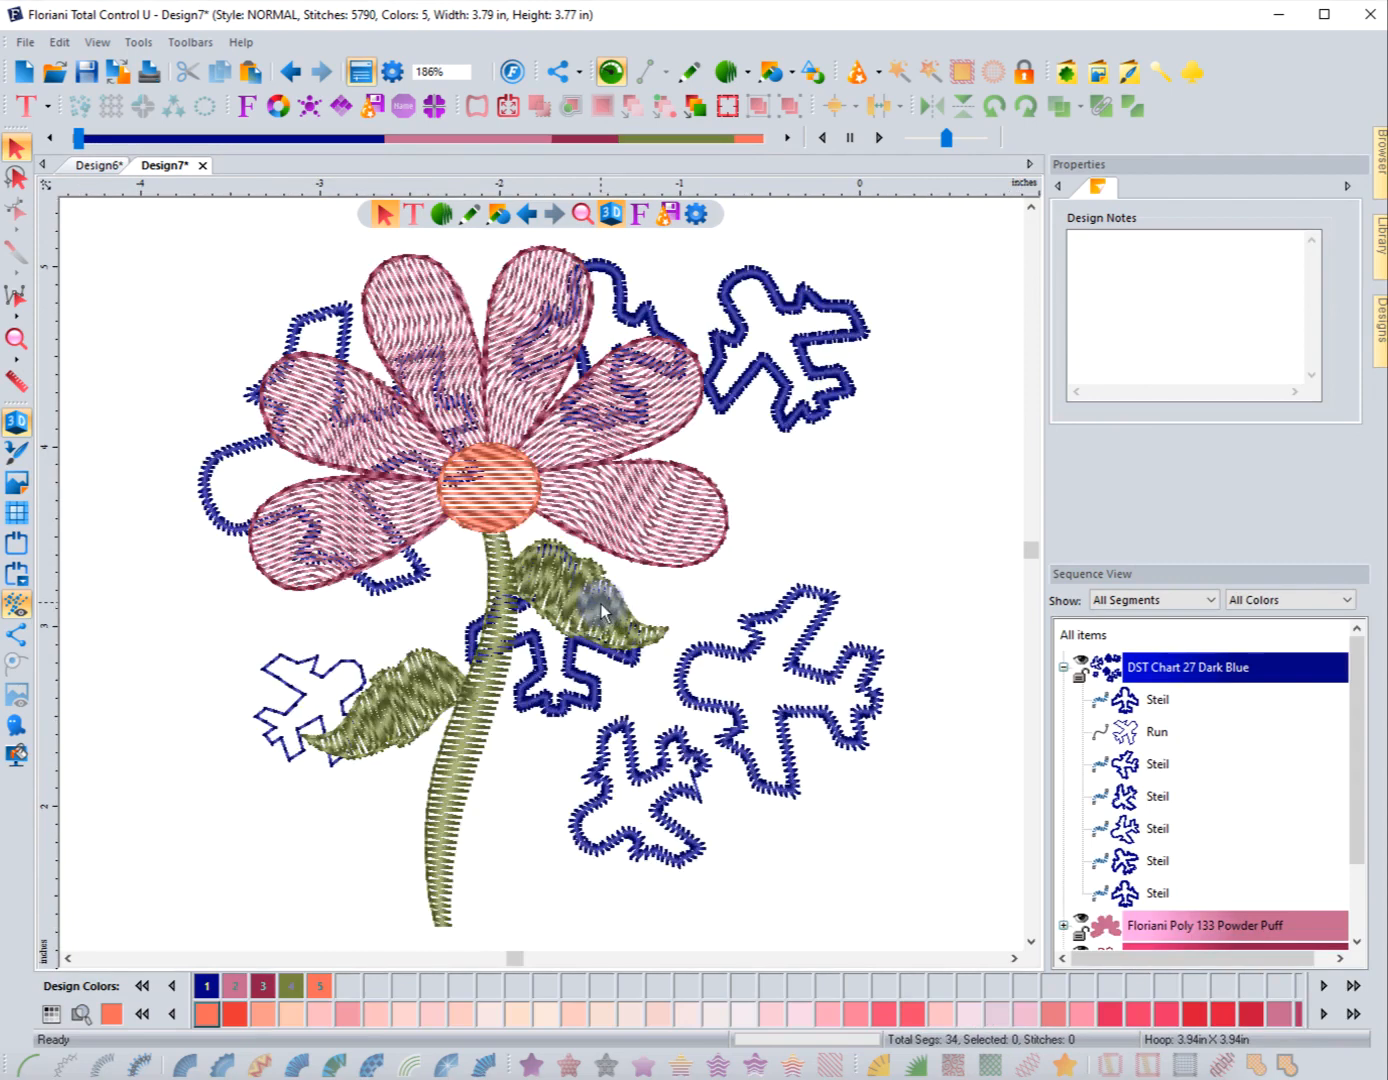
Step: Move the whole flower off the airplanes into the empty area to their upper right, and deselect it
{"action": "left_click", "coordinate": [440, 756]}
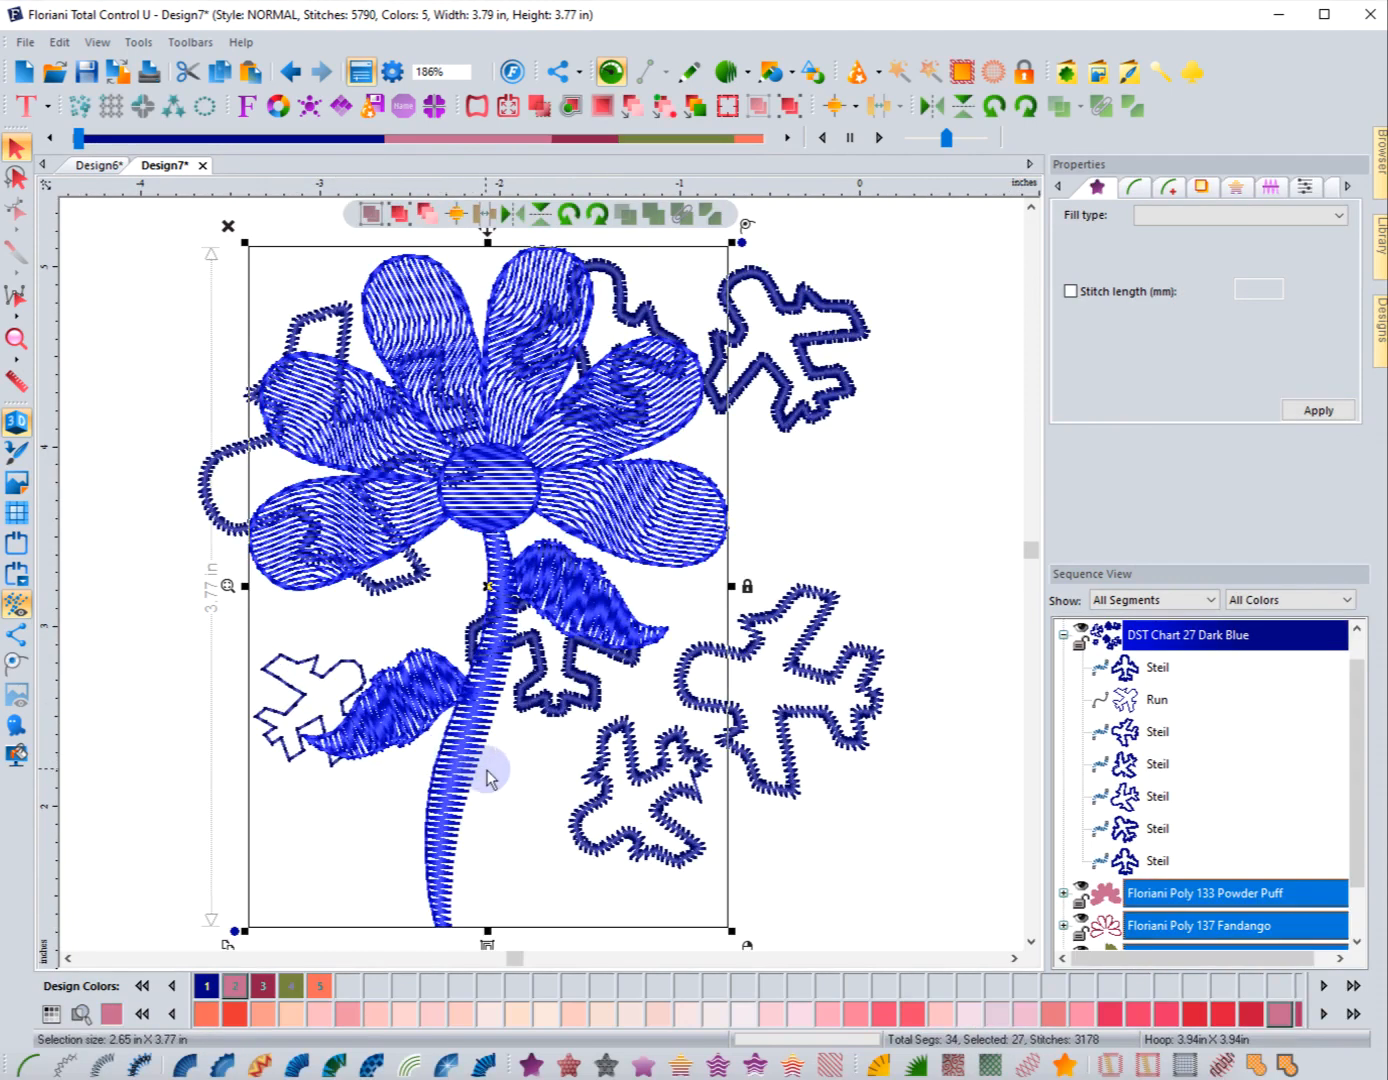
{"action": "scroll", "coordinate": [492, 778], "scroll_direction": "down", "scroll_amount": 3}
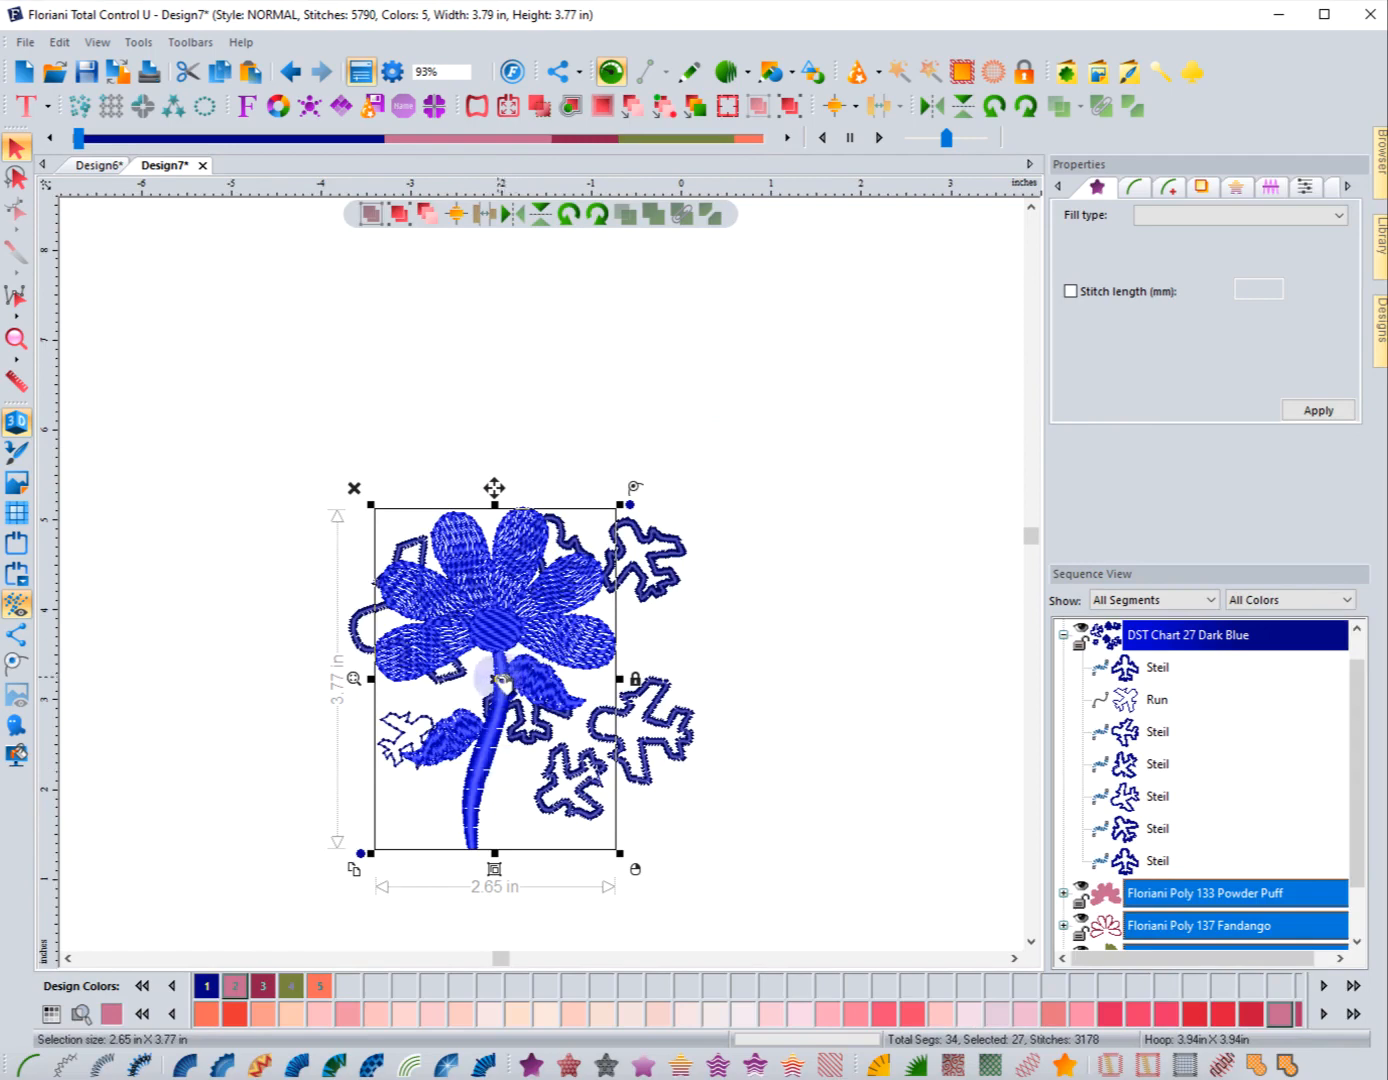
{"action": "left_click_drag", "start_coordinate": [502, 683], "coordinate": [854, 458]}
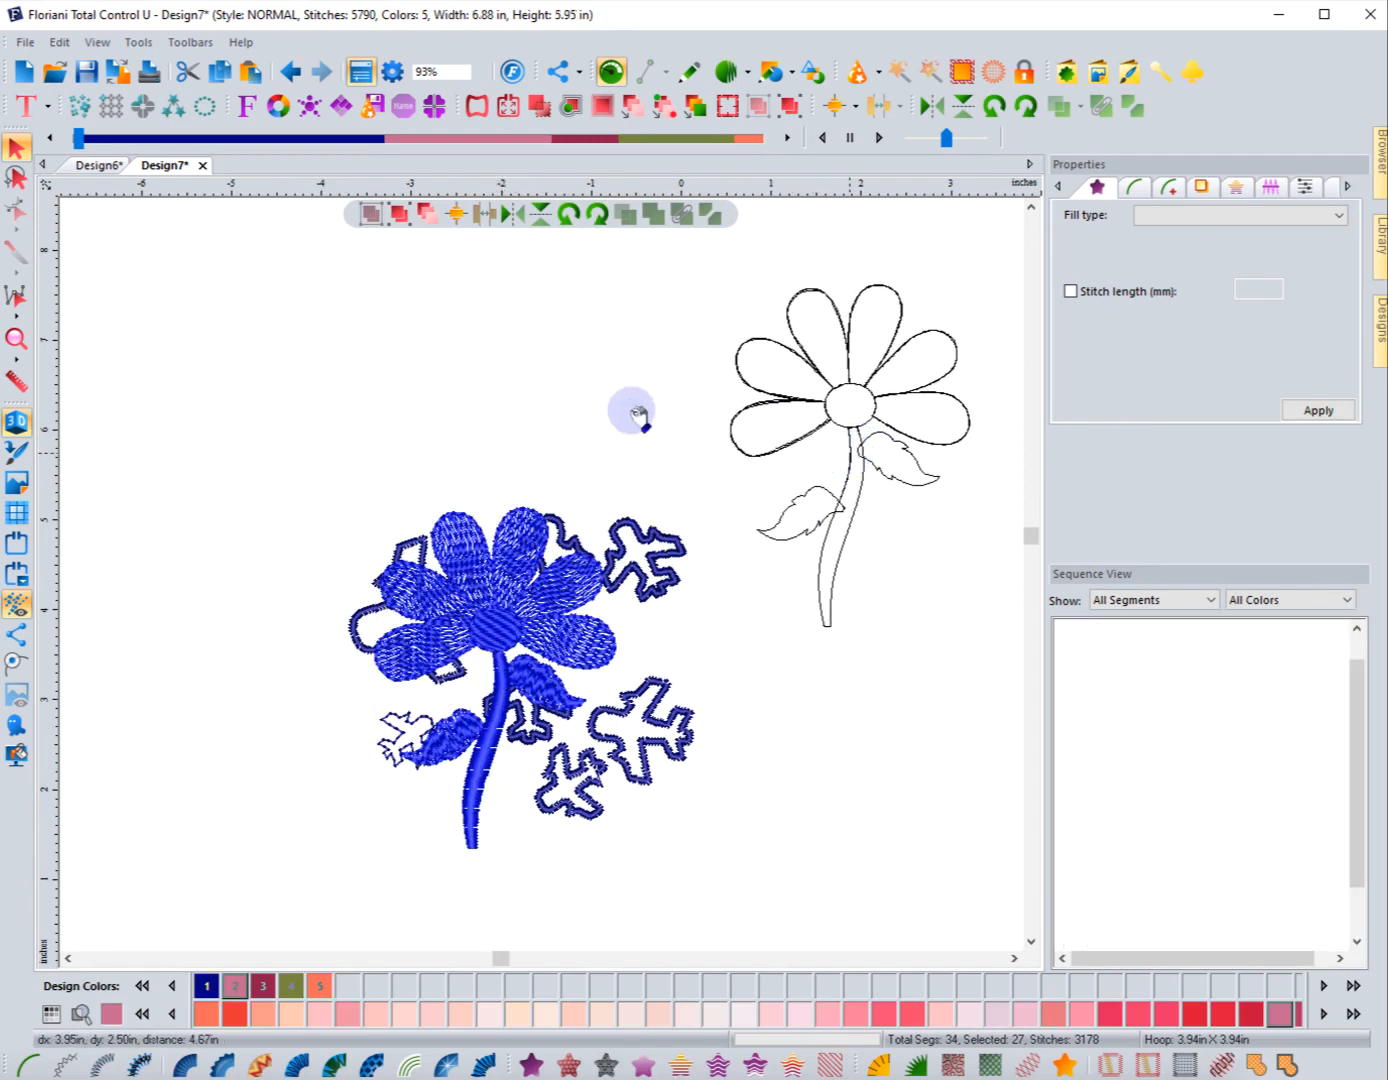
{"action": "left_click", "coordinate": [522, 387]}
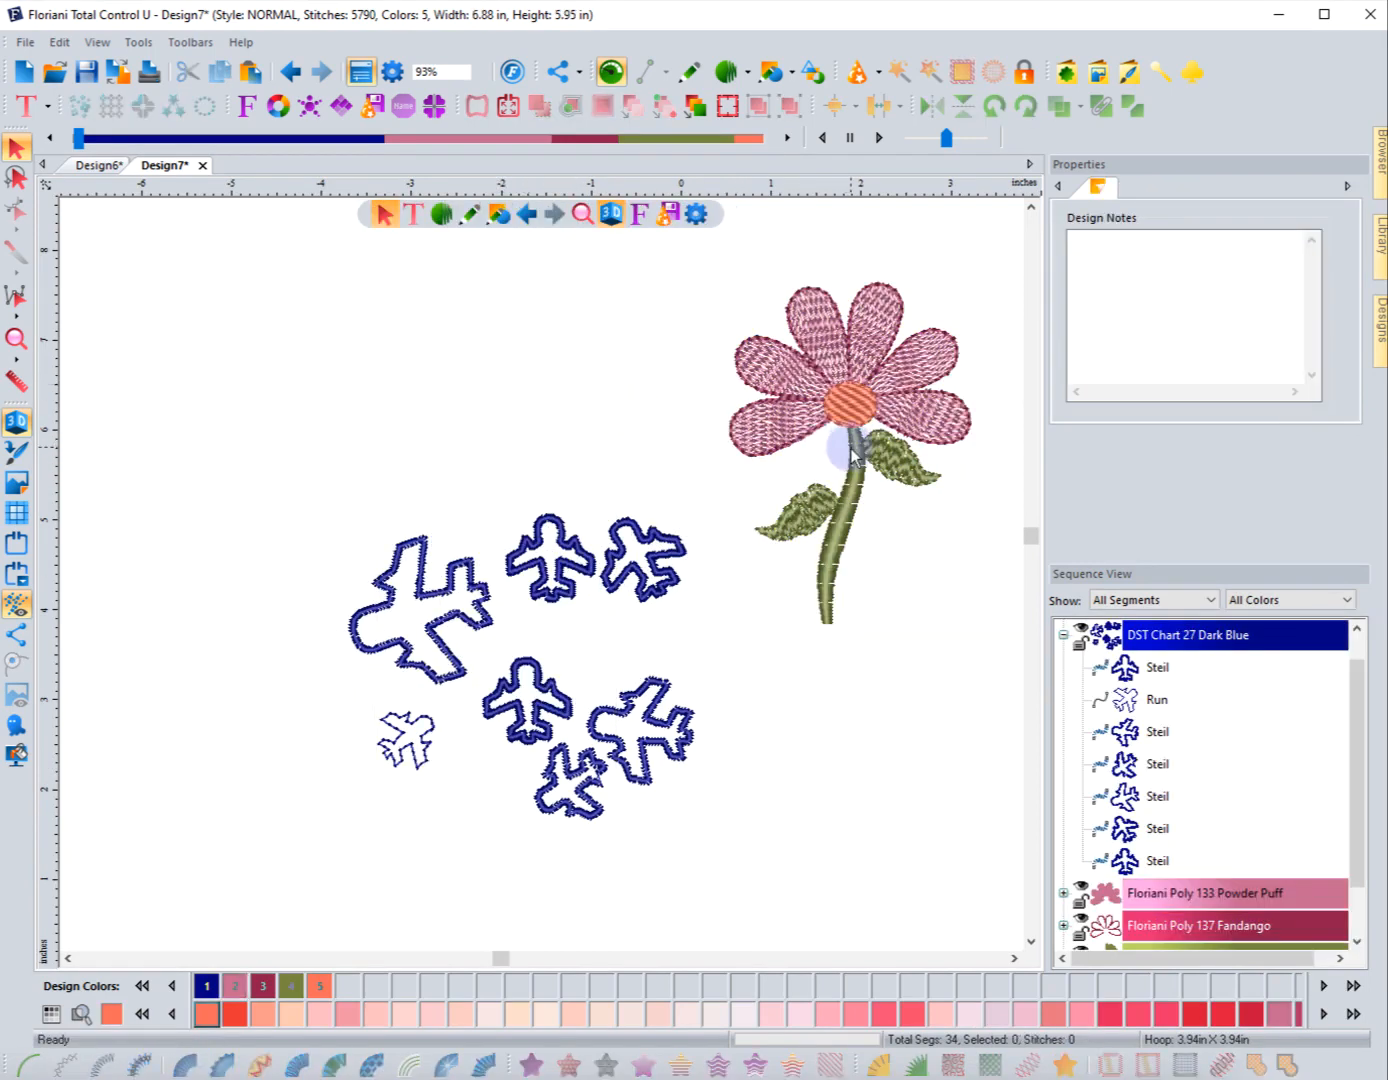
{"action": "left_click", "coordinate": [813, 500]}
{"action": "left_click", "coordinate": [892, 546]}
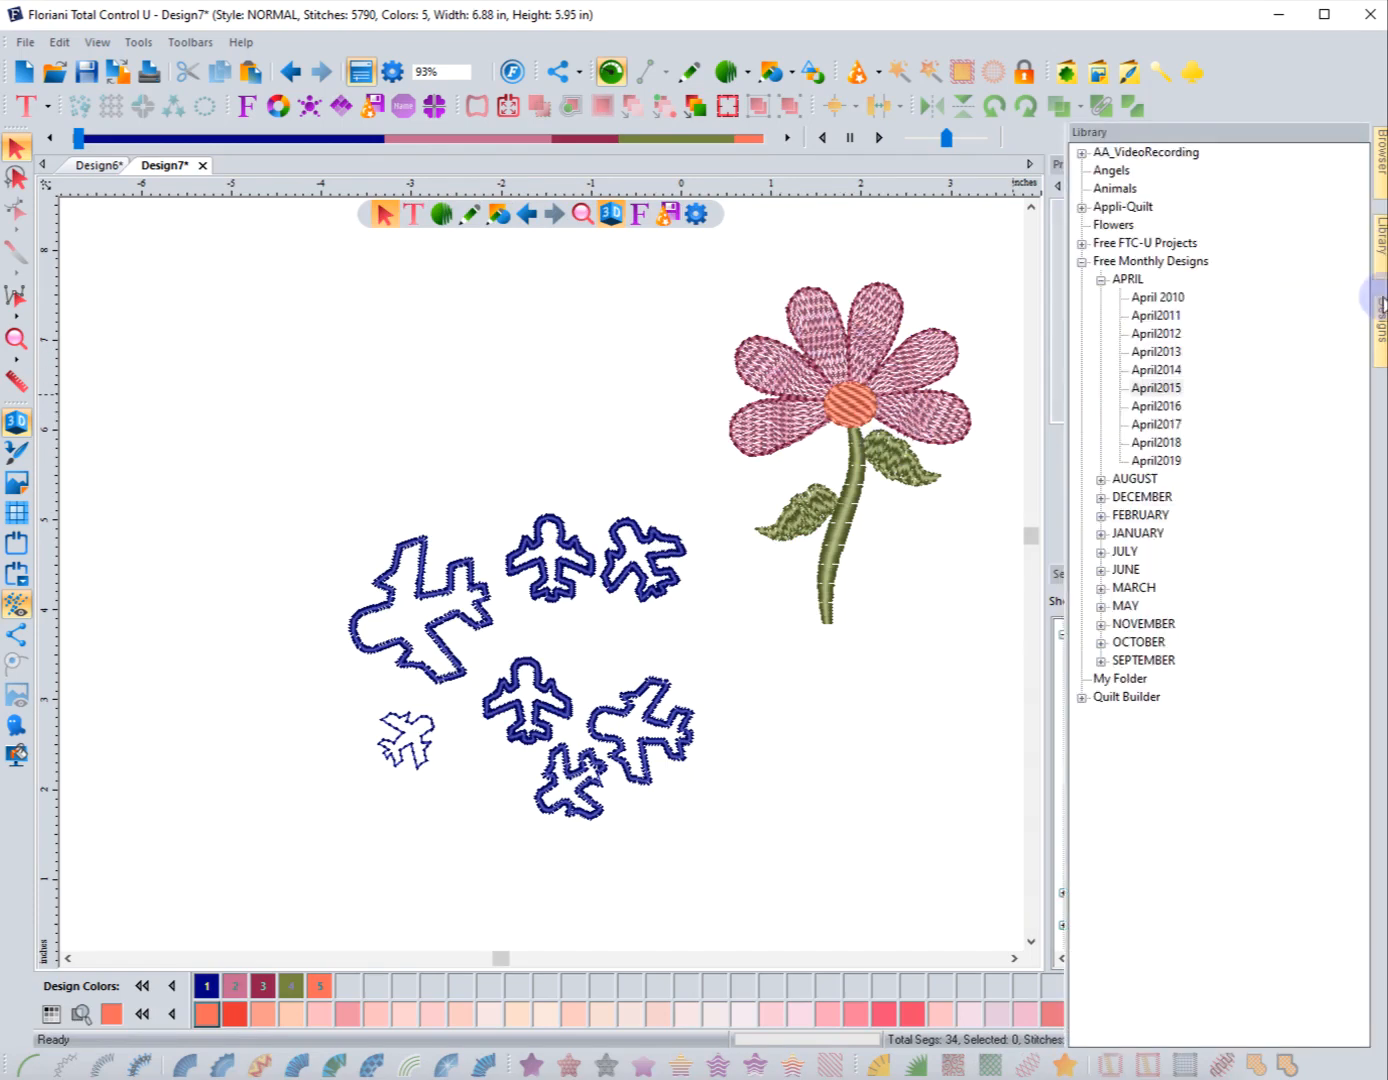
{"action": "mouse_move", "coordinate": [1380, 320]}
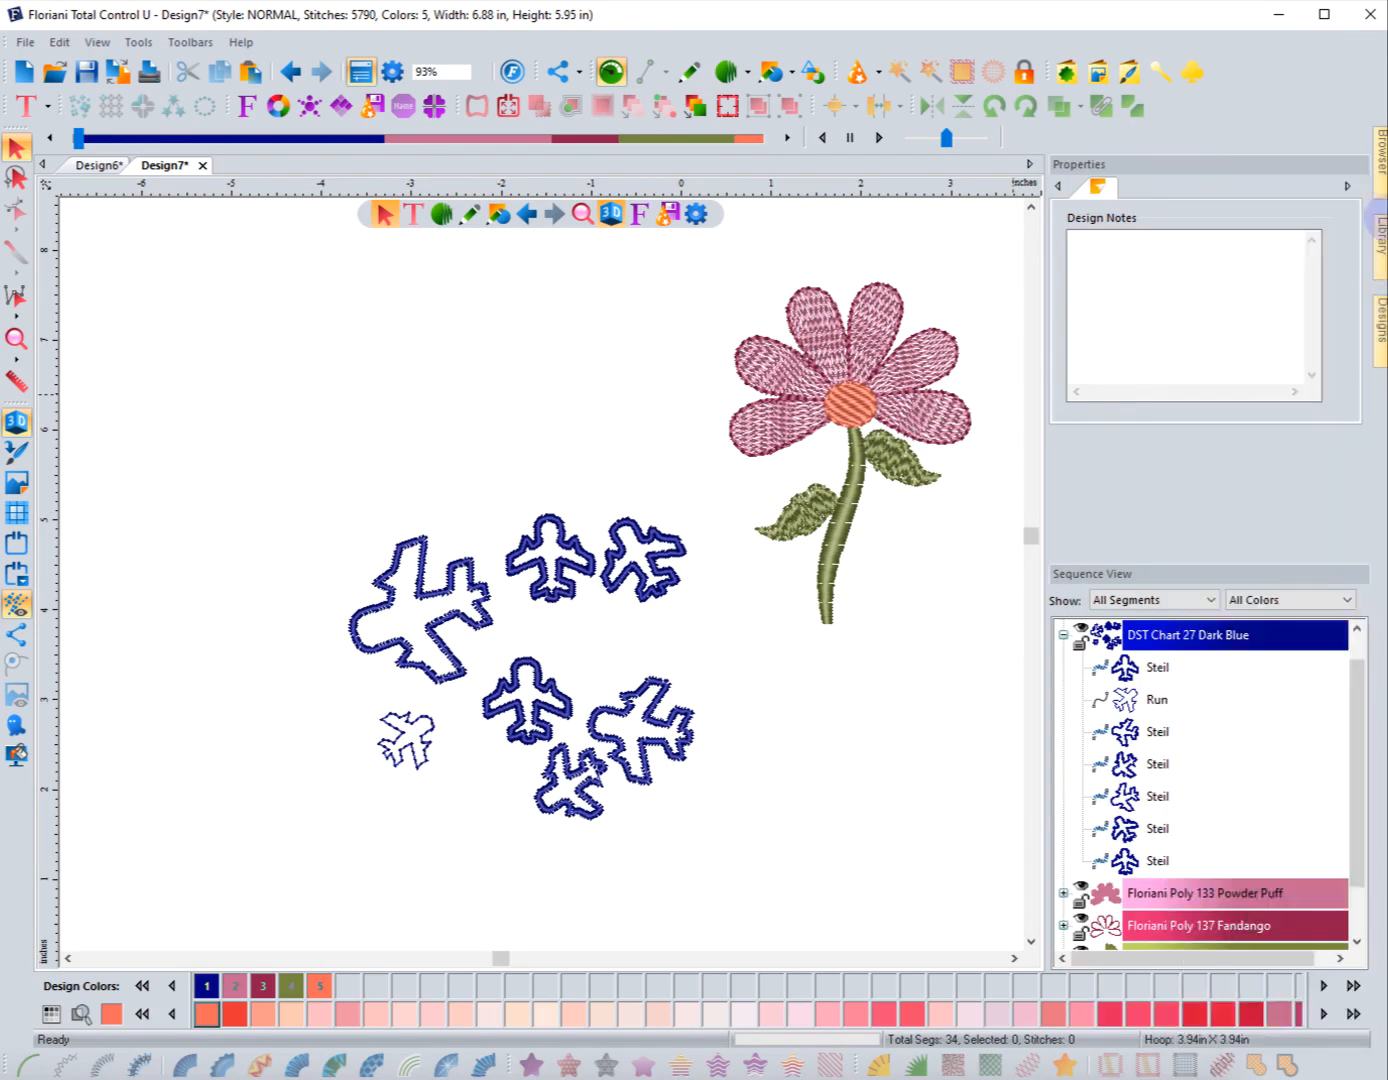
Step: Collapse April under Free Monthly Designs in the design library and view the yearly folders under September
{"action": "mouse_move", "coordinate": [1378, 165]}
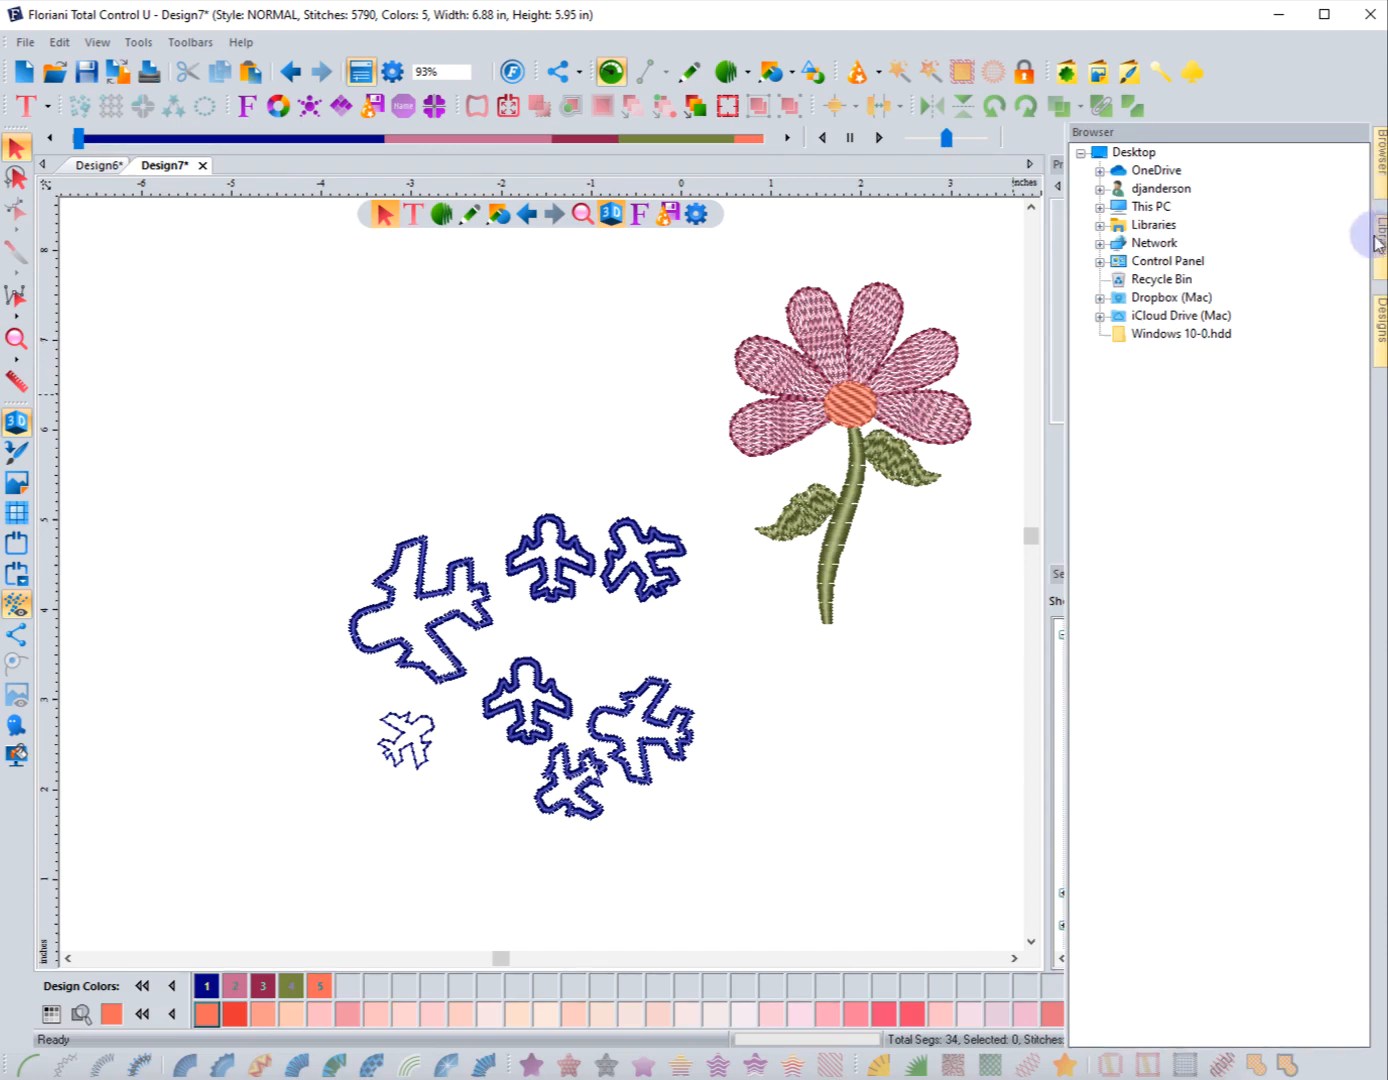
{"action": "mouse_move", "coordinate": [1378, 248]}
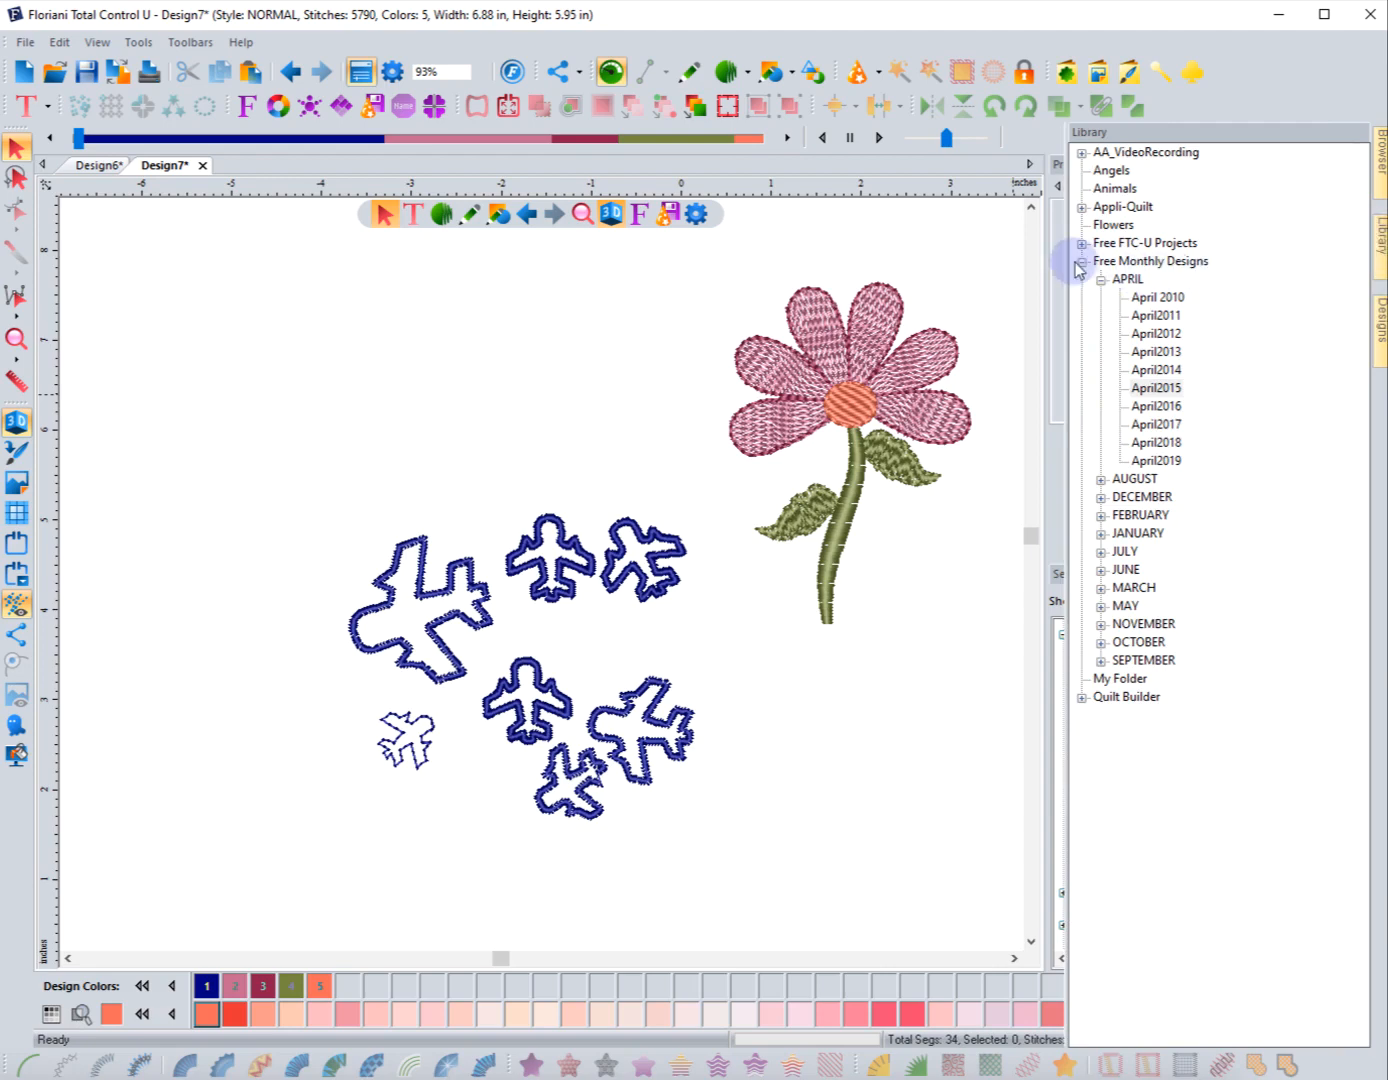
{"action": "left_click", "coordinate": [1101, 281]}
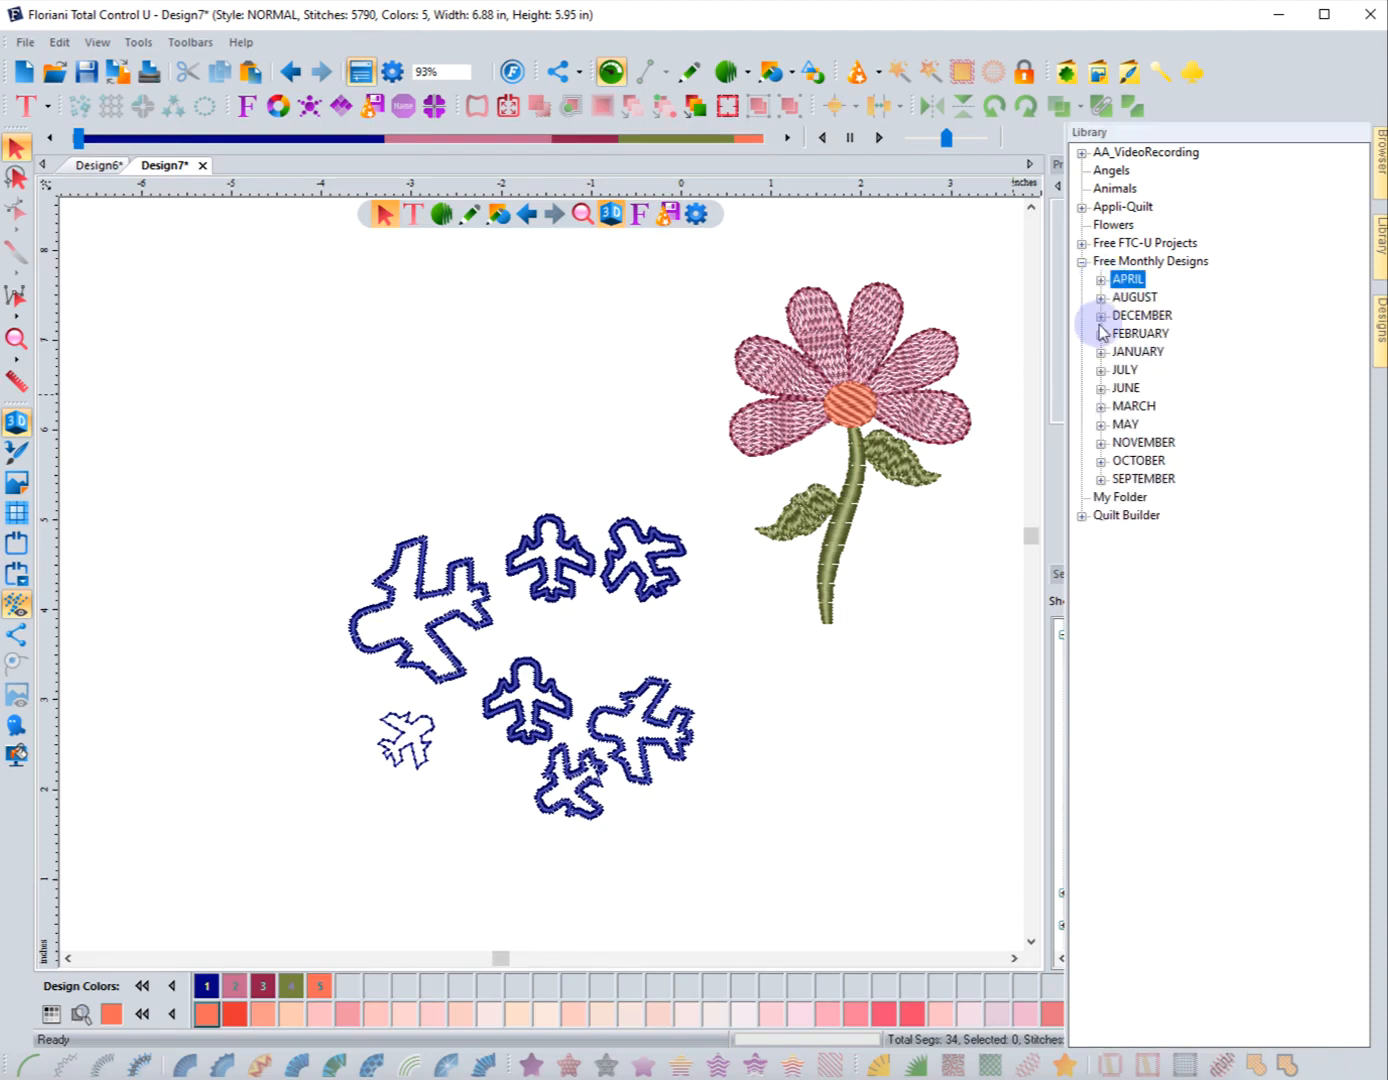
{"action": "left_click", "coordinate": [1101, 481]}
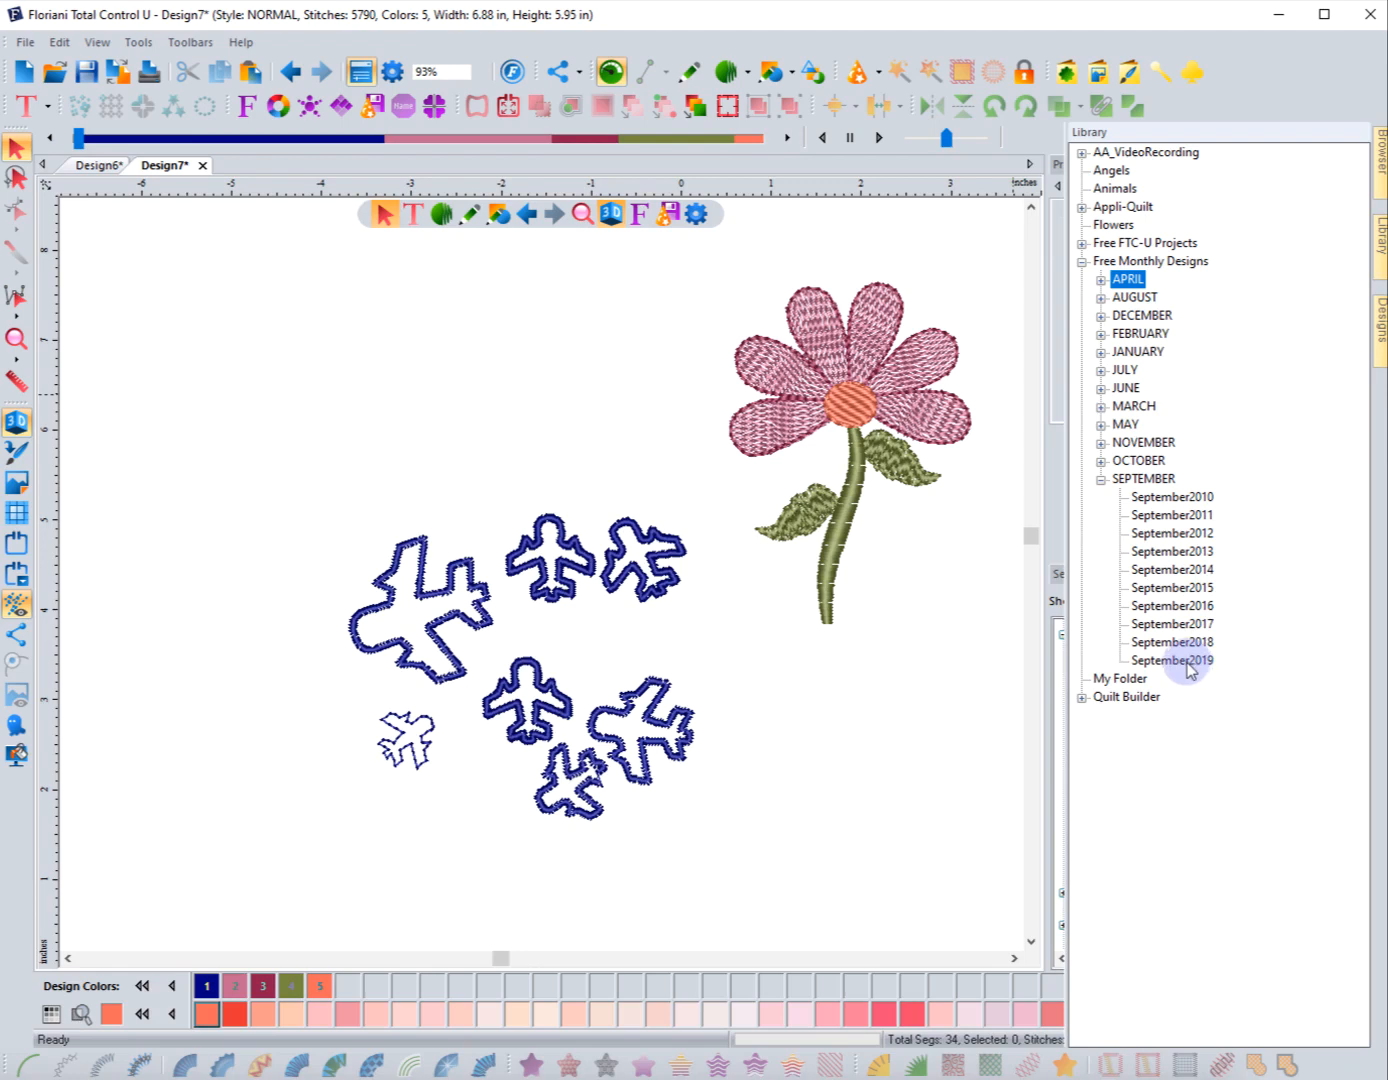
{"action": "left_click", "coordinate": [1099, 481]}
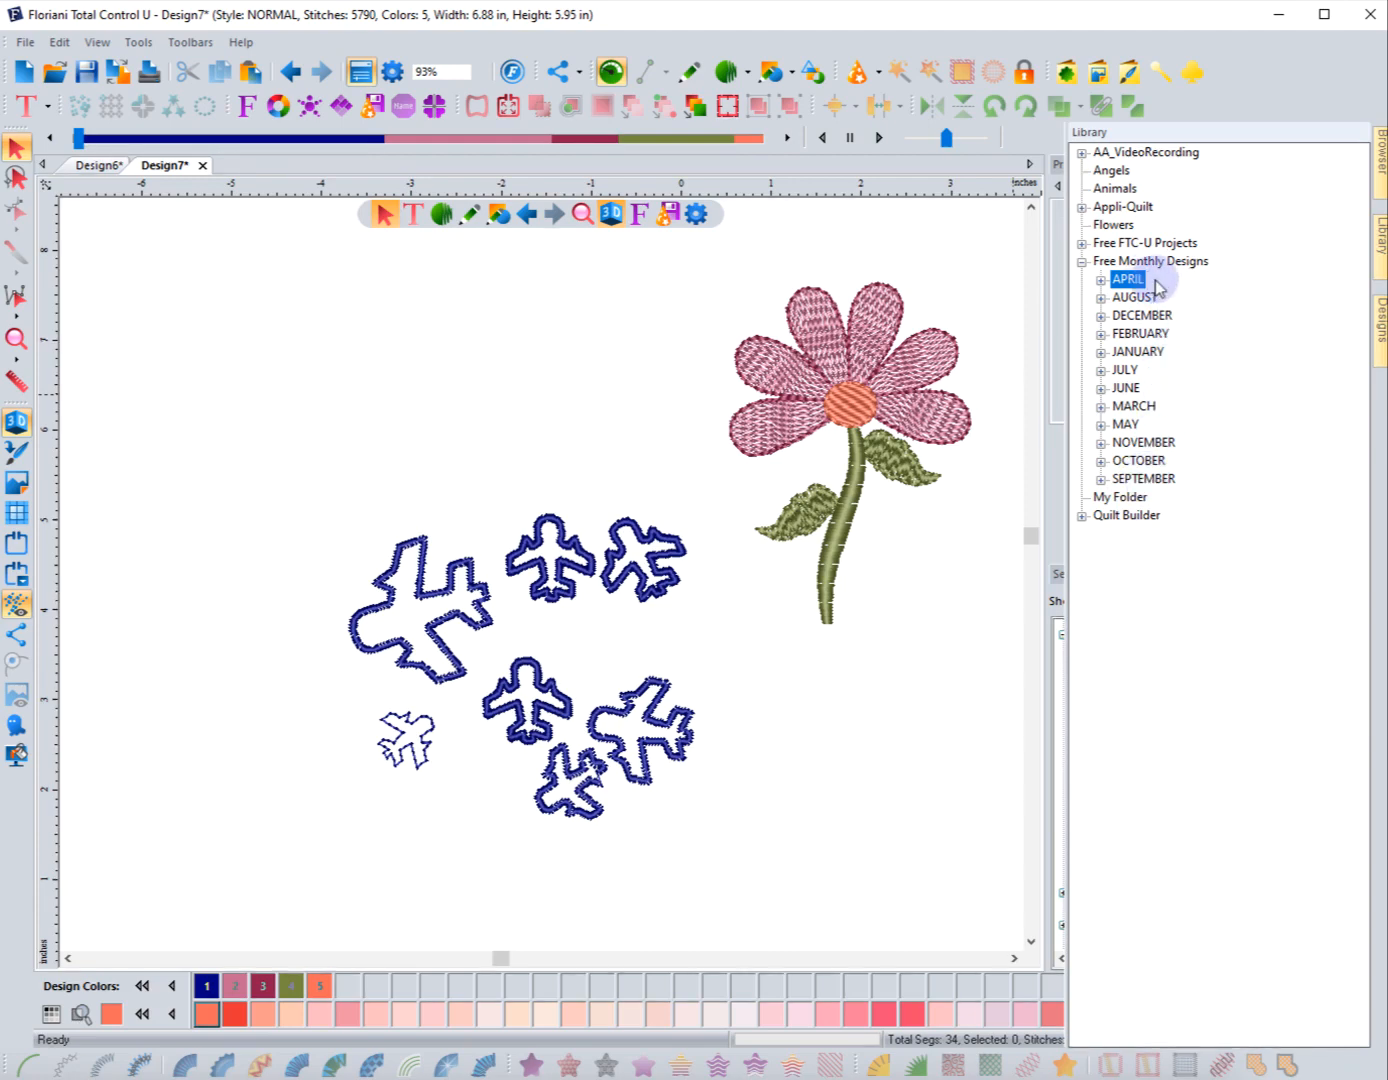
Step: Expand the Free FTC-U Projects library down to February 2017 and show the designs view for that folder
{"action": "left_click", "coordinate": [1081, 244]}
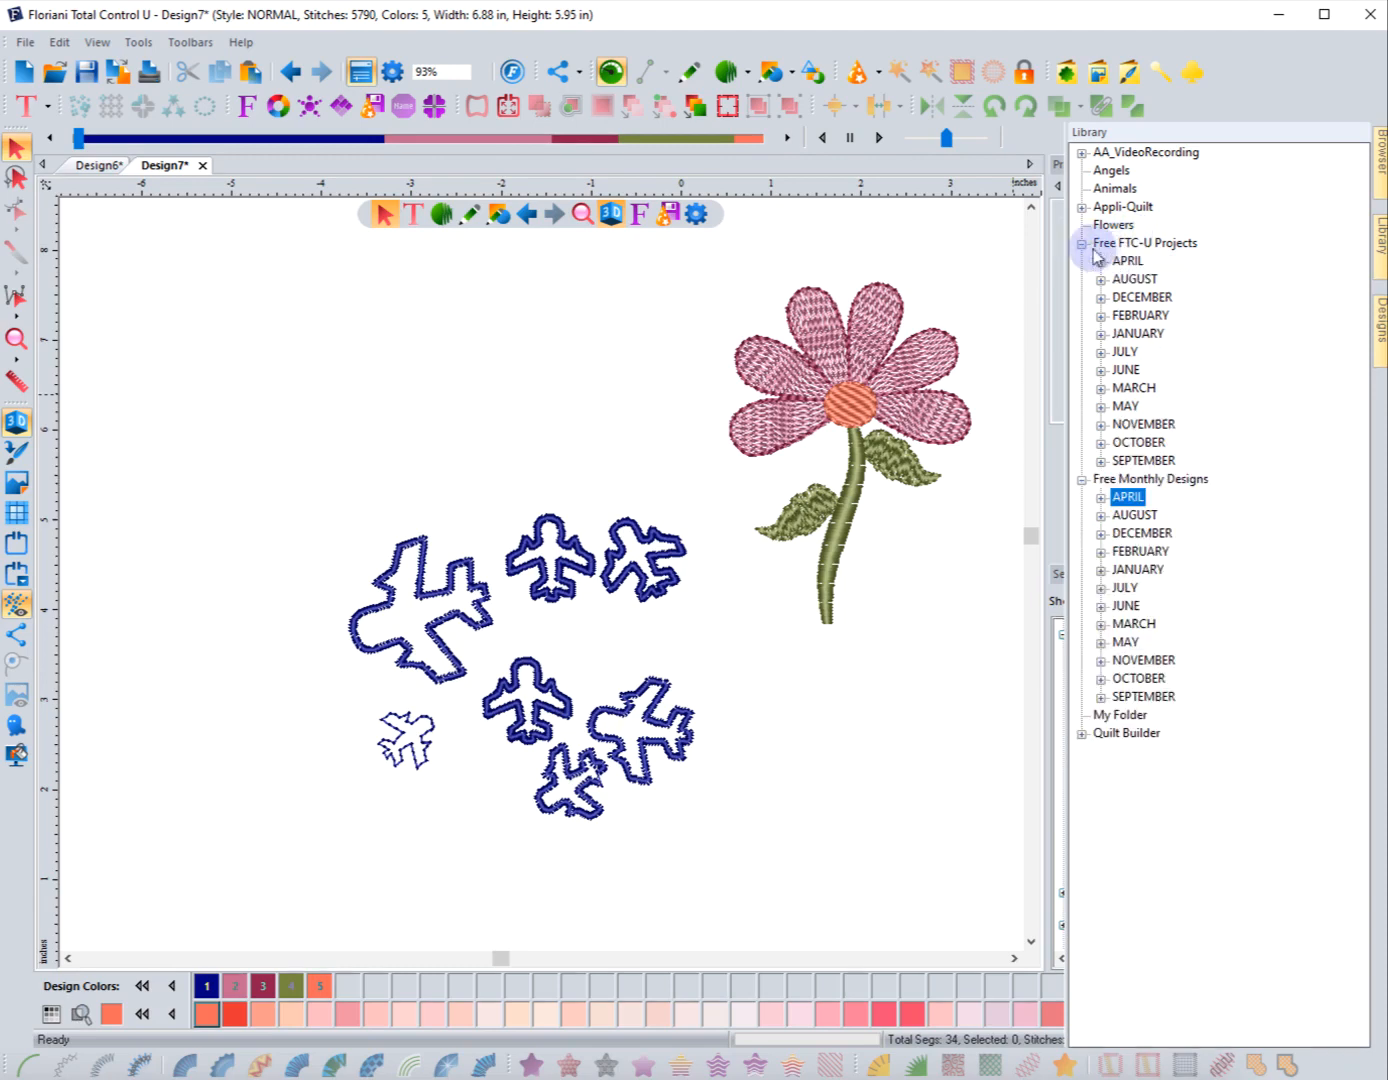
{"action": "left_click", "coordinate": [1101, 315]}
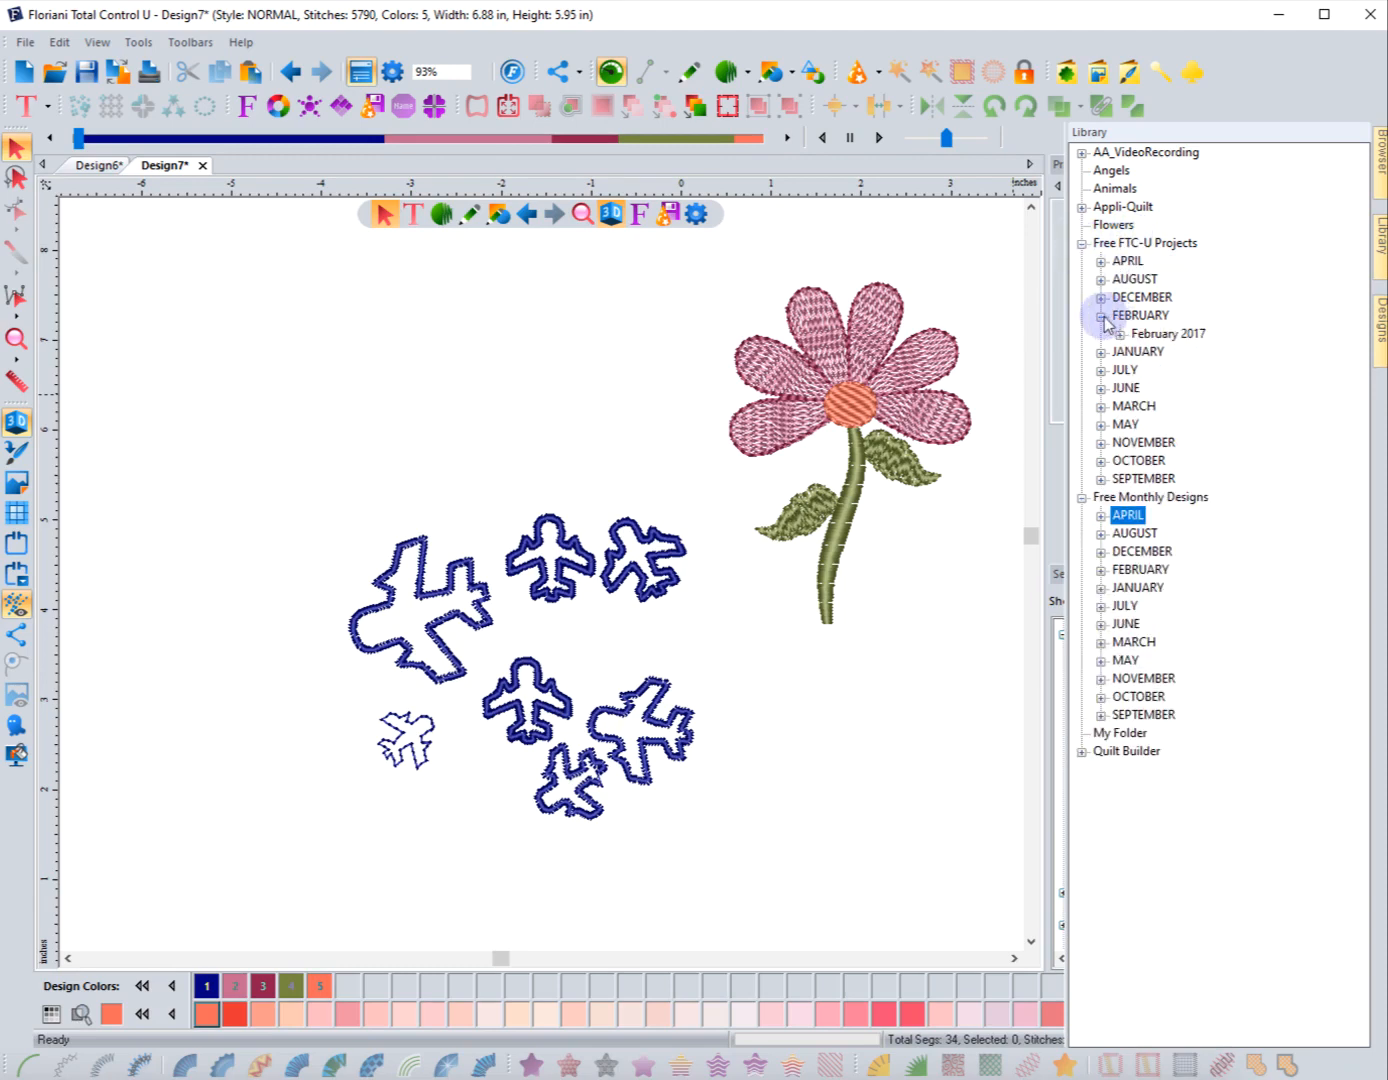
{"action": "left_click", "coordinate": [1120, 334]}
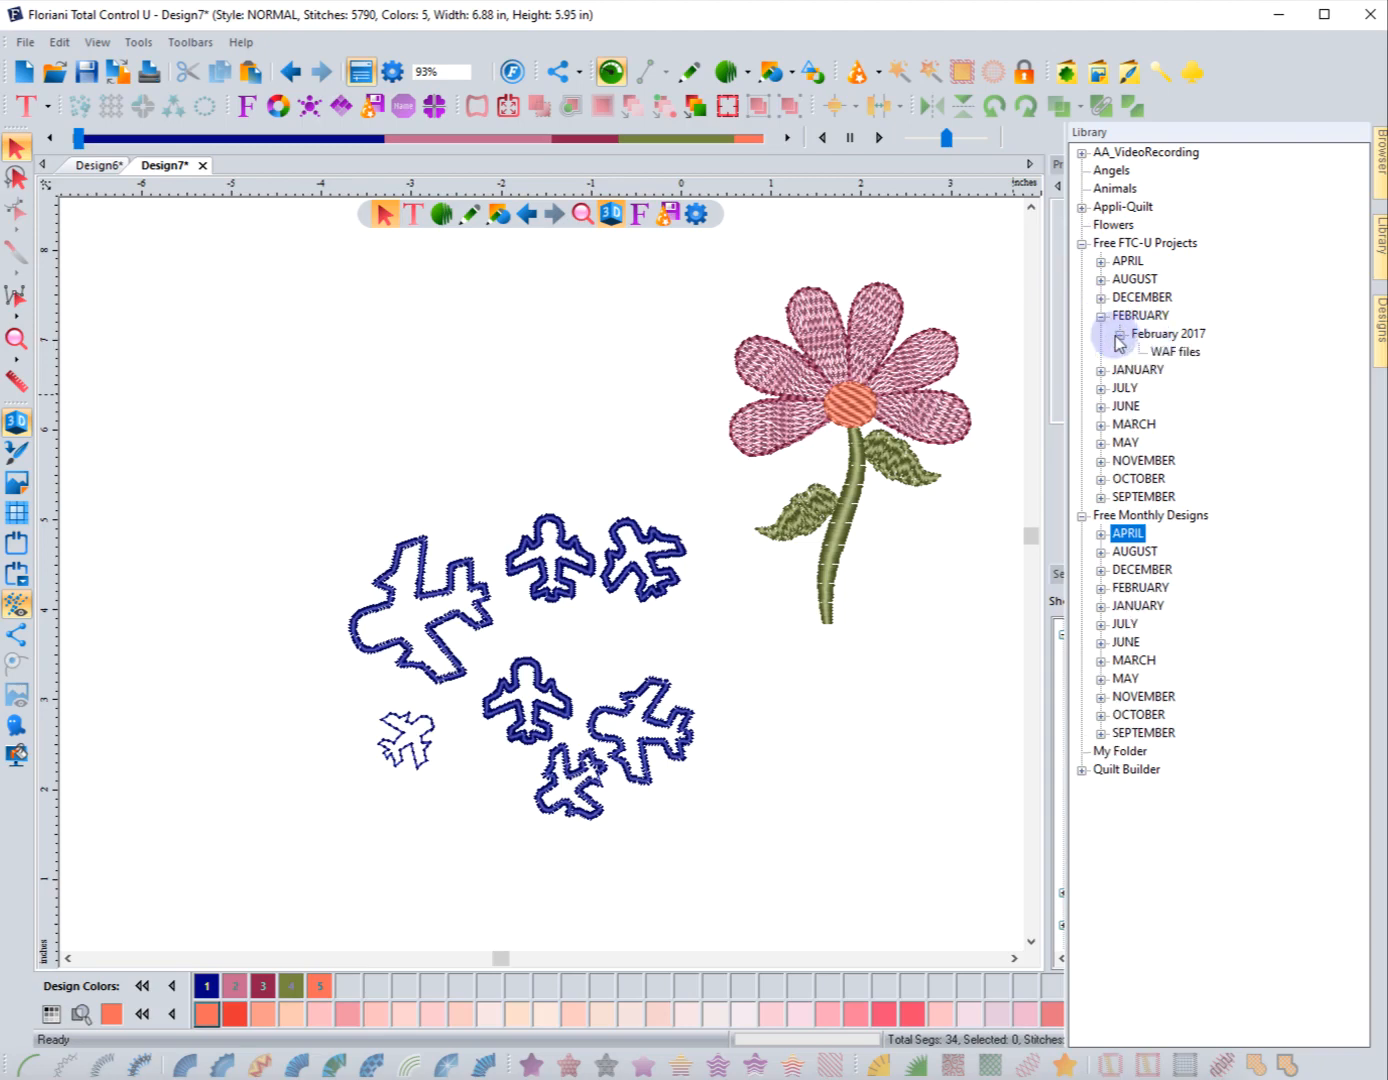
{"action": "left_click", "coordinate": [1152, 335]}
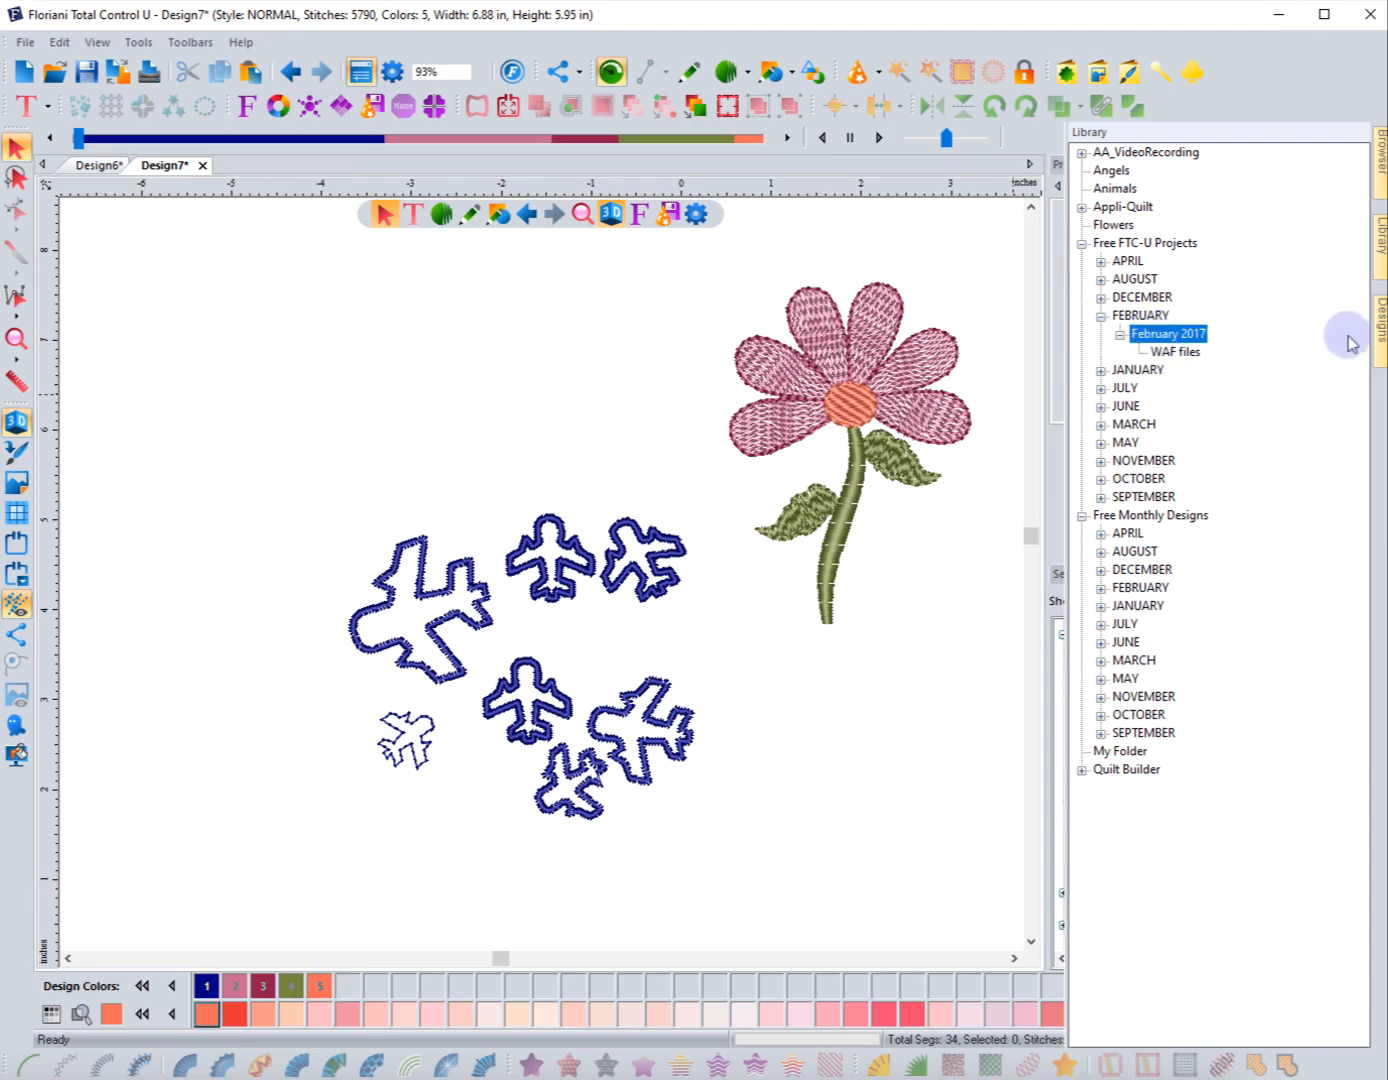
{"action": "left_click", "coordinate": [1380, 335]}
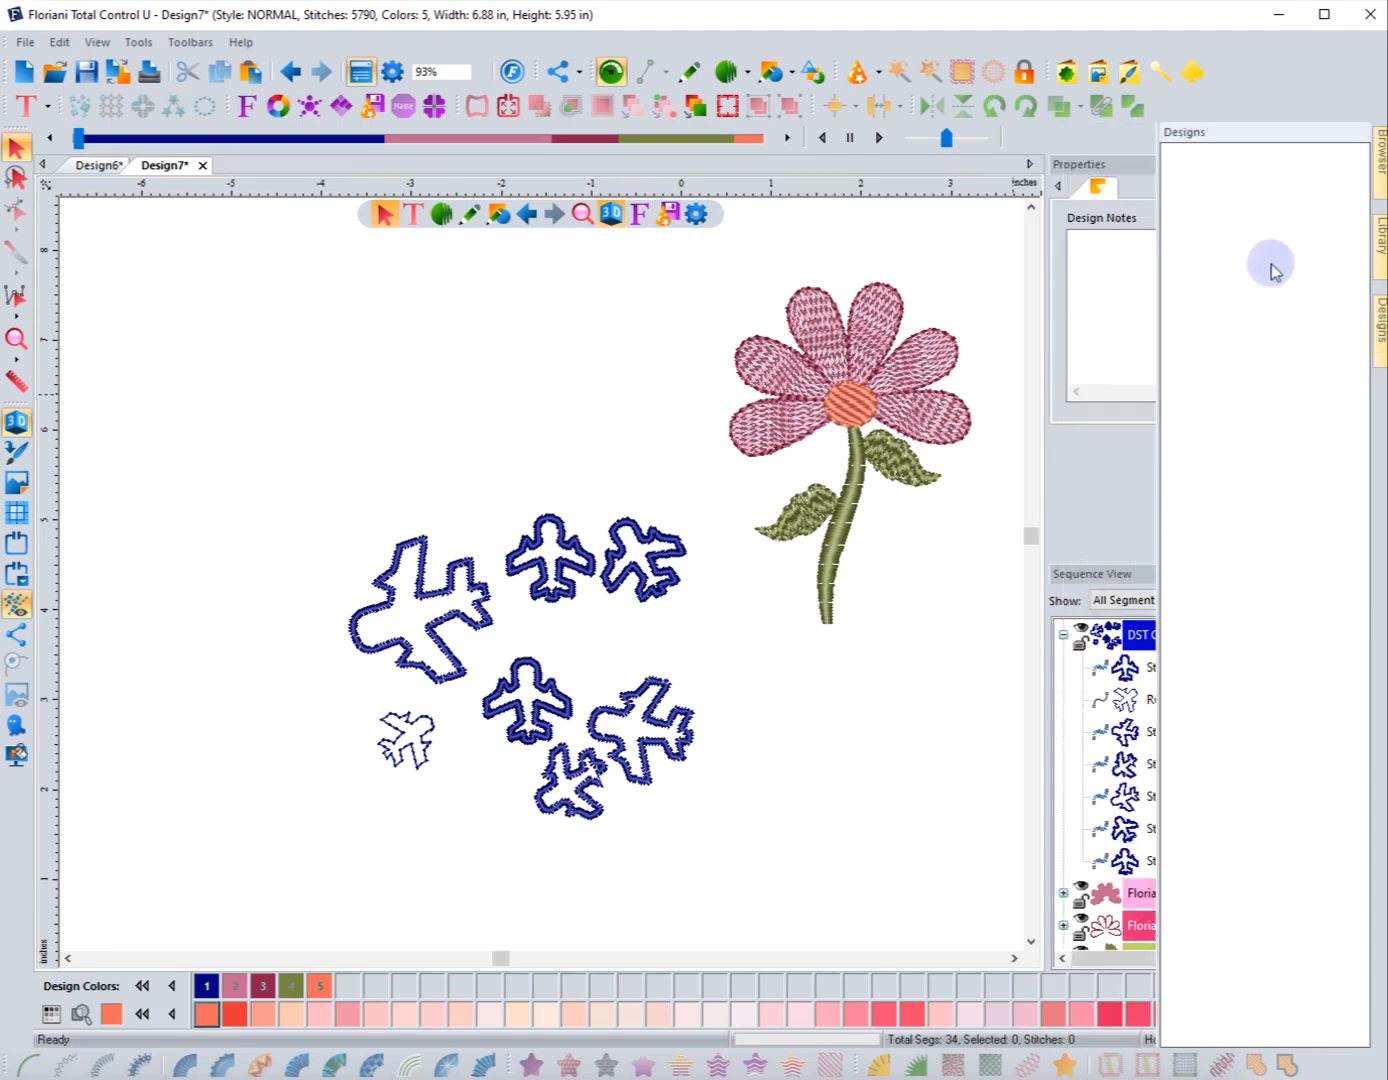
Step: Show the designs in the WAF files folder under February 2017
{"action": "left_click", "coordinate": [1380, 232]}
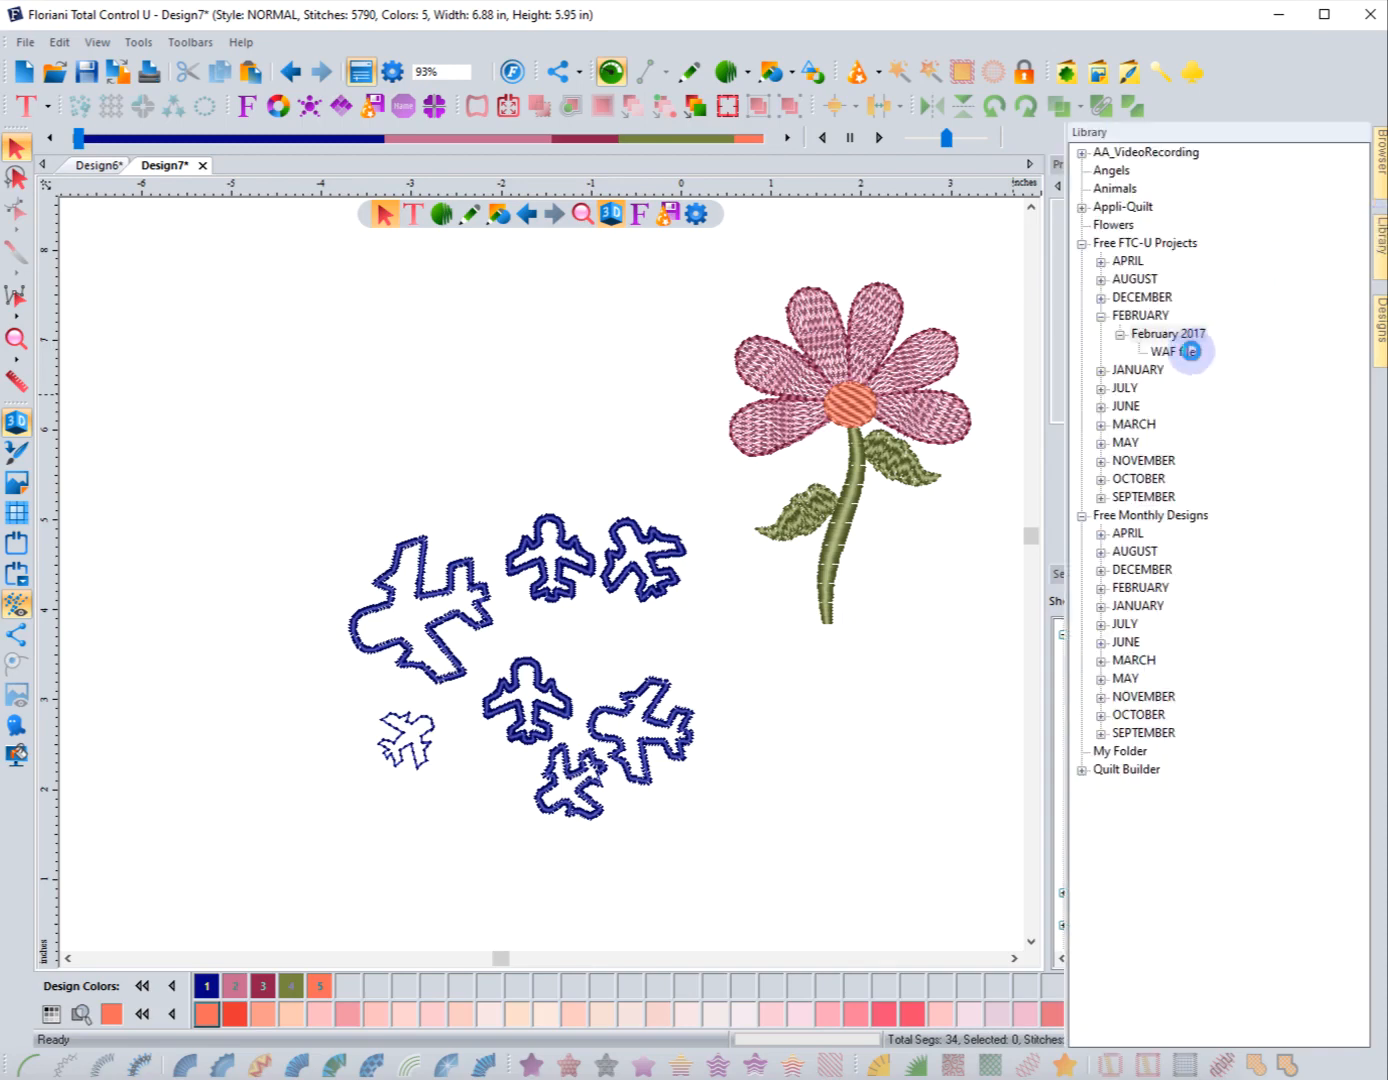
{"action": "left_click", "coordinate": [1176, 351]}
{"action": "left_click", "coordinate": [1380, 322]}
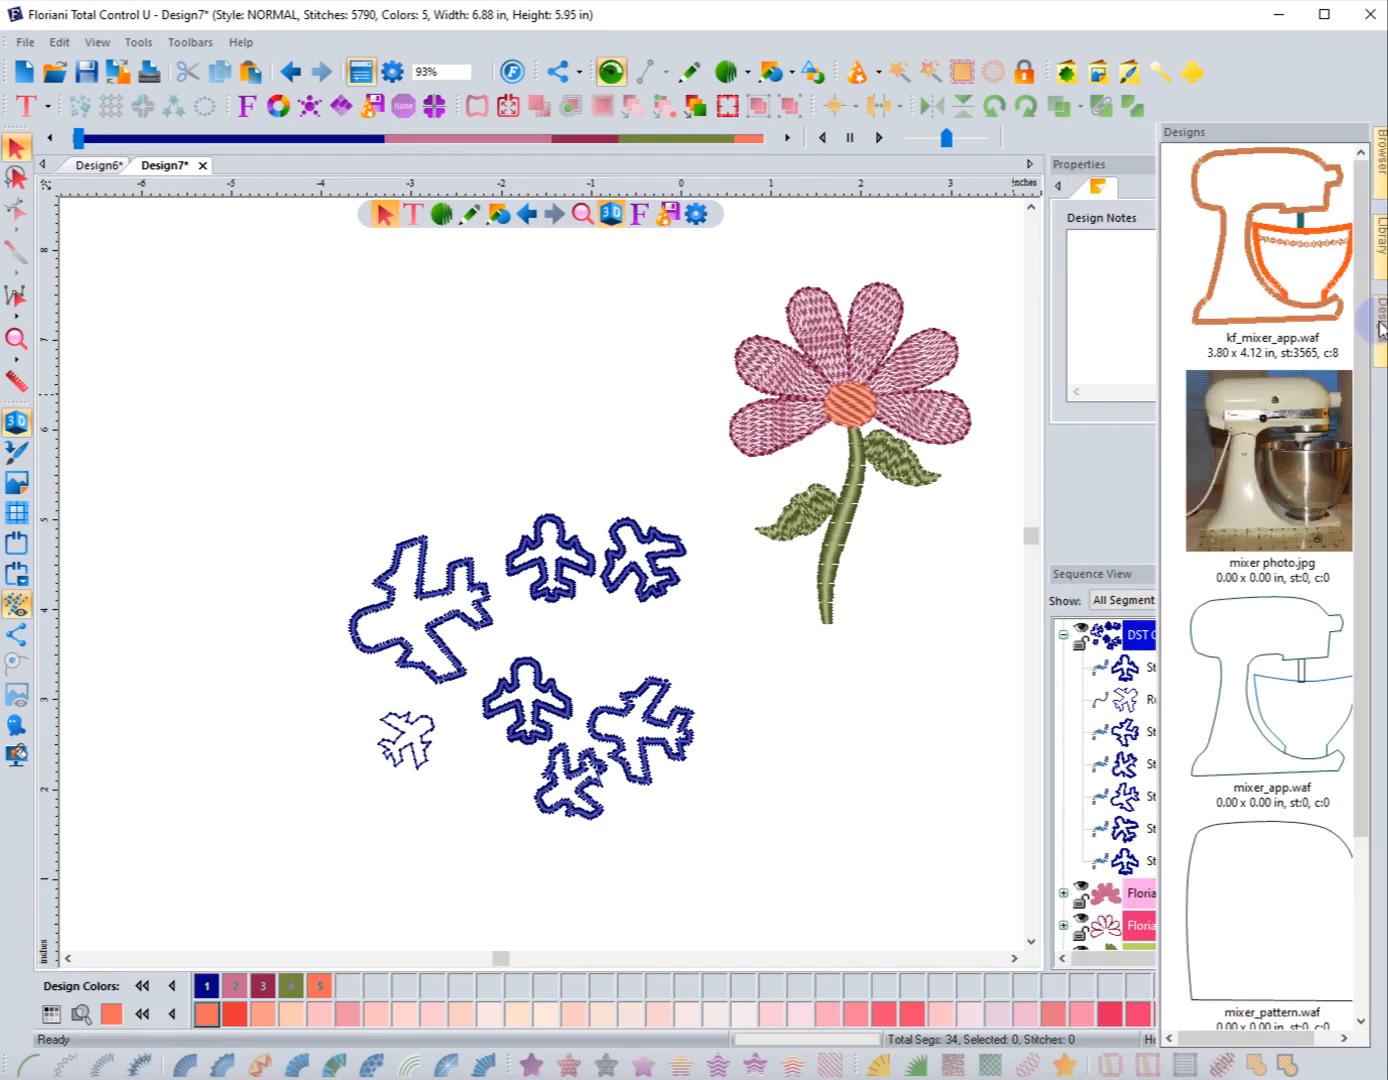
Step: Collapse February and the Free FTC-U Projects library, and show the designs in the Flowers folder
{"action": "left_click", "coordinate": [1380, 255]}
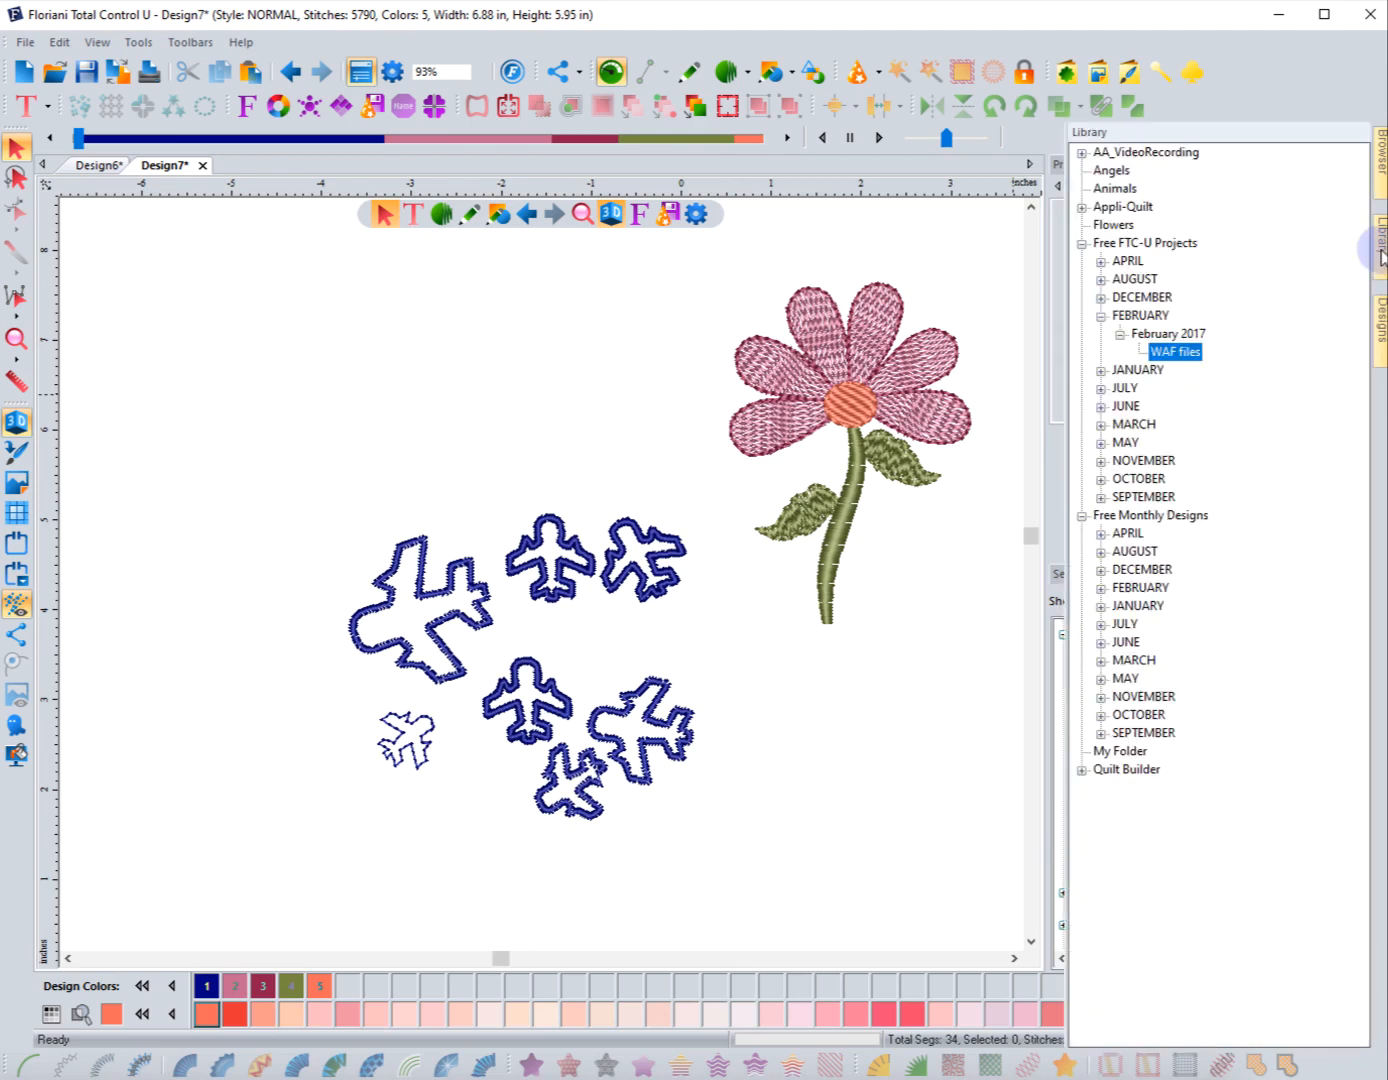
{"action": "left_click", "coordinate": [1100, 314]}
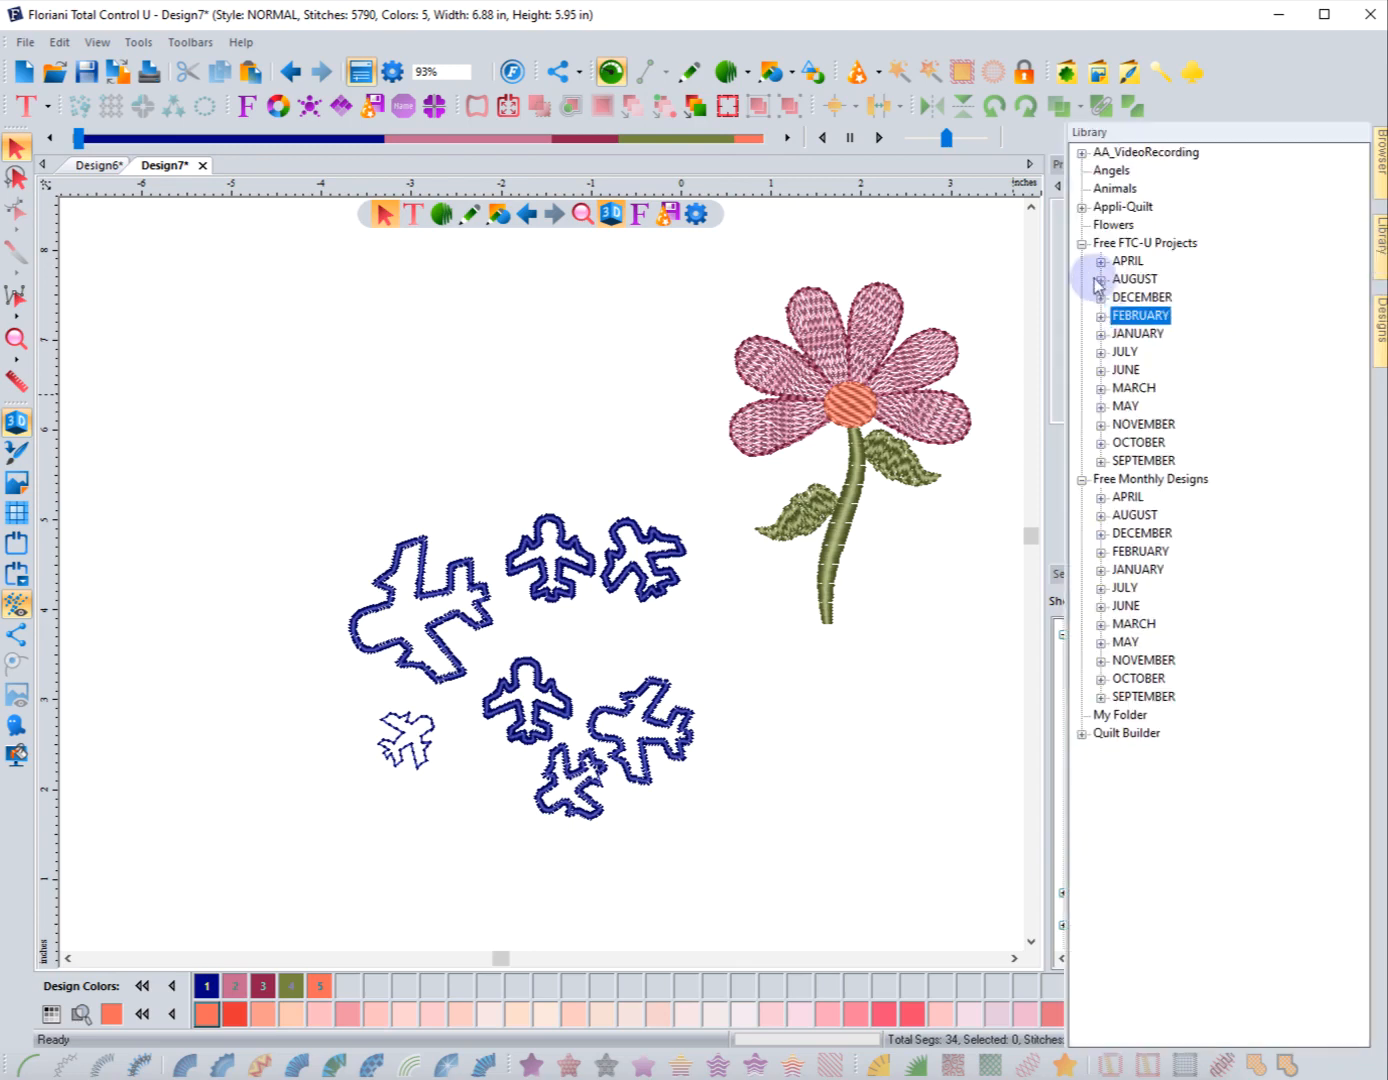
{"action": "left_click", "coordinate": [1082, 243]}
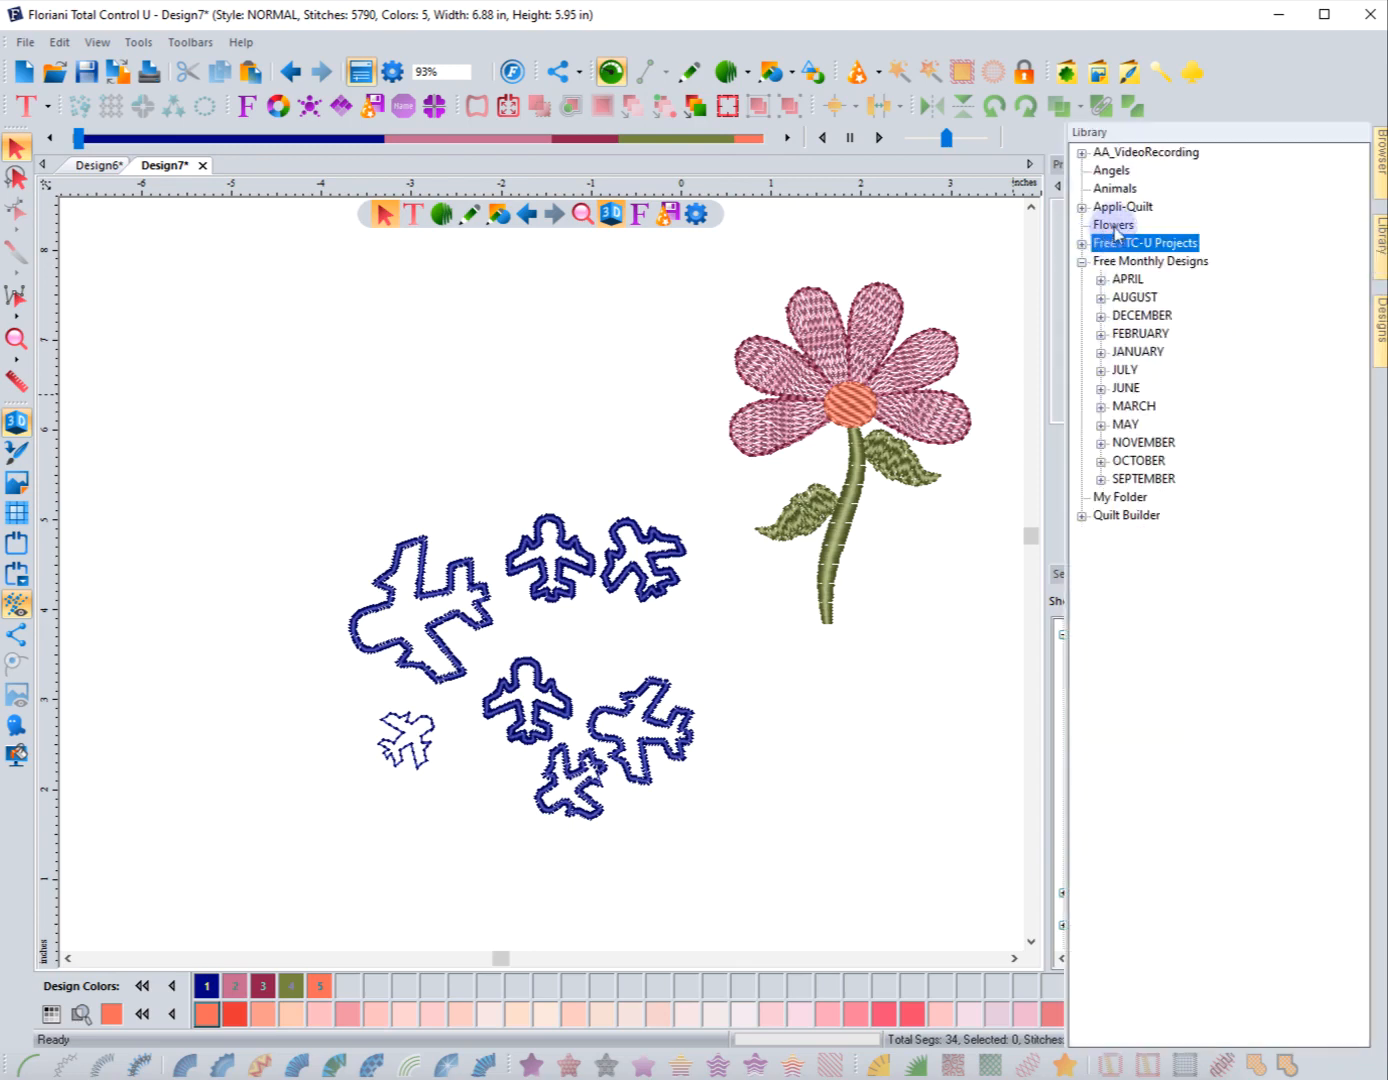
{"action": "left_click", "coordinate": [1113, 224]}
{"action": "left_click", "coordinate": [1380, 325]}
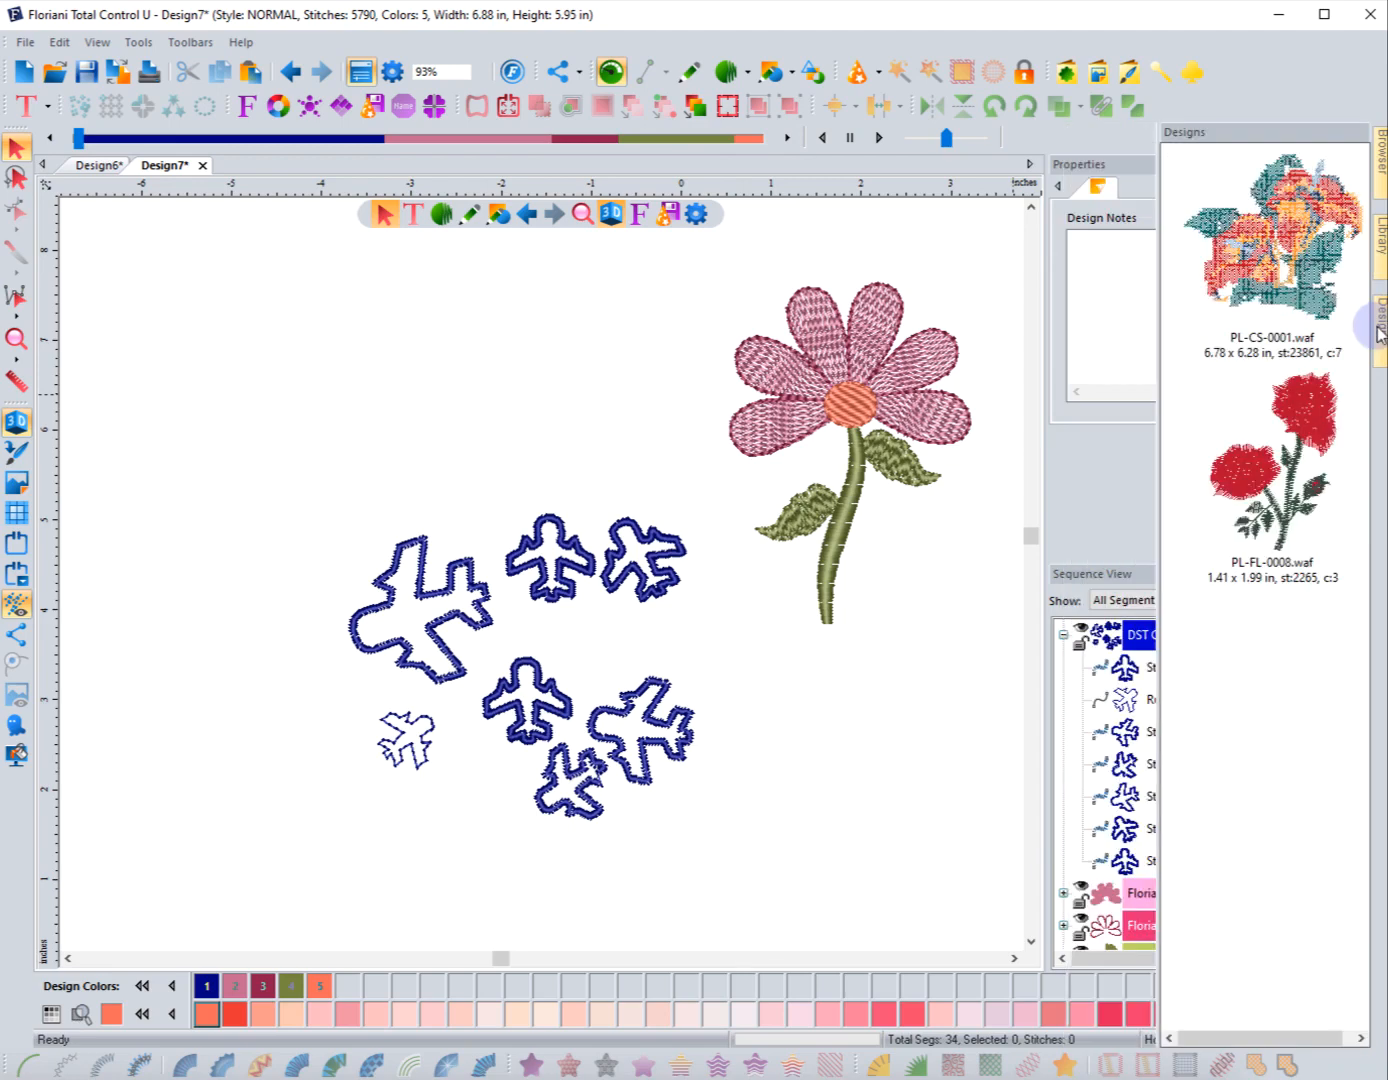
{"action": "left_click", "coordinate": [1379, 240]}
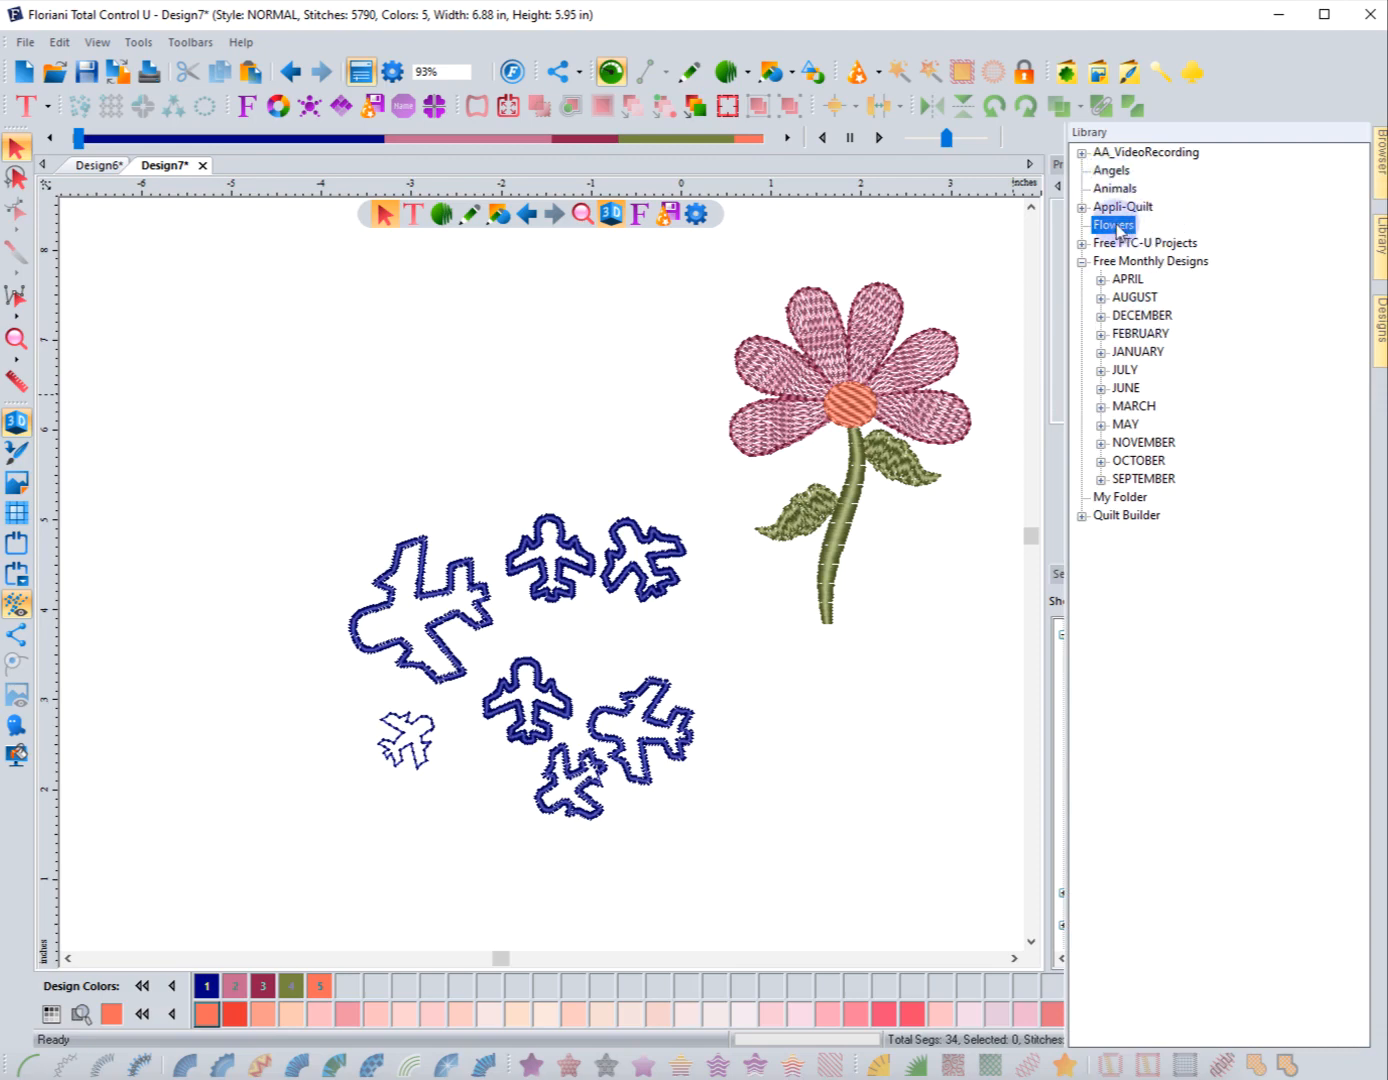
{"action": "right_click", "coordinate": [1099, 553]}
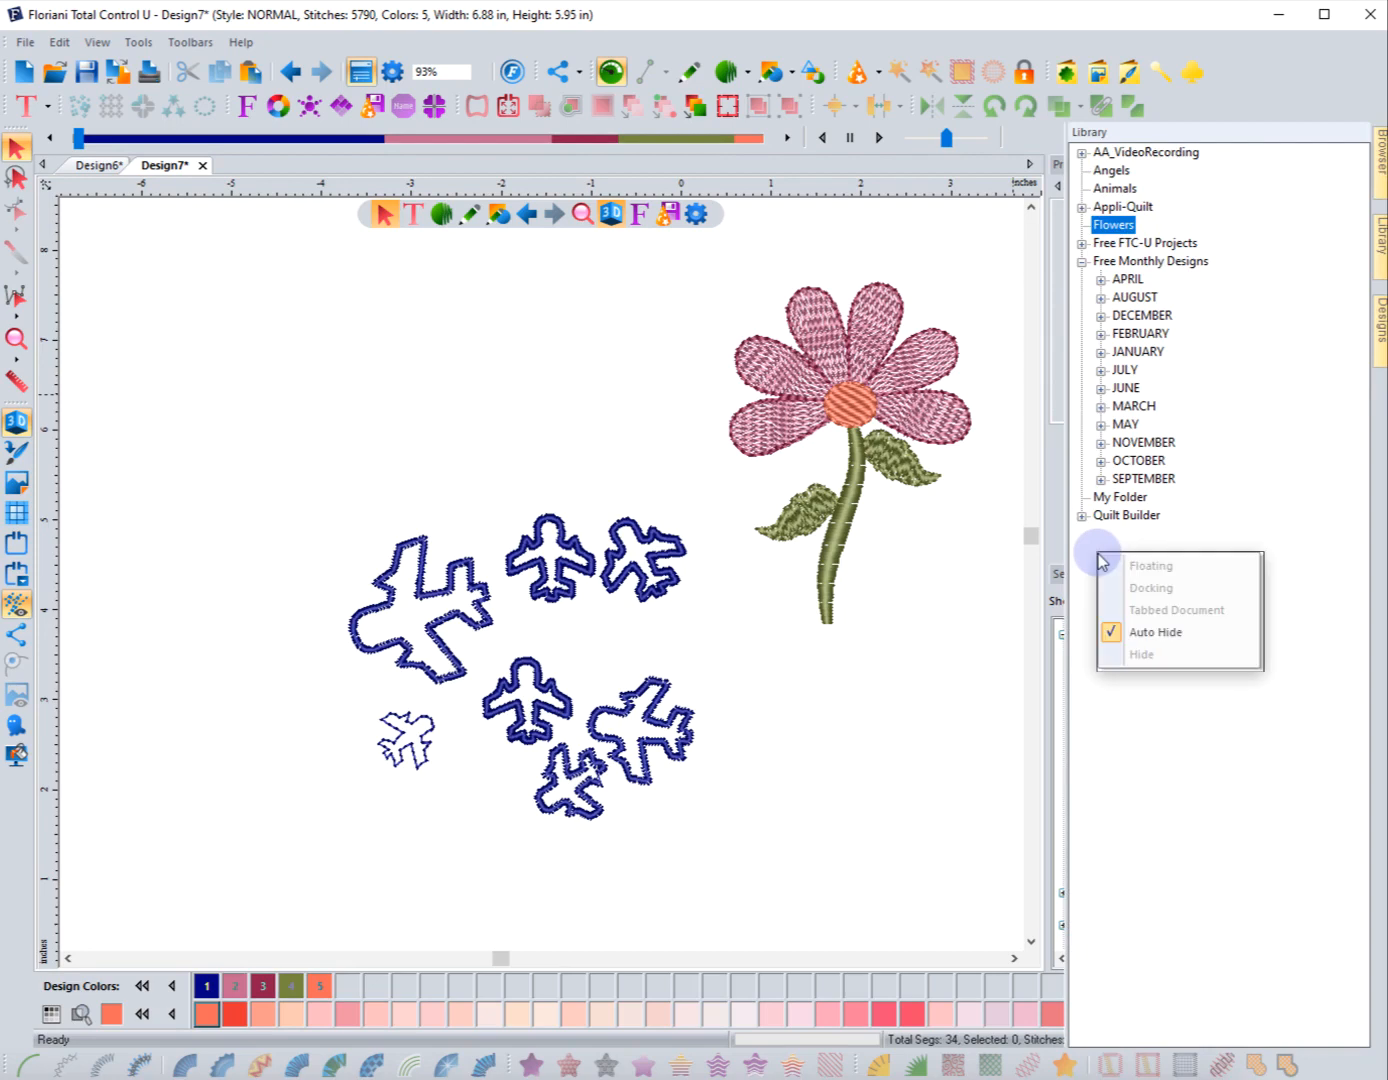
{"action": "left_click", "coordinate": [1198, 540]}
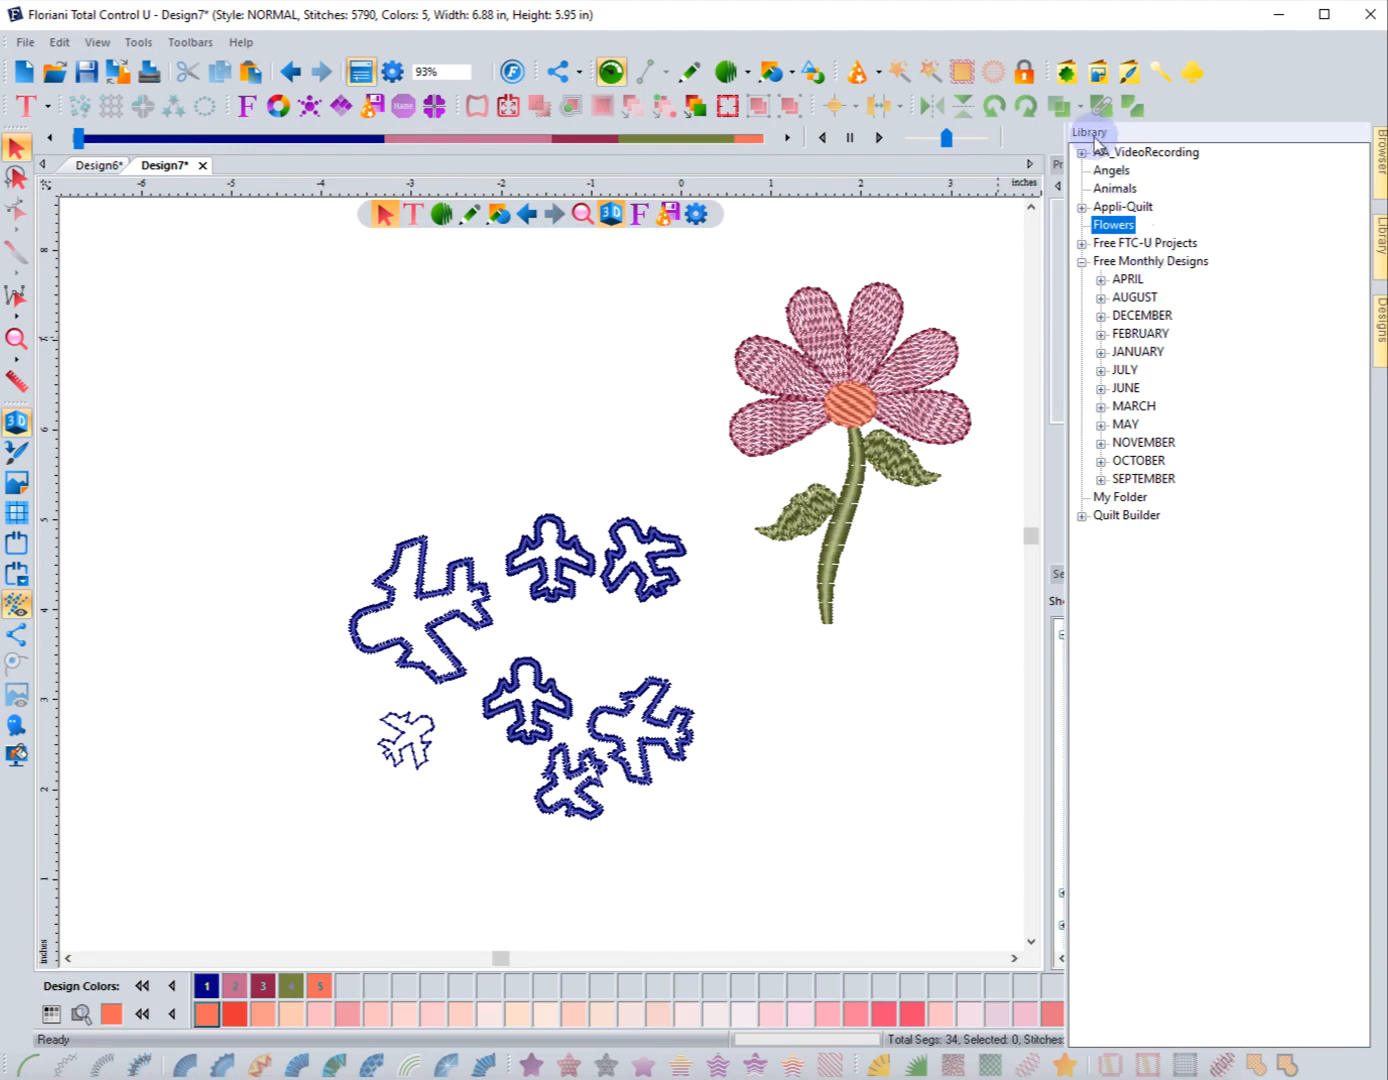
{"action": "left_click", "coordinate": [348, 331]}
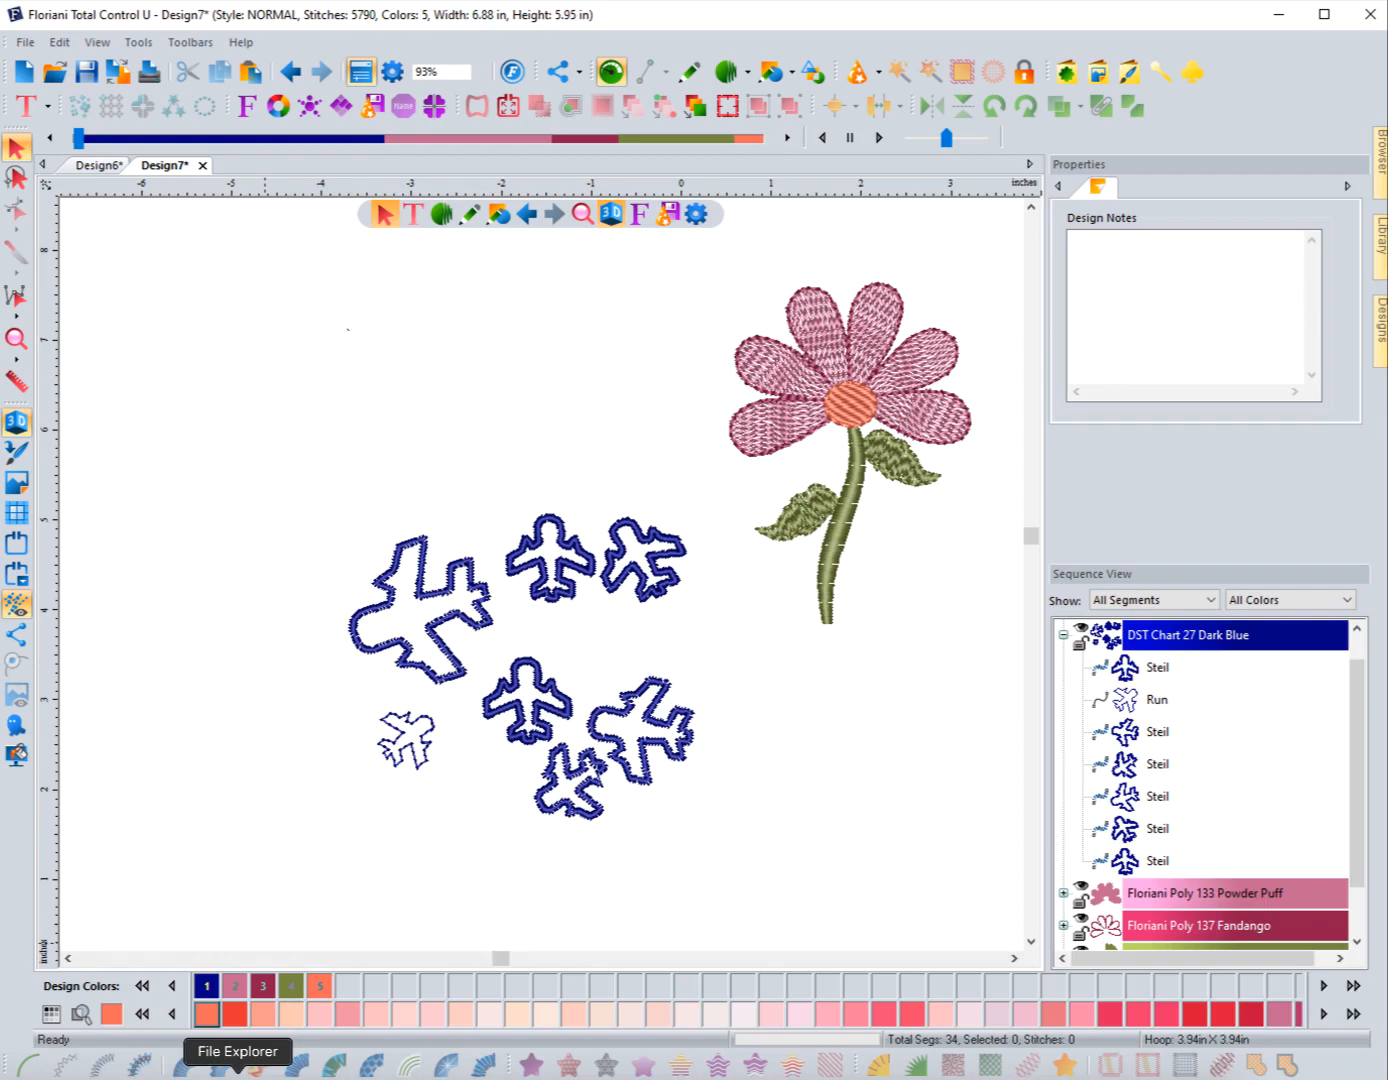
Step: Switch to File Explorer at Local Disk (C:) and place its window fully in view over the workspace
{"action": "left_click", "coordinate": [238, 1068]}
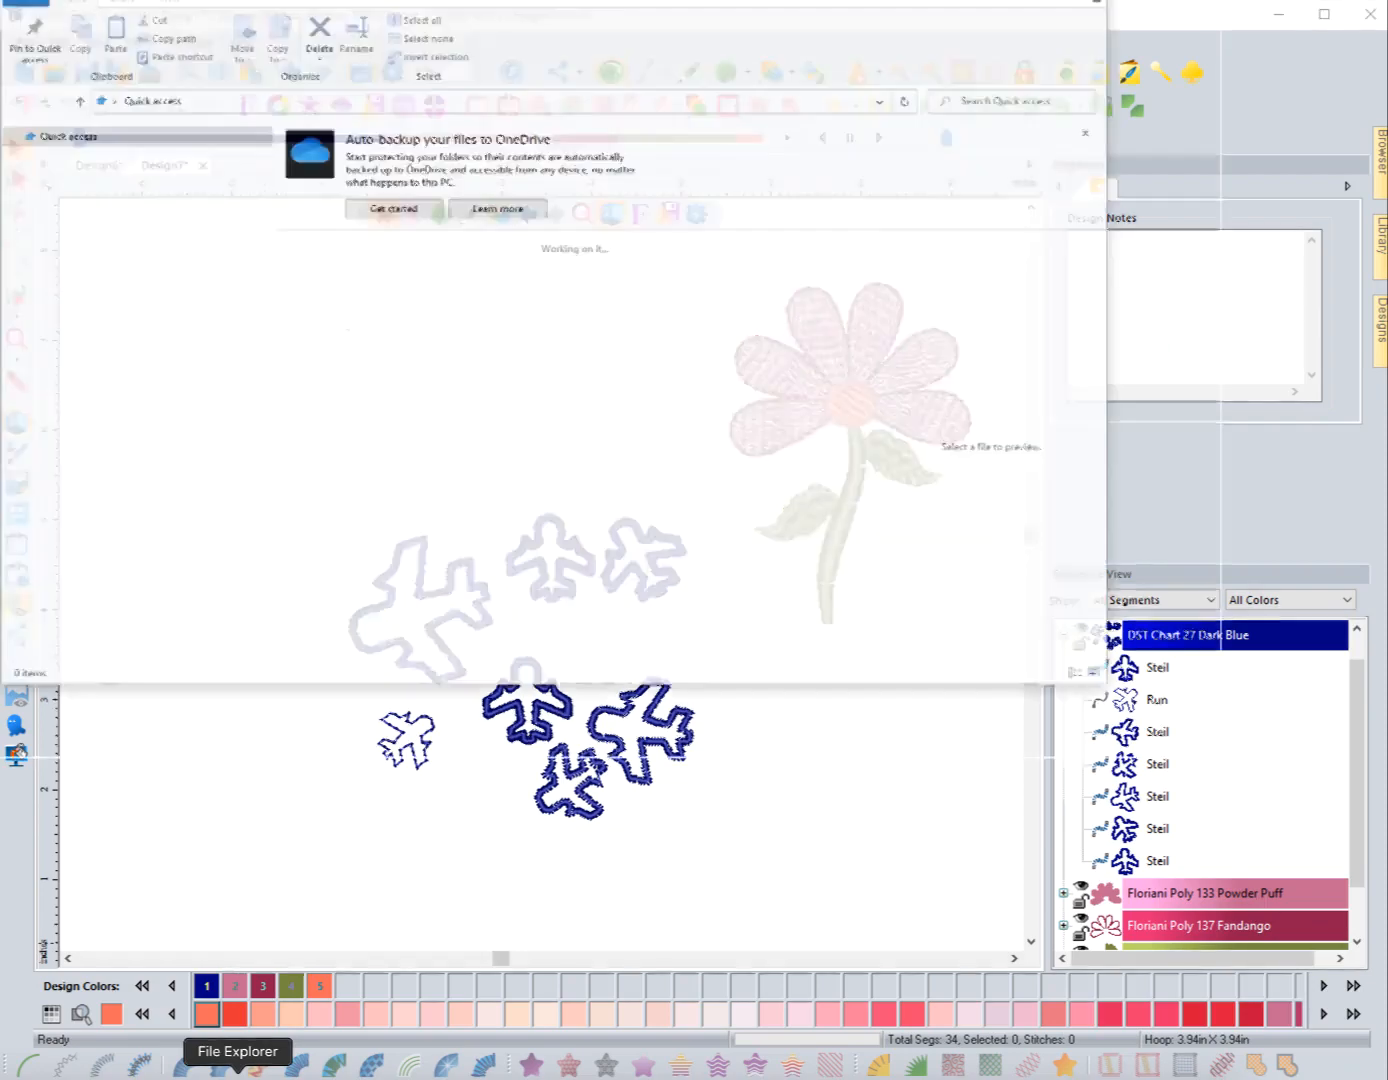
{"action": "left_click_drag", "start_coordinate": [760, 3], "coordinate": [0, 0]}
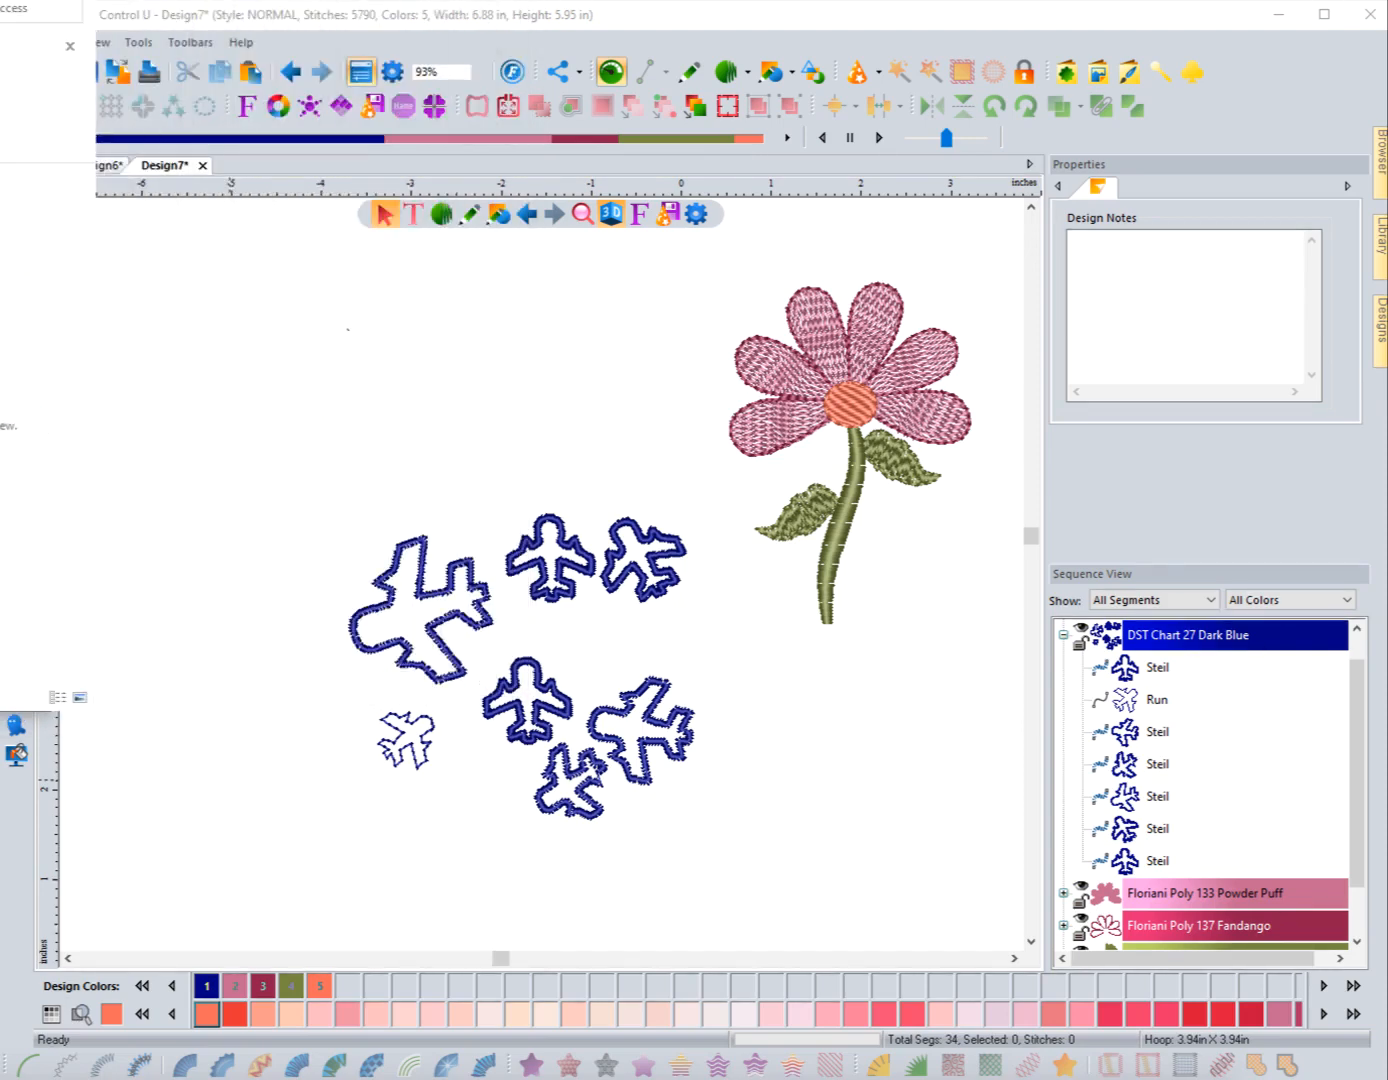
{"action": "left_click_drag", "start_coordinate": [0, 0], "coordinate": [79, 0]}
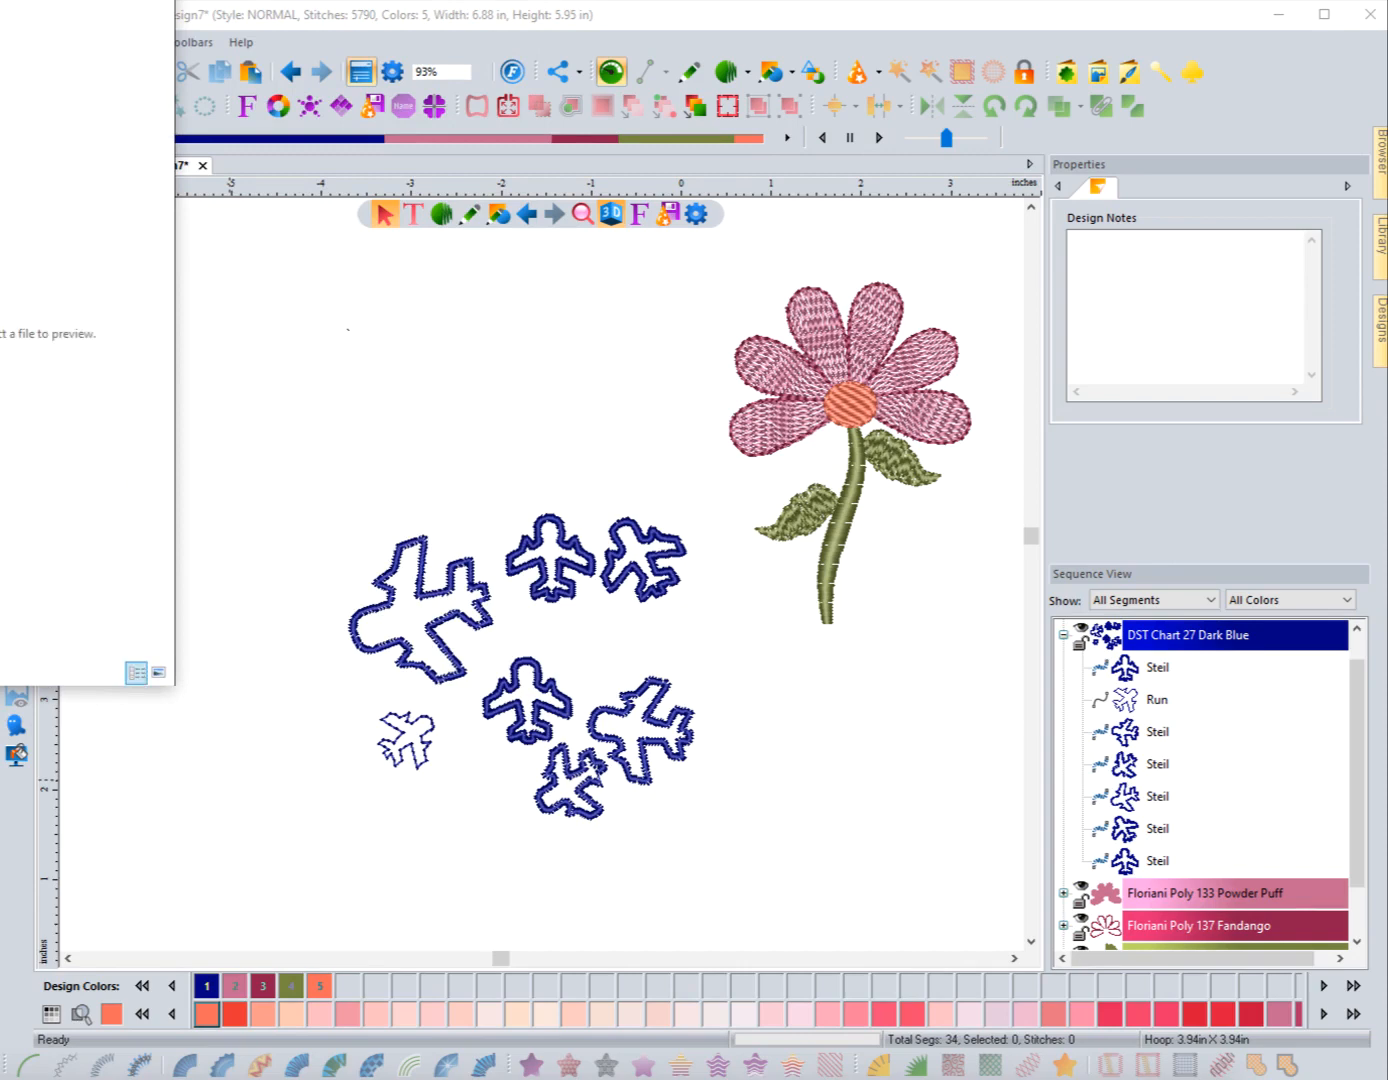
{"action": "left_click_drag", "start_coordinate": [0, 0], "coordinate": [477, 62]}
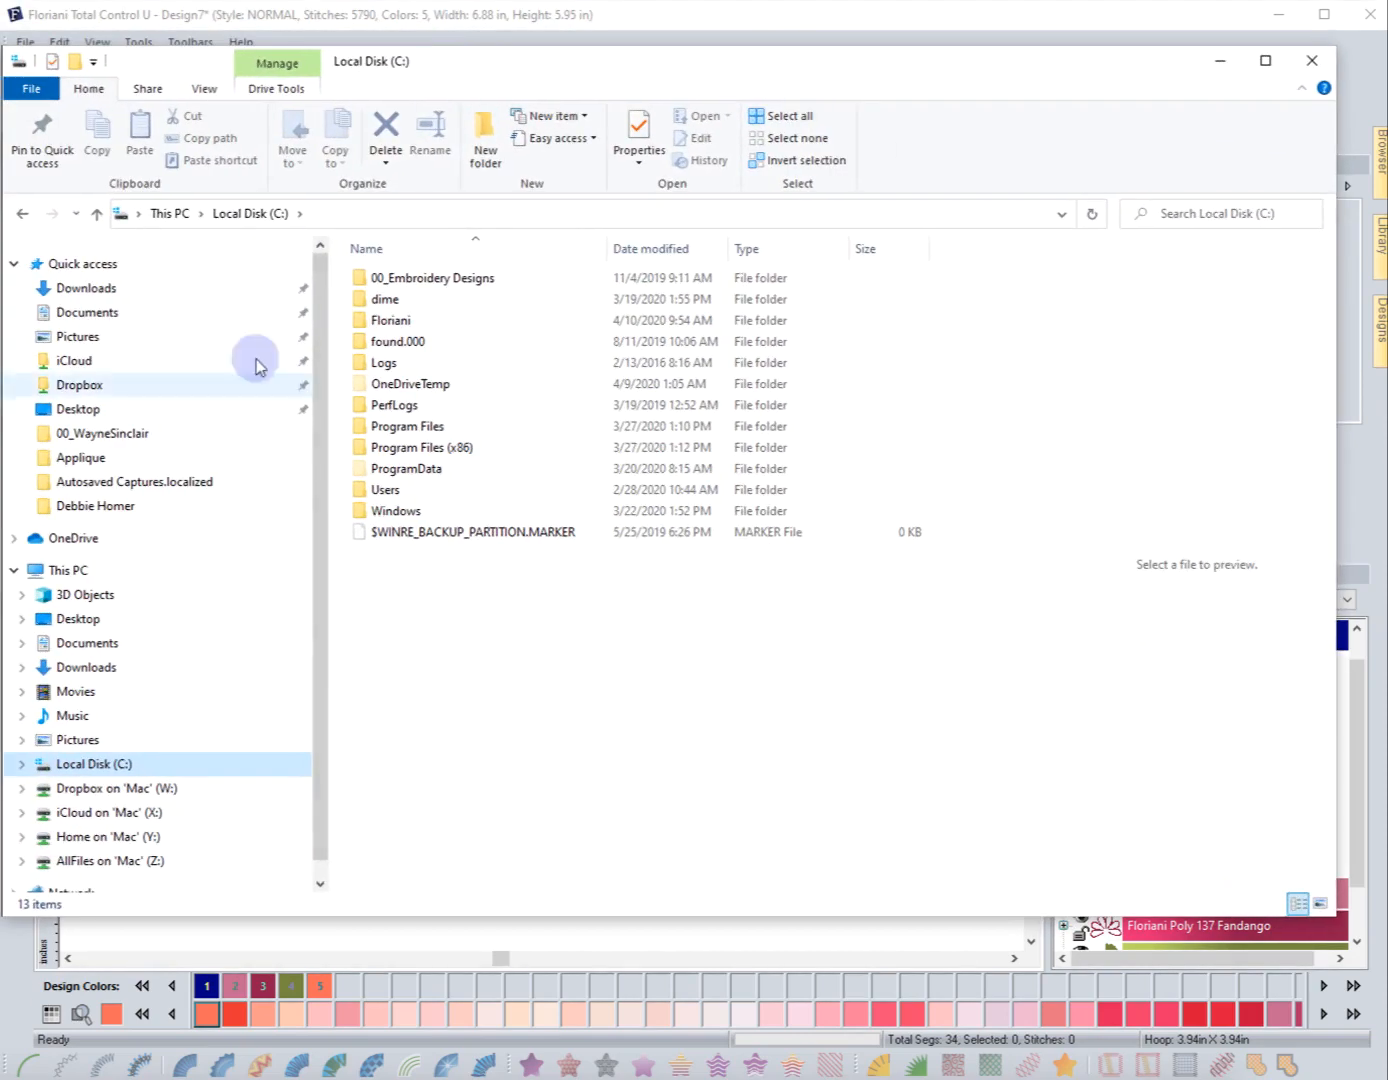
Step: Browse from Floriani through Designs into the Free Monthly Designs folder, and return to the Designs folder
{"action": "double_click", "coordinate": [391, 321]}
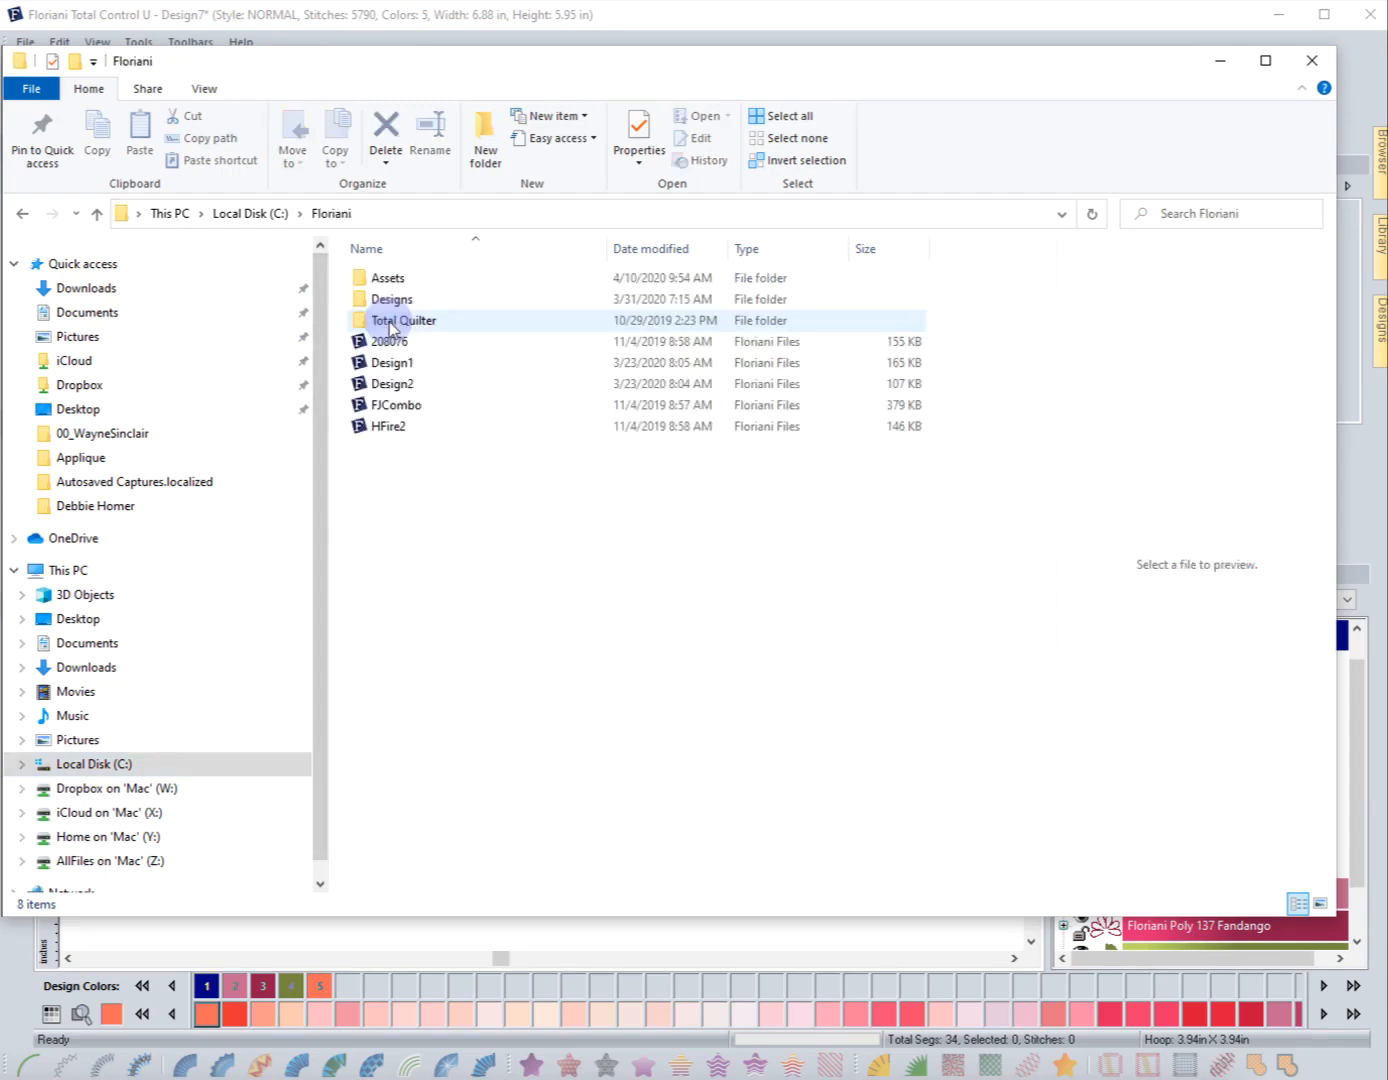
{"action": "double_click", "coordinate": [392, 299]}
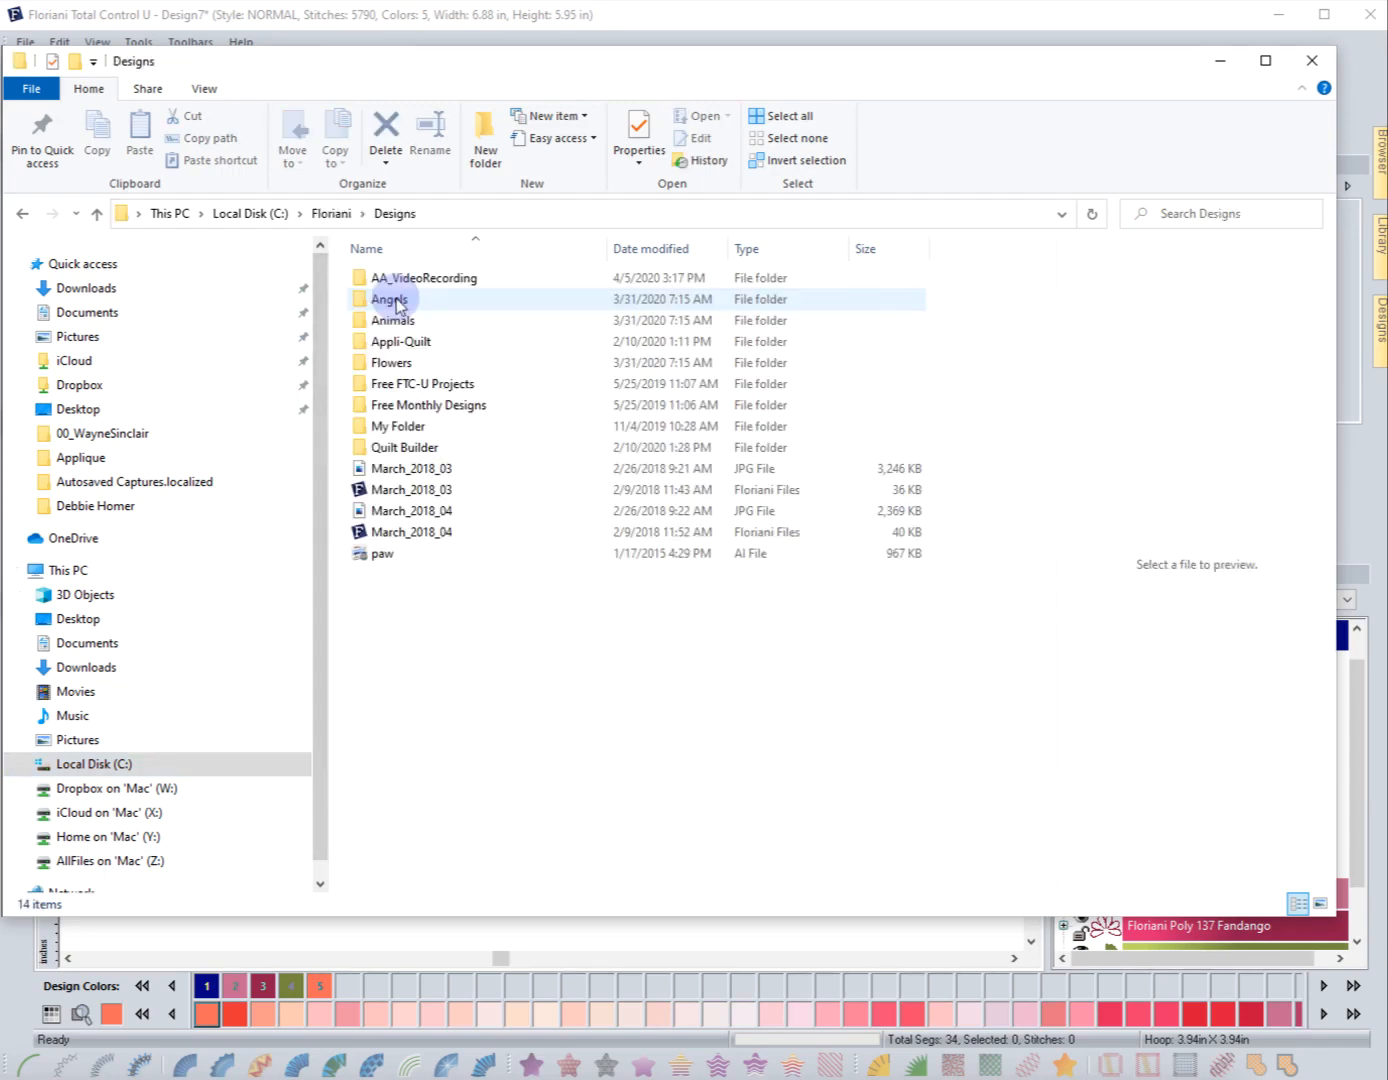
{"action": "double_click", "coordinate": [409, 404]}
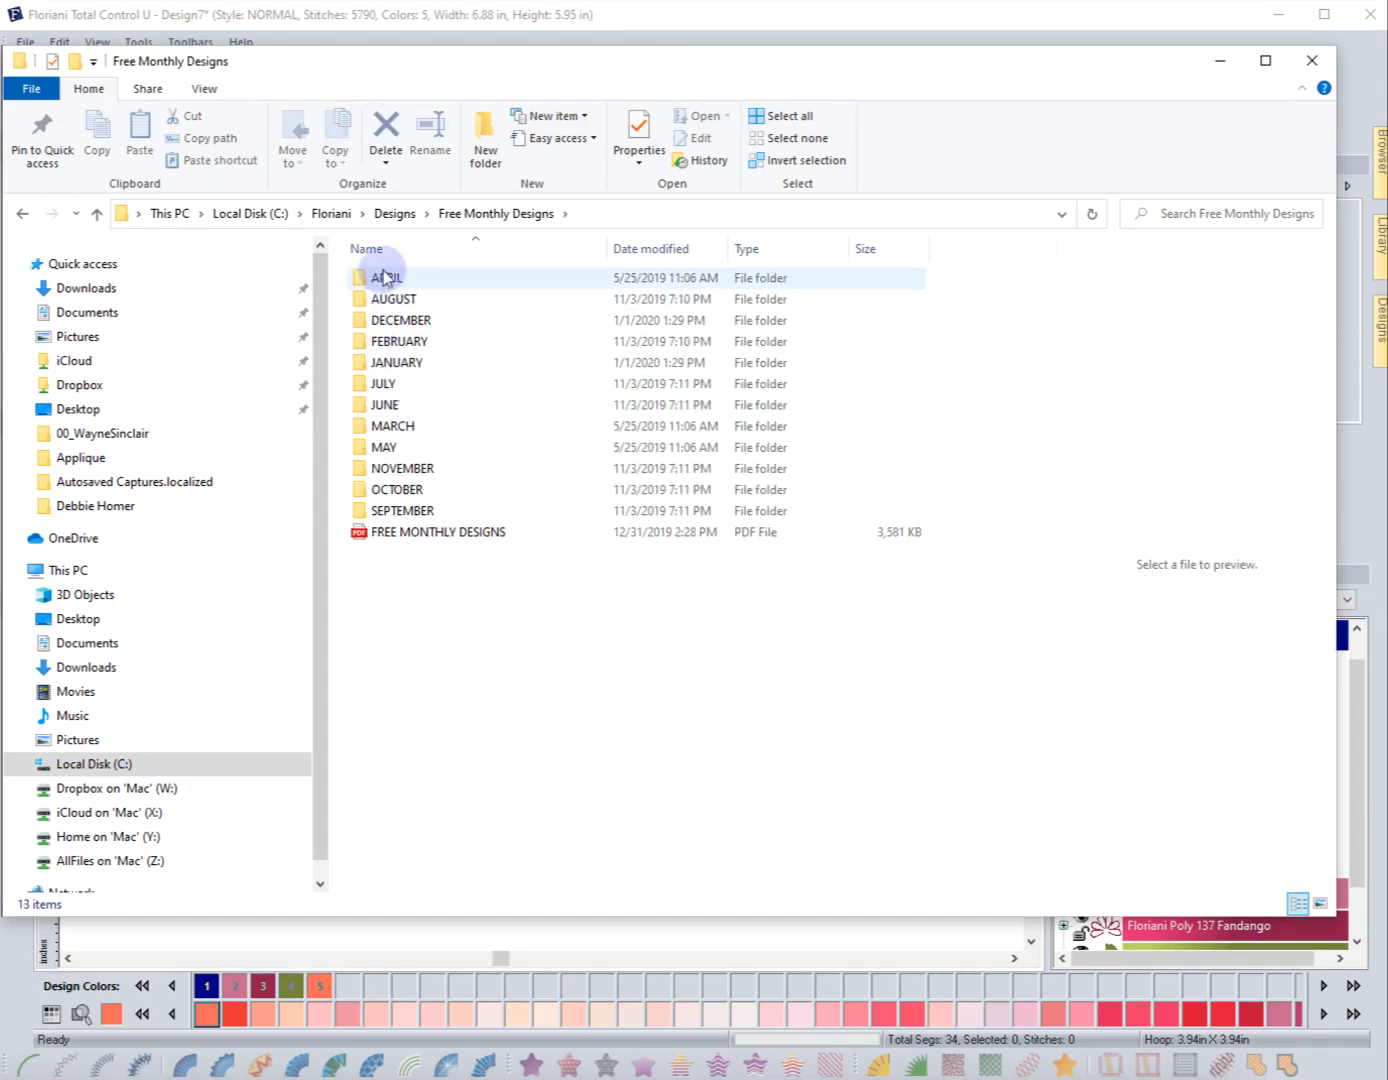
{"action": "left_click", "coordinate": [402, 213]}
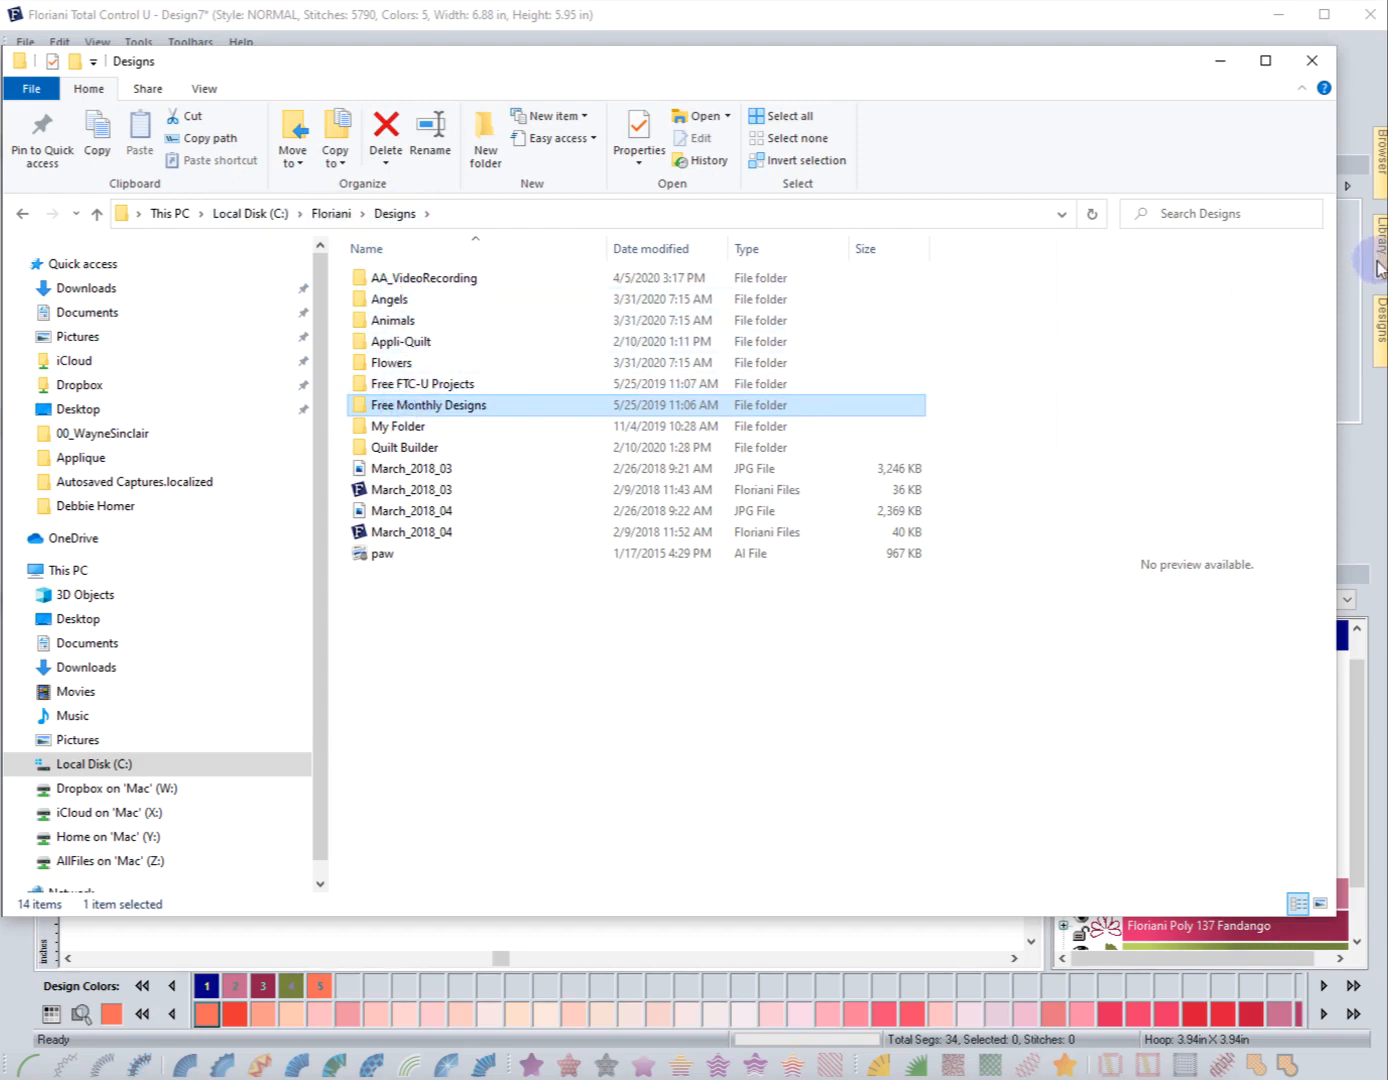
Step: Reopen the Free Monthly Designs folder to view its month folders, and close File Explorer
{"action": "mouse_move", "coordinate": [1381, 268]}
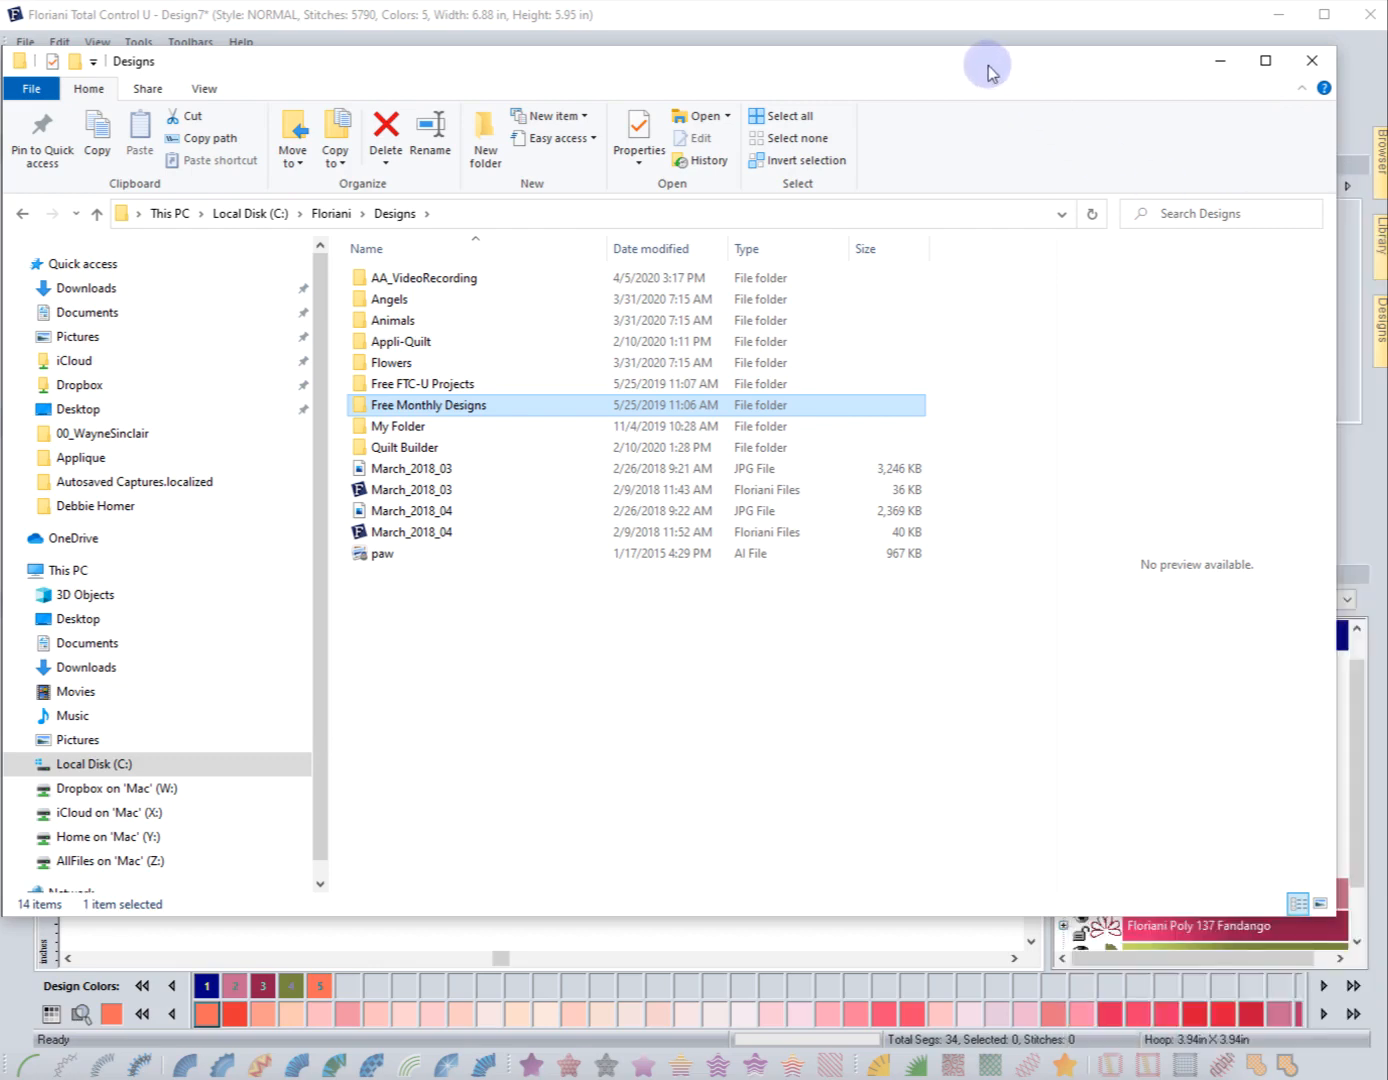
{"action": "left_click_drag", "start_coordinate": [984, 61], "coordinate": [976, 66]}
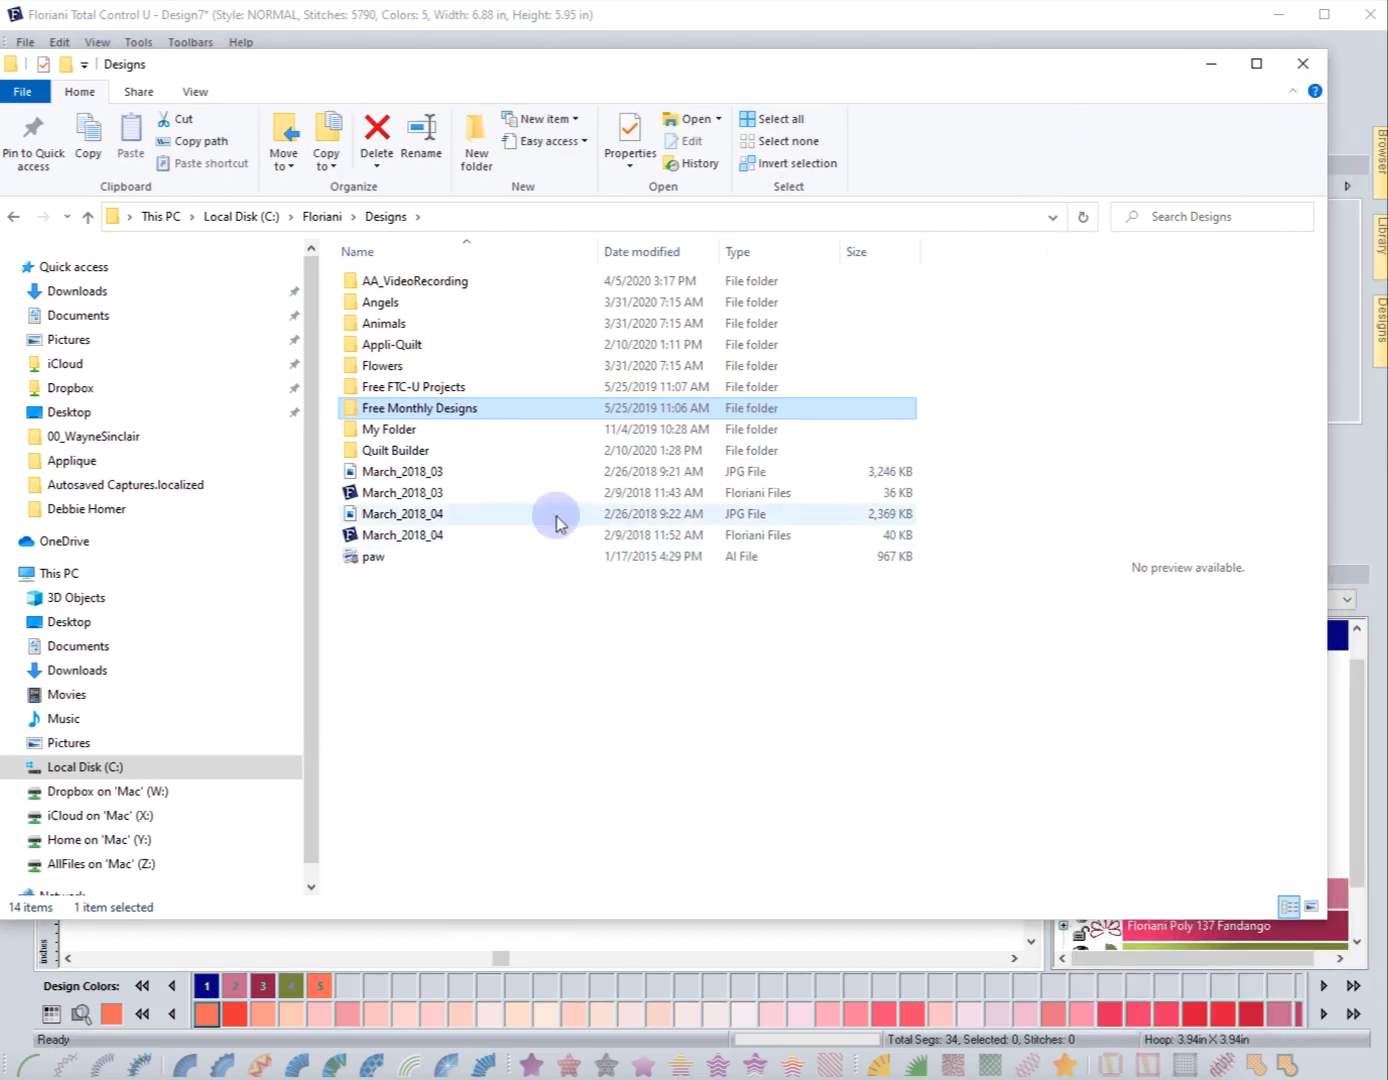
{"action": "double_click", "coordinate": [394, 413]}
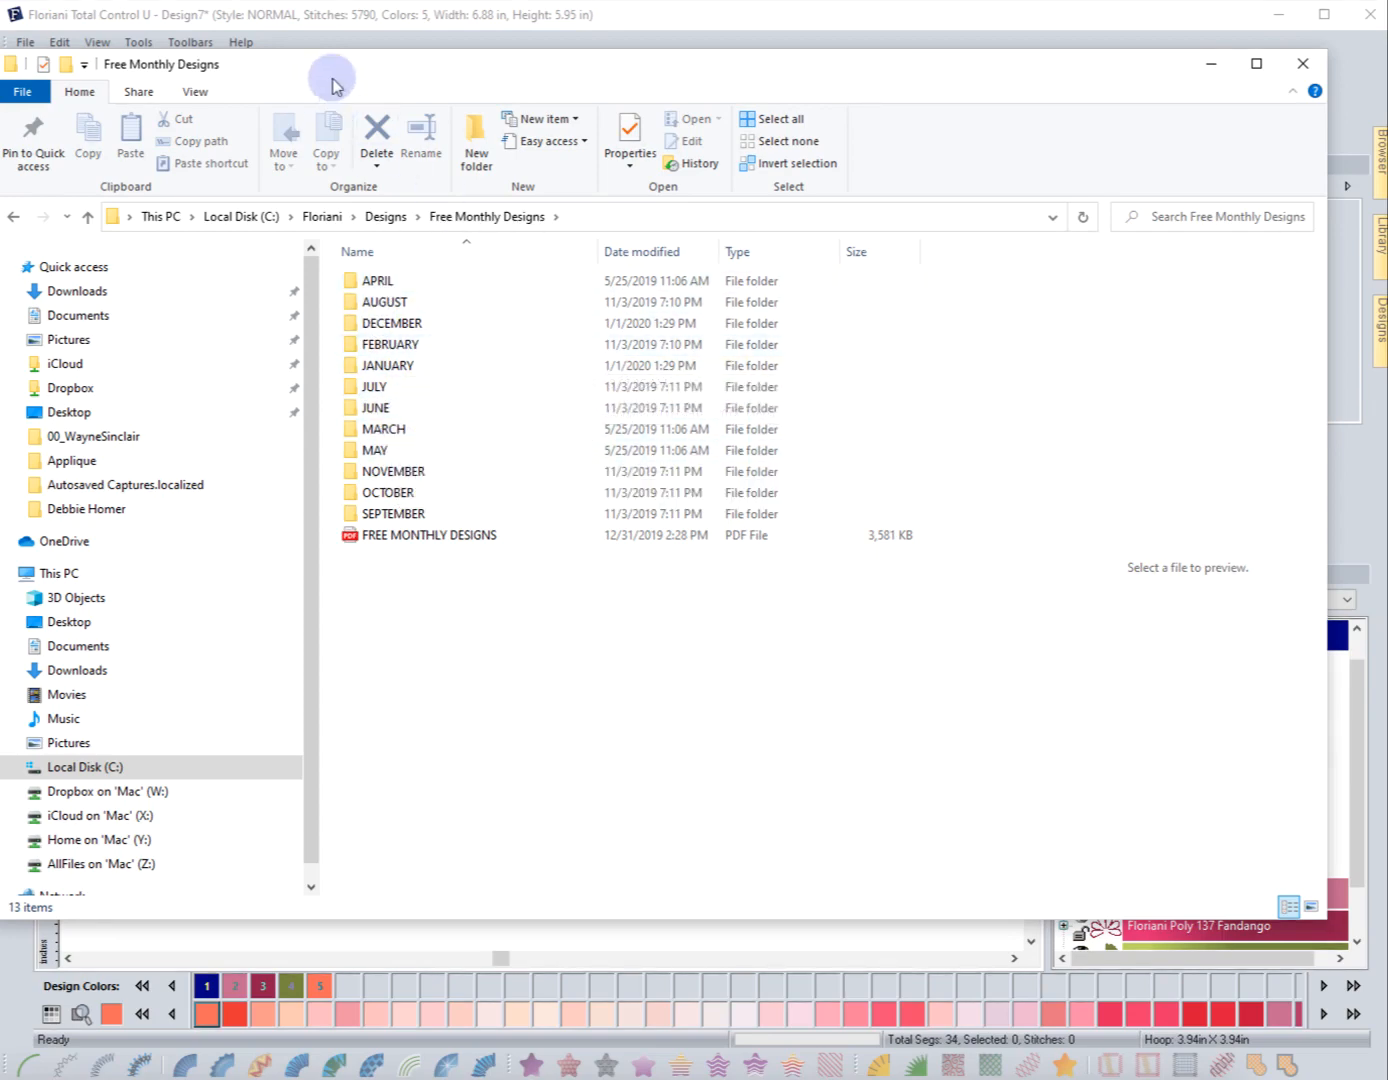
{"action": "left_click_drag", "start_coordinate": [338, 76], "coordinate": [352, 60]}
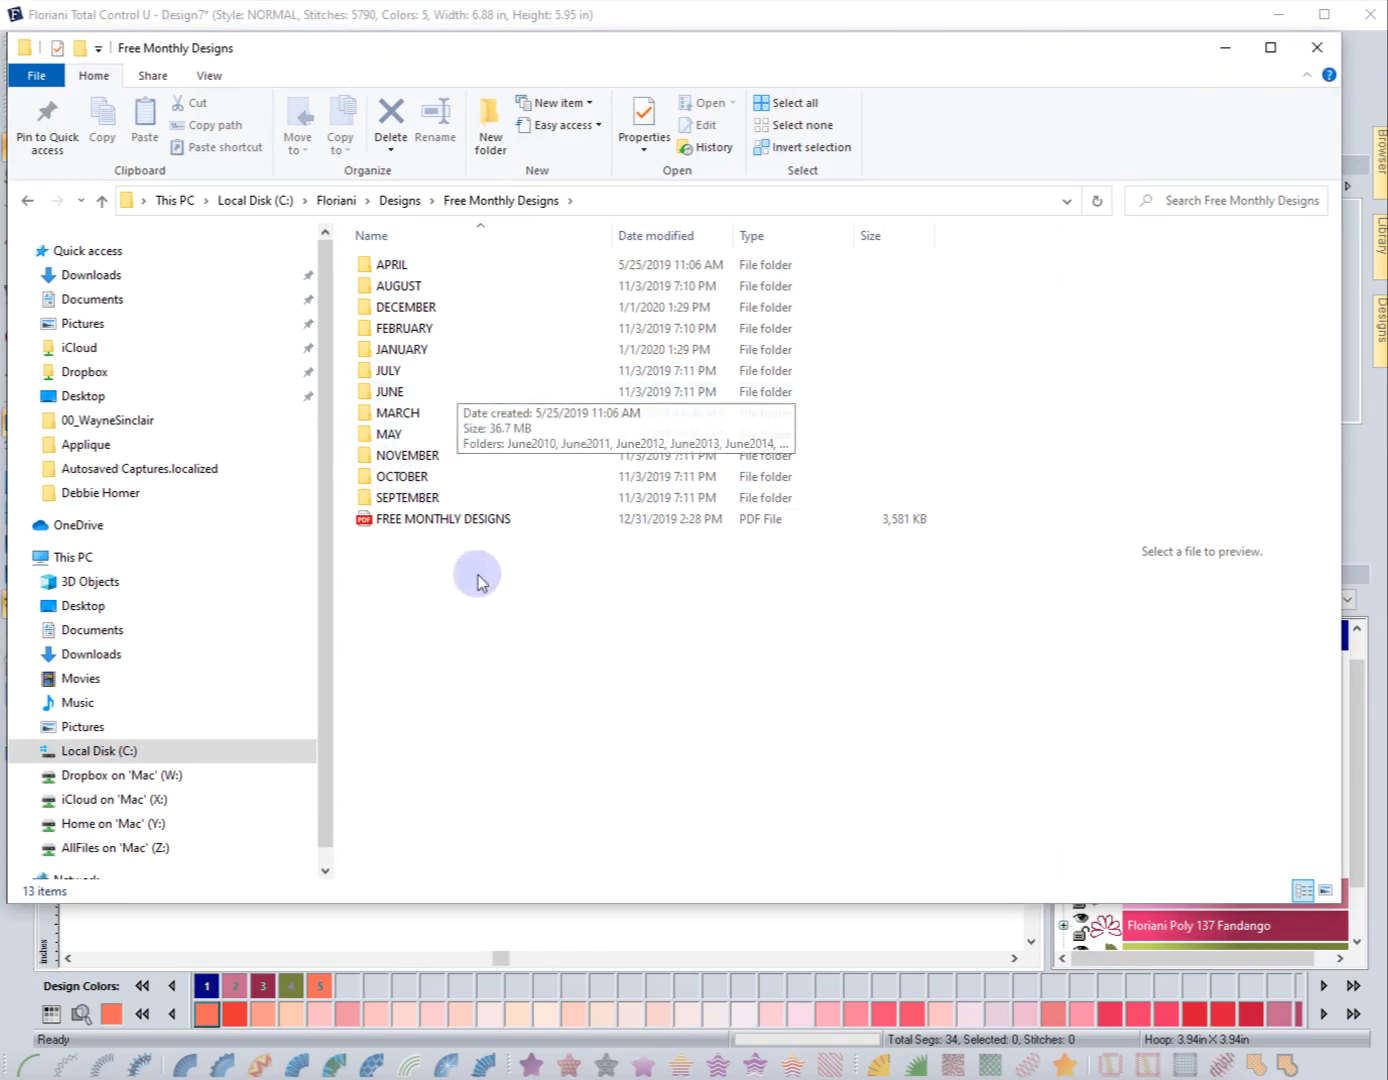
{"action": "left_click", "coordinate": [1318, 47]}
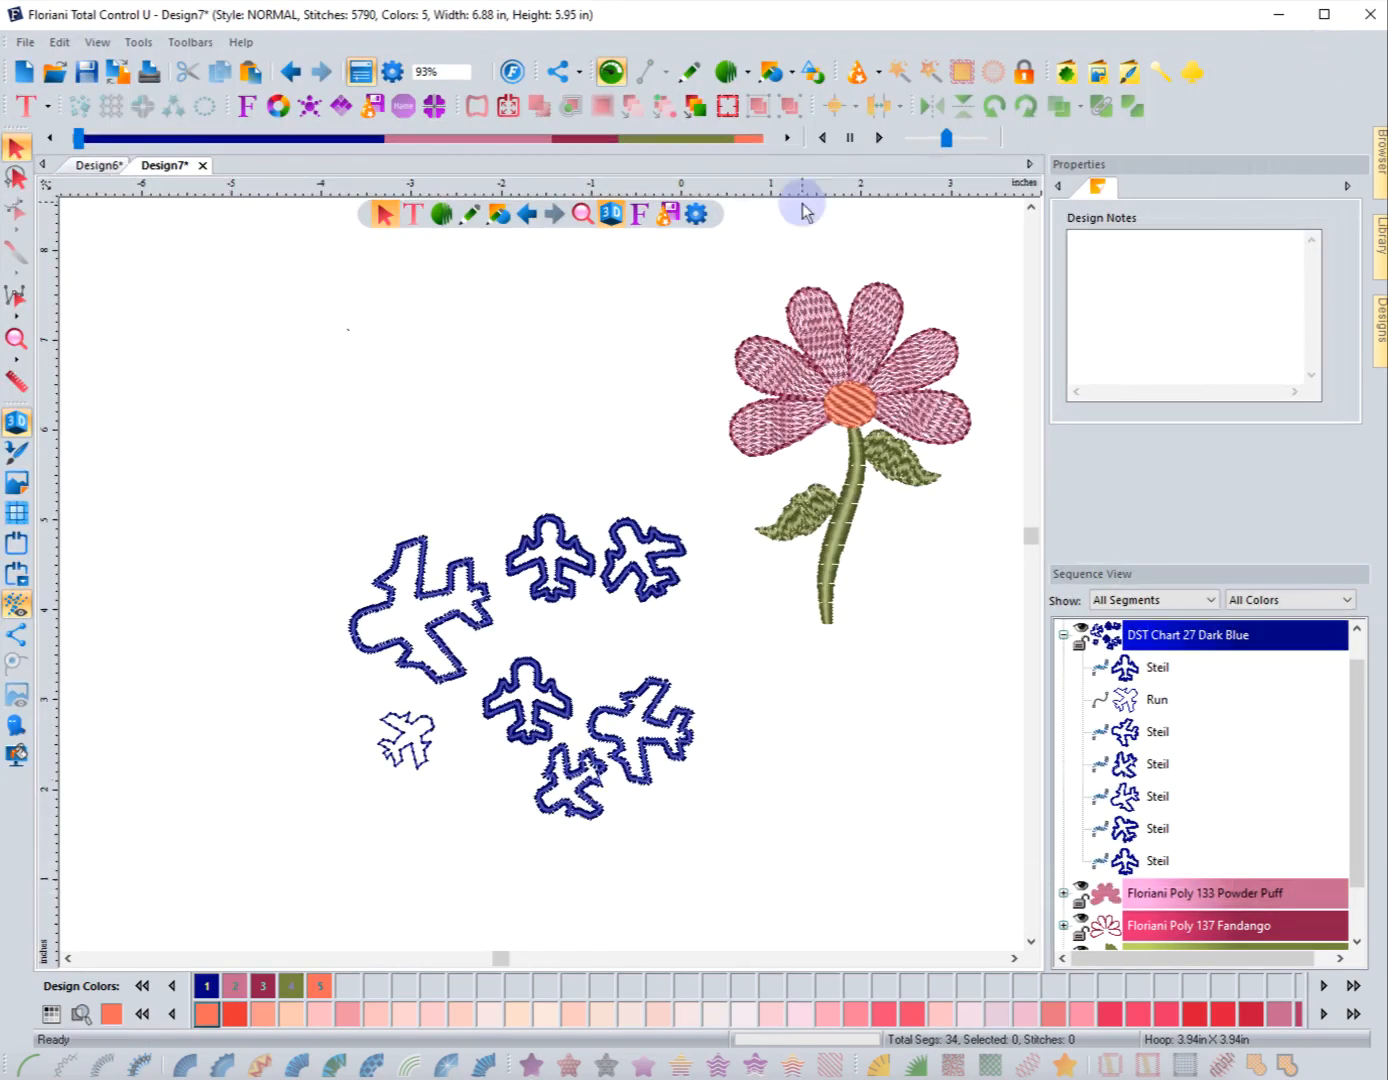